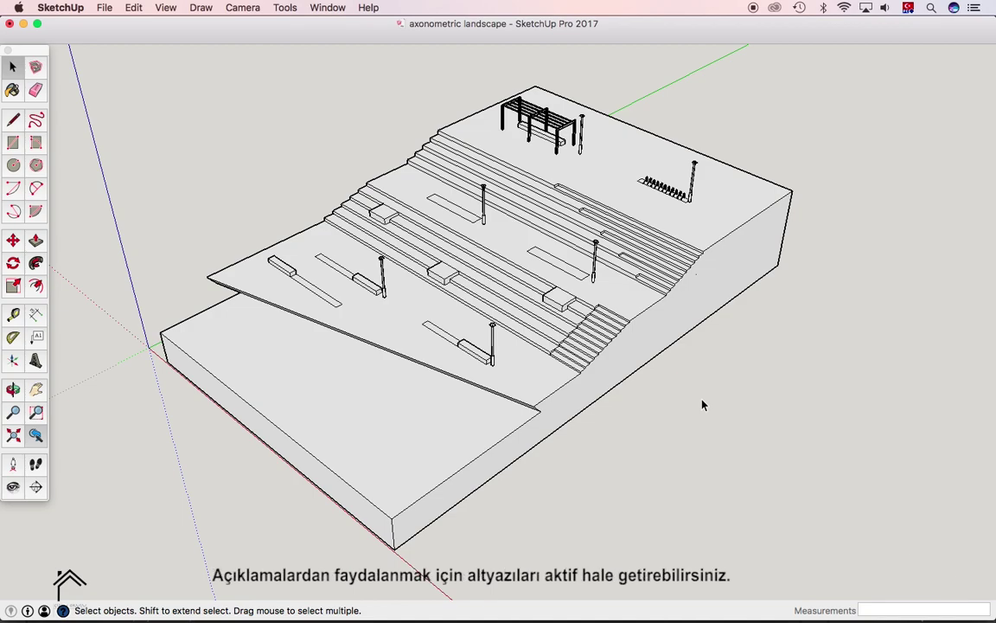
Step: Apply the HiddenLine style to the SketchUp model
click(328, 7)
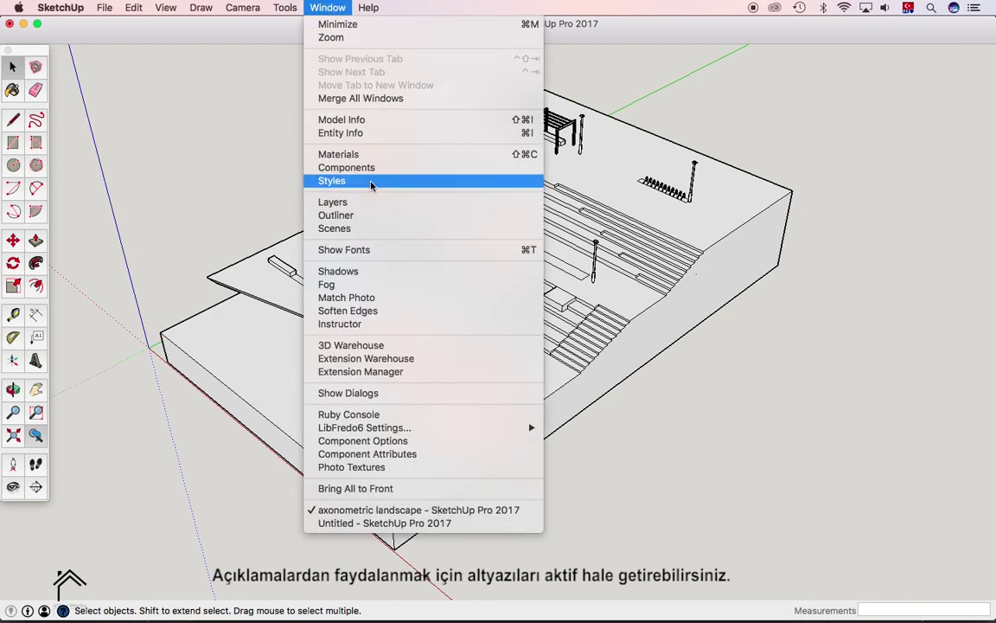
click(332, 179)
click(899, 144)
click(893, 198)
click(890, 122)
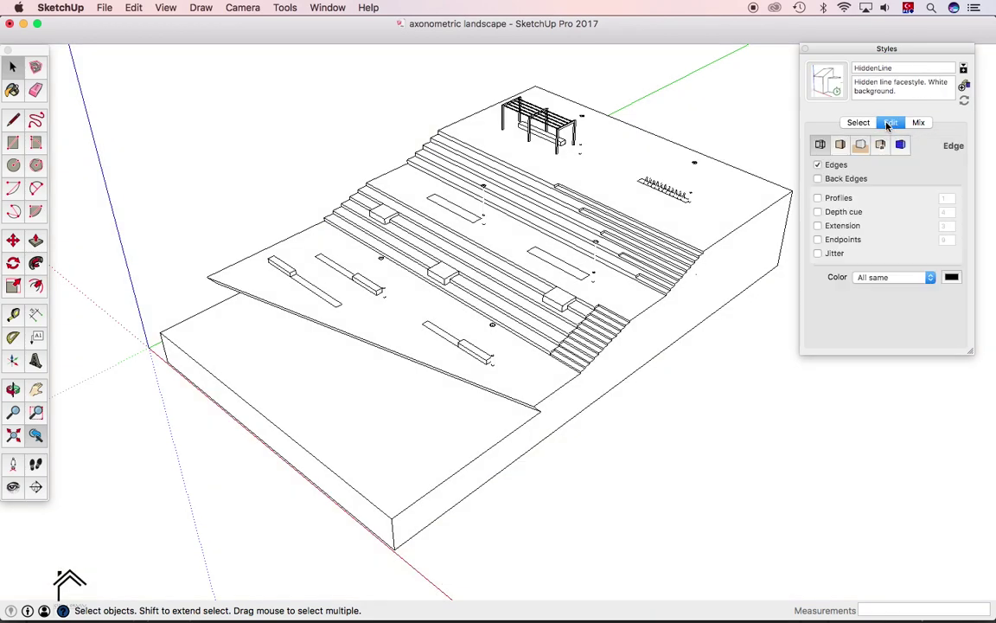
click(804, 48)
Step: Start a 2D graphic export into the axonometric landscape folder
click(103, 7)
click(275, 220)
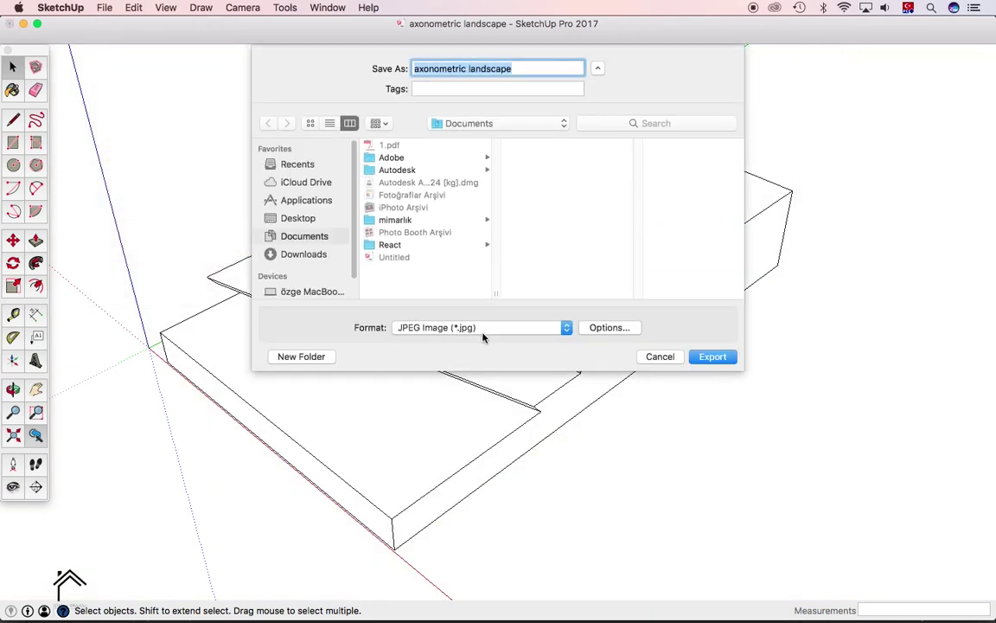
click(426, 220)
click(511, 167)
click(484, 158)
click(525, 170)
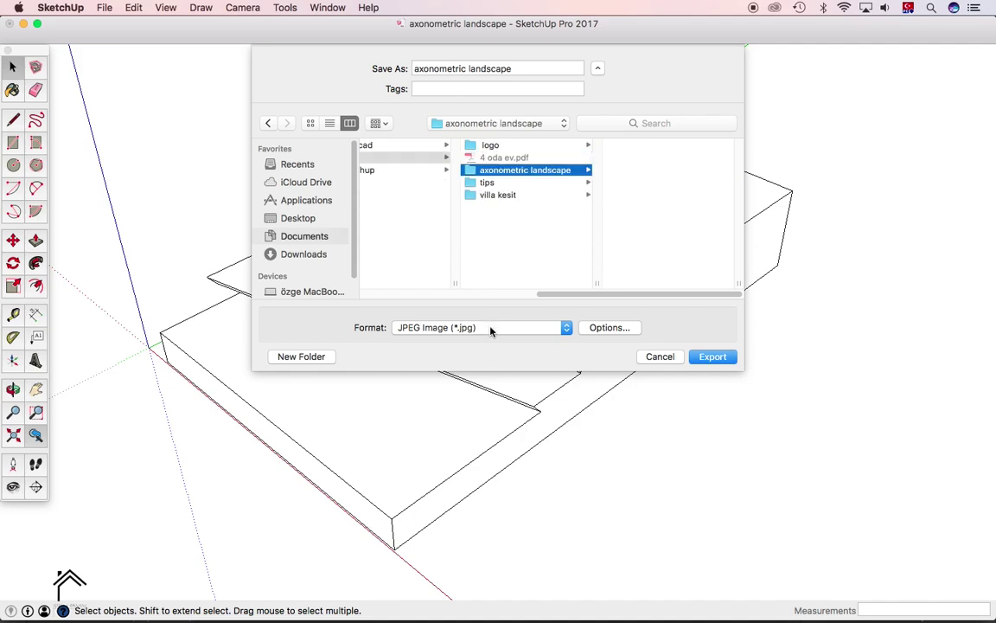
Step: Export the view as a PDF with 0.25-point line weight
click(480, 327)
click(479, 372)
click(609, 327)
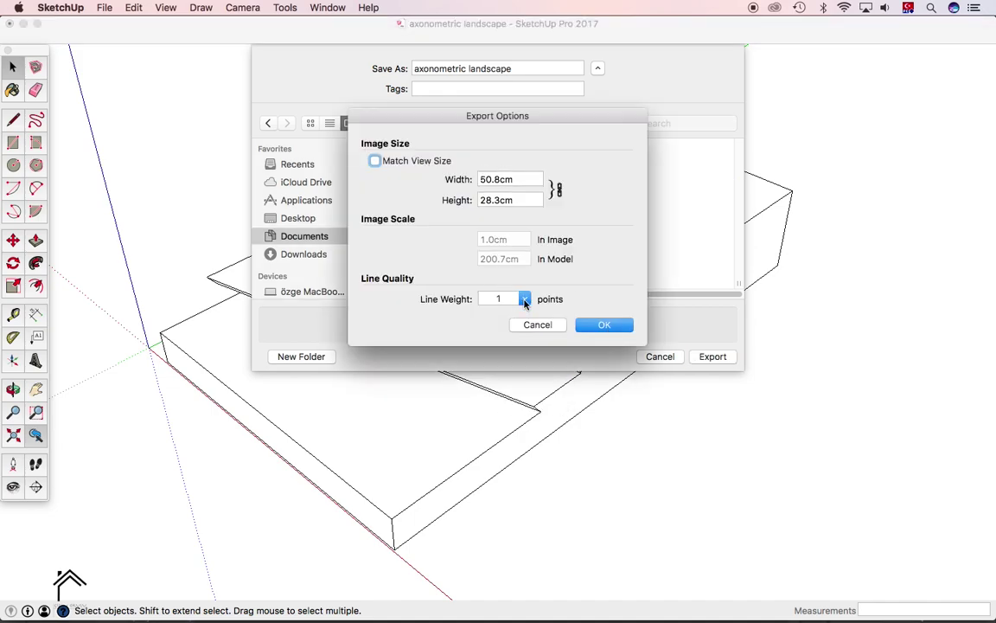
click(525, 298)
click(529, 277)
click(600, 327)
click(714, 357)
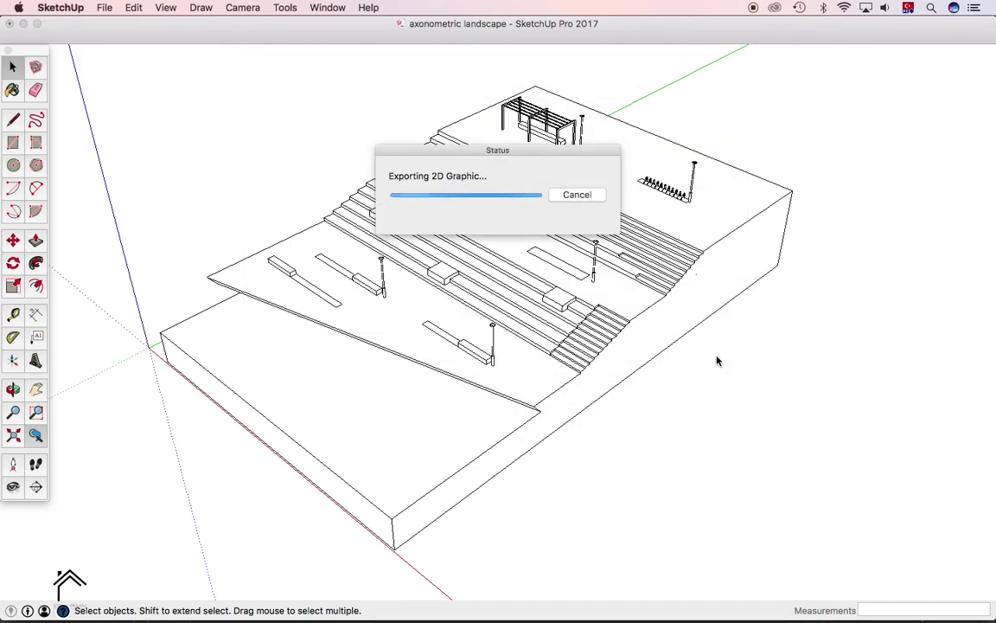
Step: Open the exported axonometric landscape.pdf in Illustrator CC 2018
right_click(592, 348)
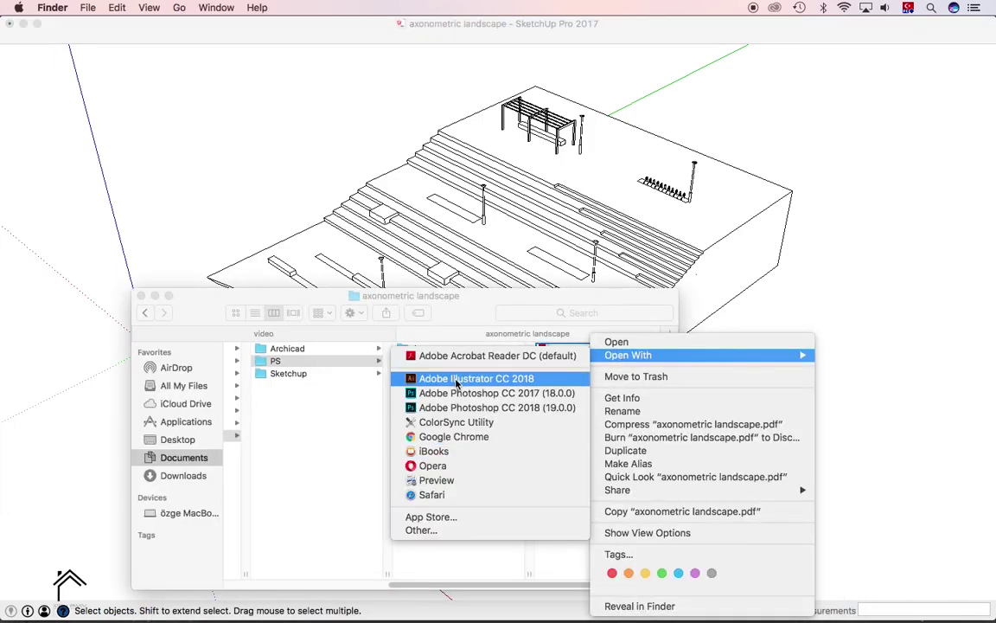
click(458, 380)
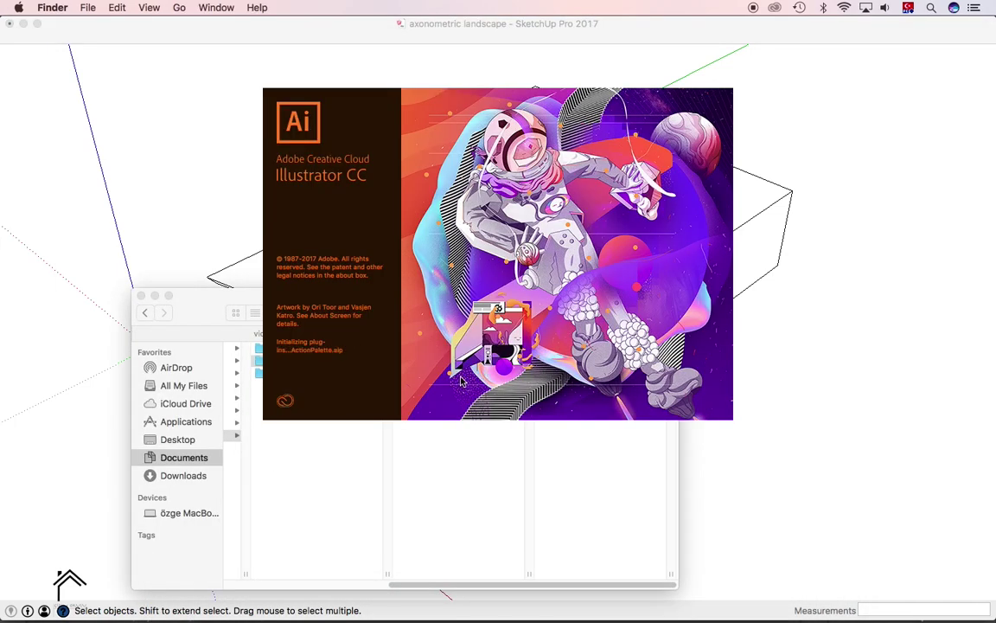
scroll(422, 389, up, 3)
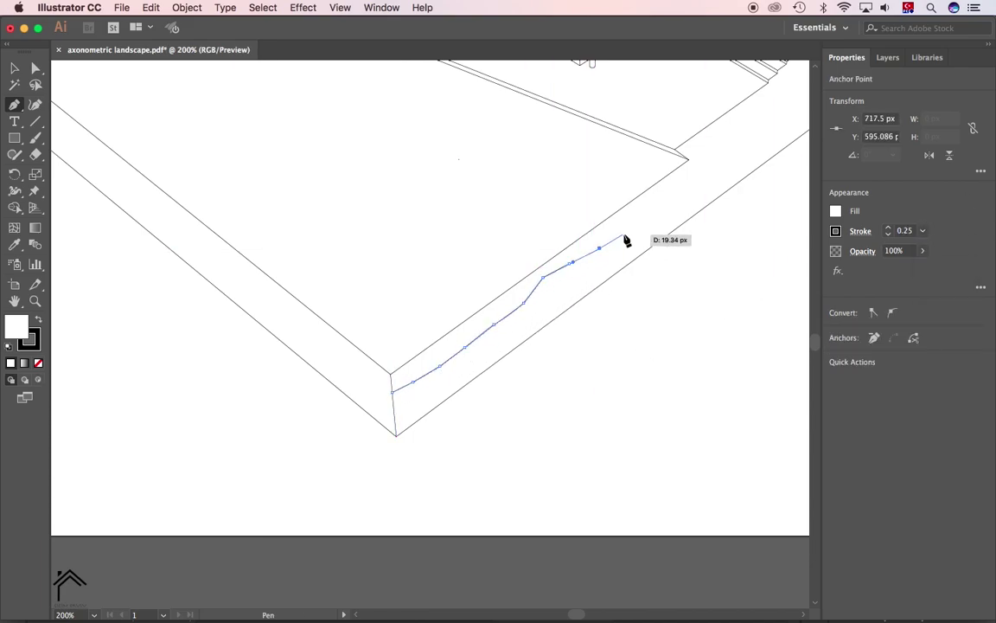
Step: Trace an unfilled edge line along the slab's front top edges with the Pen
scroll(605, 259, left, 3)
key(/)
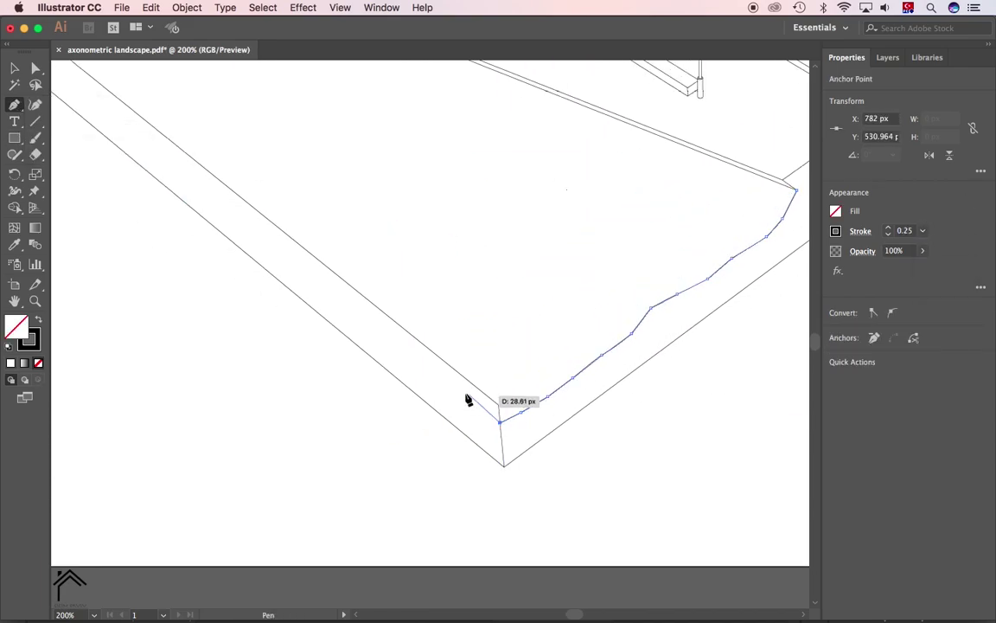
scroll(326, 270, up, 3)
scroll(326, 269, left, 4)
click(504, 399)
click(482, 368)
click(457, 349)
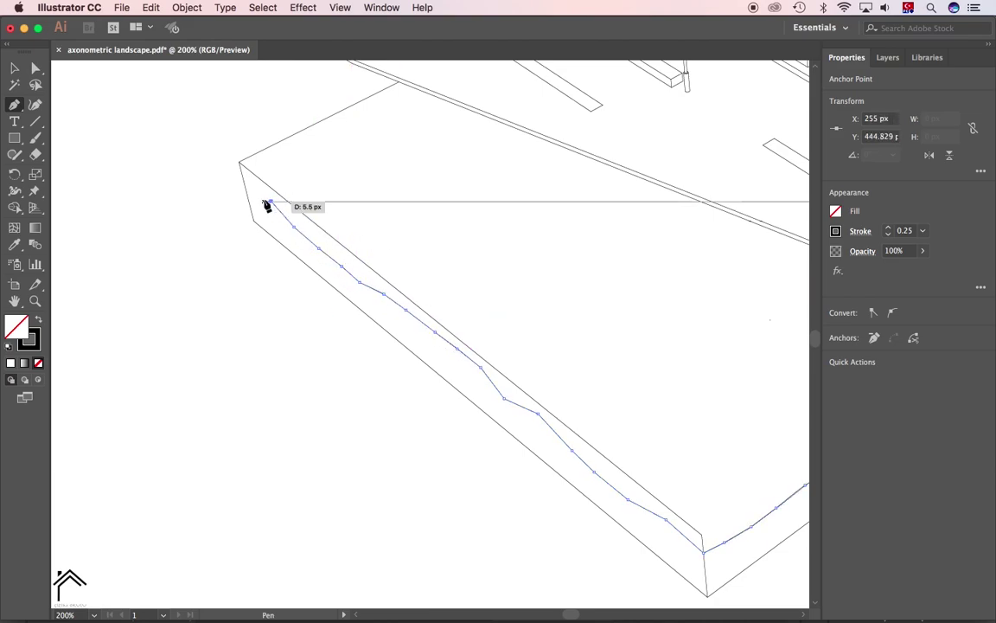
scroll(302, 203, up, 3)
scroll(303, 202, right, 1)
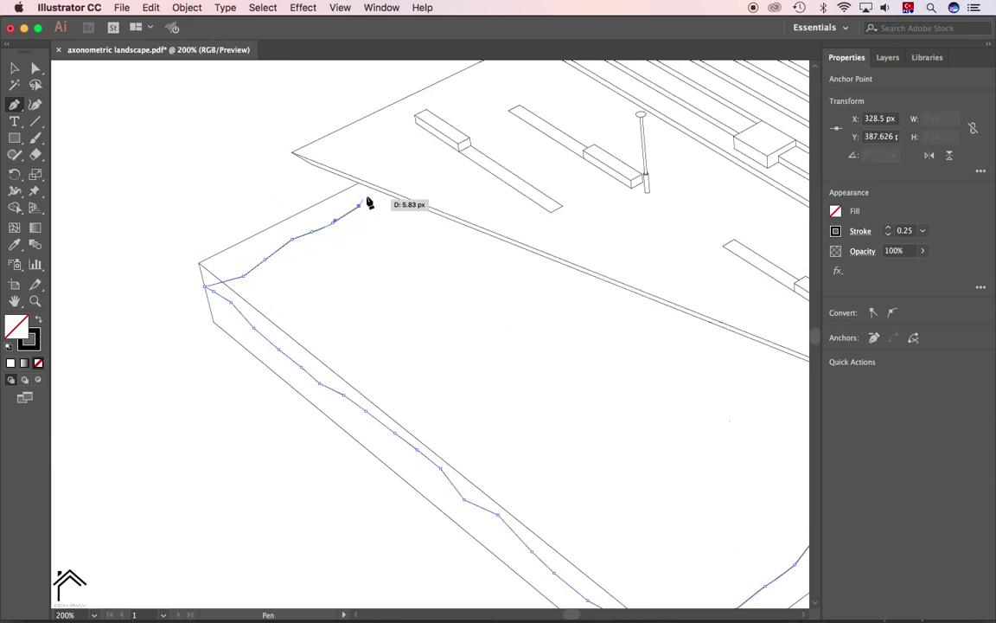
key(v)
Step: Trim the stray end of the line with Scissors and reselect the traced edge
scroll(346, 303, down, 2)
scroll(346, 302, right, 2)
drag(160, 180, 140, 245)
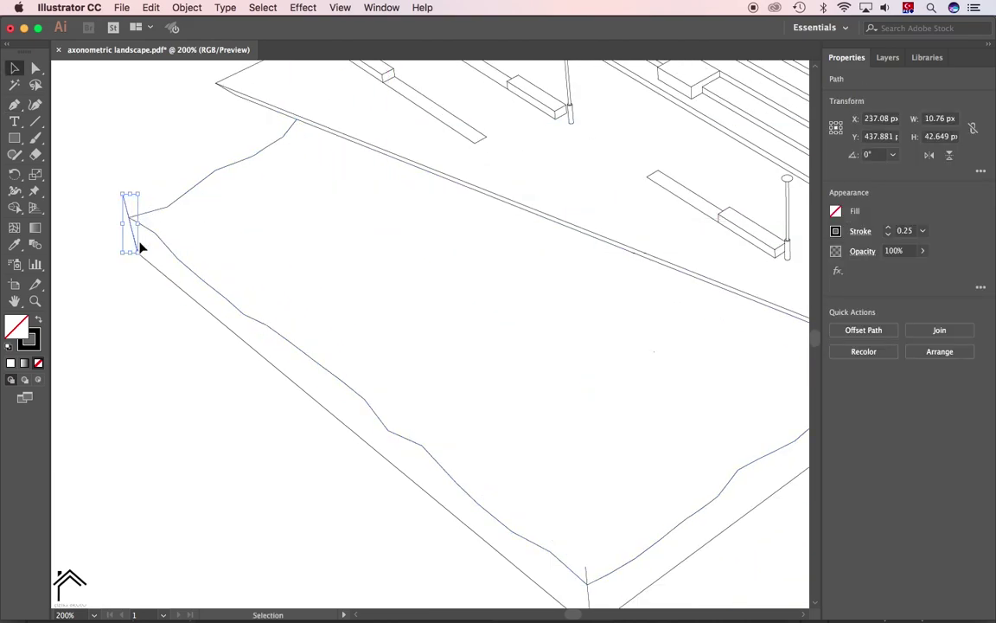
click(36, 154)
click(102, 171)
scroll(183, 148, down, 4)
scroll(183, 149, right, 5)
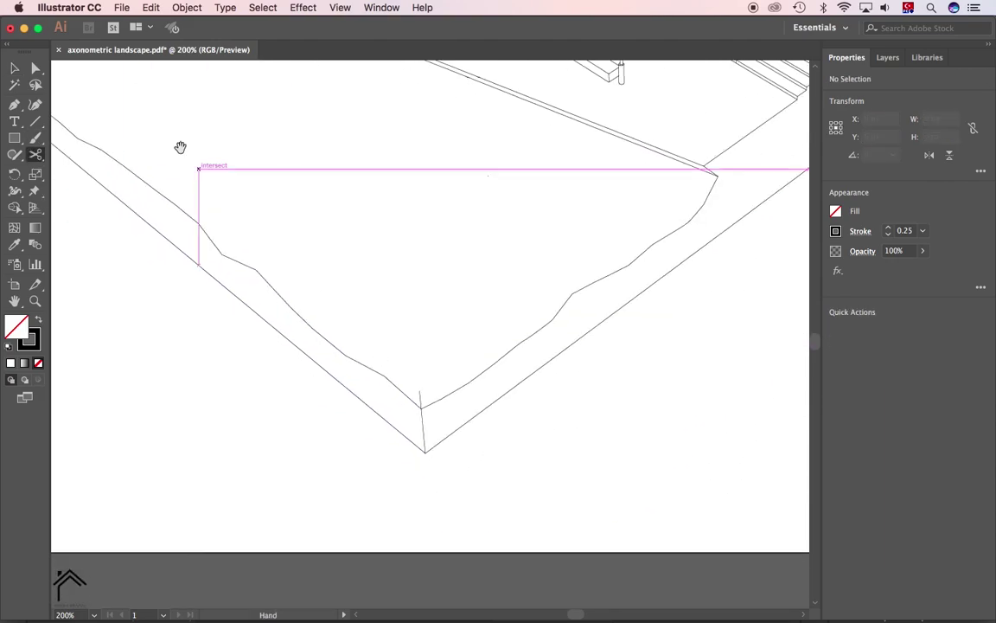
scroll(305, 248, up, 2)
key(v)
click(383, 355)
scroll(383, 355, up, 3)
scroll(383, 355, left, 2)
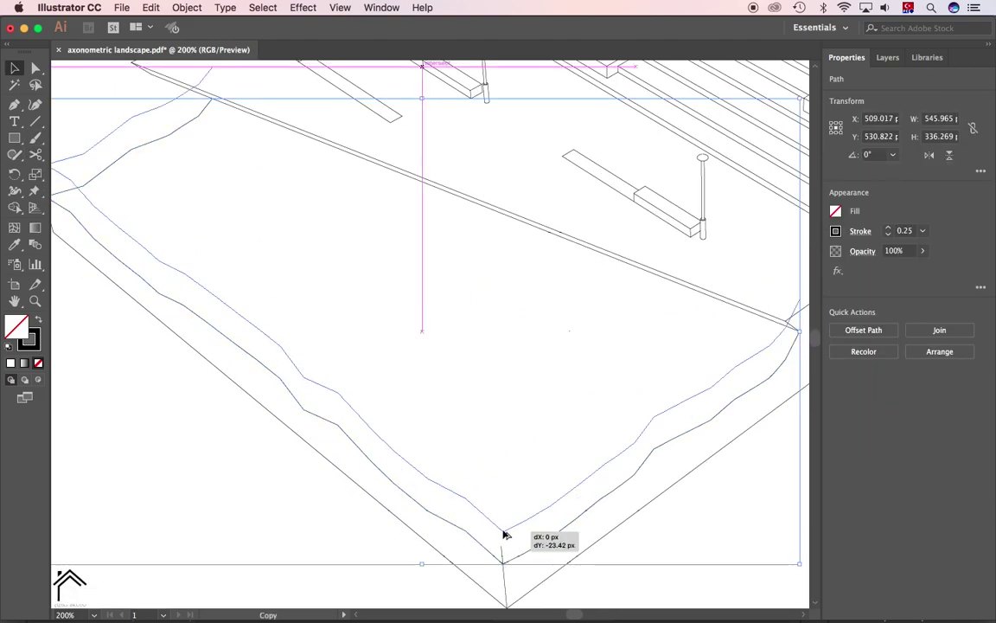
Step: Duplicate the edge line inward and stretch the corner segment up to meet it
drag(507, 562, 517, 539)
click(502, 552)
key(ctrl+plus)
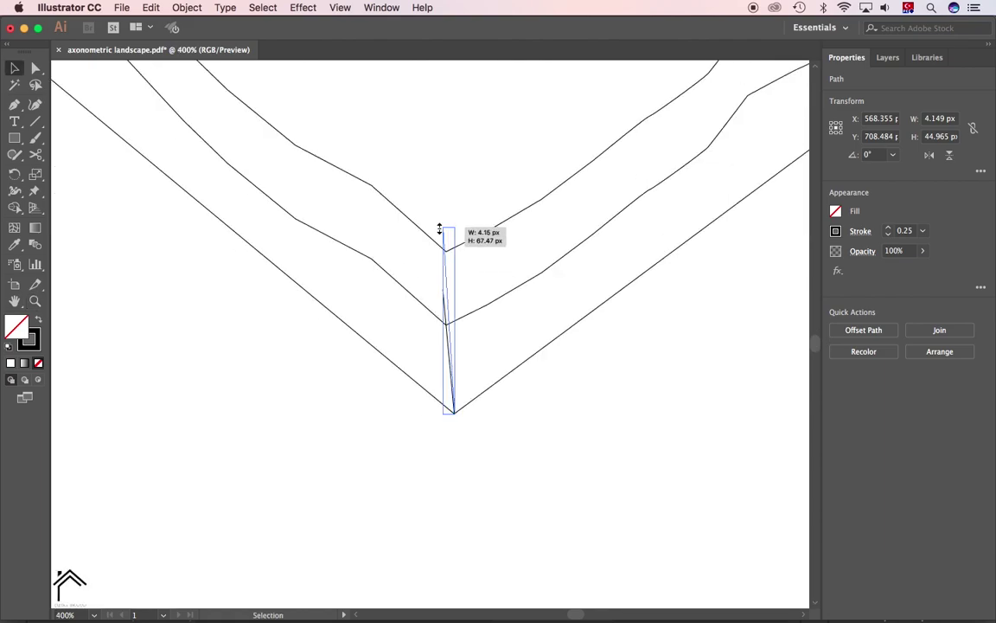
drag(442, 290, 436, 220)
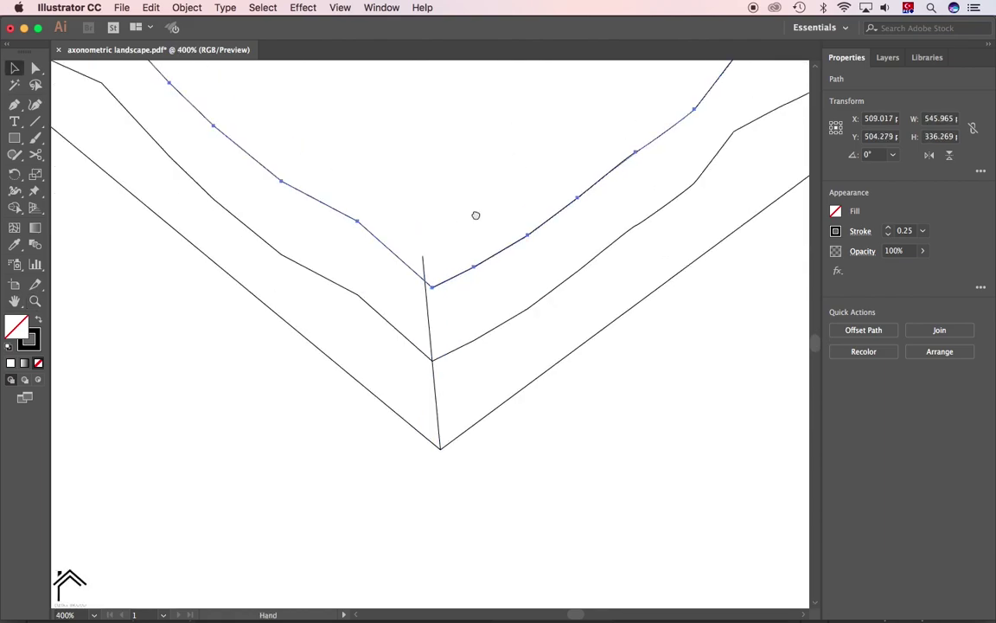
key(ctrl+plus)
scroll(429, 367, left, 2)
Step: Cut the corner segment at the top line and cut the top line at the left corner
click(430, 367)
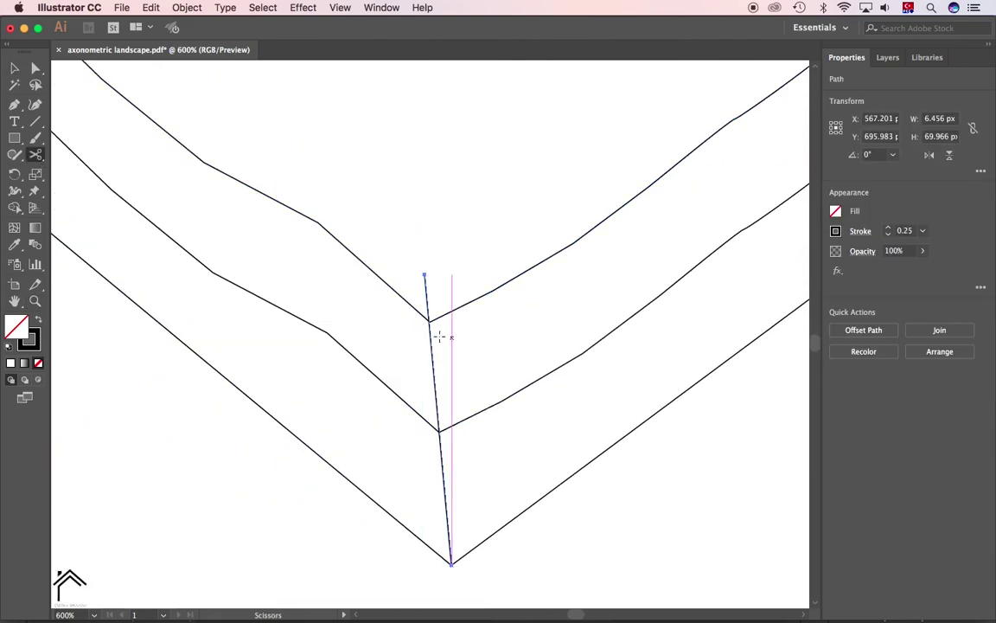
key(c)
click(436, 345)
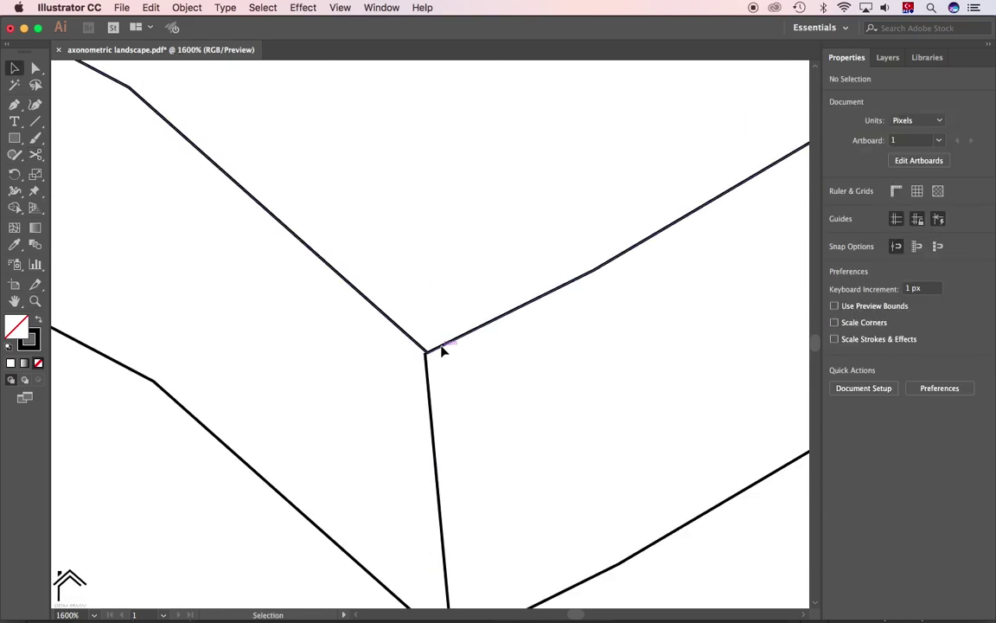
key(ctrl+minus)
click(422, 370)
key(ctrl+plus)
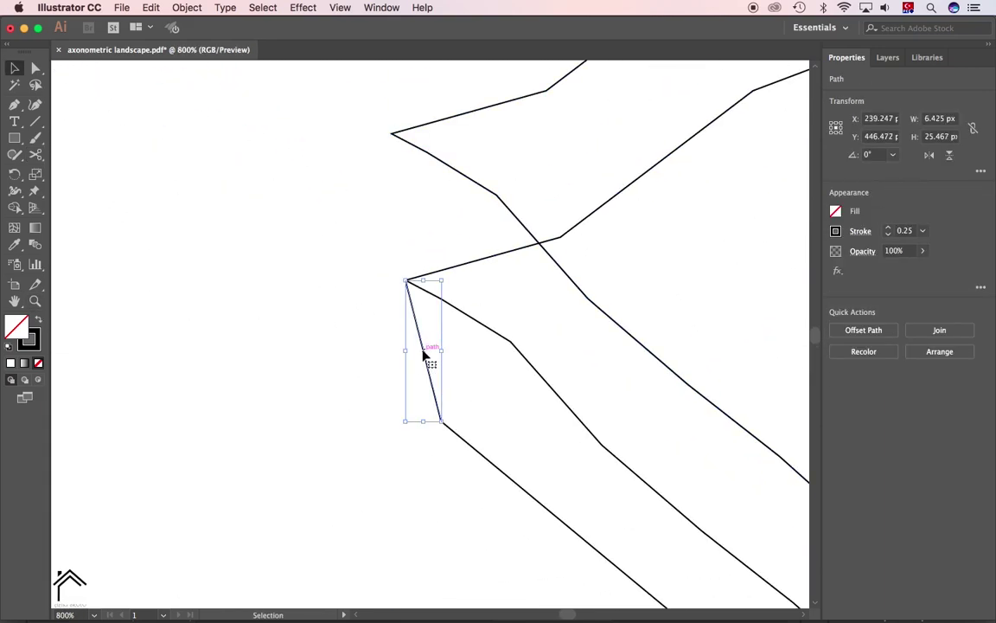
key(ctrl+minus)
key(c)
click(223, 241)
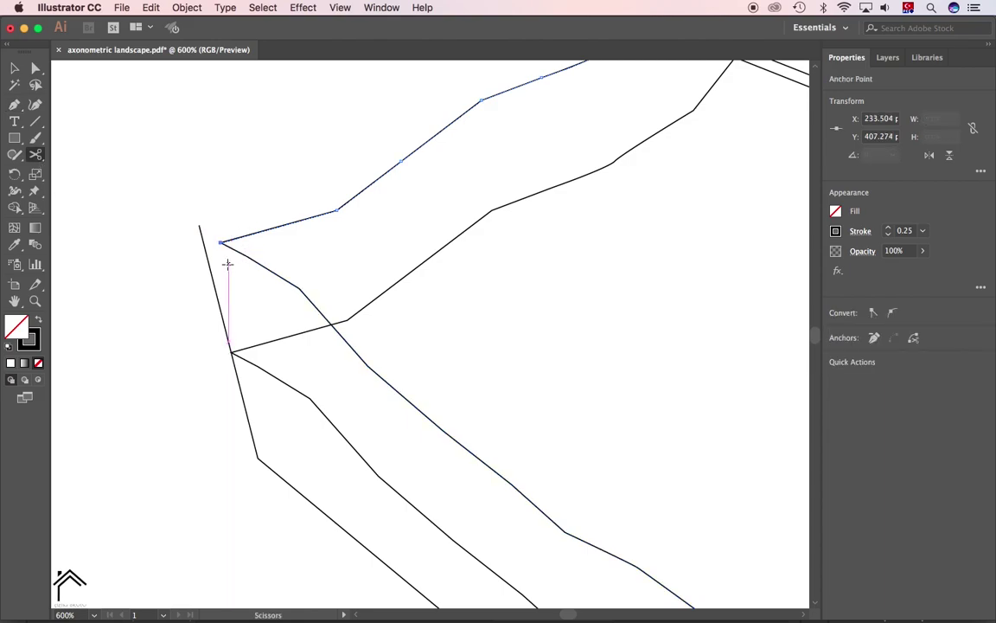
key(v)
Step: Cut the edge line at its left anchor near the left corner
scroll(268, 259, left, 3)
key(z)
mouse_move(295, 256)
mouse_down()
mouse_move(289, 314)
mouse_move(549, 407)
mouse_up()
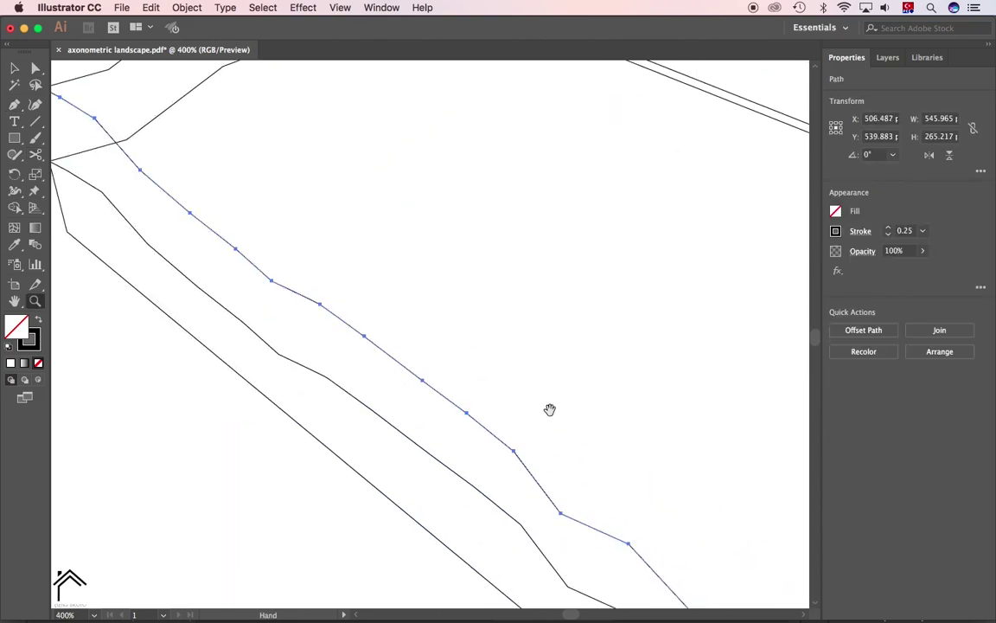
key(ctrl+minus)
click(510, 479)
scroll(280, 162, up, 5)
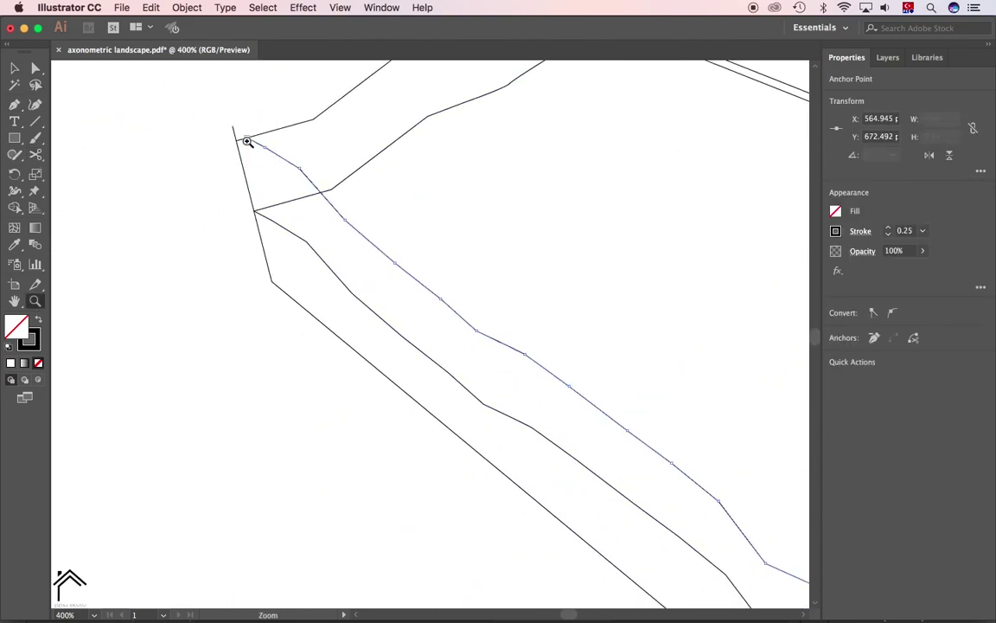
click(247, 141)
key(p)
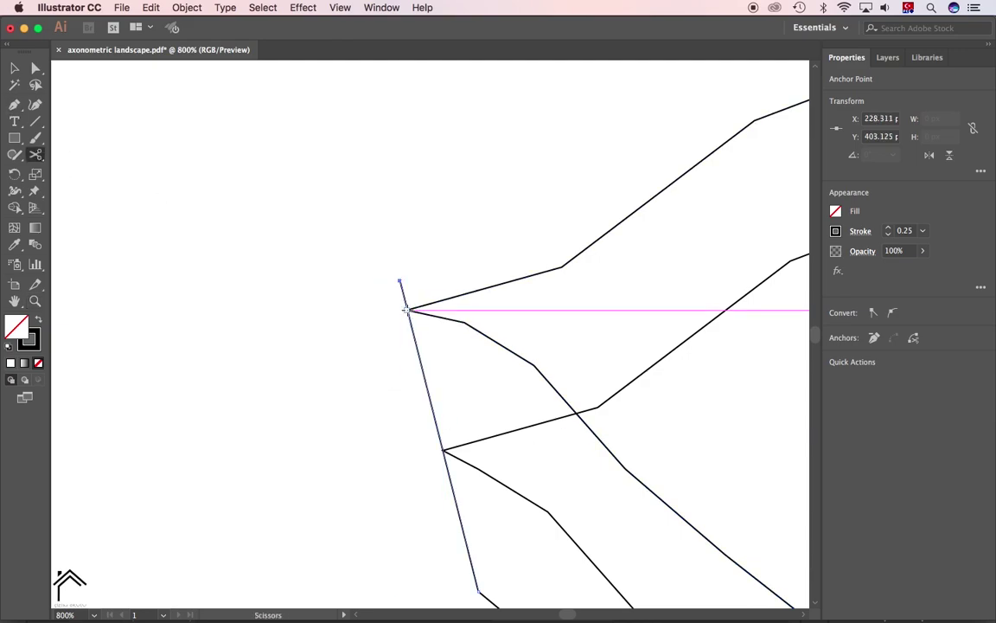
key(ctrl+minus)
scroll(594, 185, right, 5)
key(v)
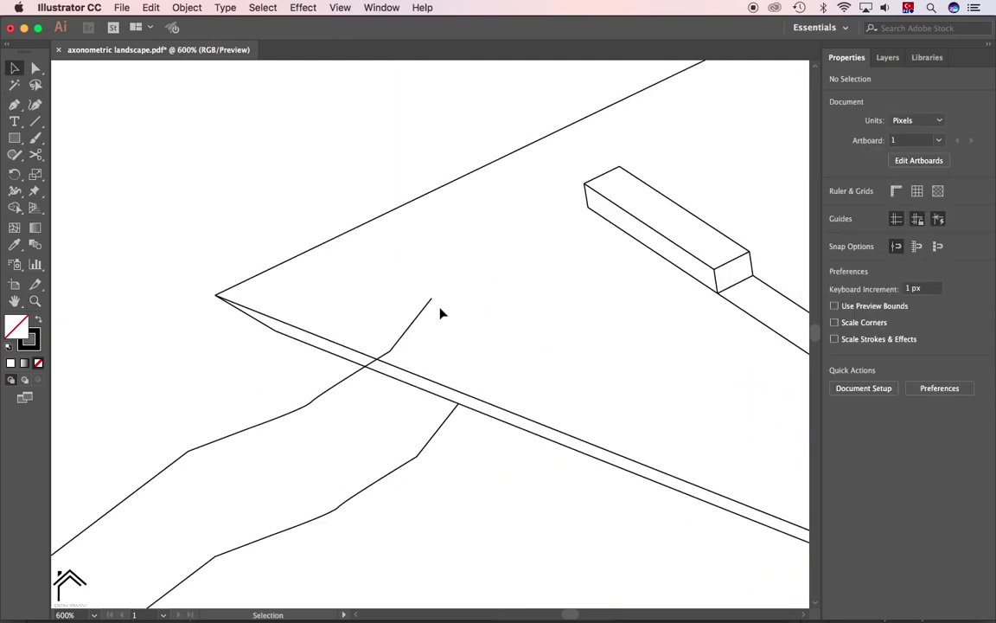
Step: Cut the line where it meets the band and delete the cut-off piece at the upper junction
click(432, 298)
key(c)
click(389, 350)
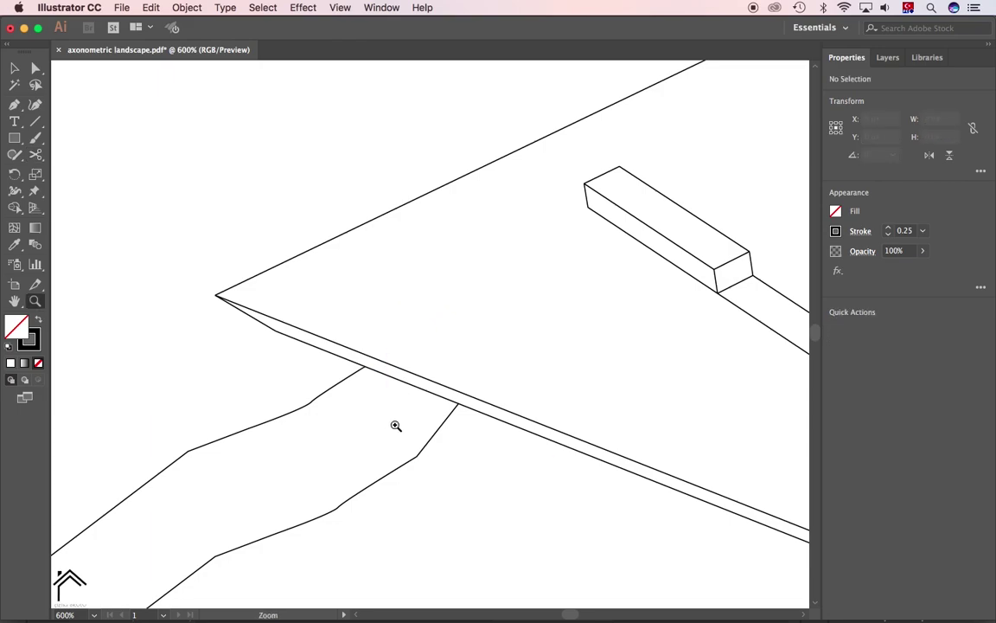
alt+click(396, 425)
key(v)
click(397, 376)
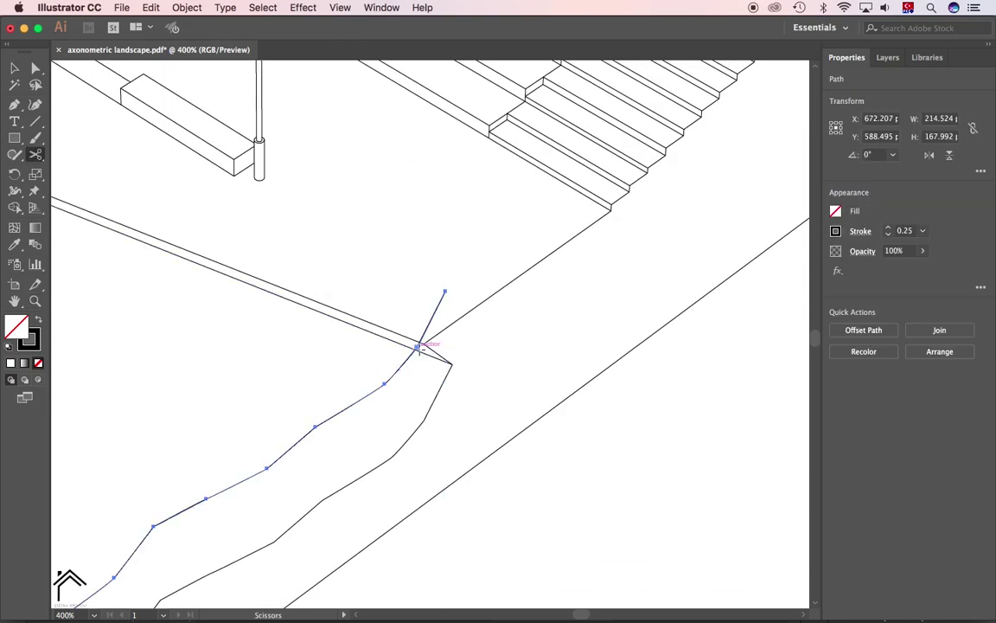
key(z)
click(398, 409)
click(430, 291)
key(Delete)
key(z)
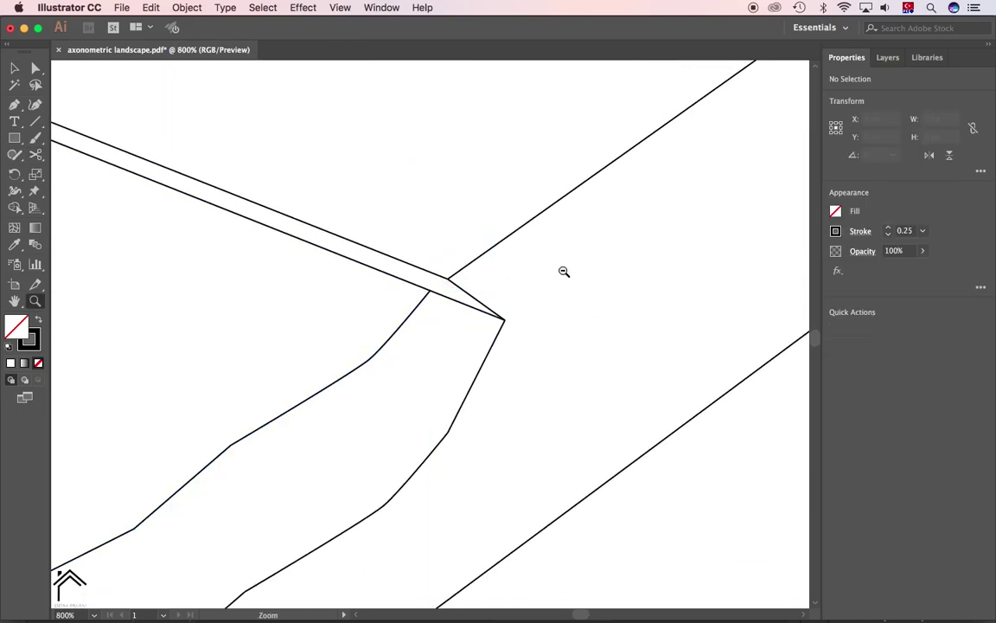
key(ctrl+minus)
key(ctrl+minus)
key(ctrl+minus)
key(v)
Step: Cut the lower corner segment at the inner line, fade both edge lines to about 56%, and deselect
click(474, 434)
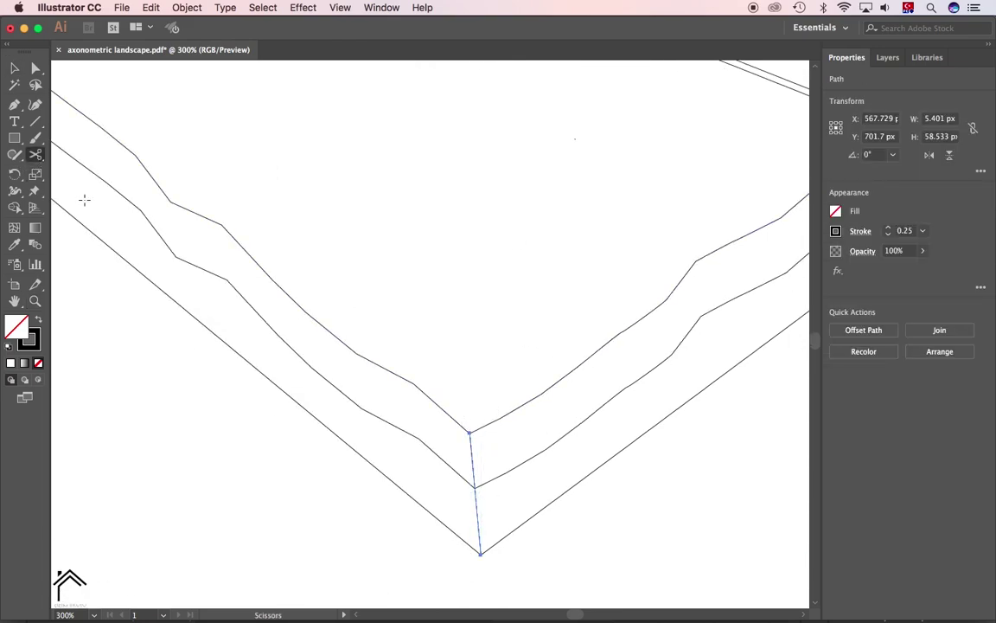
key(c)
scroll(256, 275, up, 5)
click(256, 275)
key(v)
mouse_move(533, 364)
mouse_down()
mouse_move(482, 191)
mouse_move(473, 448)
mouse_up()
shift+click(451, 499)
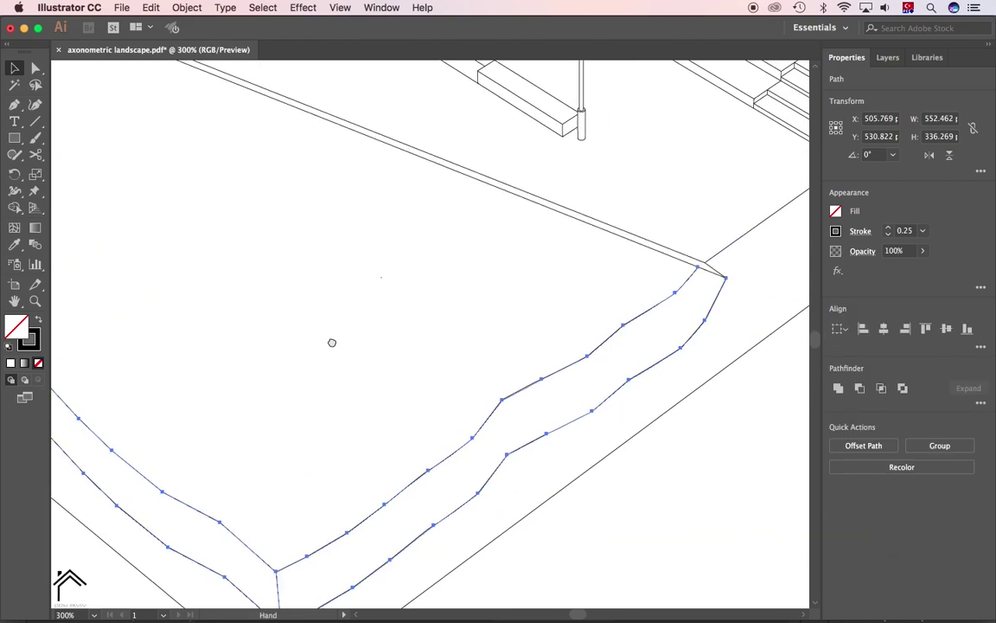
scroll(331, 342, up, 5)
click(537, 378)
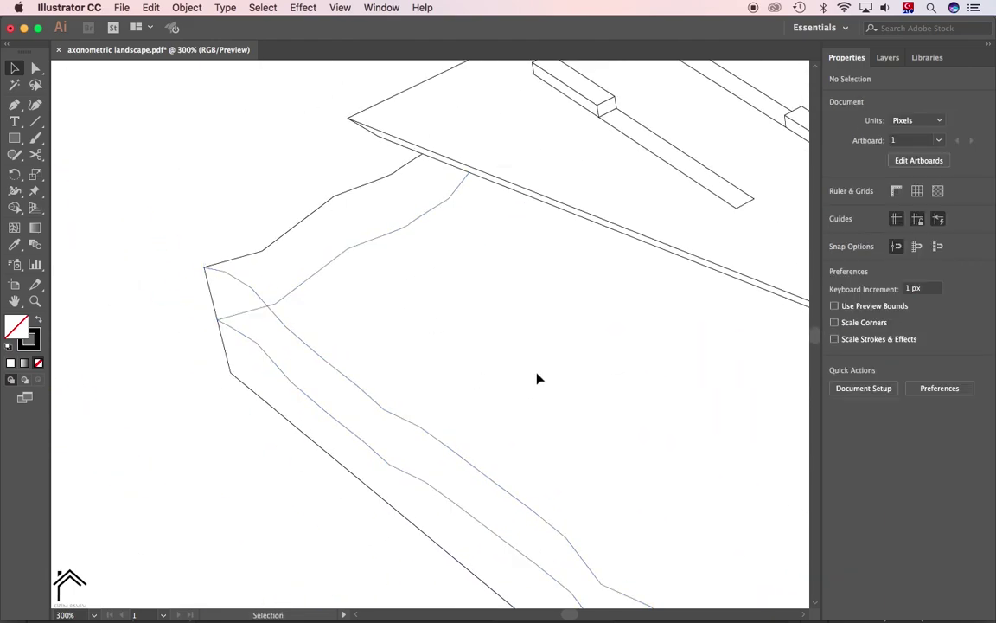
Step: Inspect the grey contour paths along the slab's edges and bottom tip
click(289, 309)
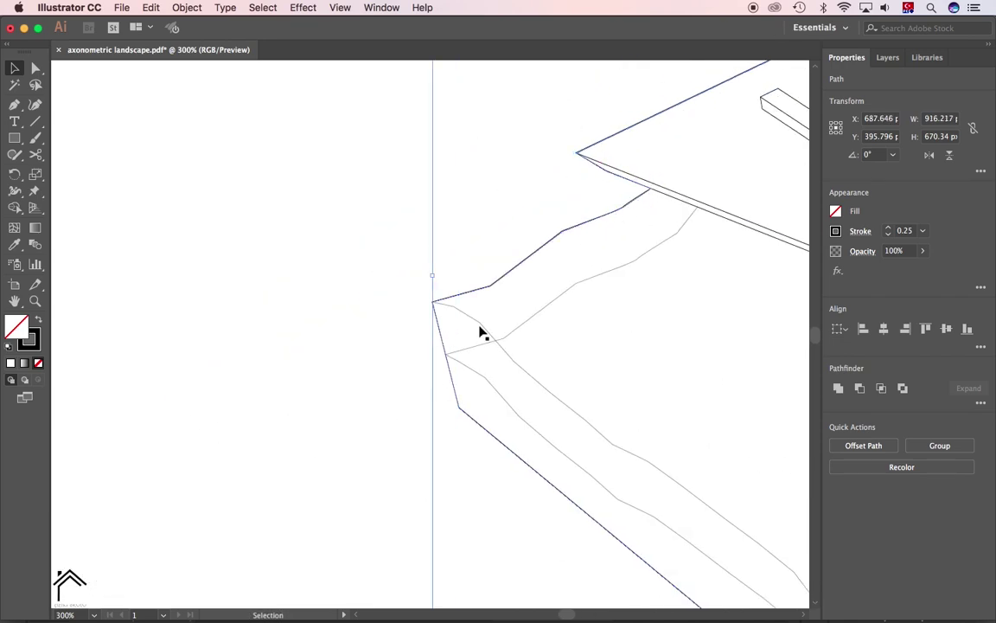
click(74, 222)
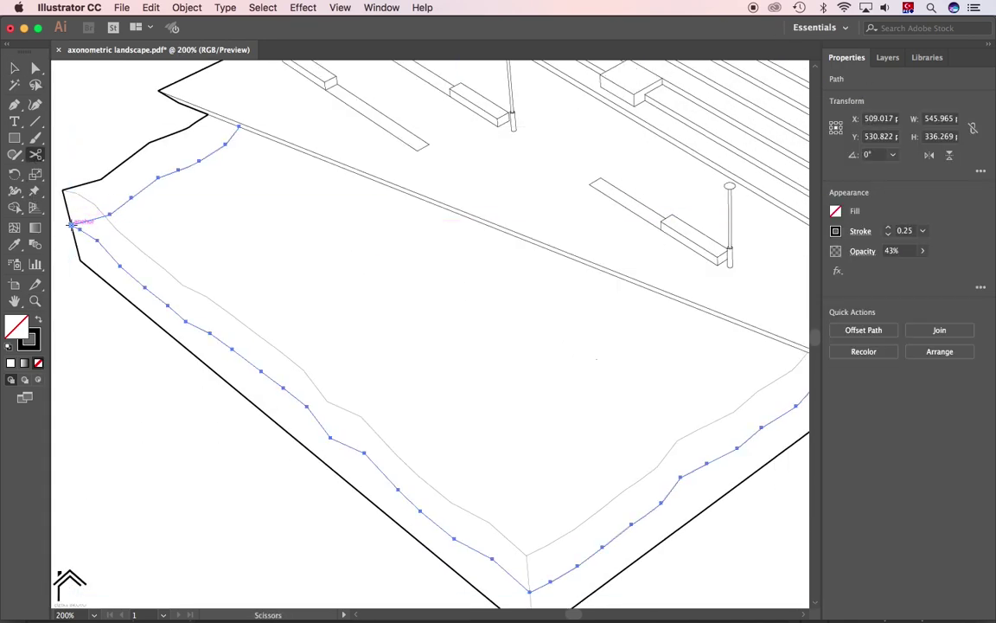
click(259, 371)
click(156, 546)
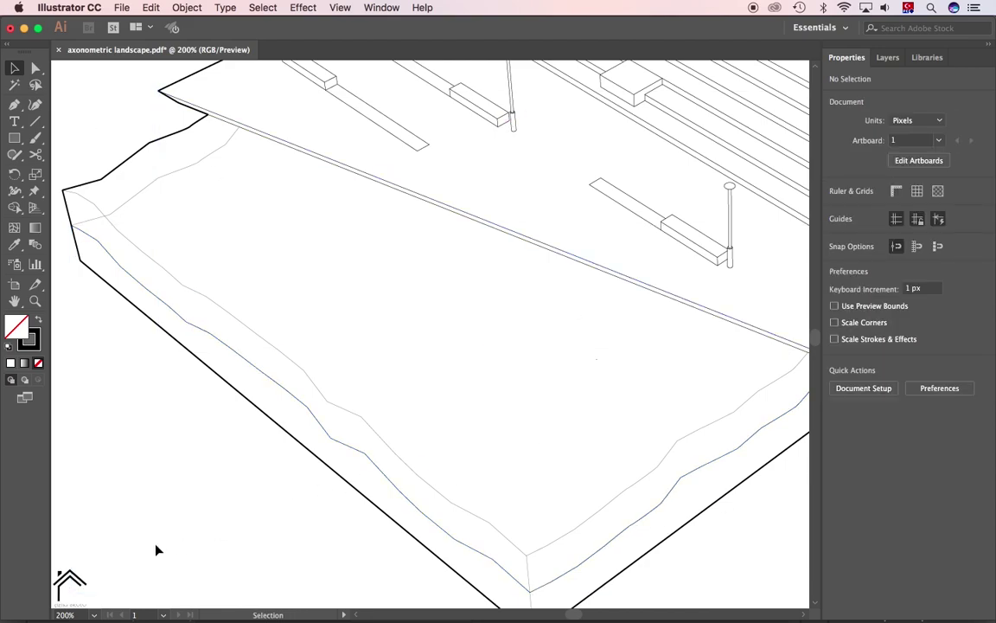
scroll(432, 346, down, 10)
scroll(740, 241, down, 10)
click(421, 315)
Step: Zoom in on the bike rack and check its paths by selecting it
click(641, 330)
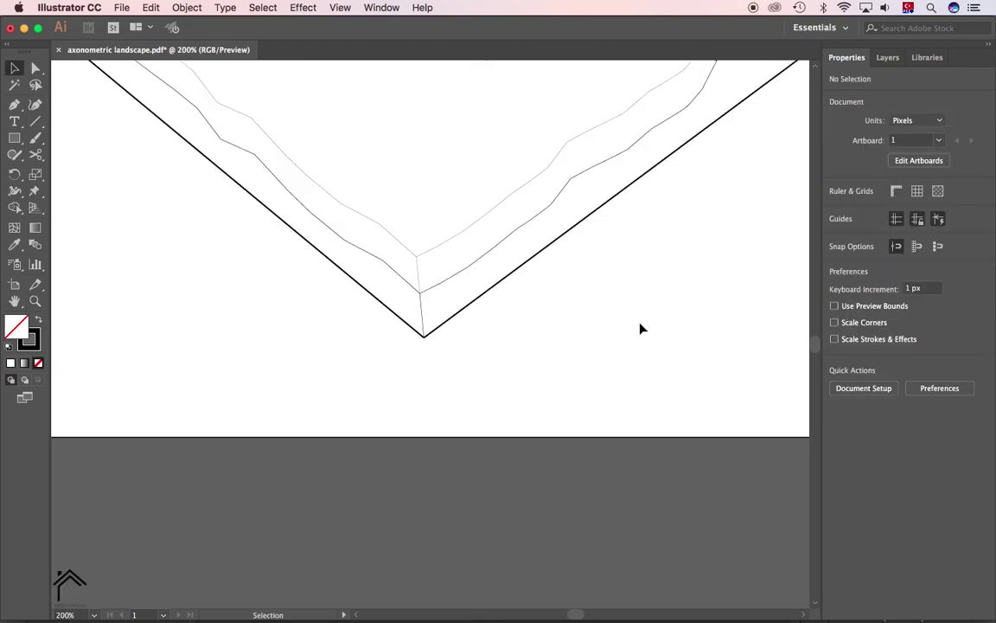
scroll(641, 330, up, 10)
key(z)
click(404, 337)
key(v)
drag(289, 272, 487, 405)
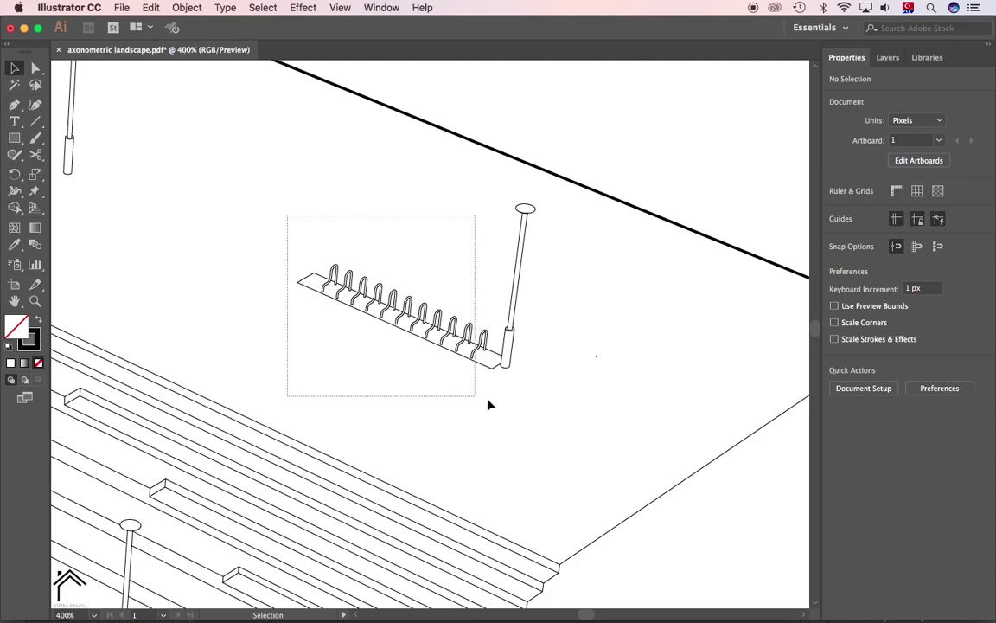
click(463, 429)
Step: Zoom back out to 200% and save the landscape drawing
key(z)
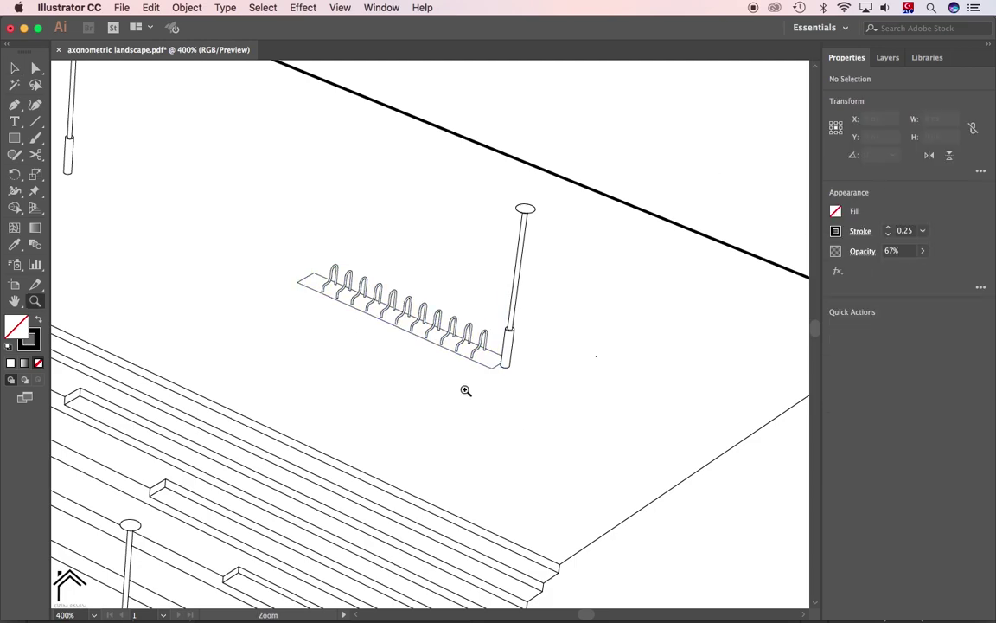
alt+click(244, 315)
scroll(242, 329, left, 5)
click(122, 7)
click(147, 113)
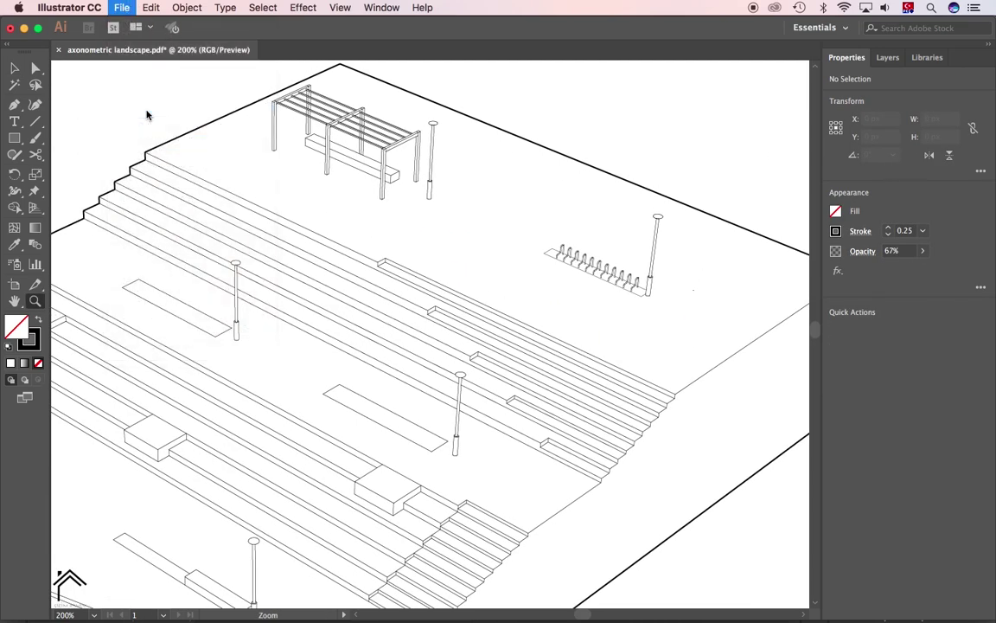
scroll(317, 341, down, 5)
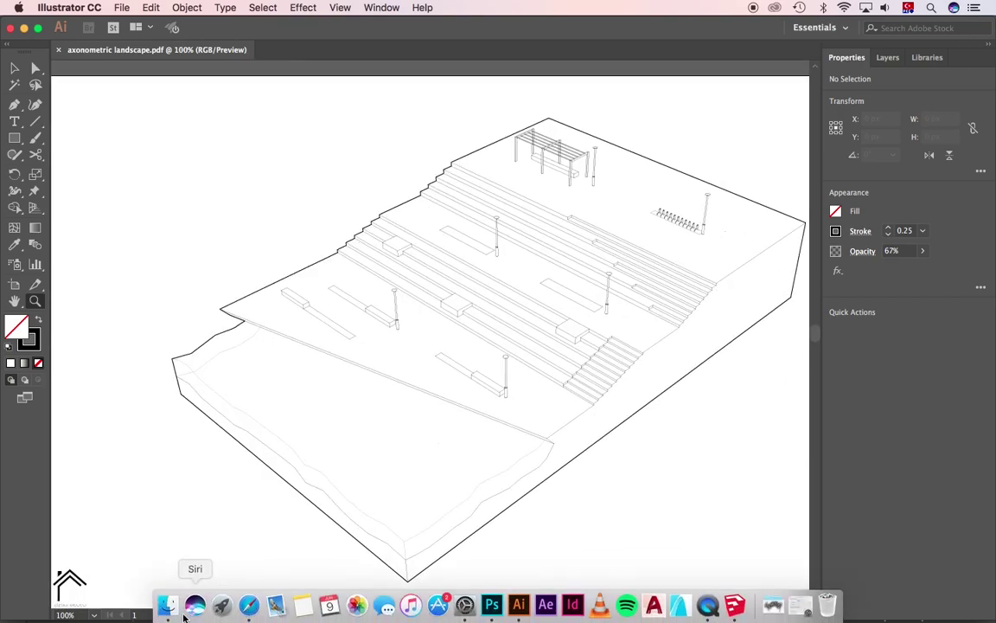
Step: Open the landscape PDF in Photoshop from Finder
click(171, 616)
right_click(567, 327)
click(522, 409)
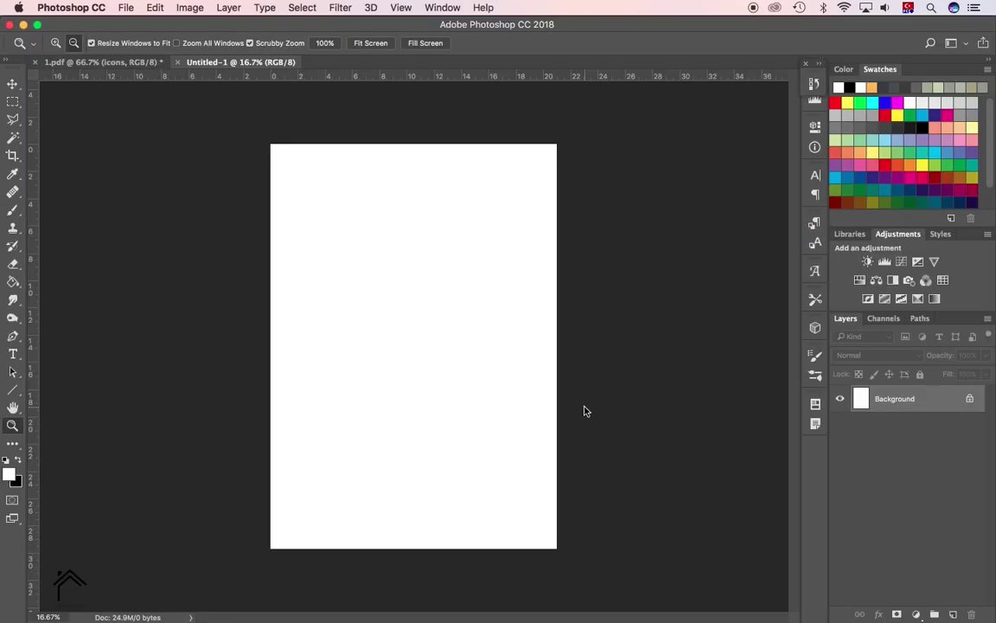
click(707, 442)
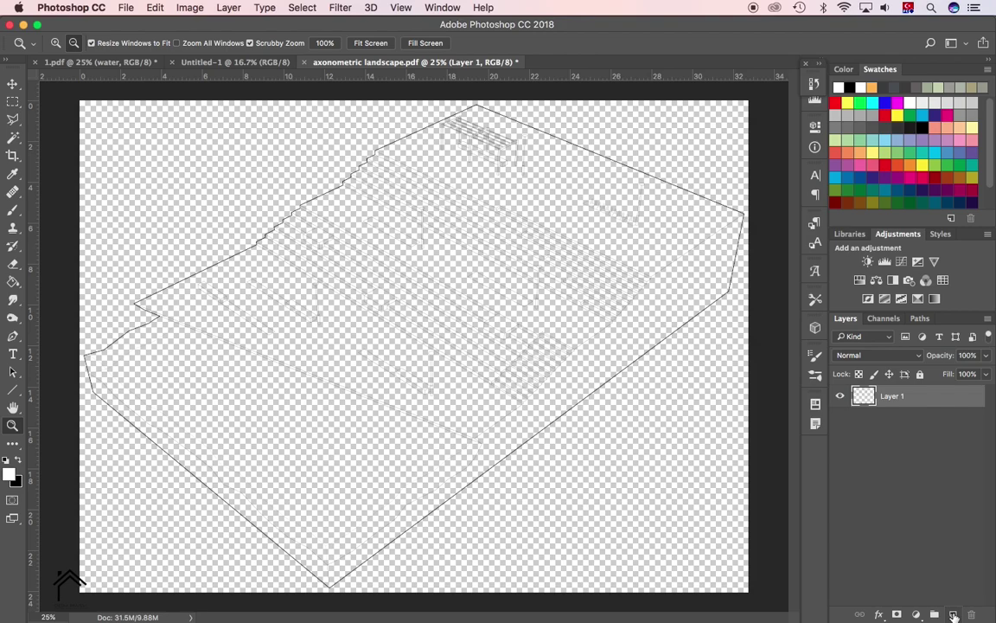
Step: Add a white-filled layer beneath the drawing and rename the drawing layer 'pdf'
click(954, 613)
key(g)
click(415, 346)
drag(893, 395, 898, 421)
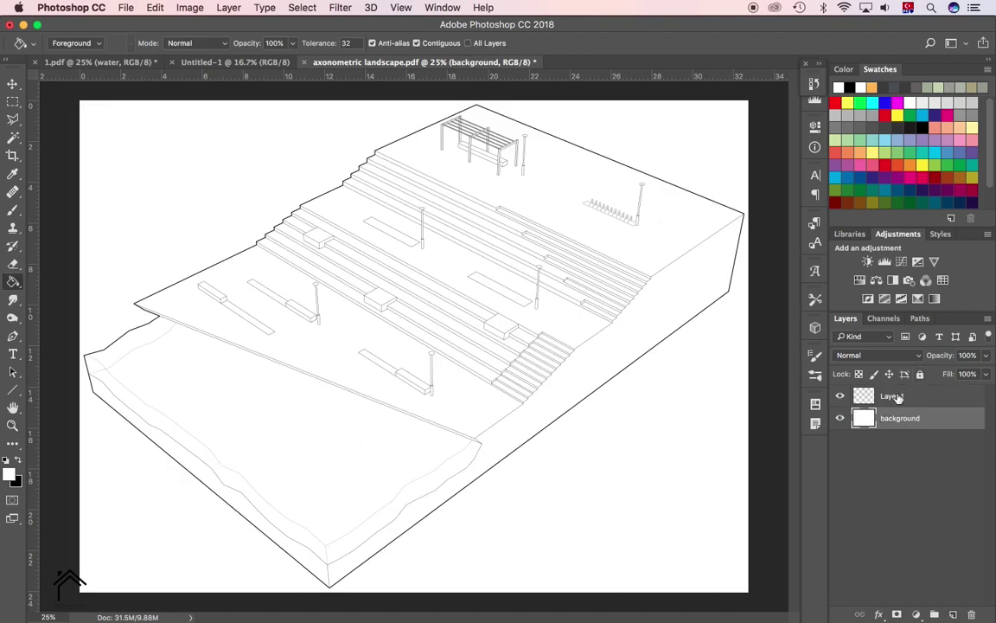
double_click(890, 396)
text(pdf)
key(Return)
Step: Select the water area and fill it with light cyan b7d8e2 on a new layer
key(z)
click(190, 456)
key(w)
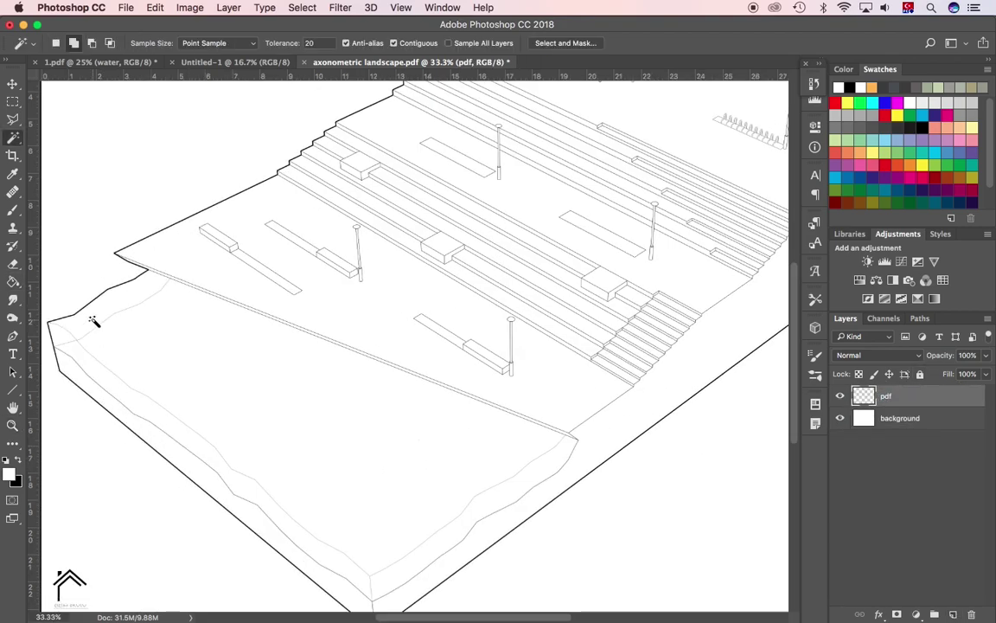
key(g)
click(953, 614)
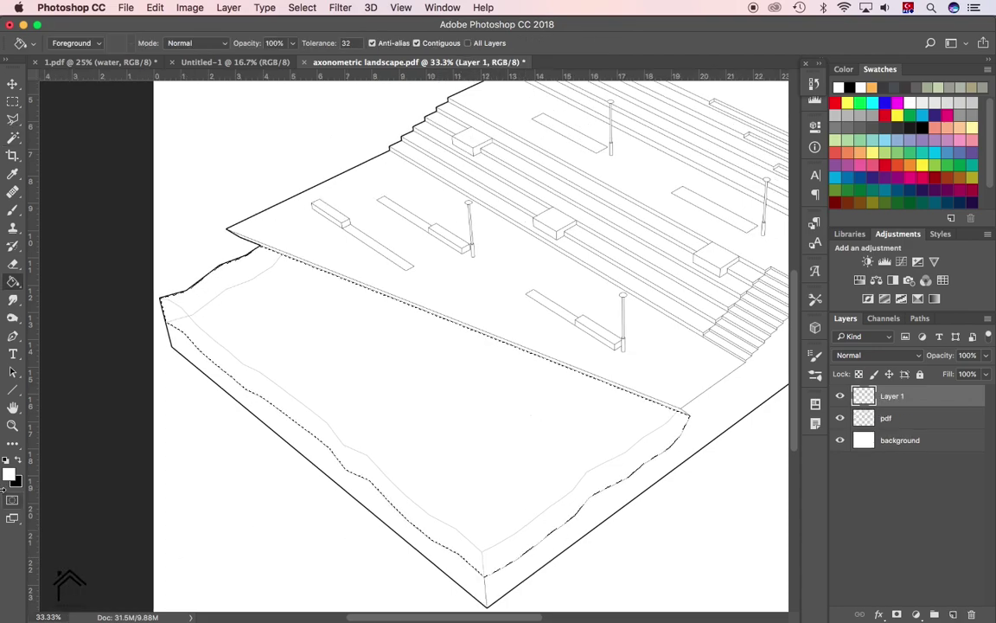
click(10, 473)
click(633, 424)
click(475, 362)
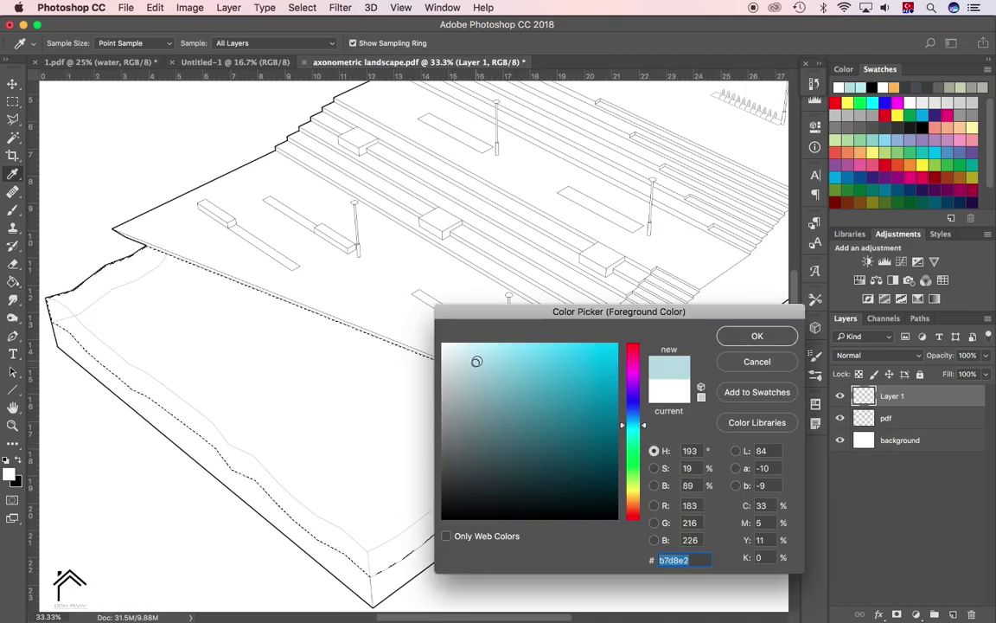
click(754, 335)
click(382, 460)
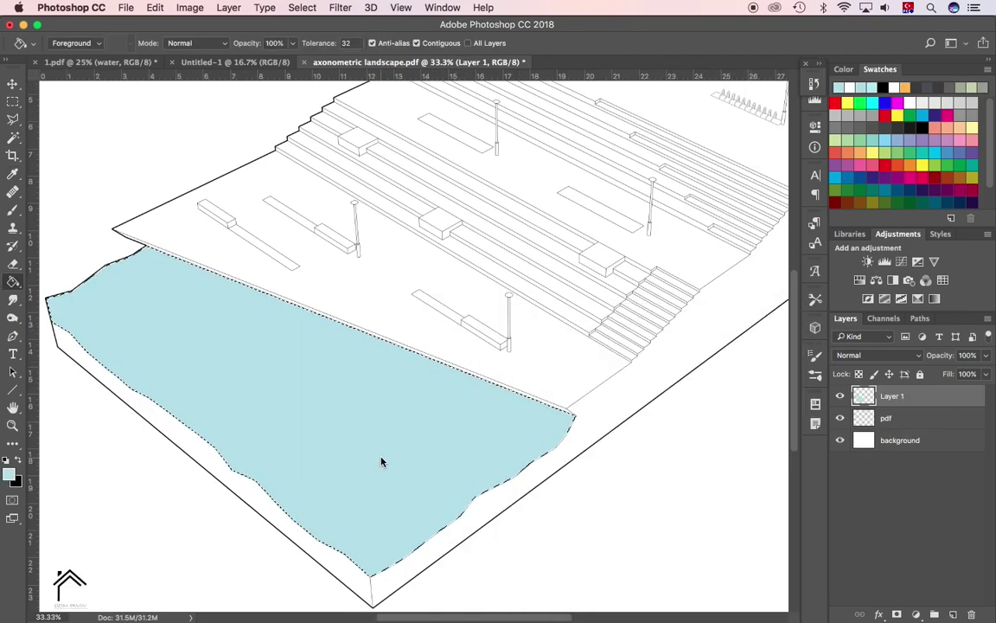
Step: Give the water layer an Inner Shadow with Multiply 32%, distance 0 and size 73
click(878, 614)
click(914, 504)
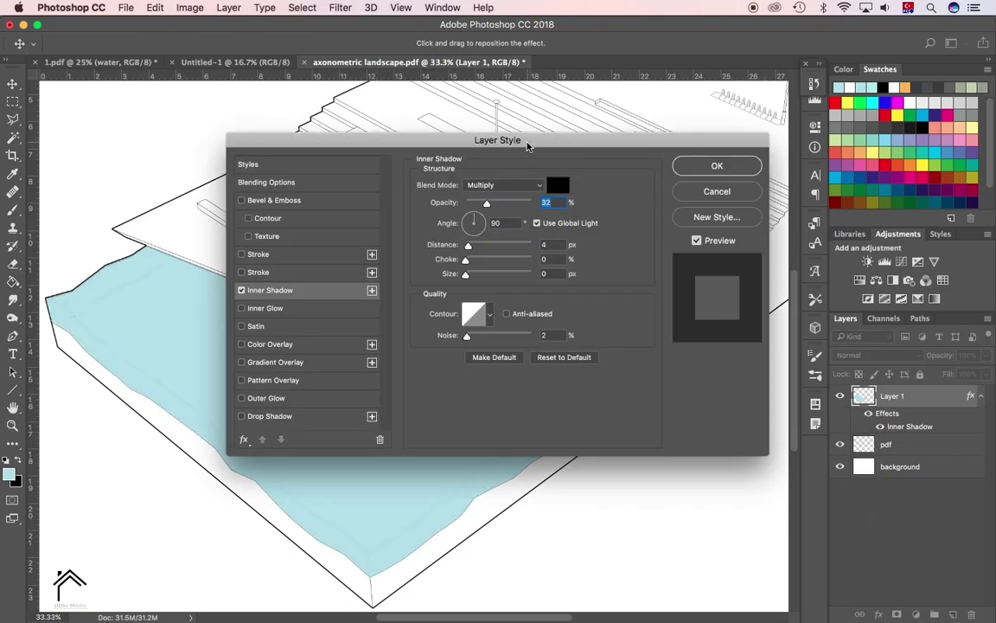
drag(500, 146, 697, 321)
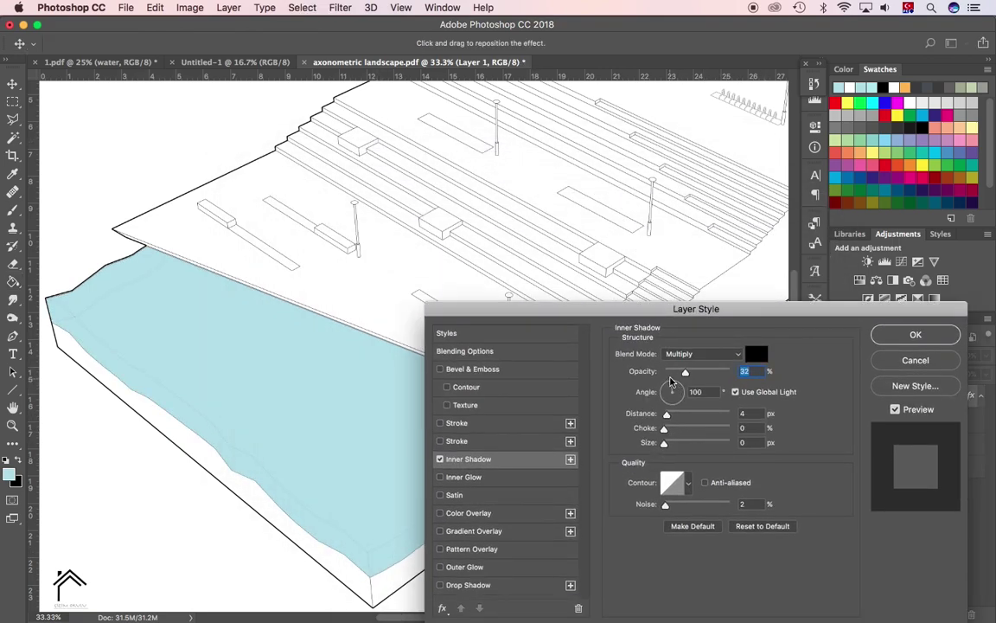
mouse_move(673, 387)
mouse_down()
mouse_move(650, 419)
mouse_move(687, 442)
mouse_up()
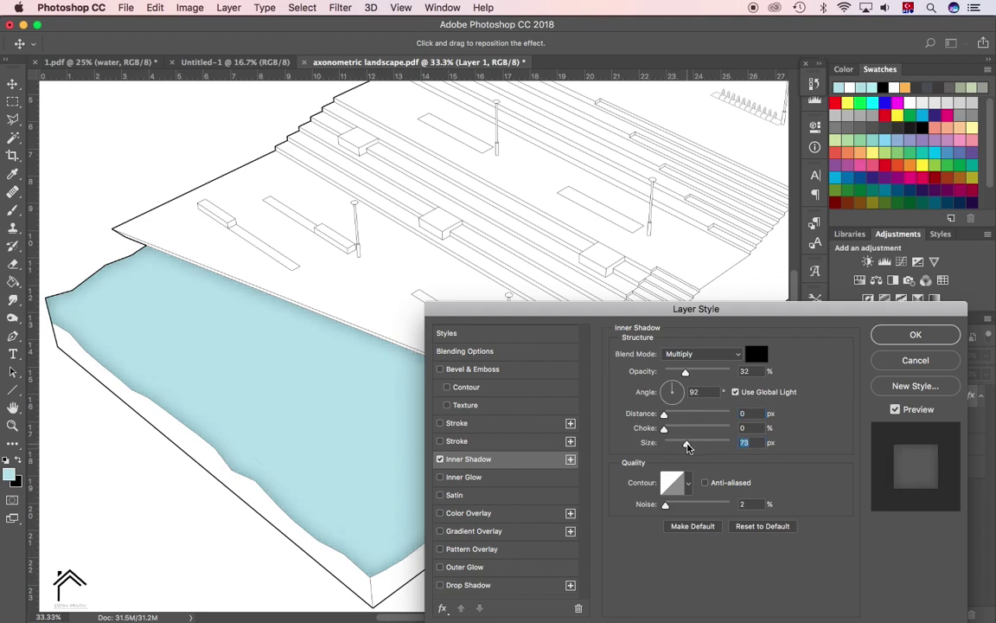
click(673, 386)
click(915, 334)
Step: Rename the water's group to su and select the water layer's opacity
right_click(893, 394)
double_click(892, 393)
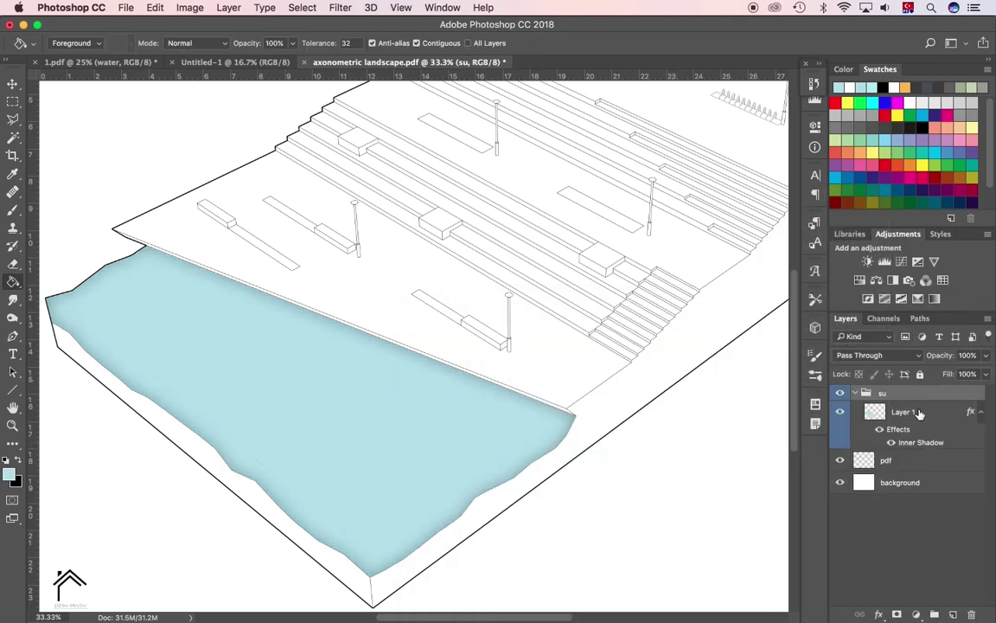
click(919, 413)
click(985, 374)
Step: Set the water to 59% opacity and add a layer with a 200 px, 13% brush
drag(955, 377, 959, 377)
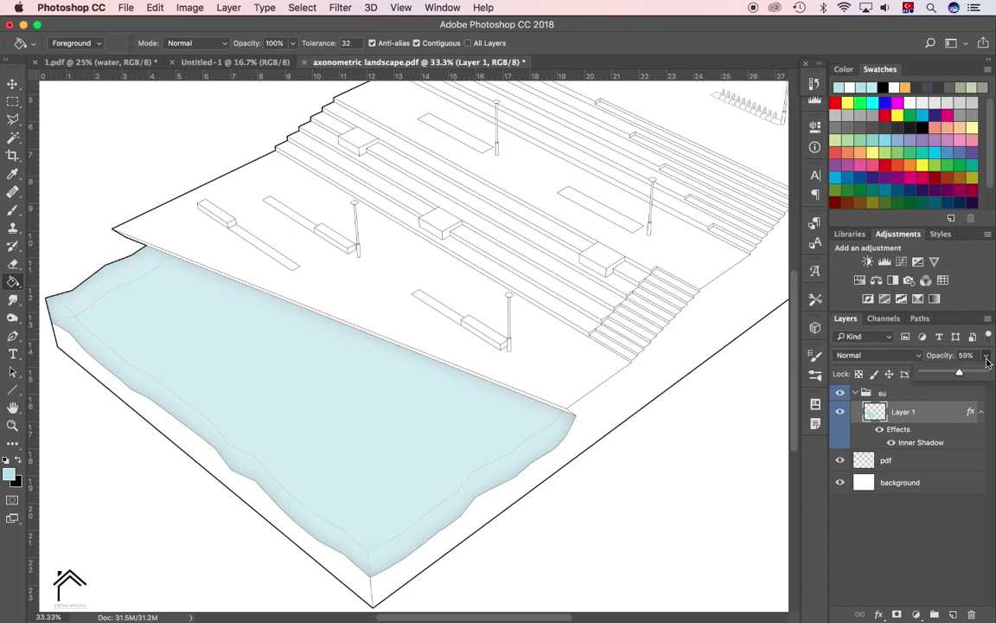
click(953, 614)
click(875, 413)
key(b)
click(73, 43)
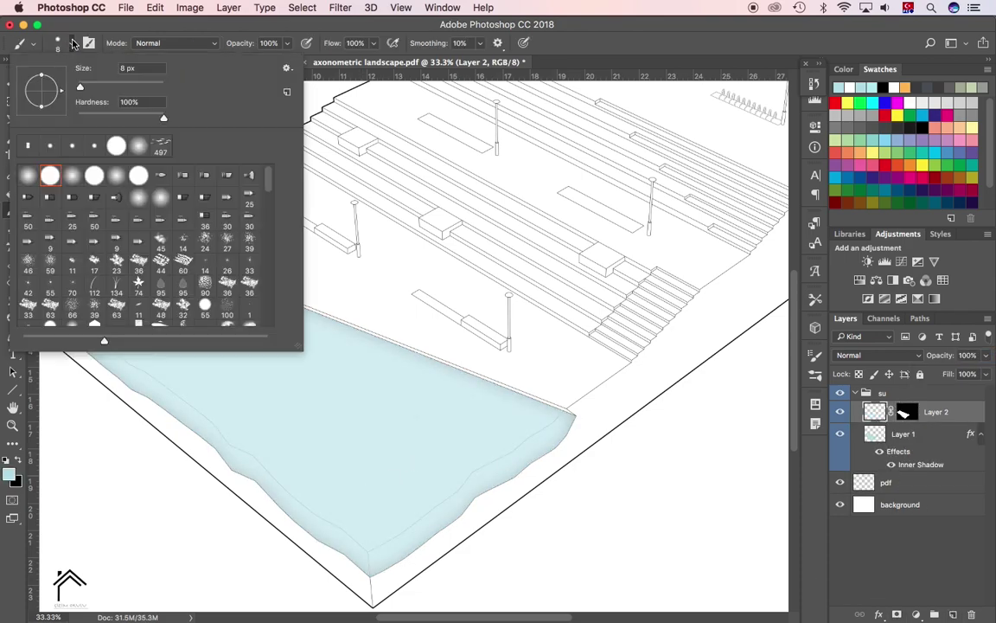
key(Escape)
drag(322, 482, 368, 471)
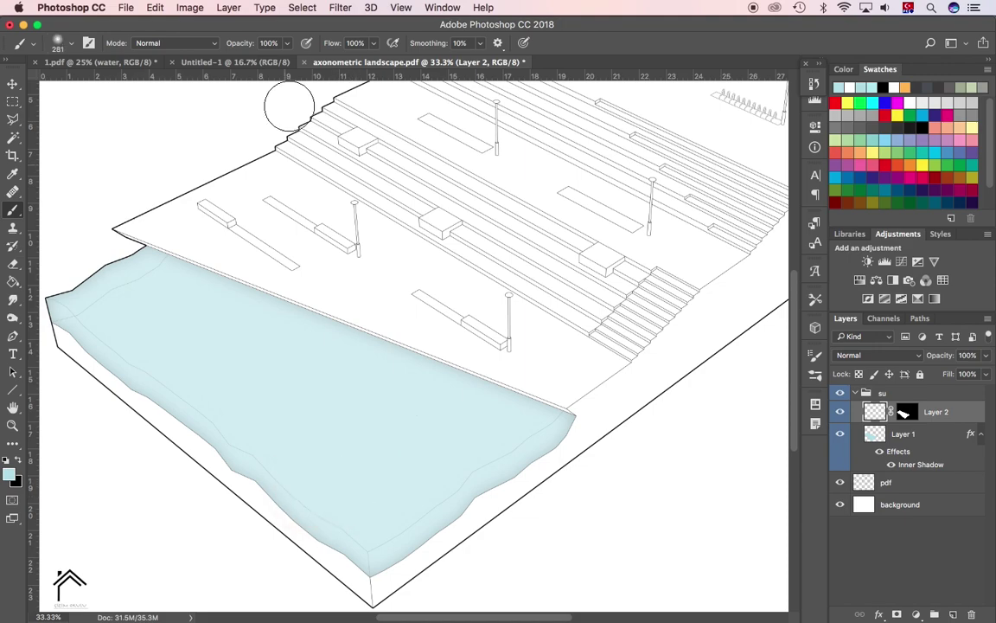
drag(287, 42, 229, 67)
scroll(450, 490, down, 3)
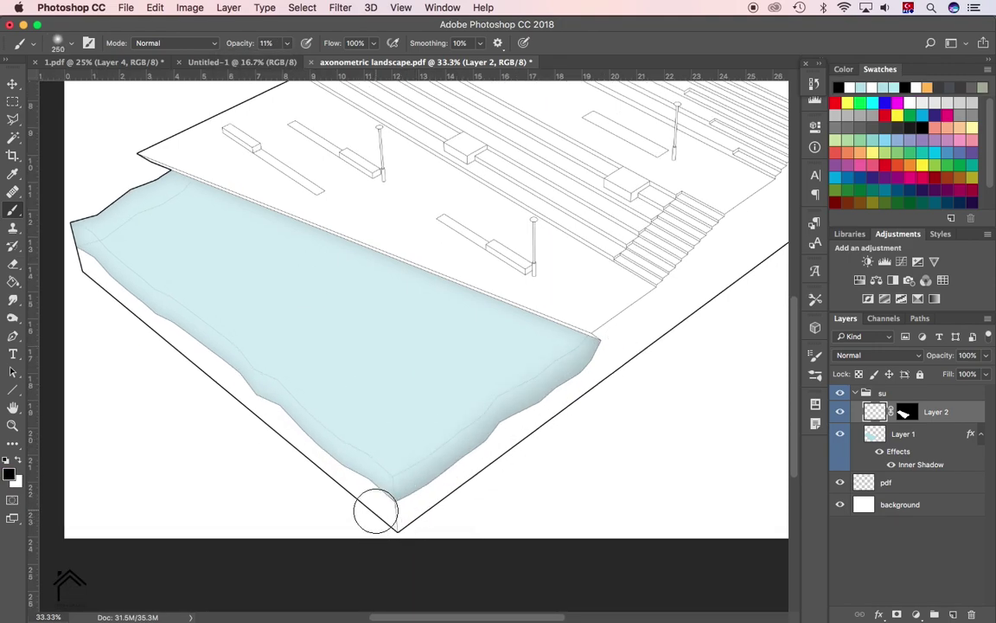
Step: Paint soft shading along the water's left and top edges, set Multiply at 54%
drag(189, 348, 249, 191)
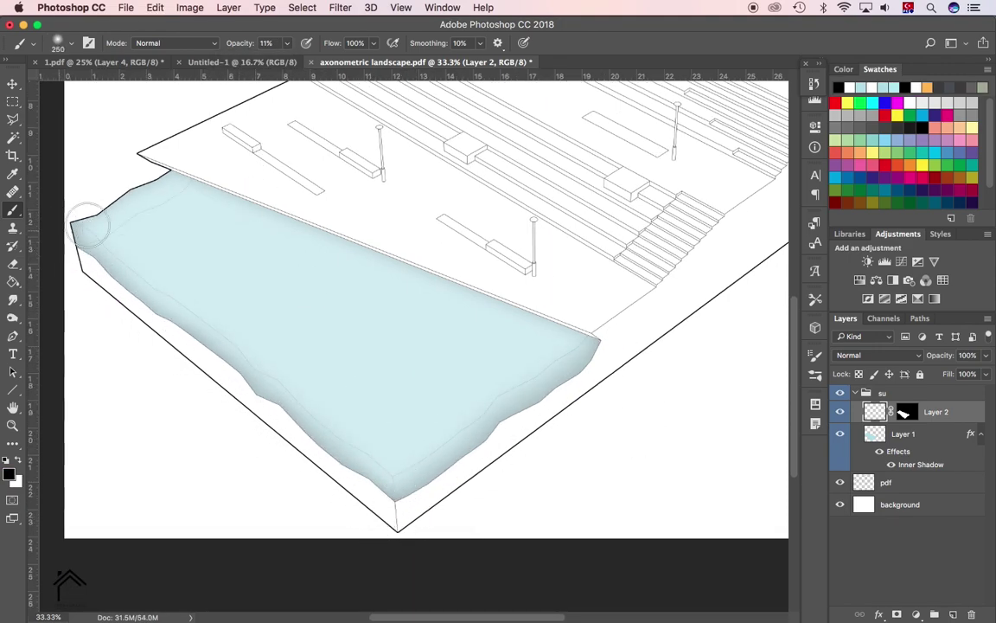
mouse_move(87, 225)
mouse_down()
mouse_move(289, 241)
mouse_move(485, 286)
mouse_up()
click(877, 355)
mouse_move(985, 355)
mouse_down()
mouse_move(978, 376)
mouse_move(951, 375)
mouse_up()
key(z)
Step: Inspect the water's right corner, then apply the Add Noise filter
click(597, 342)
key(b)
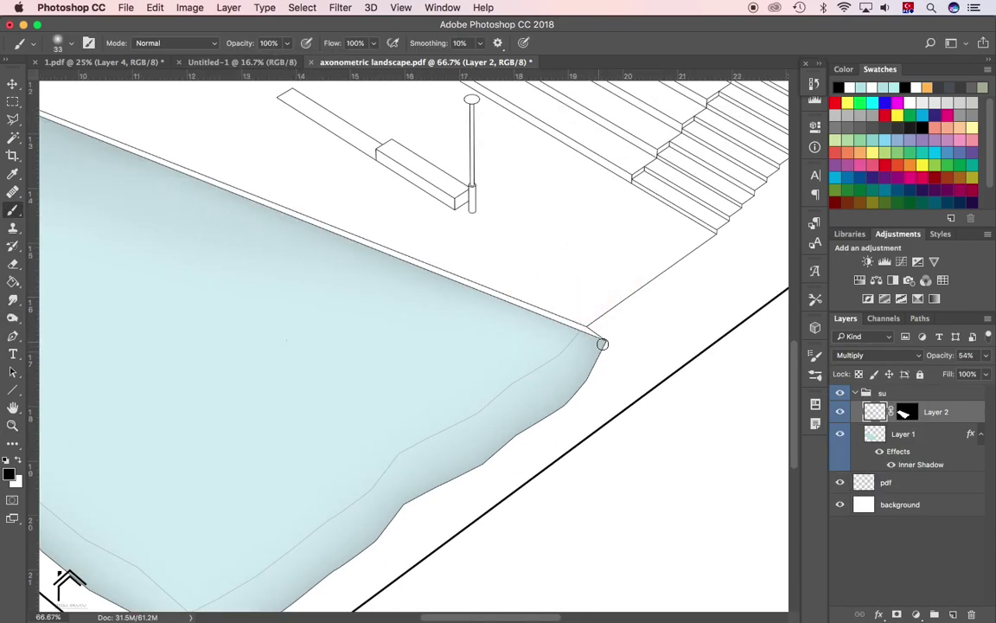
scroll(603, 344, up, 5)
key(z)
drag(475, 413, 811, 425)
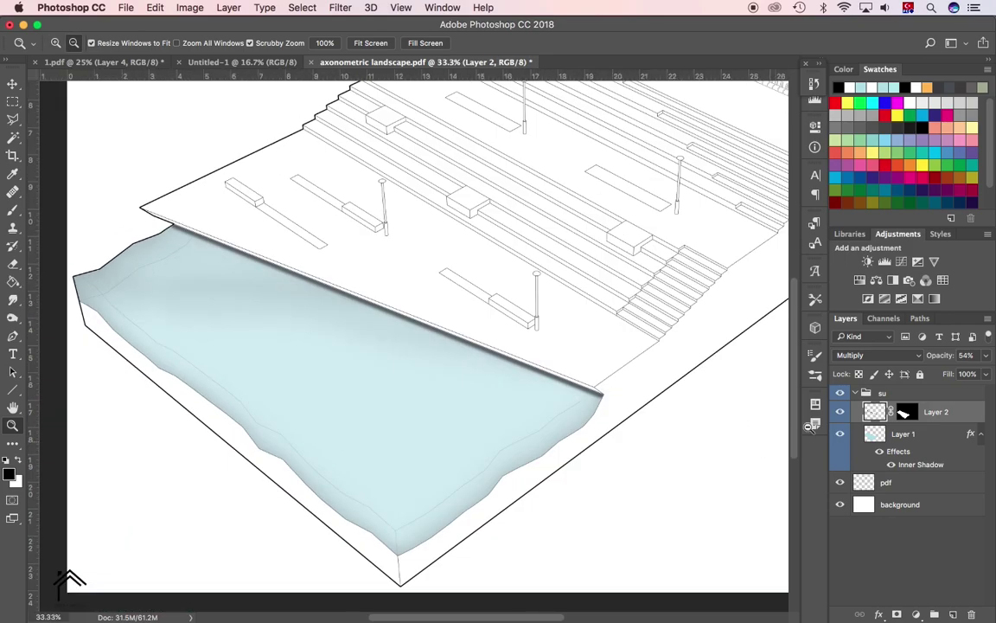
click(340, 7)
click(519, 221)
click(569, 167)
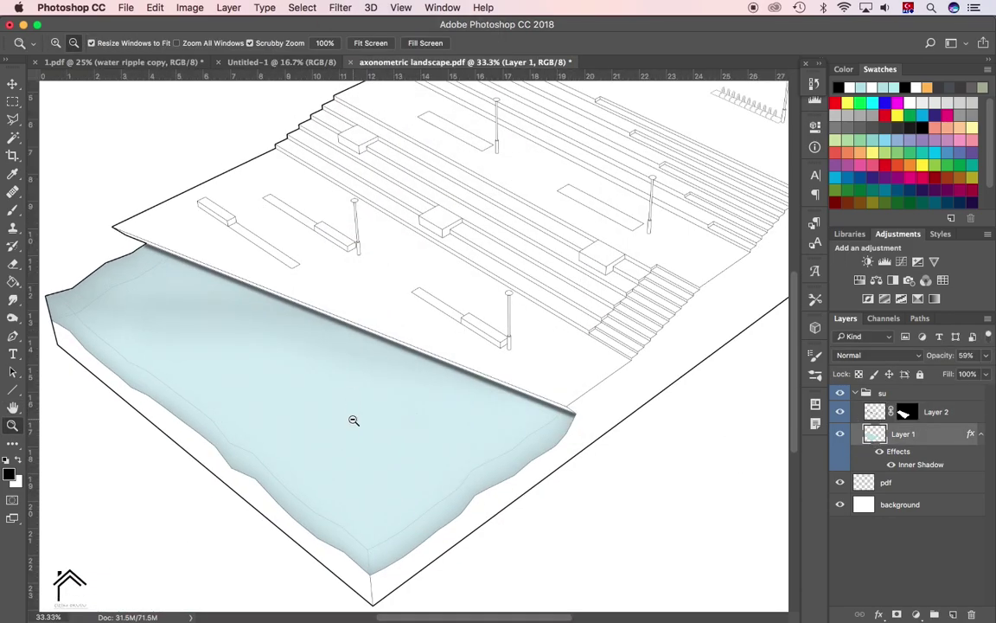
Step: Add Layer 3, paint dark shading along the water's edges with a 200 px brush, fade to 41%
key(b)
click(288, 43)
key(alt+bracketright)
drag(322, 328, 333, 329)
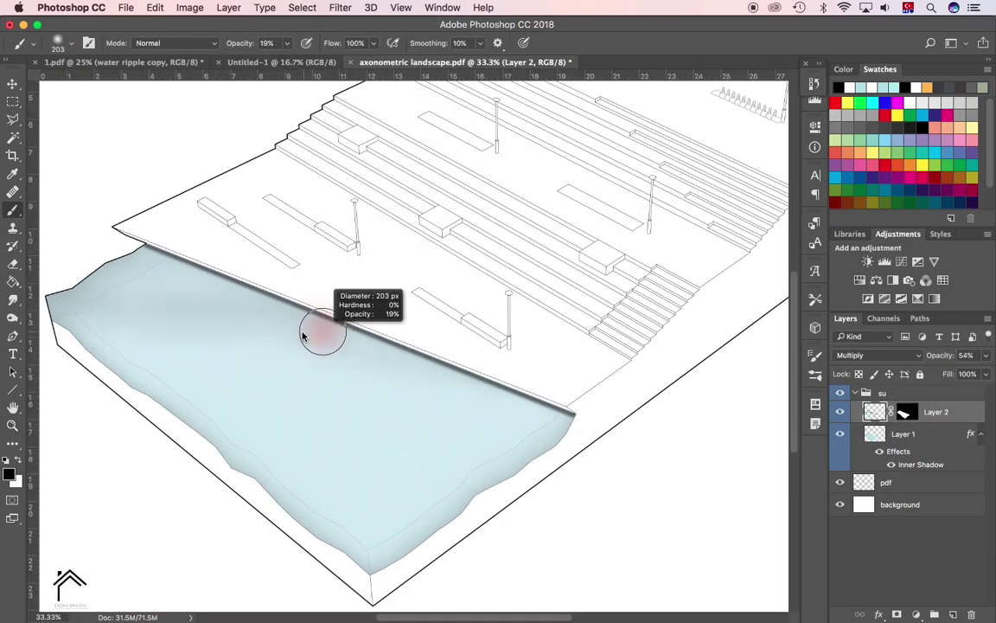
click(953, 614)
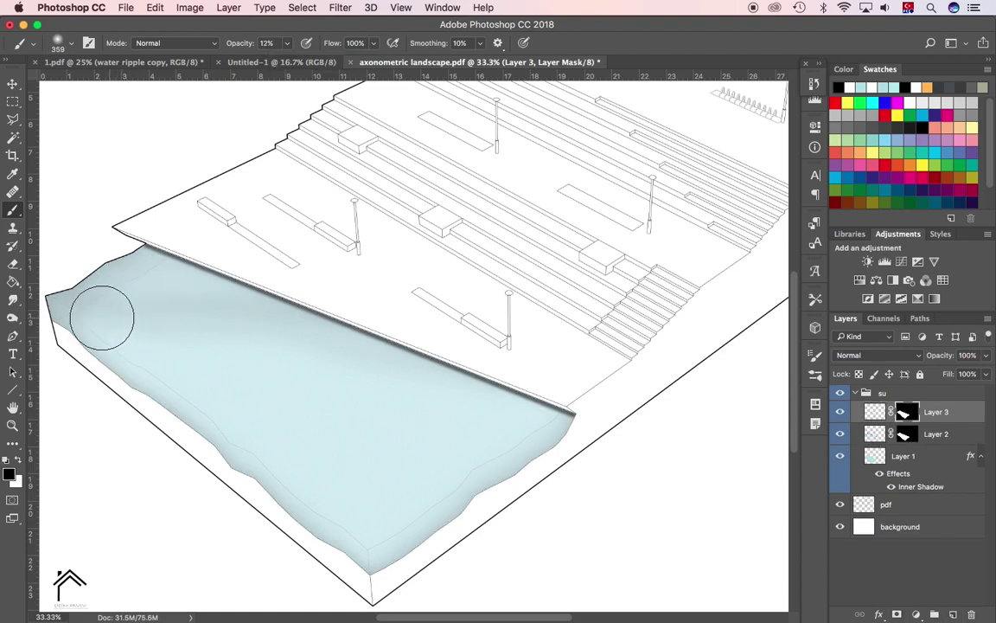
click(875, 412)
mouse_move(103, 268)
mouse_down()
mouse_move(474, 366)
mouse_move(82, 334)
mouse_up()
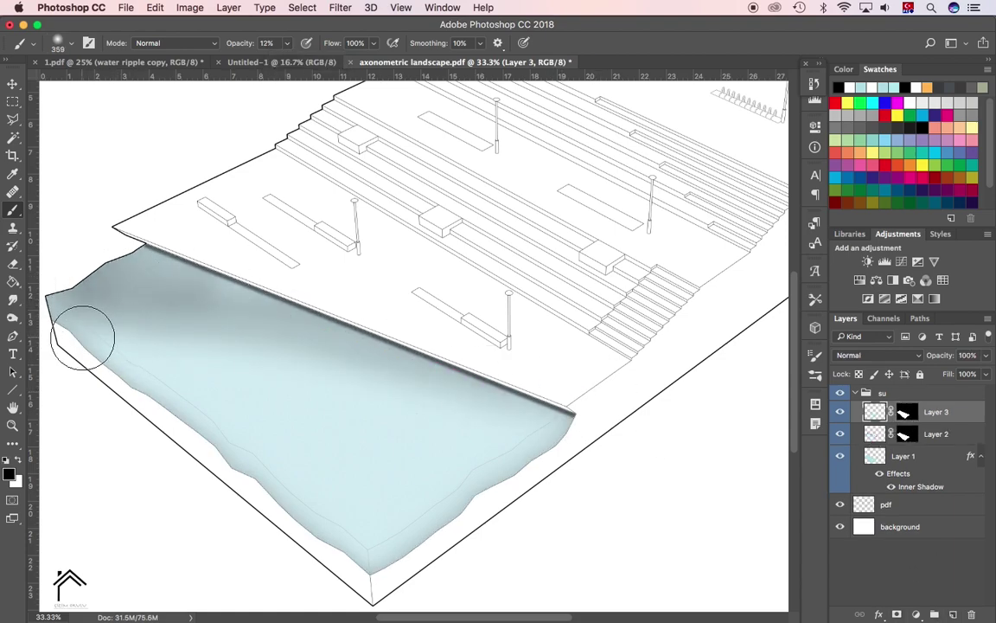
drag(289, 321, 510, 393)
drag(983, 368, 935, 377)
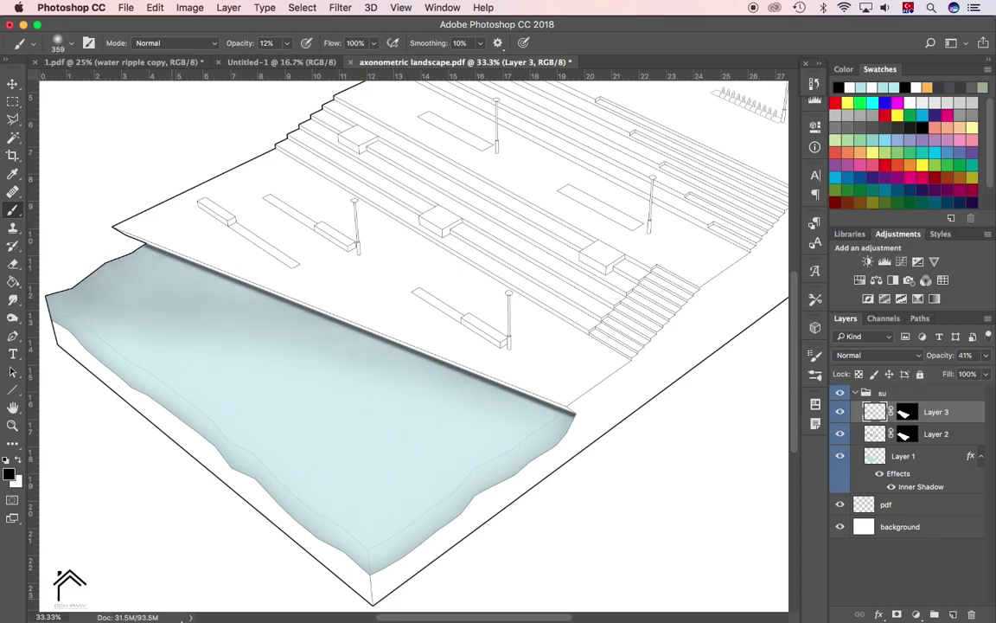
click(323, 600)
Step: Place the water ripple texture from the photoshop resources texture folder into the drawing
click(184, 457)
click(256, 363)
click(400, 389)
click(461, 415)
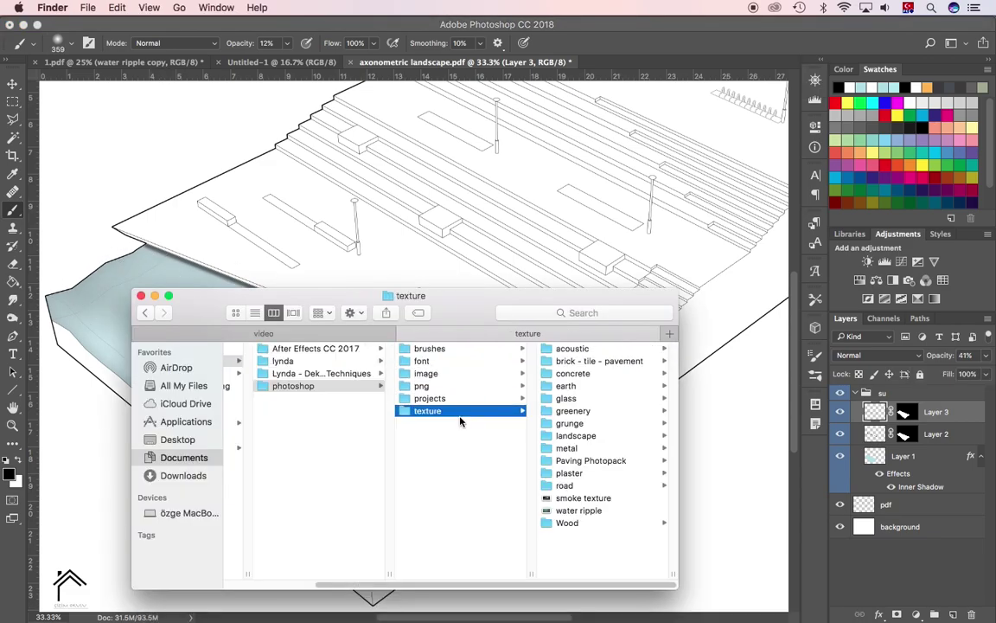
click(579, 510)
drag(578, 510, 430, 283)
key(Return)
right_click(912, 412)
key(Escape)
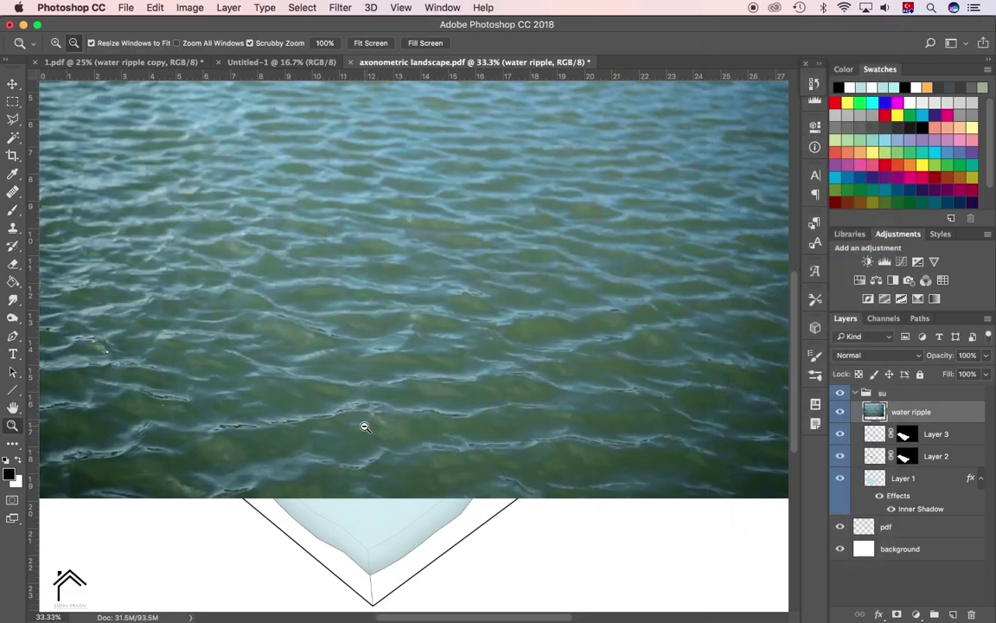
Step: Scale the ripple image over the water area and duplicate it to the upper left
alt+click(364, 427)
alt+click(364, 427)
key(super+t)
mouse_move(610, 449)
mouse_down()
mouse_move(406, 385)
mouse_move(451, 376)
mouse_move(257, 376)
mouse_move(270, 381)
mouse_up()
key(Return)
key(super+a)
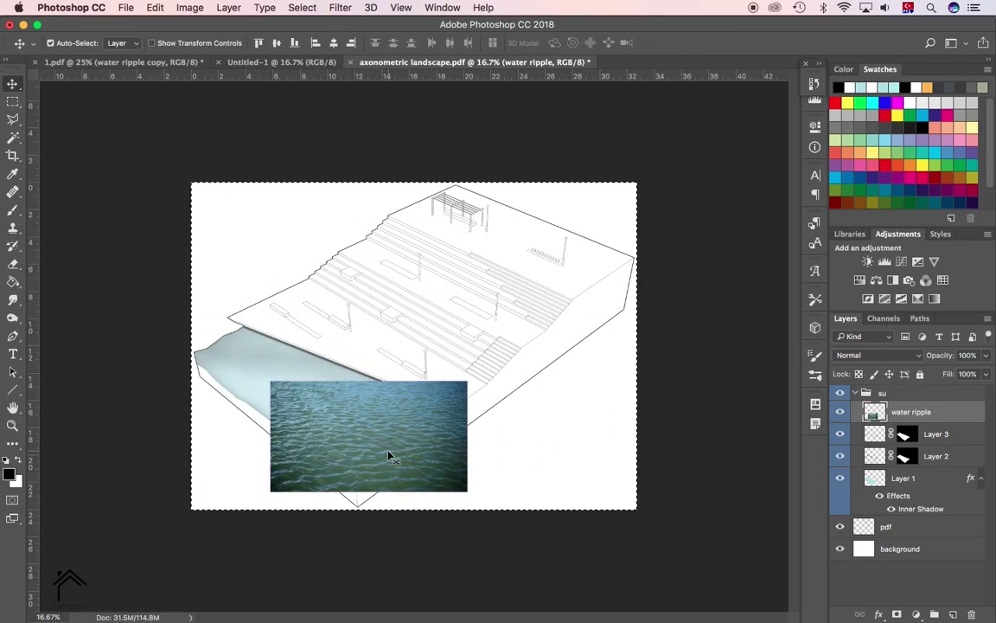
alt+drag(389, 455, 307, 397)
Step: Heal the seams and corners between the two ripple images using a Normal-mode healing brush
key(z)
click(356, 396)
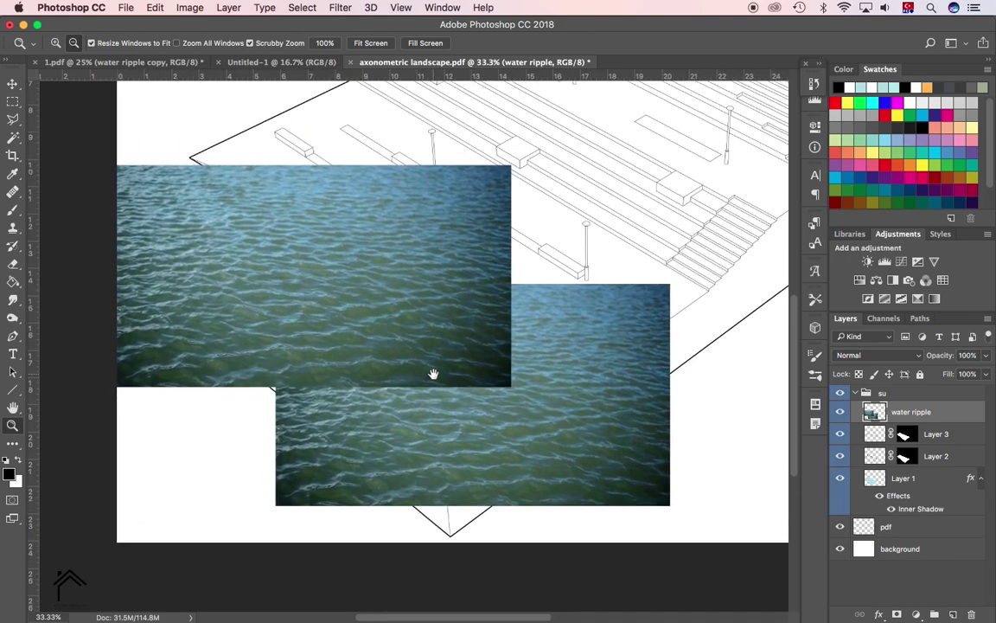
drag(433, 373, 356, 443)
key(j)
click(164, 43)
click(177, 8)
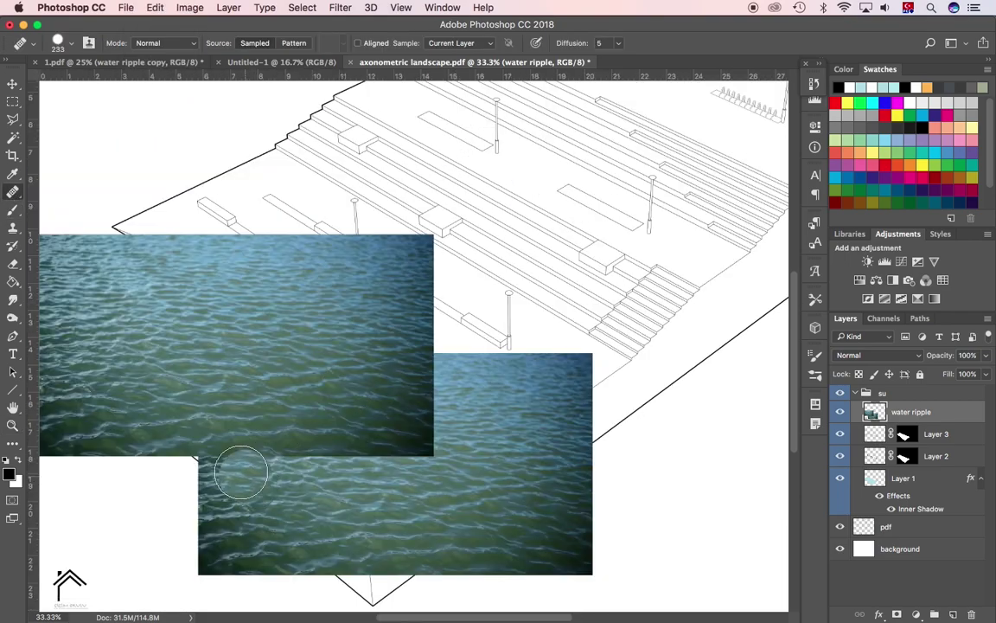
alt+click(175, 432)
drag(200, 454, 422, 467)
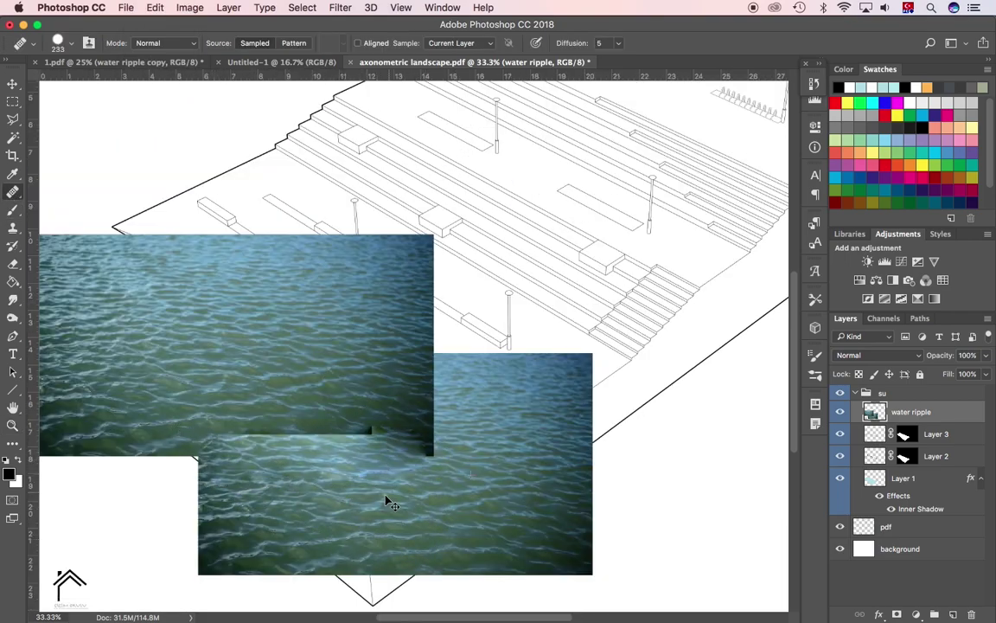
drag(237, 464, 423, 471)
drag(335, 366, 432, 355)
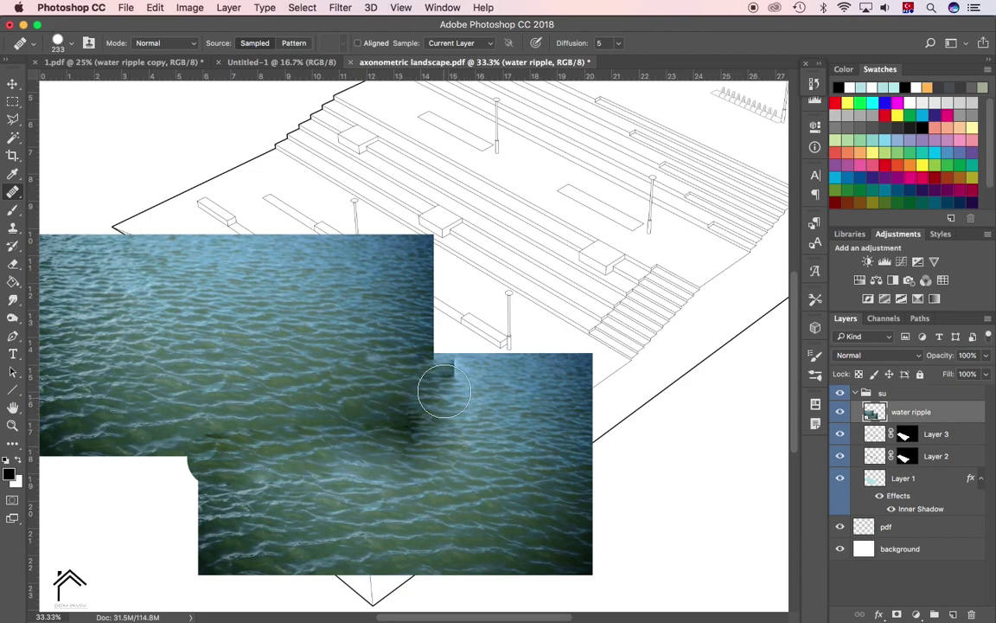
mouse_move(395, 406)
mouse_down()
mouse_move(484, 396)
mouse_move(364, 372)
mouse_up()
Step: Clip the ripple texture to the water with Layer 3's mask and set it to Multiply
drag(907, 435, 904, 413)
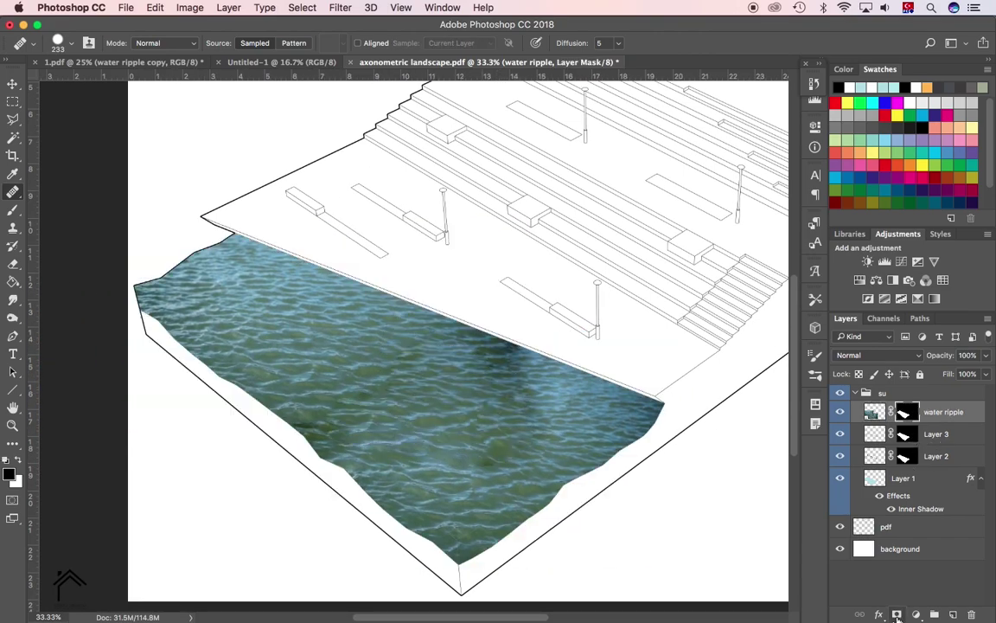
click(878, 354)
click(865, 402)
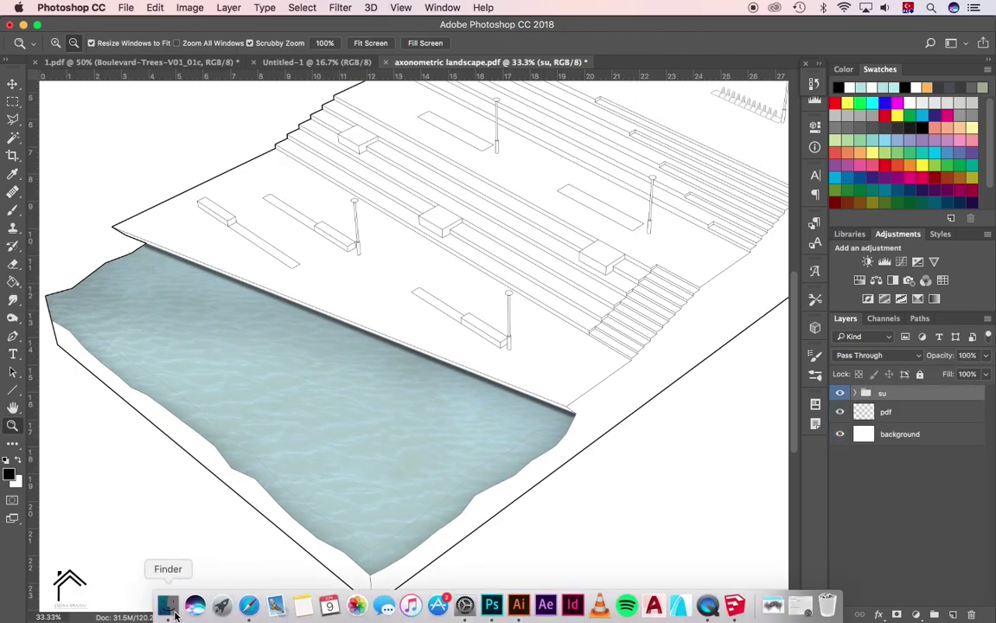
Step: Bring the leaves and plant images from the vegetation folder into the drawing
click(165, 601)
click(443, 374)
click(434, 348)
click(576, 386)
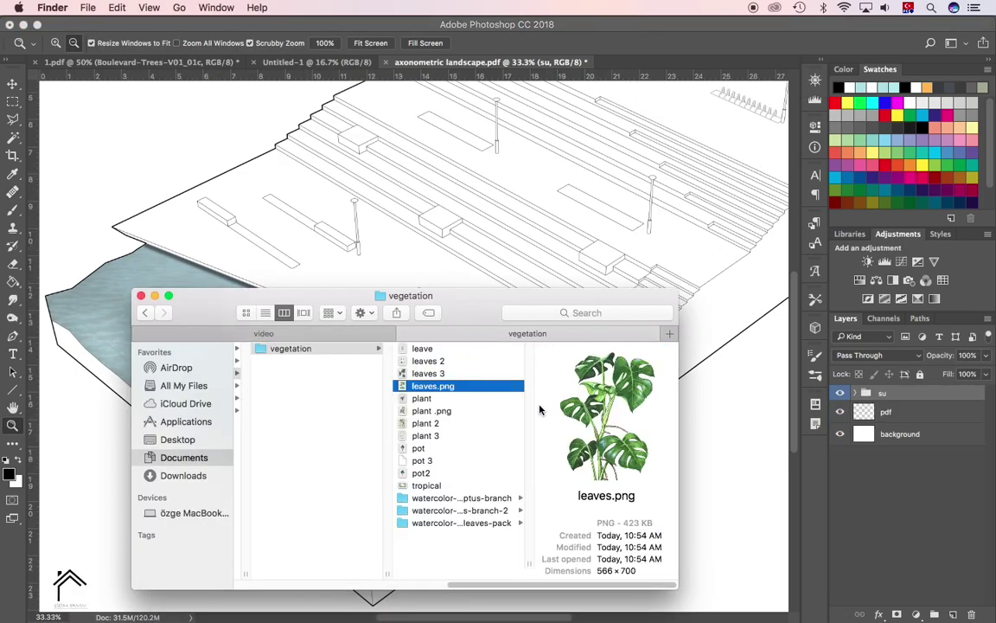
drag(567, 397, 567, 182)
Step: Place Boulevard-Trees-V01_01c.png from the tree - bush folder into the drawing
click(166, 605)
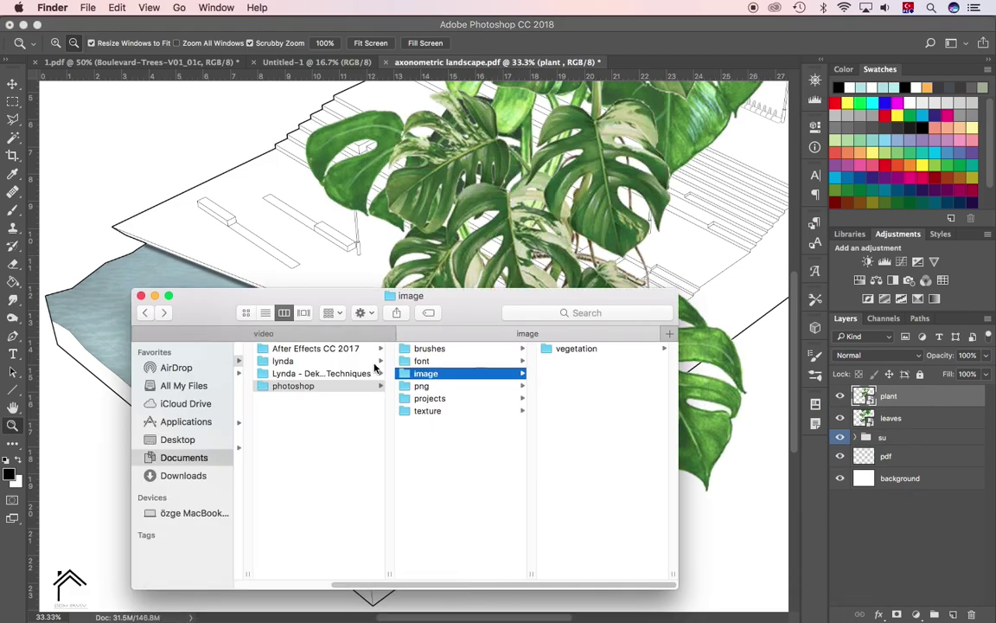
click(432, 385)
click(570, 485)
click(597, 423)
click(497, 412)
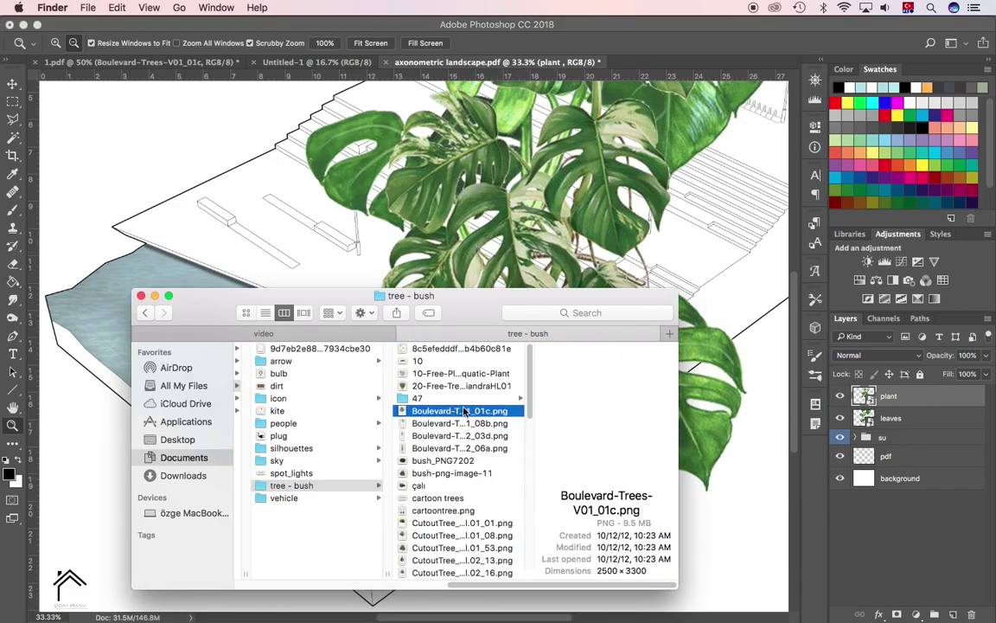
drag(498, 412, 390, 260)
key(Return)
Step: Group the vegetation layers as yeşil with a green label and select the tree
right_click(890, 395)
key(Escape)
key(super+g)
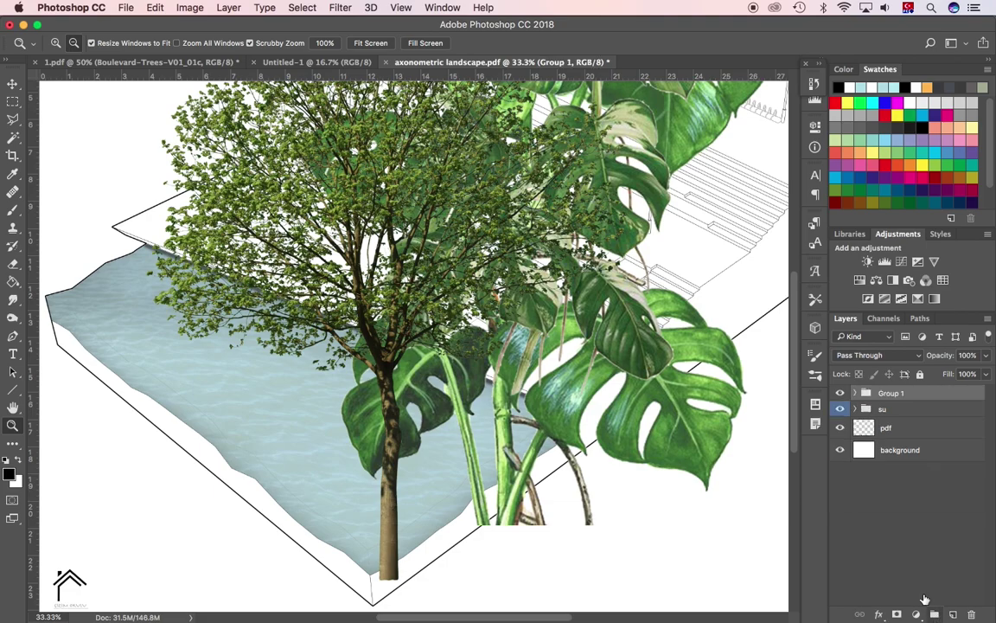
right_click(886, 392)
click(796, 565)
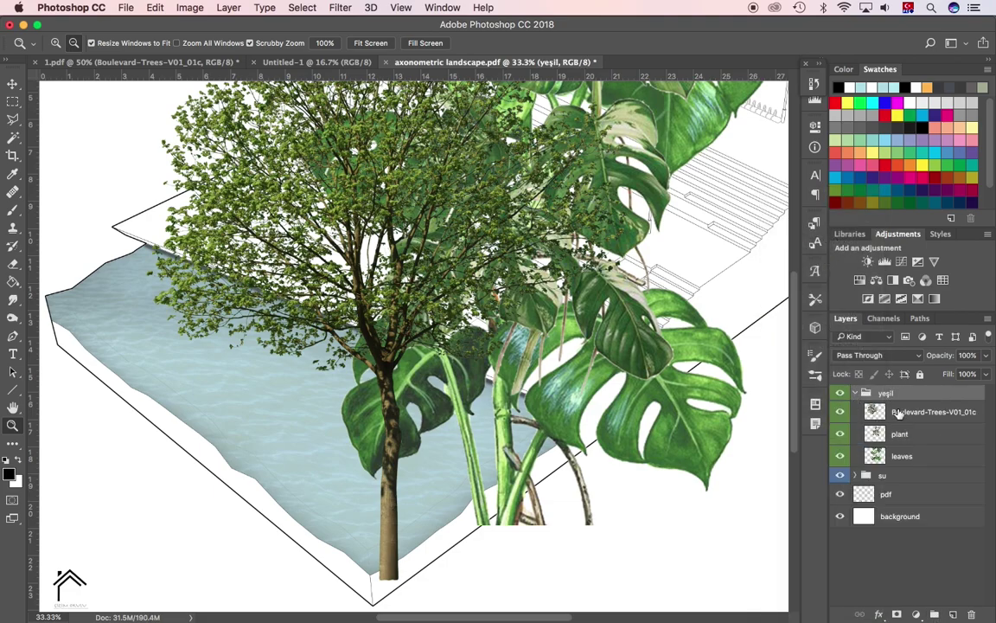
click(466, 288)
key(super+minus)
key(super+t)
Step: Shrink the tree near the water's edge and scale the leaves image down beside it
drag(156, 52, 333, 269)
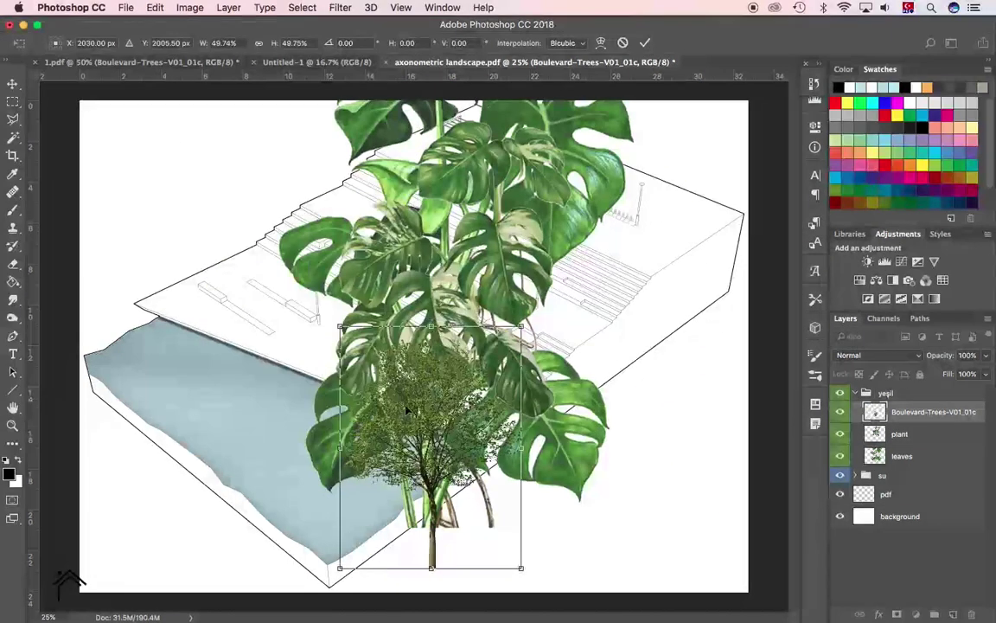
drag(415, 415, 181, 277)
key(Return)
click(902, 456)
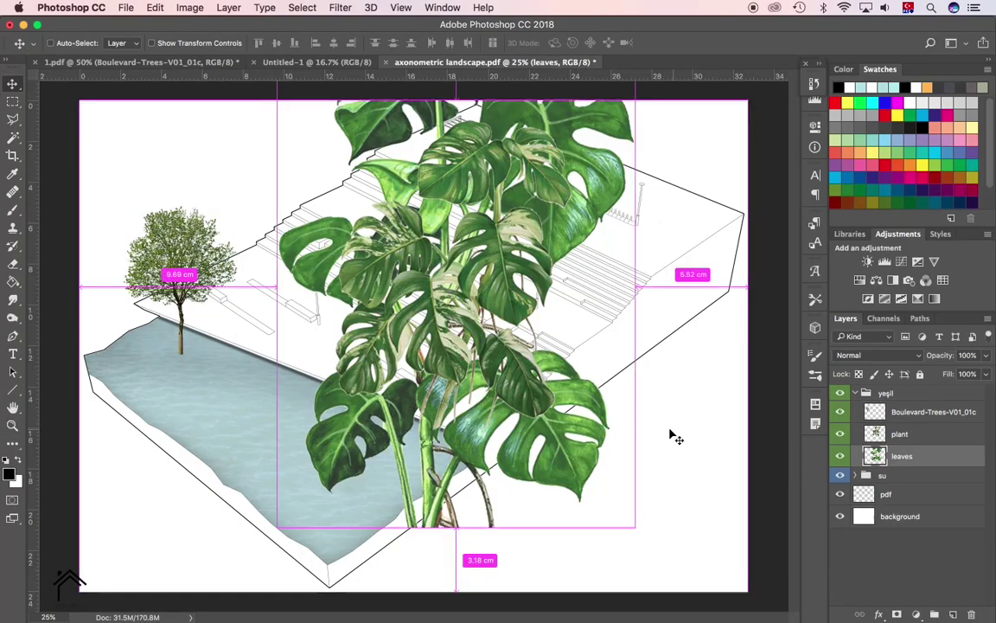
key(super+t)
drag(277, 527, 536, 177)
drag(588, 139, 275, 266)
drag(327, 200, 251, 293)
key(Return)
Step: Shrink the plant image and set it beside the tree
click(899, 434)
key(super+t)
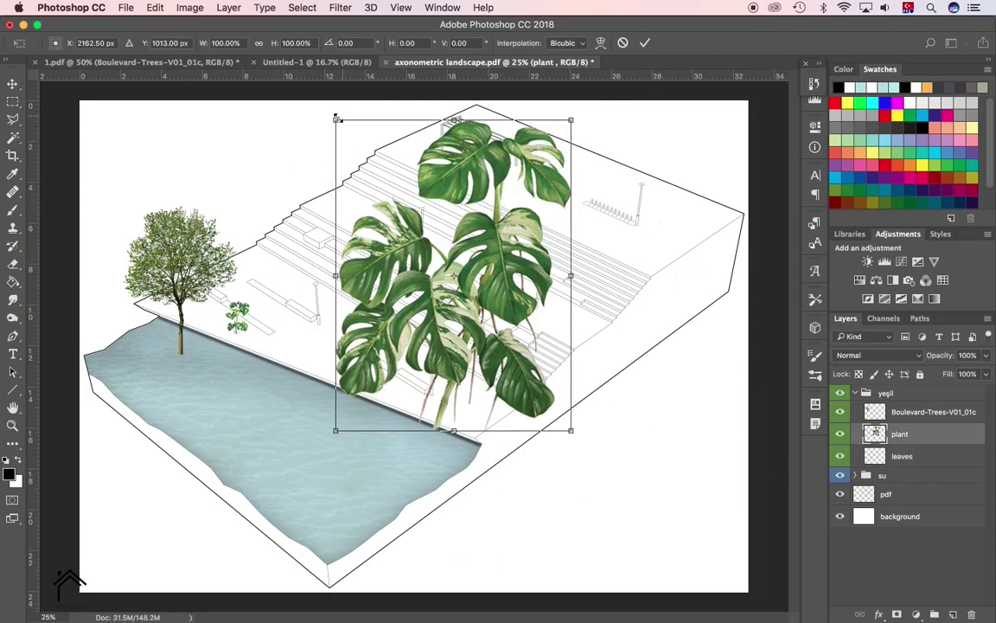
mouse_move(334, 112)
mouse_down()
mouse_move(533, 383)
mouse_move(268, 325)
mouse_up()
key(Return)
key(super+plus)
key(super+plus)
key(super+plus)
Step: Dull the leaves with Hue/Saturation (Hue -26, Saturation -22), leaving the tree unchanged
click(902, 456)
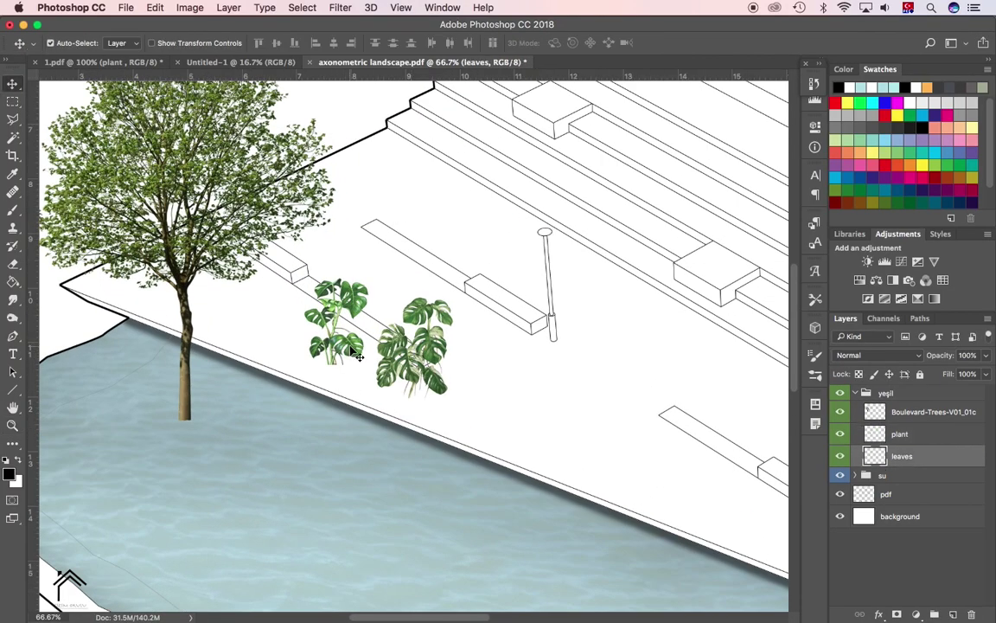
click(189, 7)
click(333, 172)
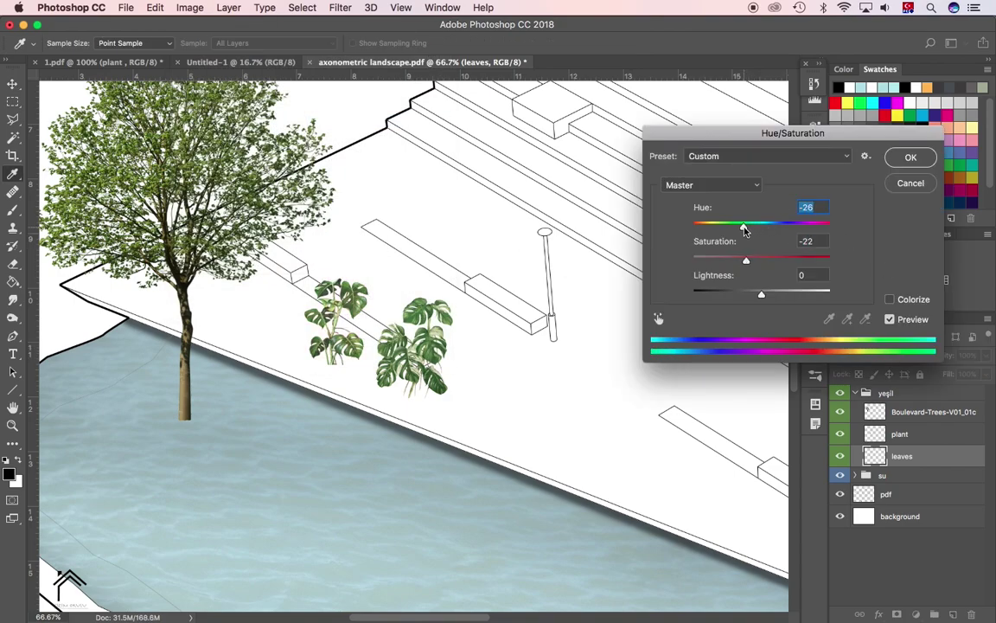
key(Return)
click(934, 411)
click(190, 7)
click(333, 172)
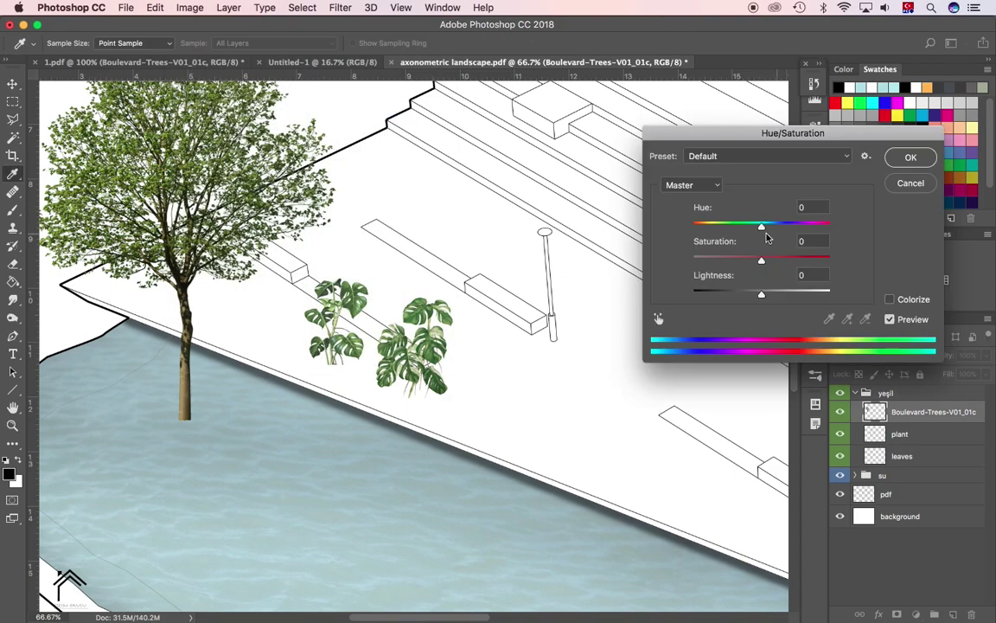
key(Return)
Step: Shrink the tree further and move it onto the terrain by the planter
key(super+t)
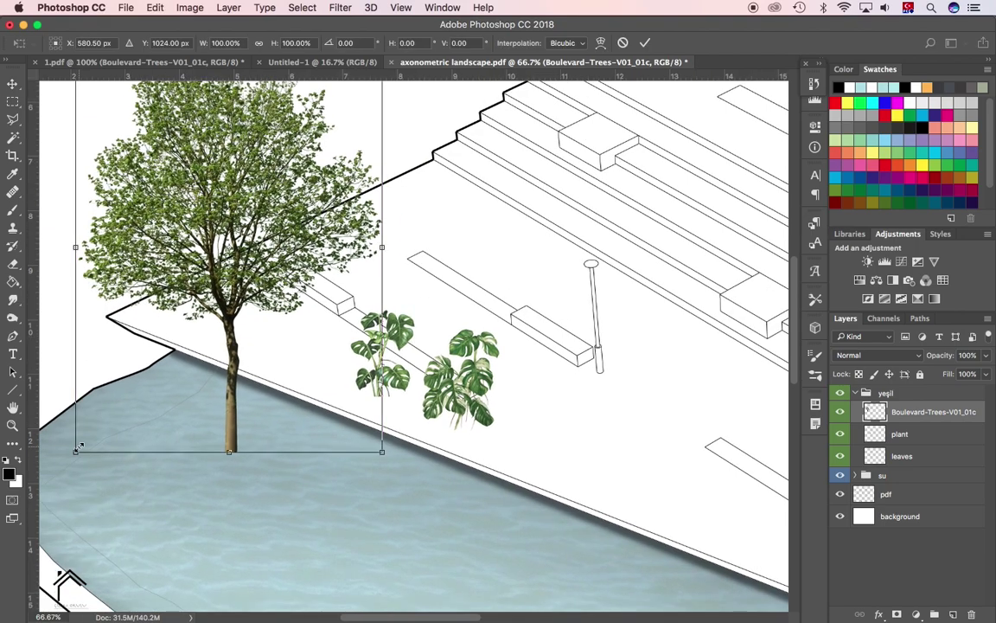
drag(78, 383, 177, 316)
scroll(396, 248, up, 3)
drag(376, 243, 396, 248)
Step: Commit the tree, then duplicate the small monstera into the planter and shrink the copy
key(Return)
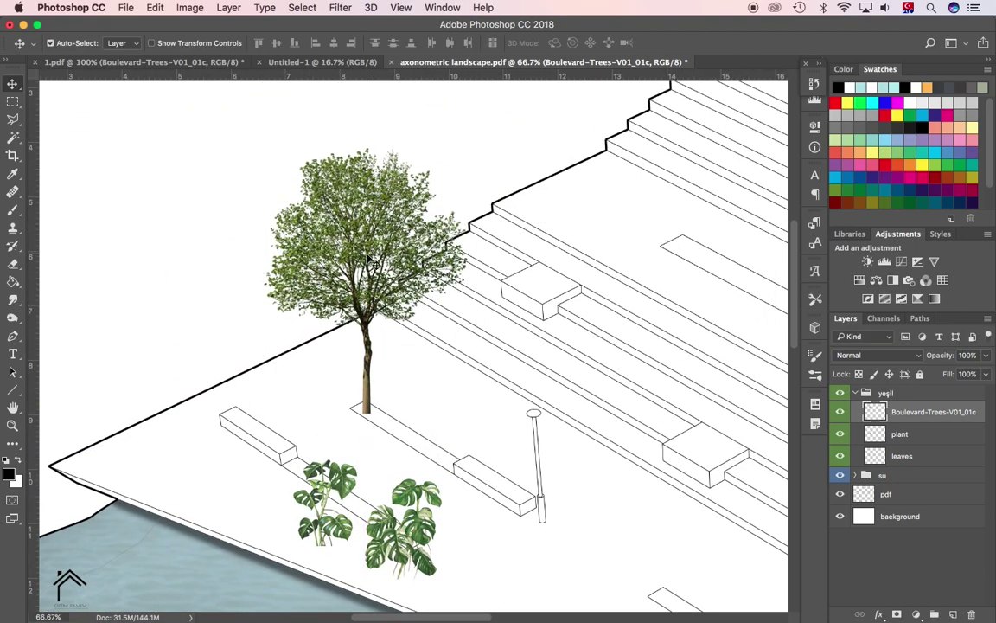
key(super+1)
drag(424, 432, 484, 346)
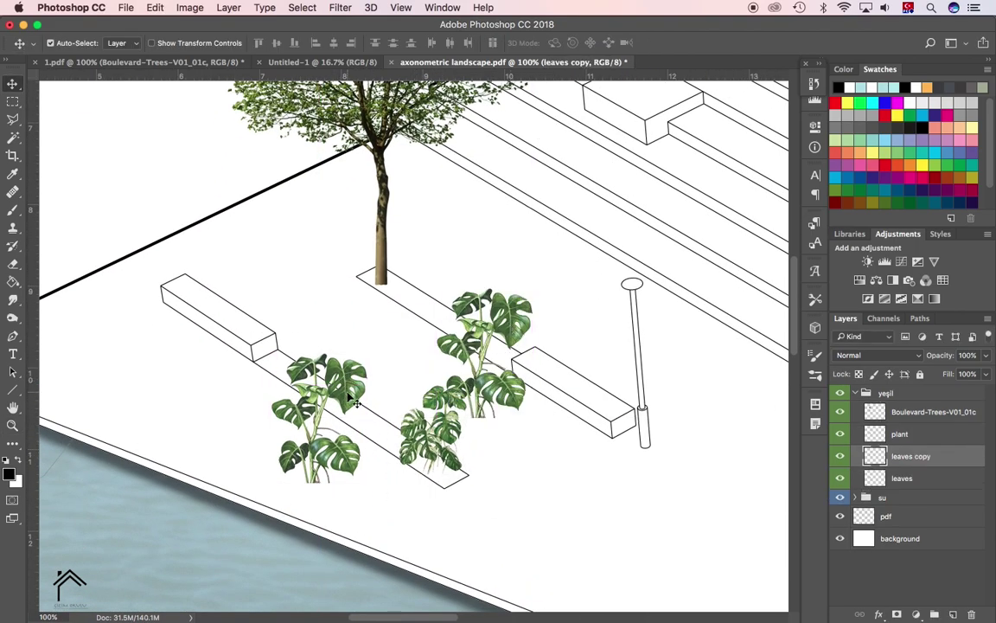
key(super+t)
mouse_move(363, 406)
mouse_down()
mouse_move(332, 324)
mouse_move(355, 378)
mouse_up()
click(155, 7)
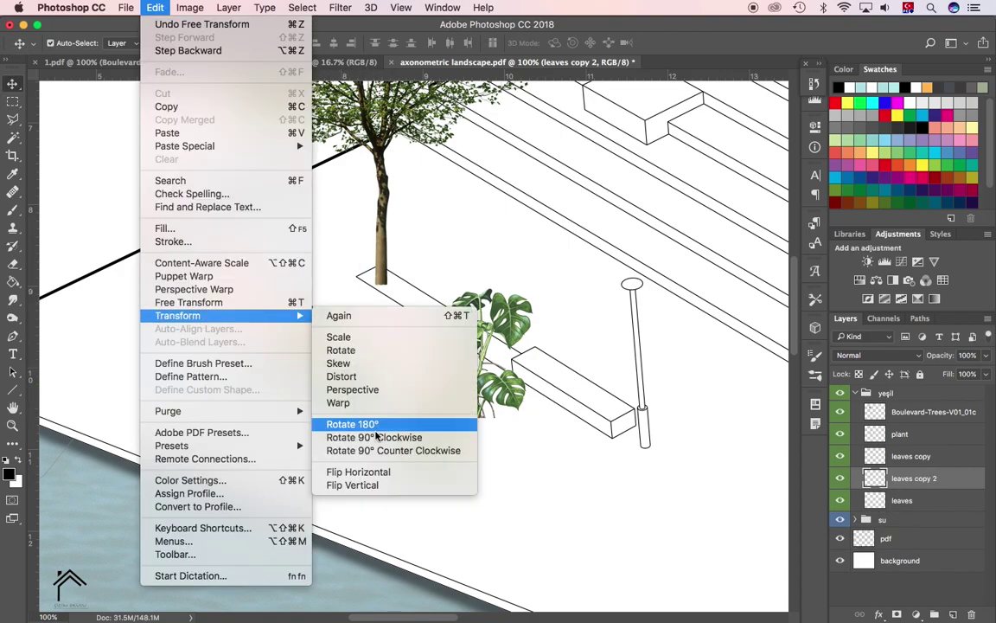
click(355, 422)
Step: Move the large plant onto the right planter box and add a copy by the tree
drag(629, 311, 692, 294)
key(Return)
drag(248, 442, 309, 326)
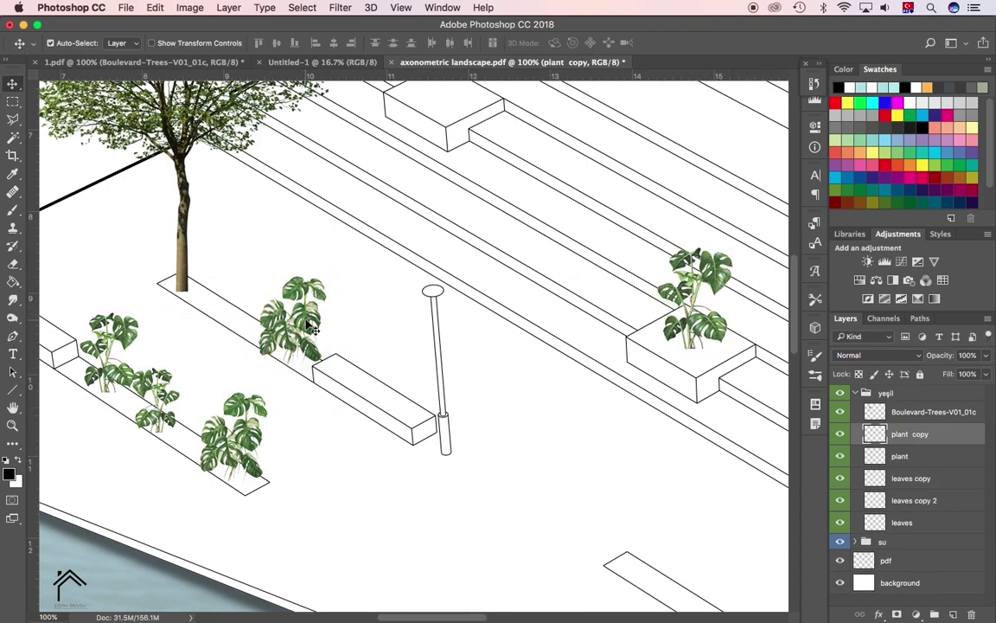
key(Return)
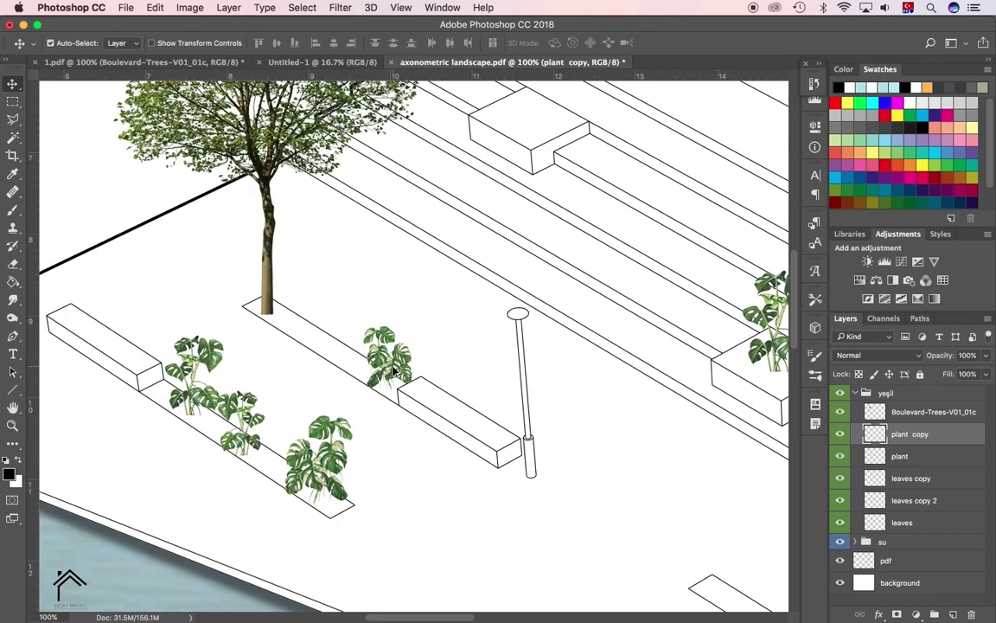
Step: Add two resized monstera copies beside the tree
drag(385, 355, 337, 337)
key(super+t)
drag(363, 307, 343, 325)
key(Return)
mouse_move(387, 354)
mouse_down()
mouse_move(339, 324)
mouse_move(380, 303)
mouse_up()
click(155, 7)
click(346, 334)
key(Return)
Step: Add plant copies to the planter and lower planter, mirroring one horizontally
alt+drag(326, 327, 381, 345)
scroll(433, 346, down, 3)
mouse_move(761, 320)
alt+mouse_down()
mouse_move(610, 501)
mouse_move(711, 478)
alt+mouse_up()
key(super+t)
key(Return)
click(155, 7)
click(456, 472)
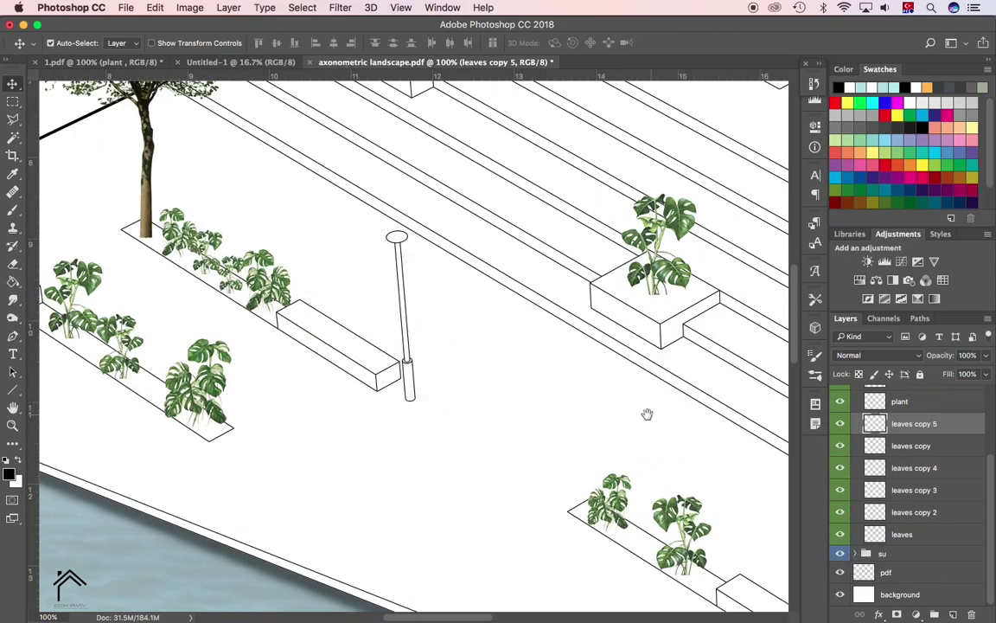
Step: Place horizontally mirrored plant copies into two raised planter boxes
scroll(647, 413, up, 3)
mouse_move(272, 356)
alt+mouse_down()
mouse_move(435, 139)
mouse_move(501, 148)
alt+mouse_up()
click(155, 7)
click(391, 471)
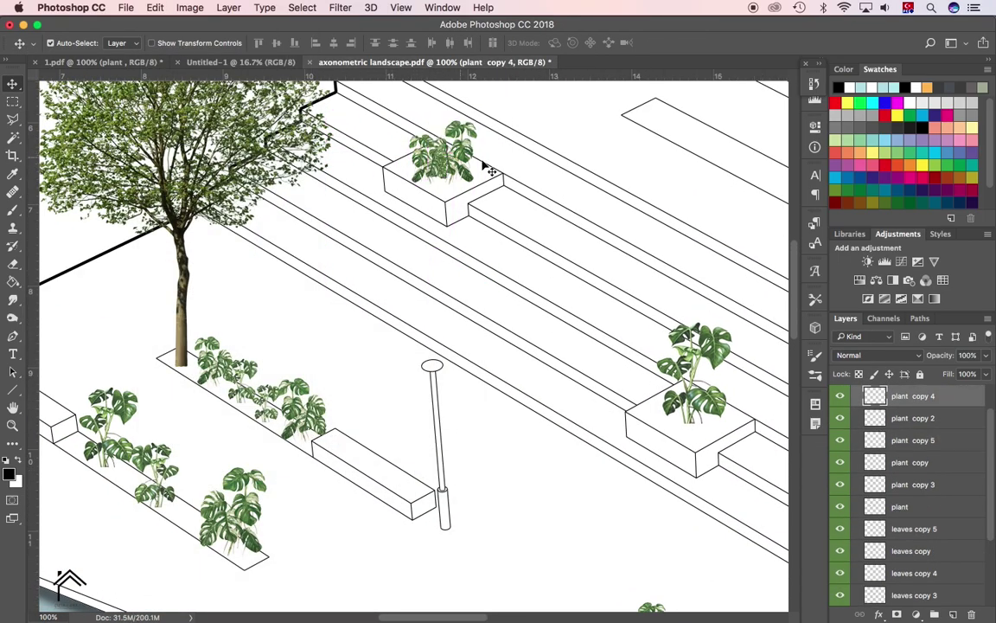
scroll(588, 306, right, 5)
alt+drag(356, 280, 718, 382)
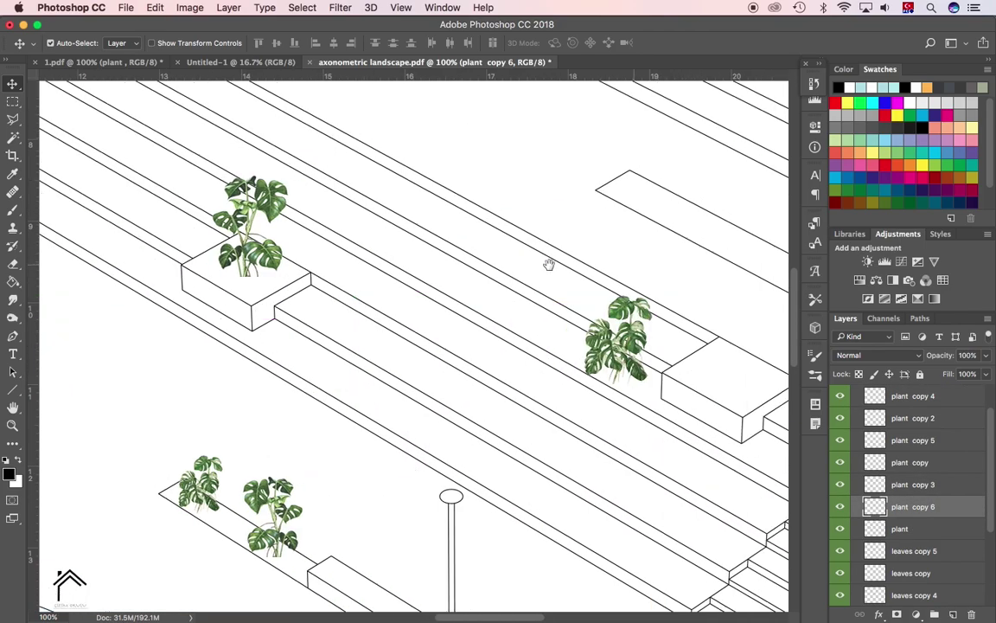
scroll(623, 344, right, 4)
drag(623, 344, 601, 373)
scroll(600, 374, down, 3)
scroll(458, 225, left, 5)
Step: Scale and position the three boulevard trees into their planting beds
scroll(346, 173, up, 3)
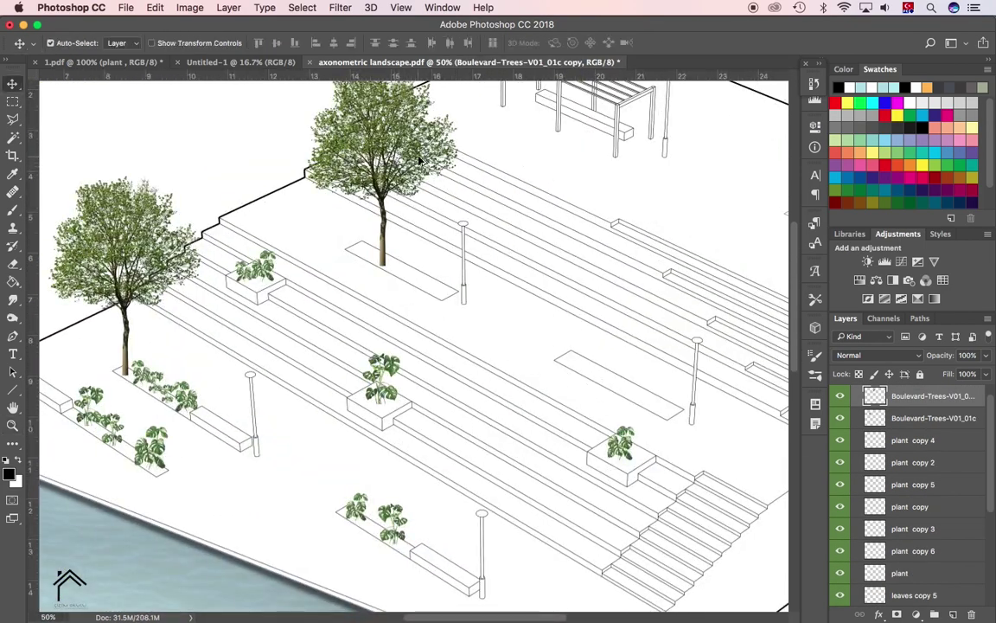
key(ctrl+t)
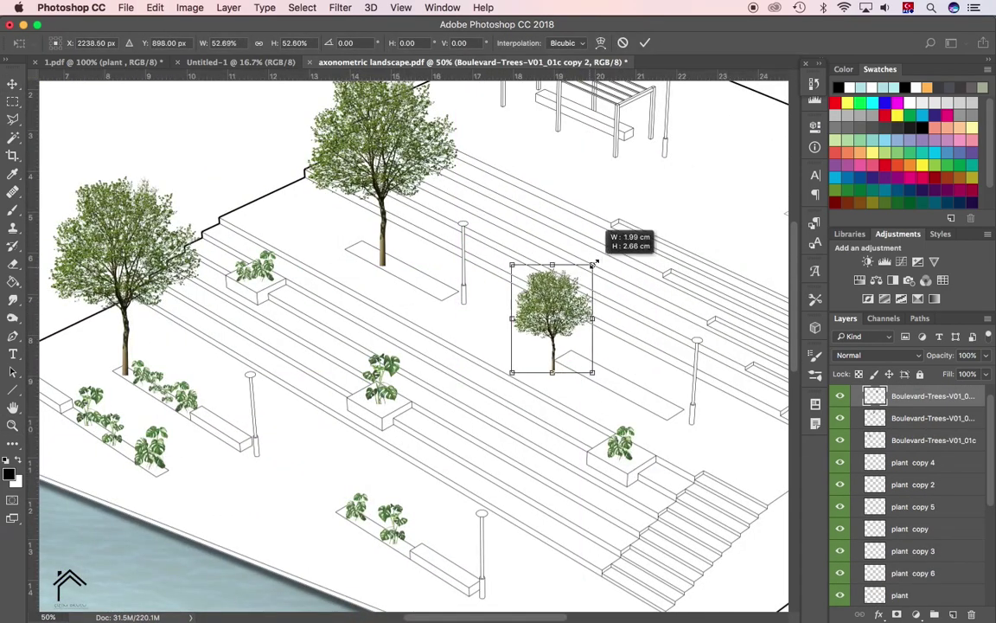
drag(596, 262, 678, 273)
key(Return)
key(ctrl+t)
drag(307, 136, 348, 154)
key(Return)
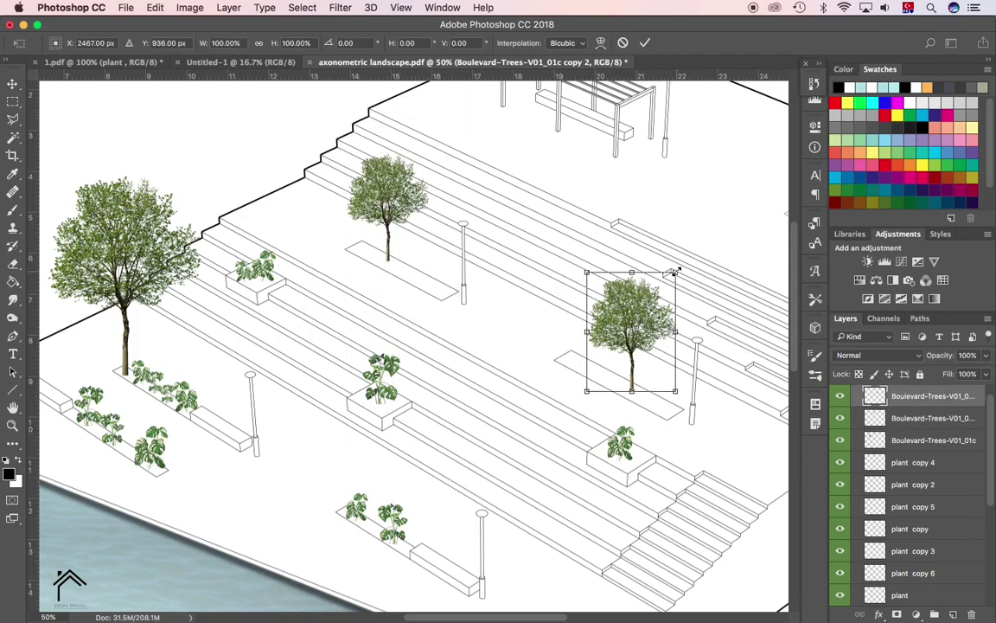
key(ctrl+t)
drag(46, 167, 49, 160)
key(Return)
Step: Place a resized leaf plant copy beside the tree trunk
key(ctrl+j)
click(155, 7)
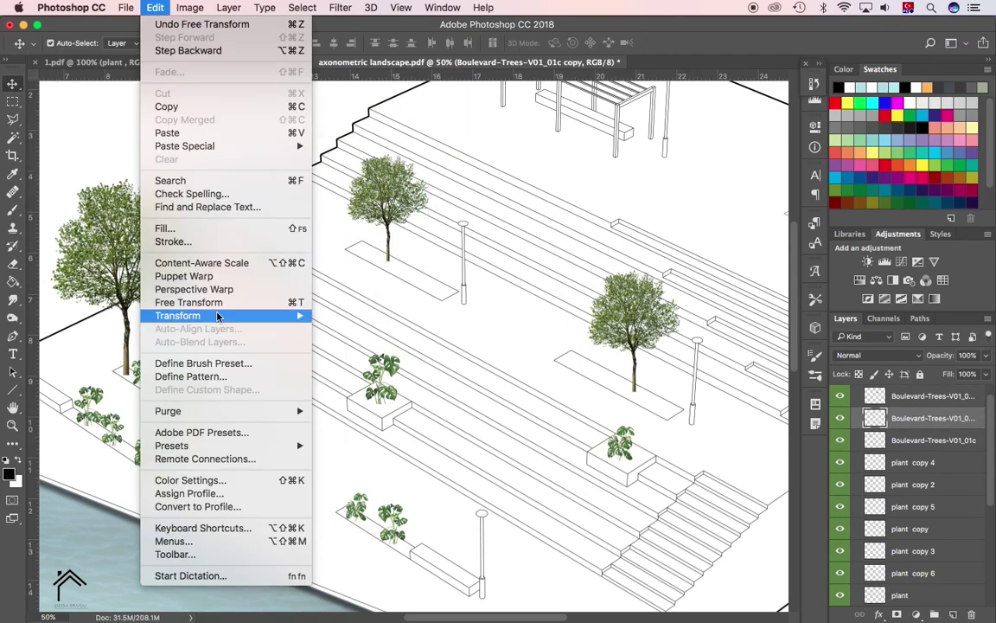
key(Escape)
mouse_move(155, 303)
mouse_down()
mouse_move(522, 319)
mouse_move(367, 251)
mouse_up()
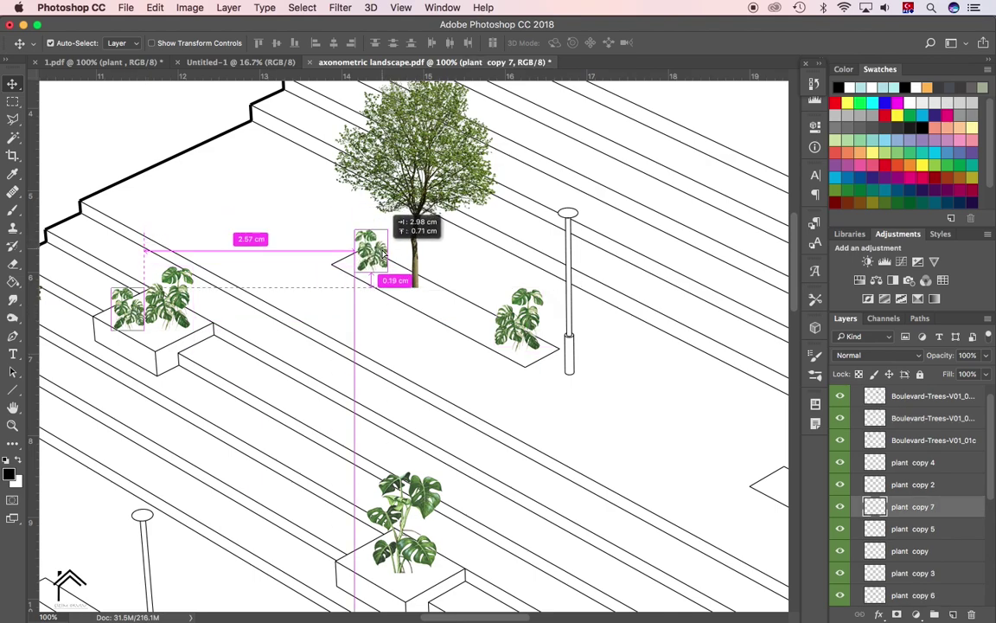
key(ctrl+t)
drag(485, 328, 462, 273)
key(Return)
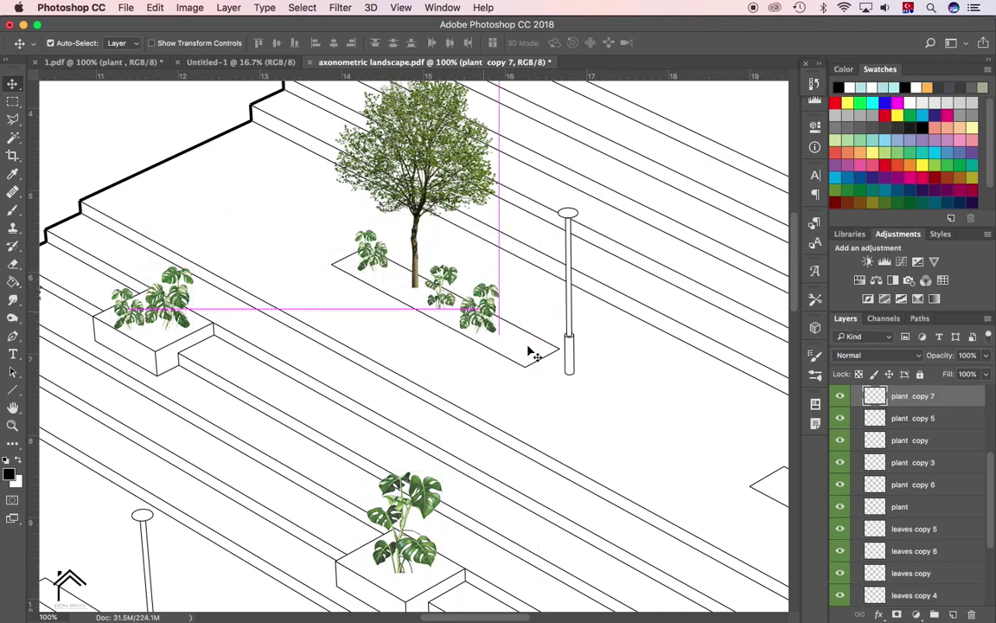
Step: Add shrunken leaf plant copies on the upper tree bed and its left end
scroll(527, 348, right, 5)
scroll(178, 258, down, 3)
drag(536, 489, 469, 313)
key(ctrl+t)
drag(439, 294, 451, 305)
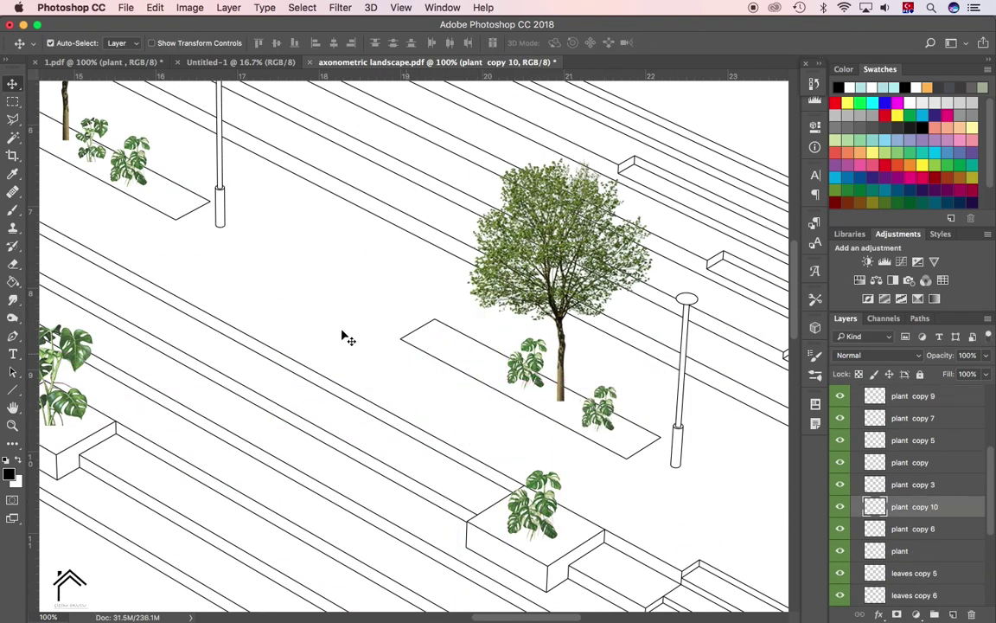
scroll(339, 422, left, 3)
drag(528, 268, 670, 394)
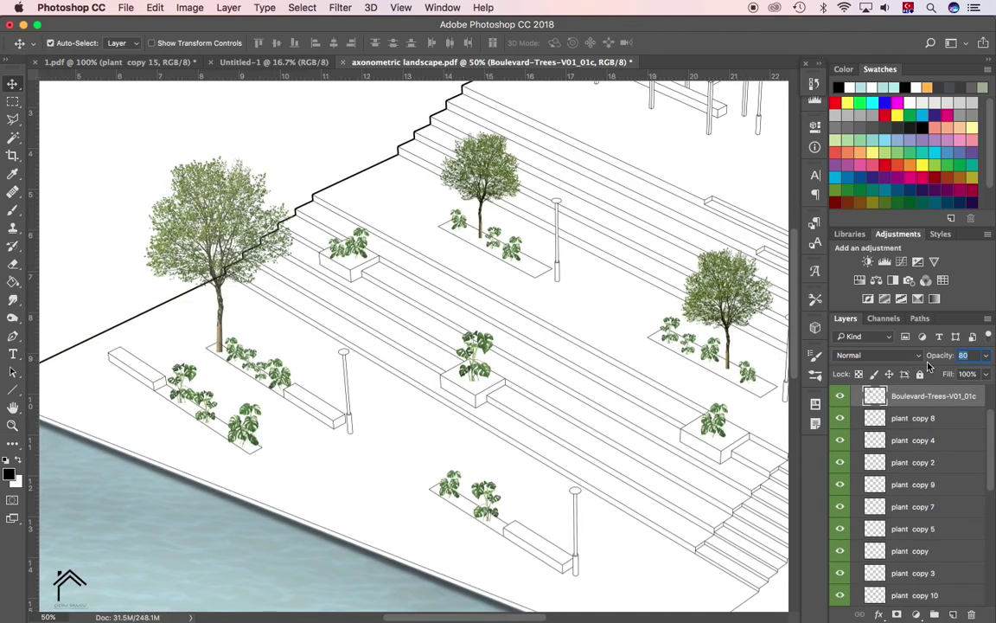
Step: Lower the tree and plant layers to 70% opacity, then fetch the ivy images from Finder
text(70)
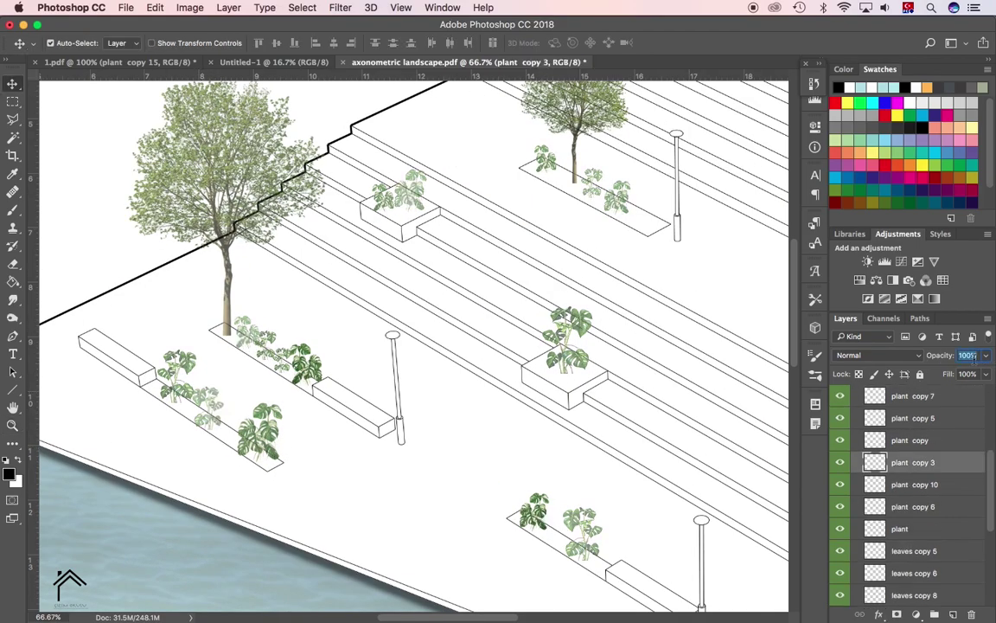
scroll(649, 380, right, 5)
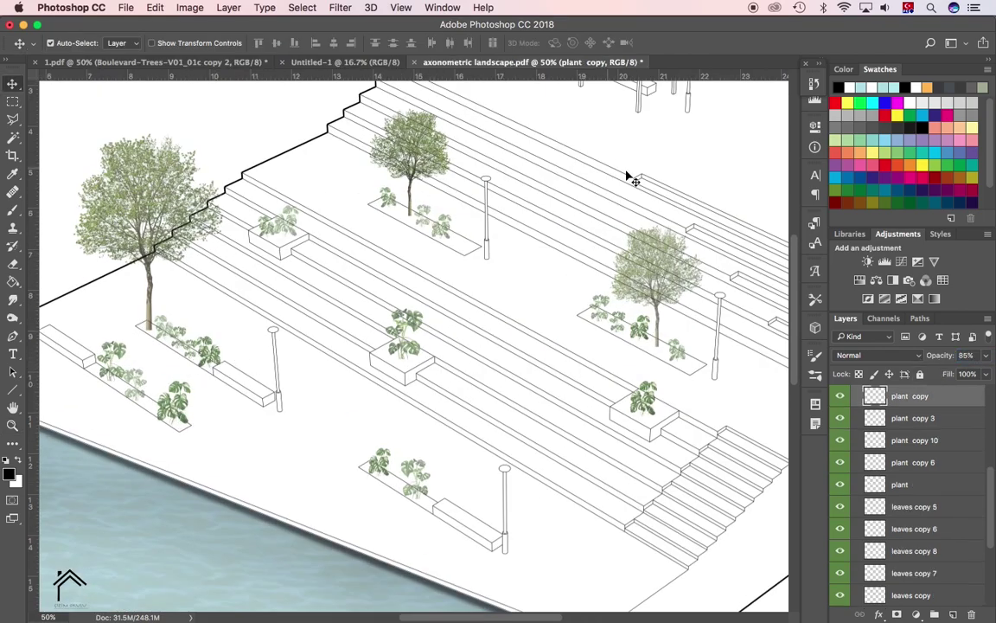
mouse_move(498, 619)
click(169, 597)
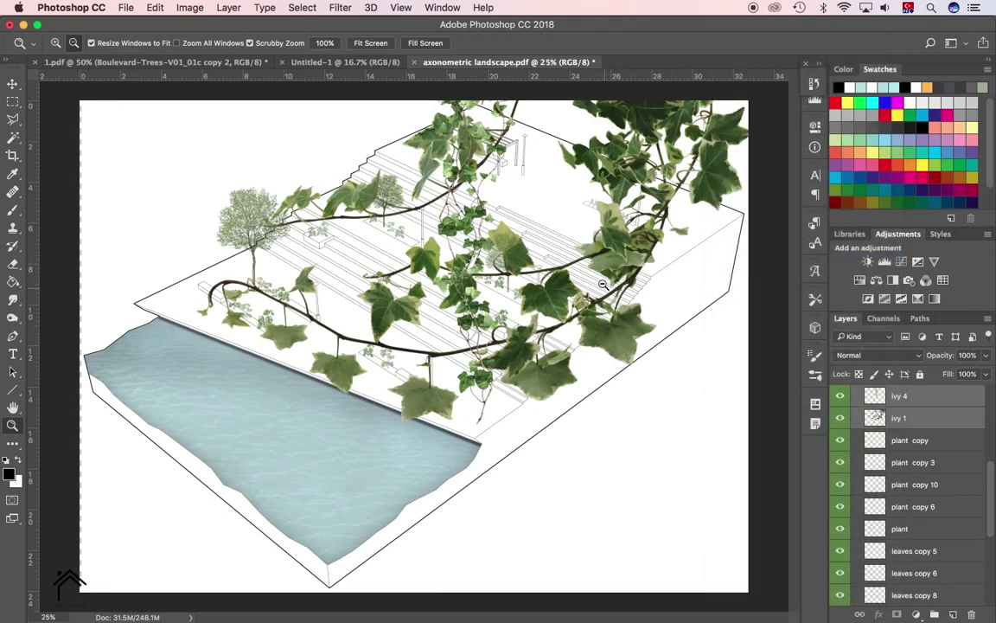
Step: Shrink the oversized ivy images and move them across the drawing
key(ctrl+t)
mouse_move(743, 363)
mouse_down()
mouse_move(467, 272)
mouse_move(735, 235)
mouse_up()
key(Return)
key(ctrl+plus)
key(ctrl+plus)
key(ctrl+plus)
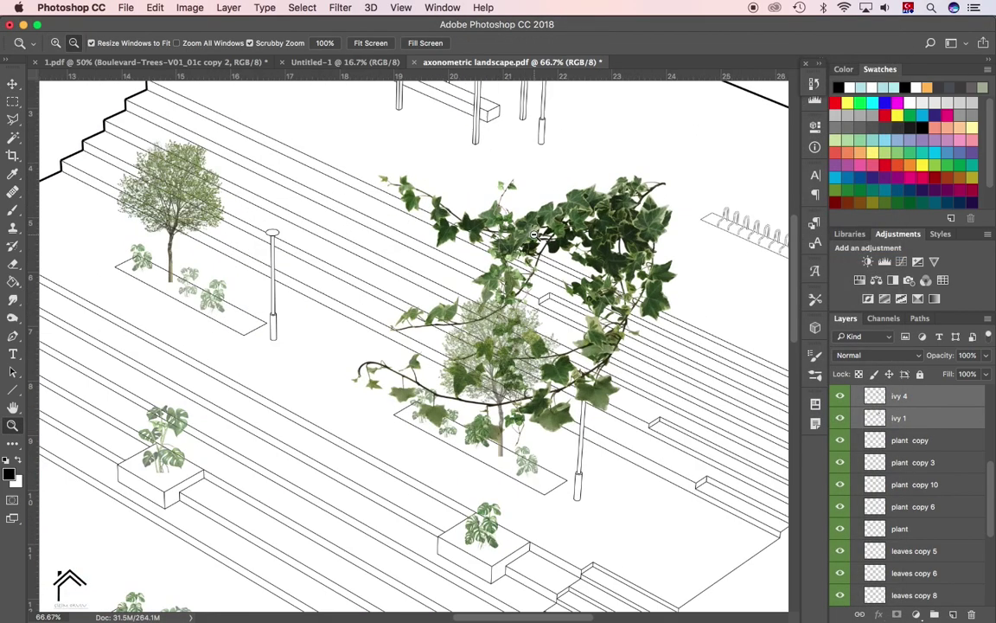
drag(511, 267, 355, 222)
Step: Shift the hue of both ivy layers by -15 with Hue/Saturation
click(155, 7)
key(ctrl+u)
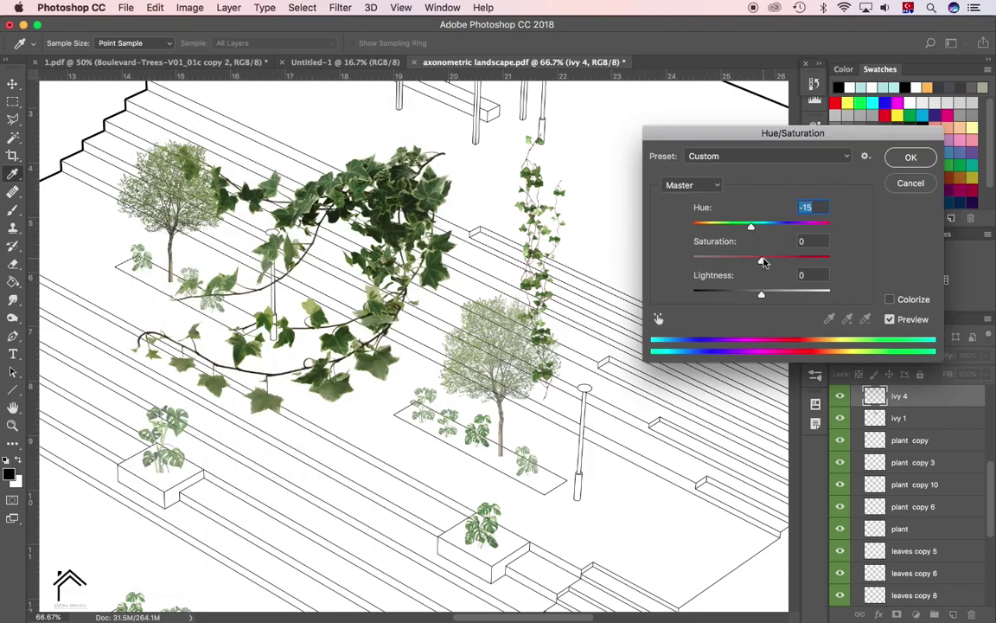
click(911, 157)
click(899, 418)
click(189, 7)
key(ctrl+u)
drag(761, 226, 749, 225)
click(911, 157)
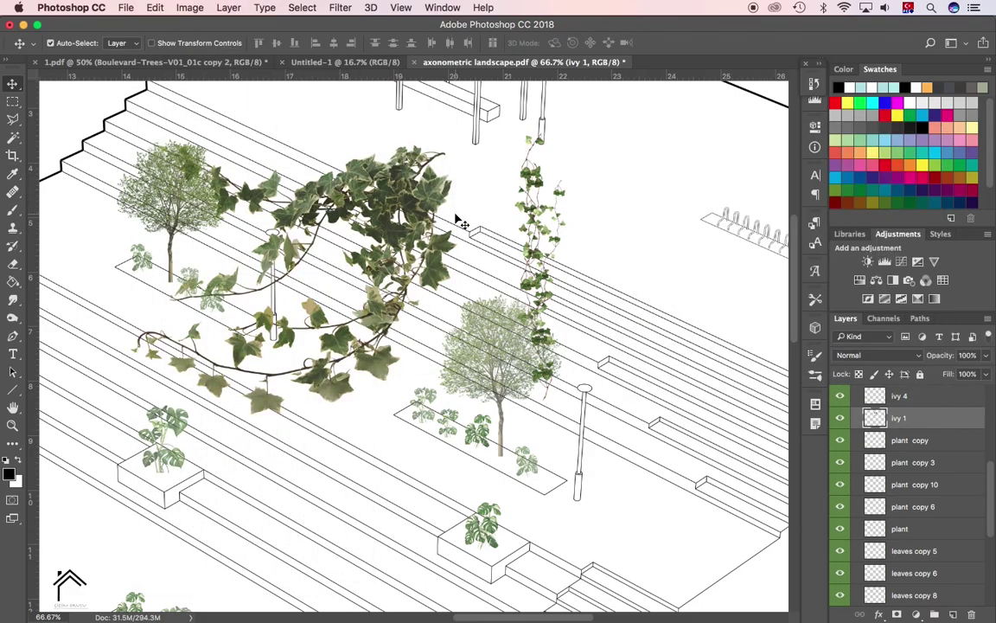
Step: Shrink the large ivy and move it to the top-left near the pergola
scroll(461, 223, up, 3)
key(ctrl+t)
drag(400, 129, 356, 134)
key(Return)
key(z)
click(392, 174)
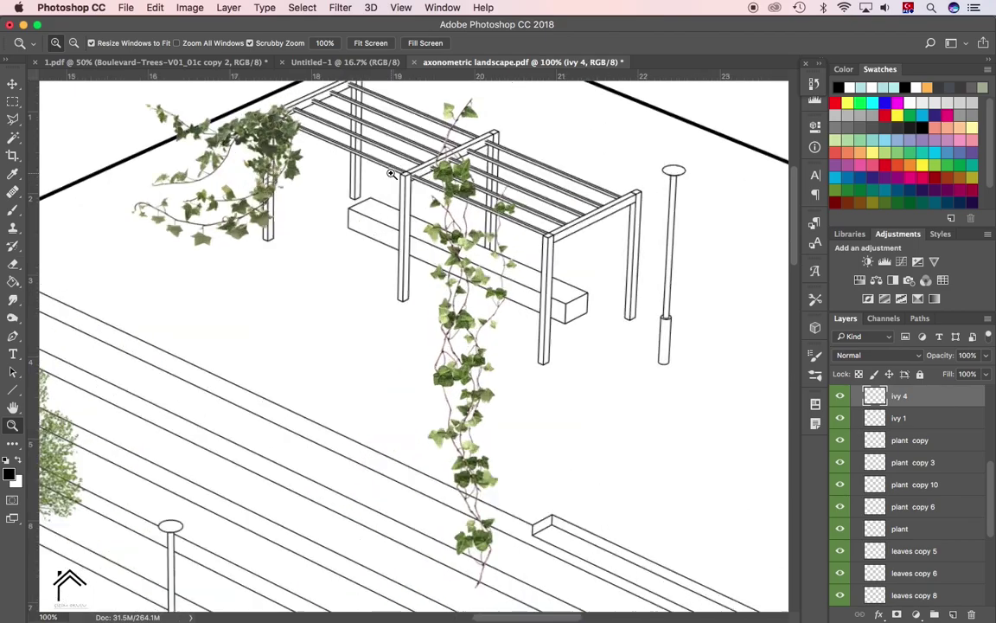
Step: Copy the hanging ivy, rotate it along the beams and set it on the pergola top
key(v)
drag(523, 432, 517, 255)
key(ctrl+t)
drag(558, 185, 569, 345)
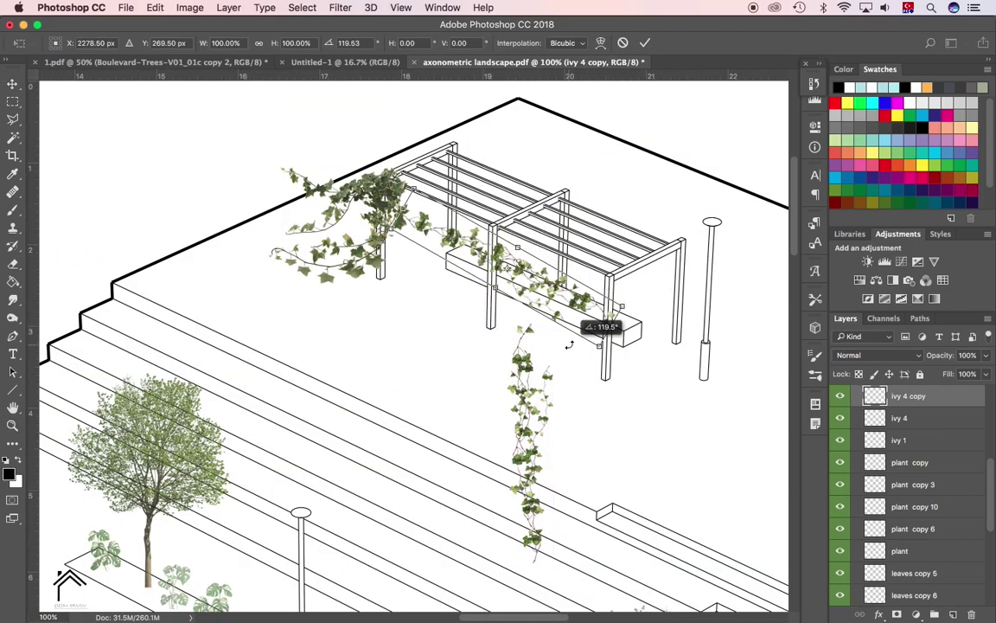
drag(540, 294, 560, 251)
key(Return)
click(346, 217)
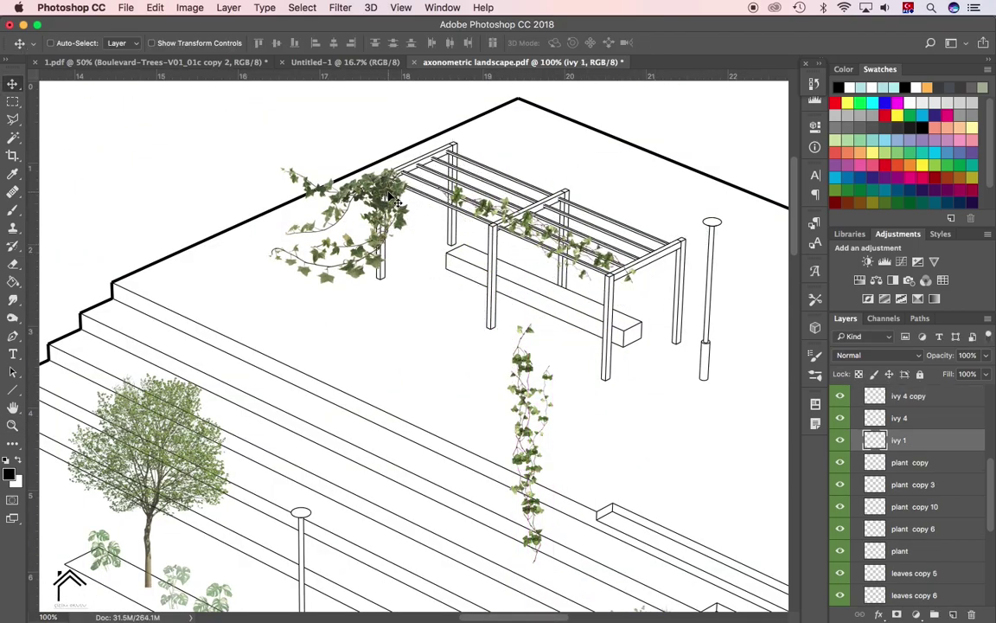
Step: Scale ivy 1 onto the pergola and flip it horizontally
key(ctrl+t)
drag(329, 216, 380, 187)
key(Return)
click(155, 7)
click(373, 467)
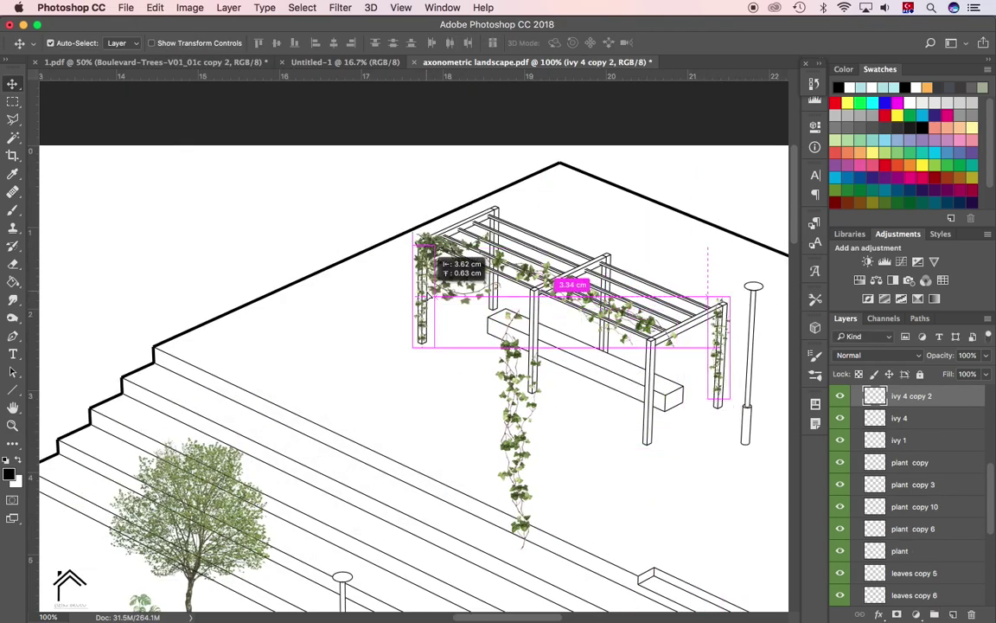
Step: Duplicate the ivy and rotate the copy to follow the pergola beams
key(ctrl+plus)
key(l)
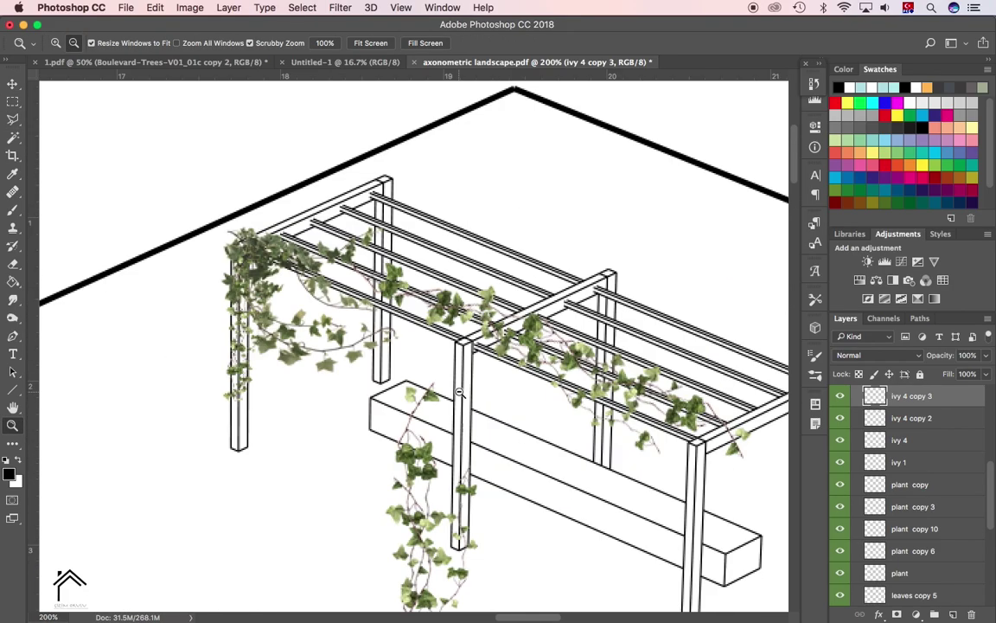
key(ctrl+j)
key(ctrl+t)
drag(731, 208, 424, 206)
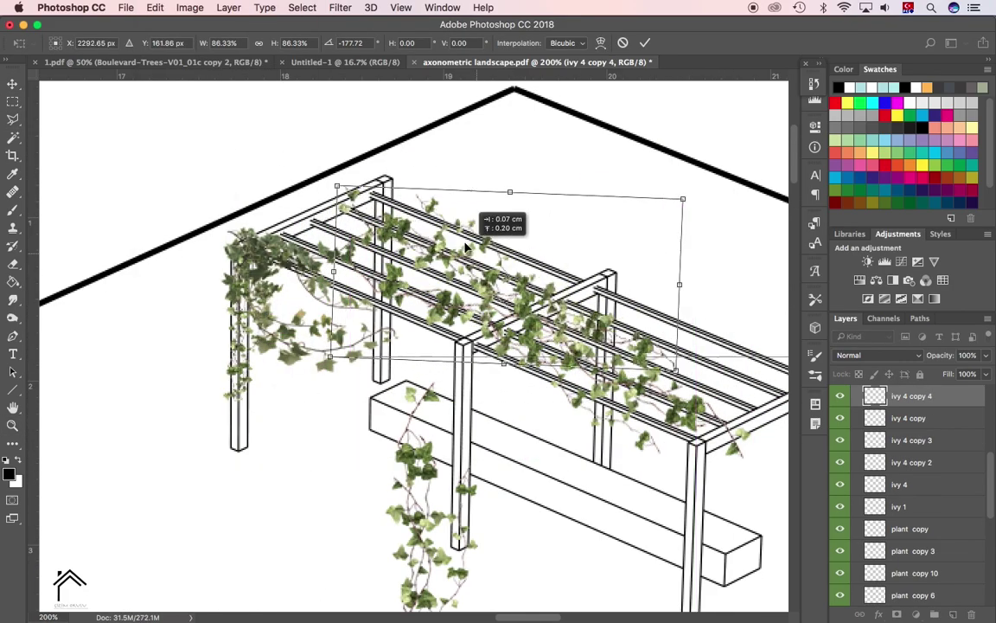
key(Return)
Step: Rotate the hanging ivy 4 onto the top beam and shrink it to about 54%
scroll(368, 199, down, 2)
ctrl+click(432, 418)
key(ctrl+t)
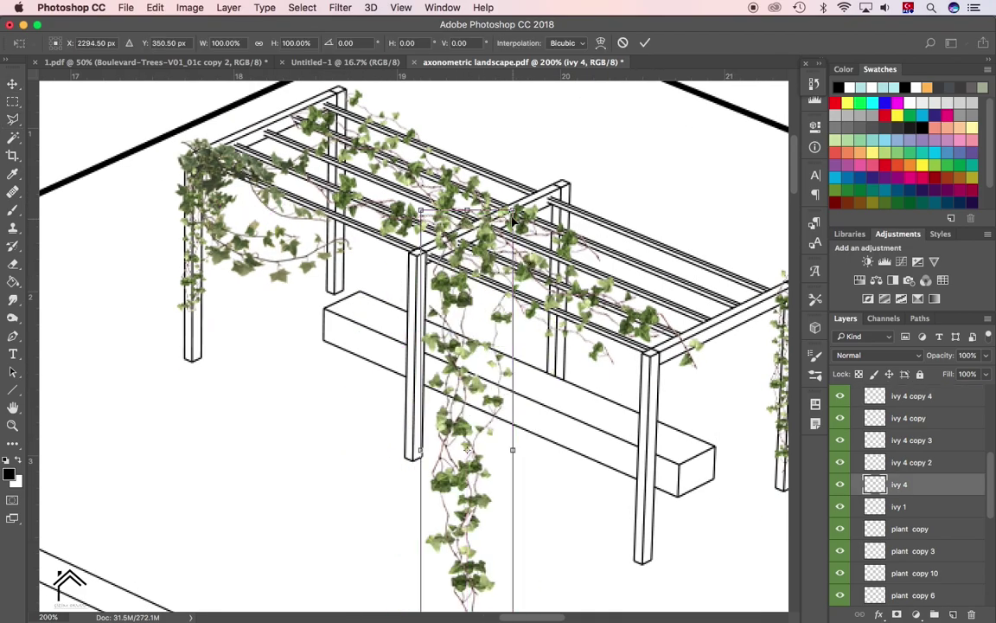
drag(432, 417, 368, 229)
drag(308, 121, 340, 147)
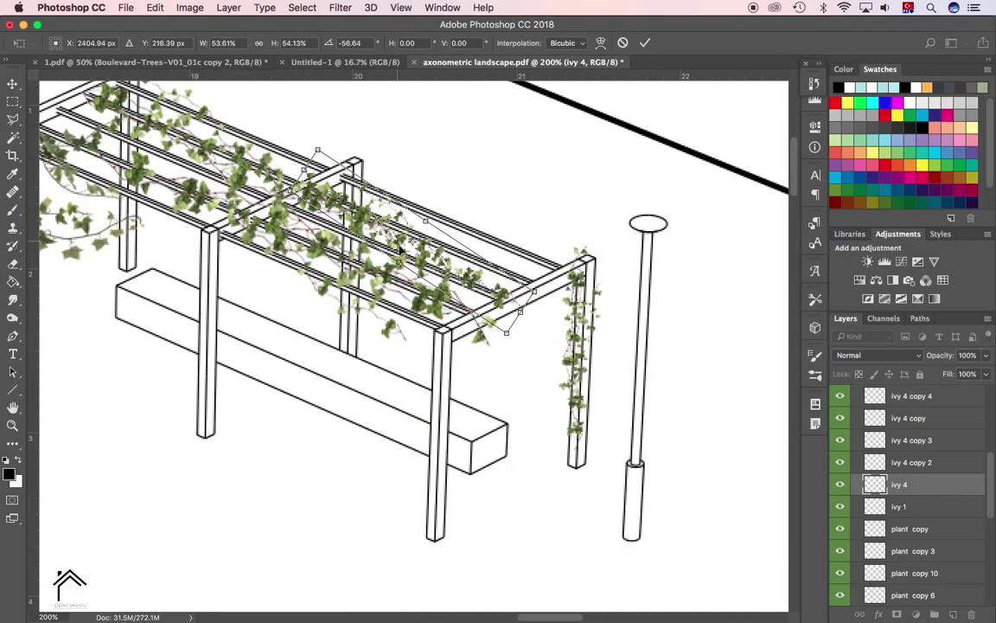
key(Return)
Step: Duplicate the hanging ivy and rotate a piece about 88° onto the front column
scroll(433, 260, left, 3)
key(ctrl+j)
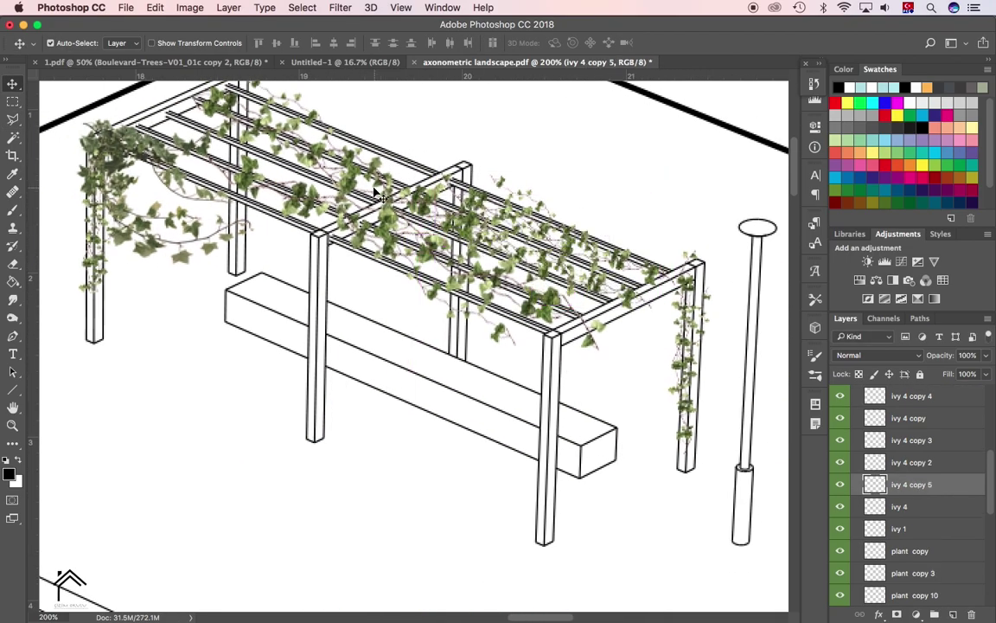
drag(138, 235, 344, 363)
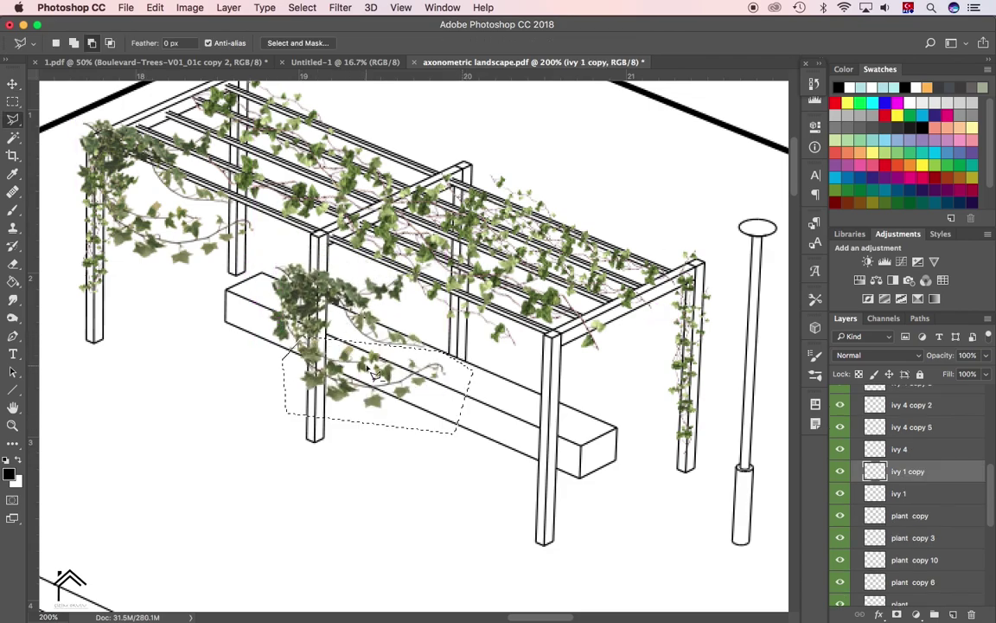
key(ctrl+t)
drag(476, 436, 373, 440)
drag(501, 415, 564, 341)
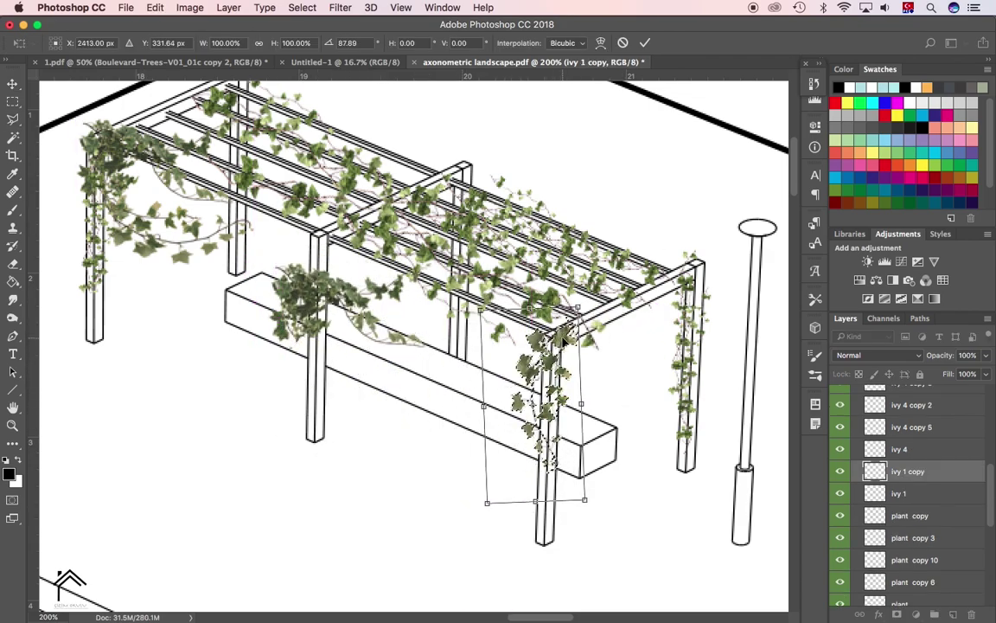
key(Return)
key(ctrl+d)
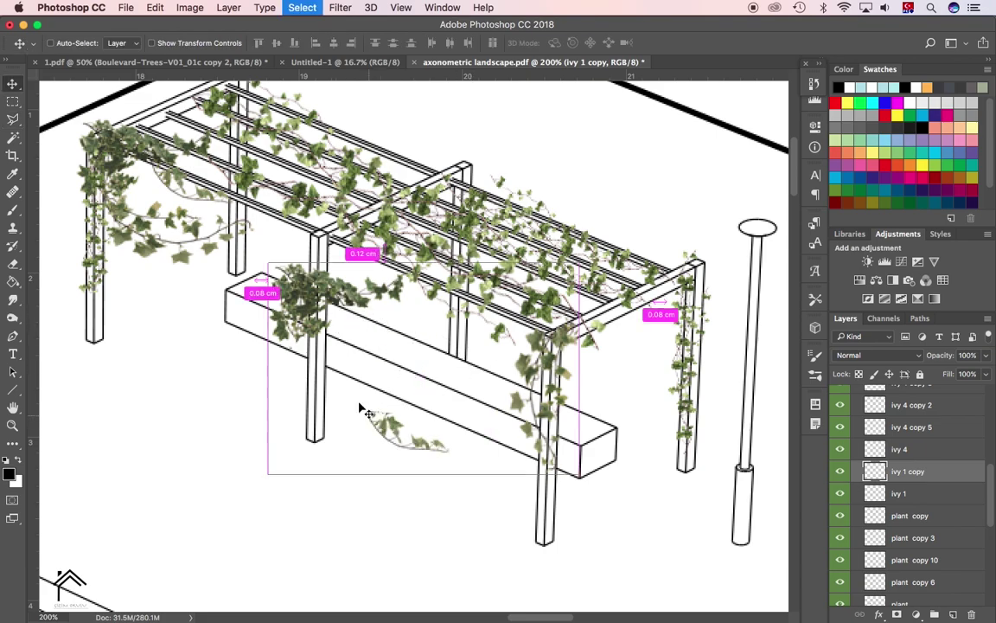
Step: Move the stray ivy sprig near the bench to the top of the front column
key(m)
drag(259, 356, 418, 244)
key(ctrl+t)
drag(415, 437, 353, 265)
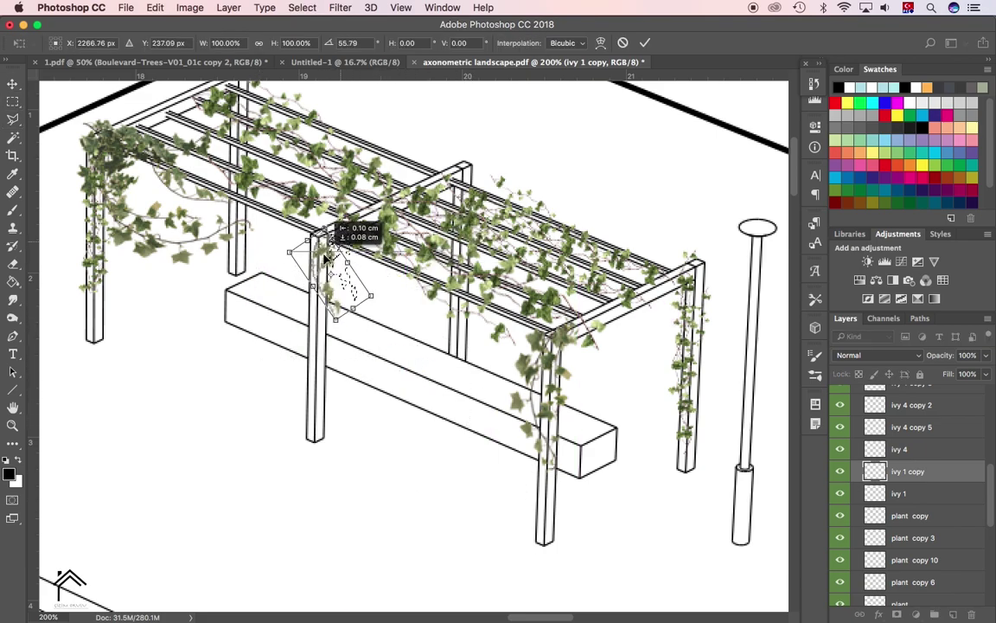
key(Return)
key(z)
alt+click(428, 310)
text(80)
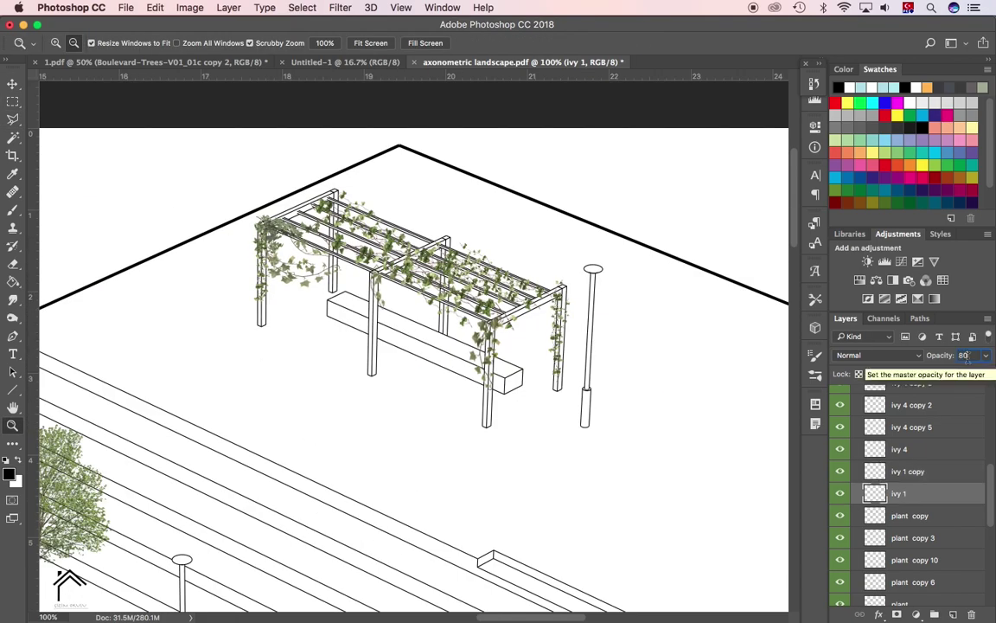
click(908, 472)
Step: Set an ivy layer to 80% opacity and sample the tree's grey-green as paint colour
text(80)
key(Return)
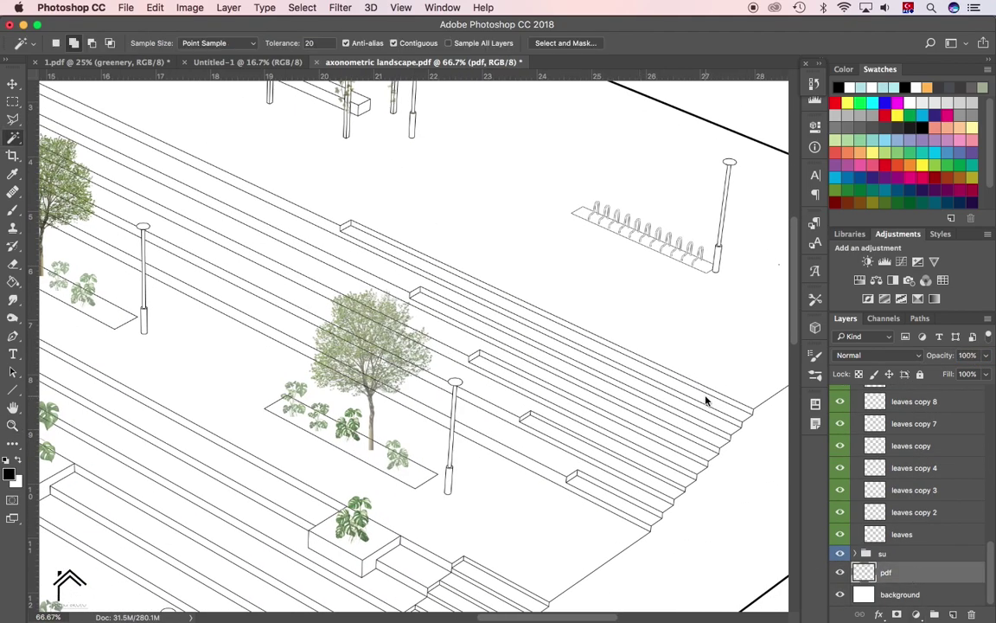
scroll(602, 491, down, 5)
scroll(602, 491, left, 3)
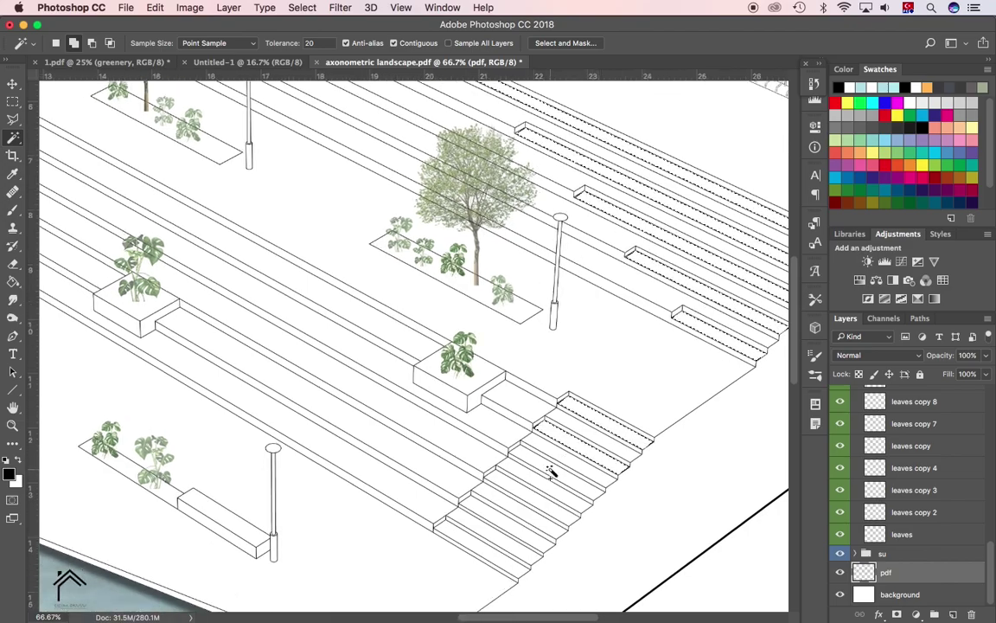
key(i)
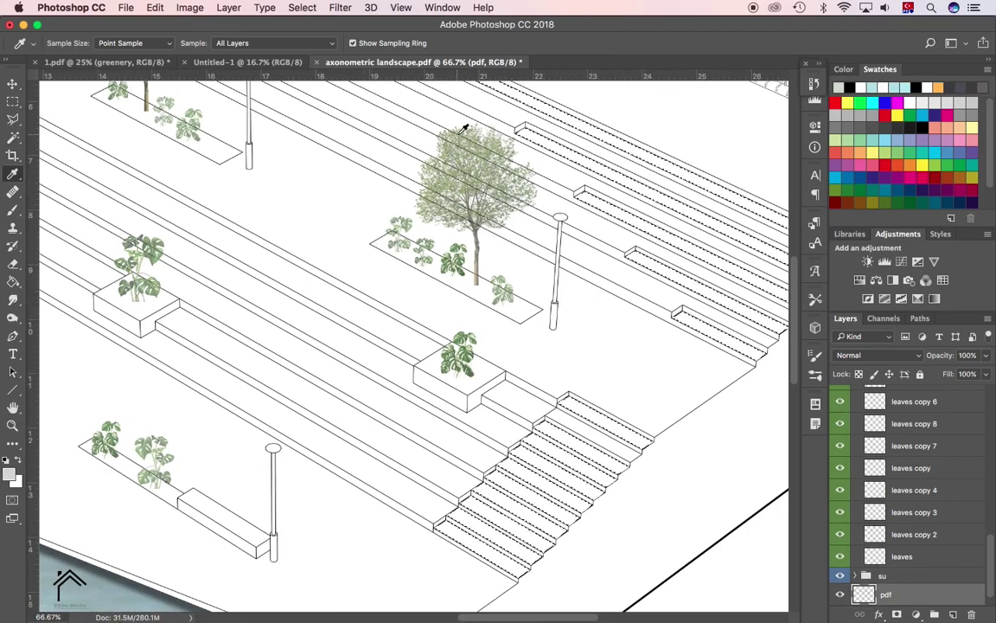
click(453, 134)
key(z)
alt+click(449, 414)
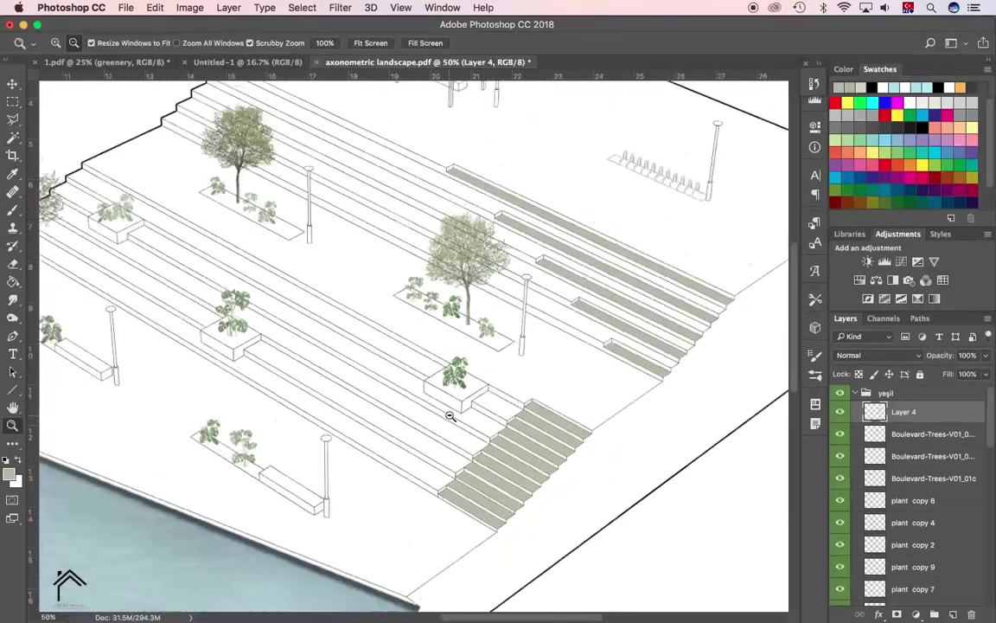
Step: Add a Hue/Saturation adjustment layer at hue -14 and fade the pergola ivy layers to 80%
click(916, 614)
click(921, 462)
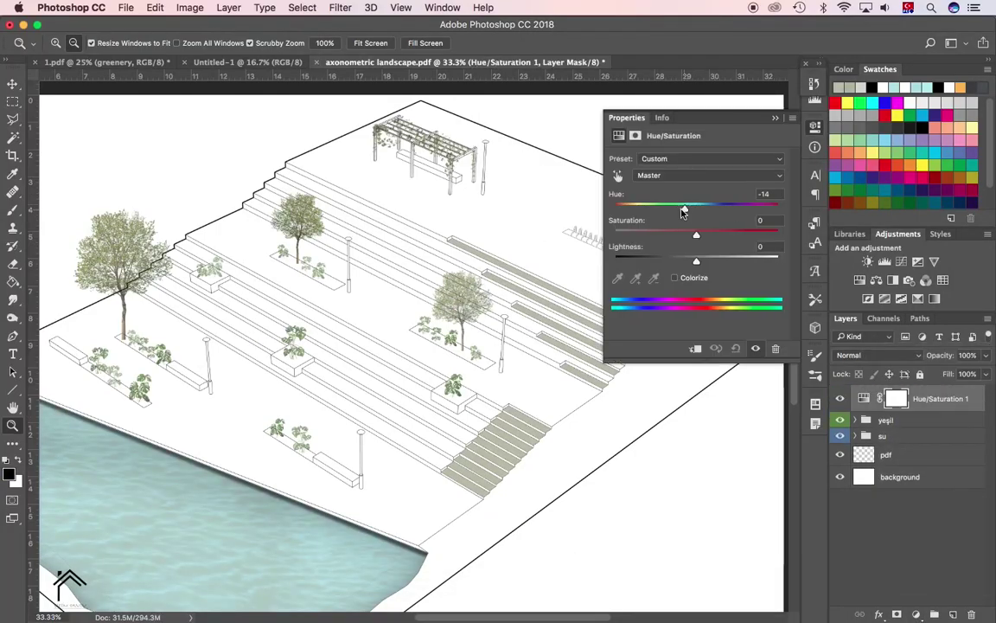
click(775, 119)
click(418, 139)
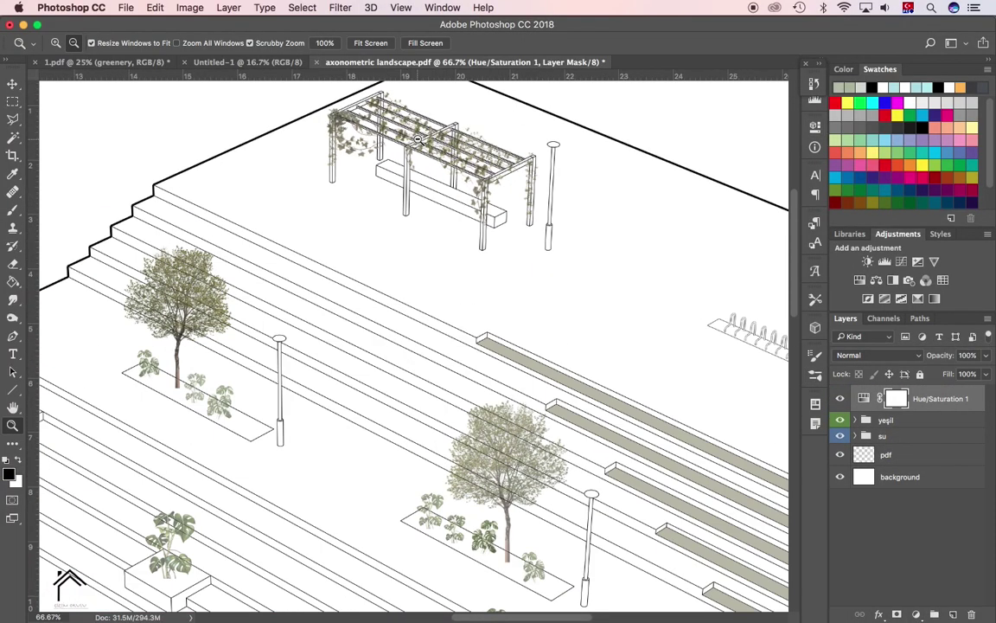
click(353, 156)
drag(985, 355, 958, 378)
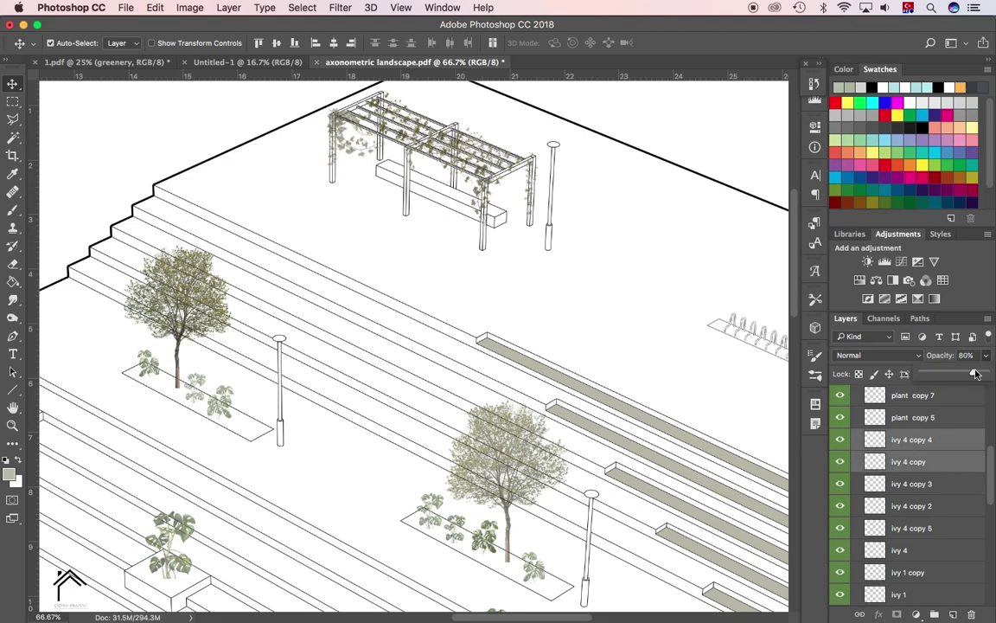
alt+click(489, 170)
scroll(489, 346, down, 5)
Step: Magic Wand-select the water block's sides on the pdf layer, fill them dark grey, and add a layer above water ripple
key(w)
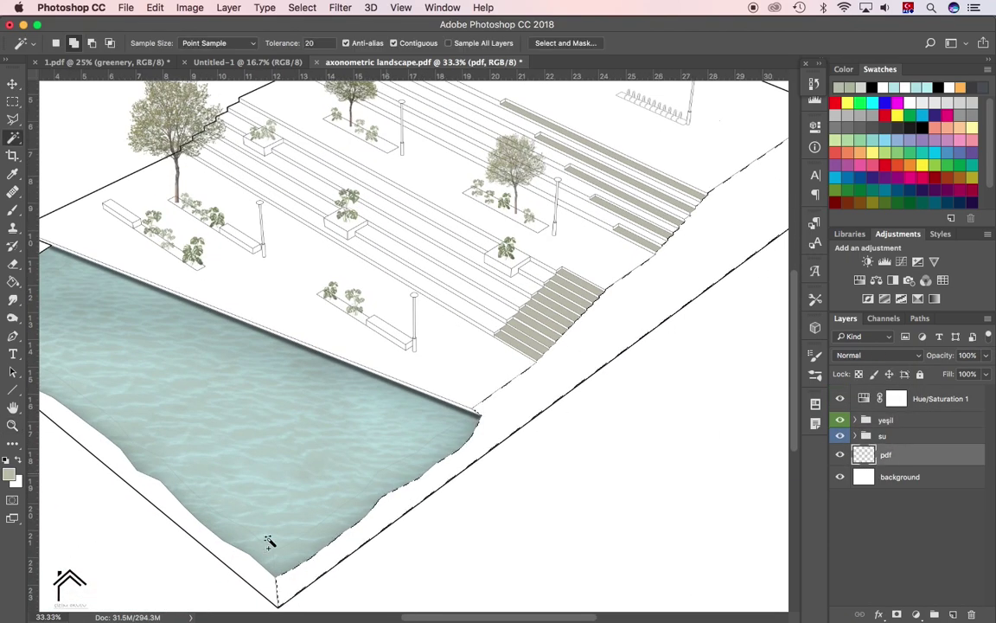
key(g)
click(721, 248)
key(ctrl+z)
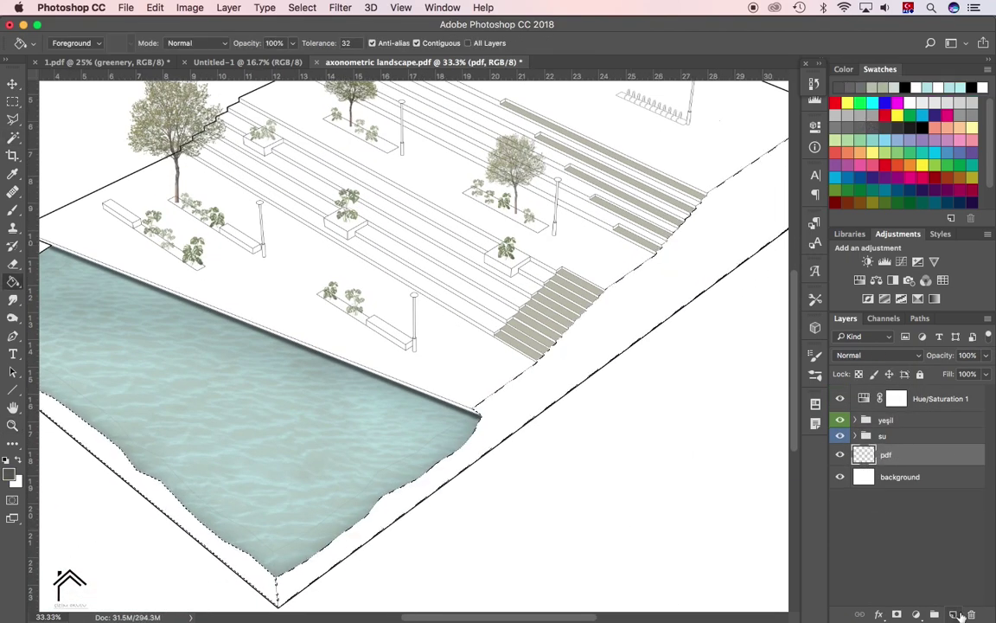
click(500, 433)
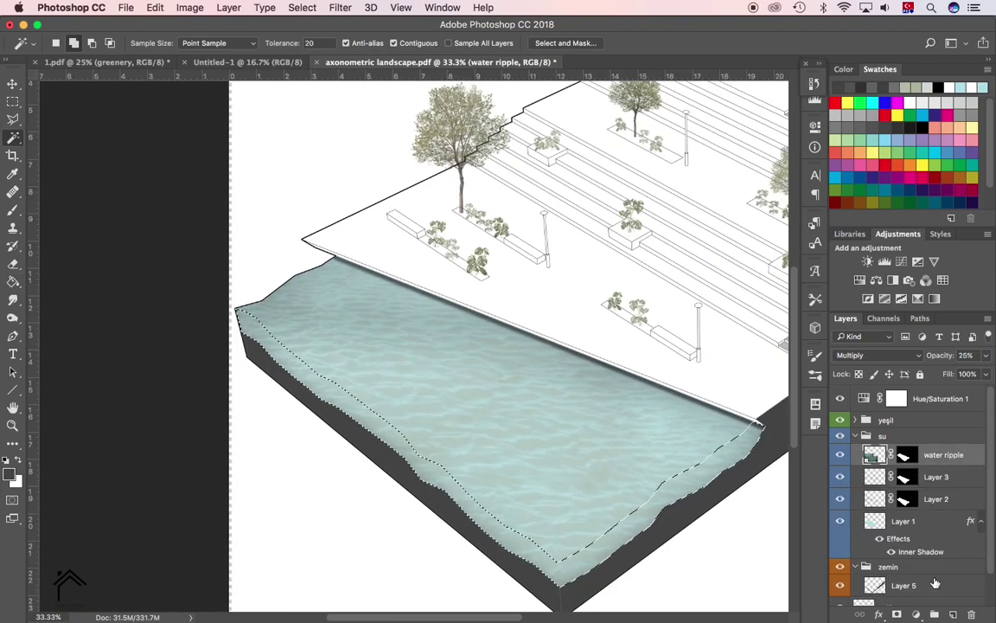
click(953, 614)
key(b)
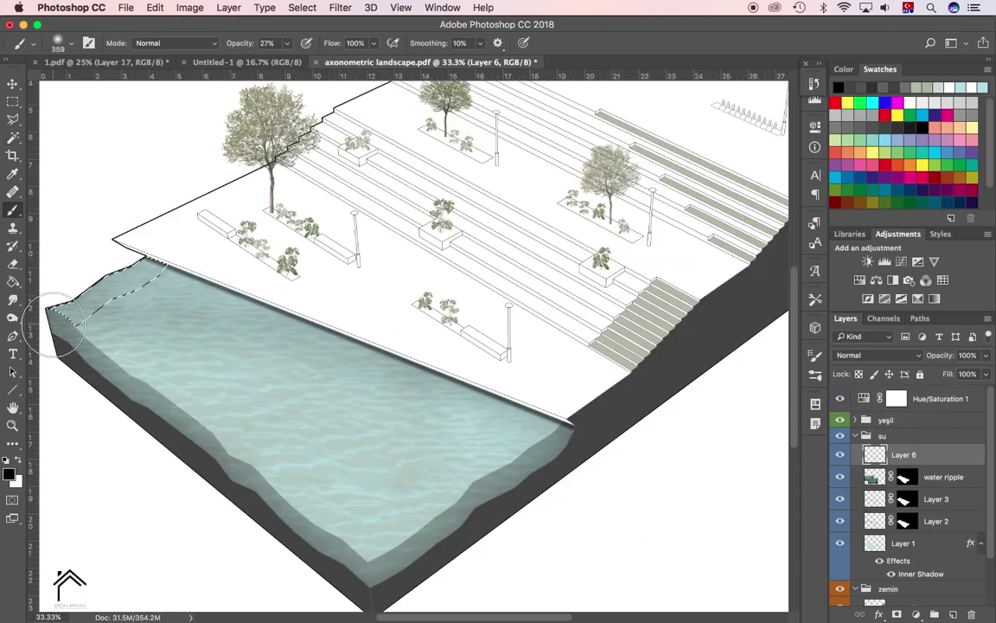
Step: Lower the brush opacity to 5% and lightly erase Layer 5 over the selected water side faces
drag(285, 47, 285, 65)
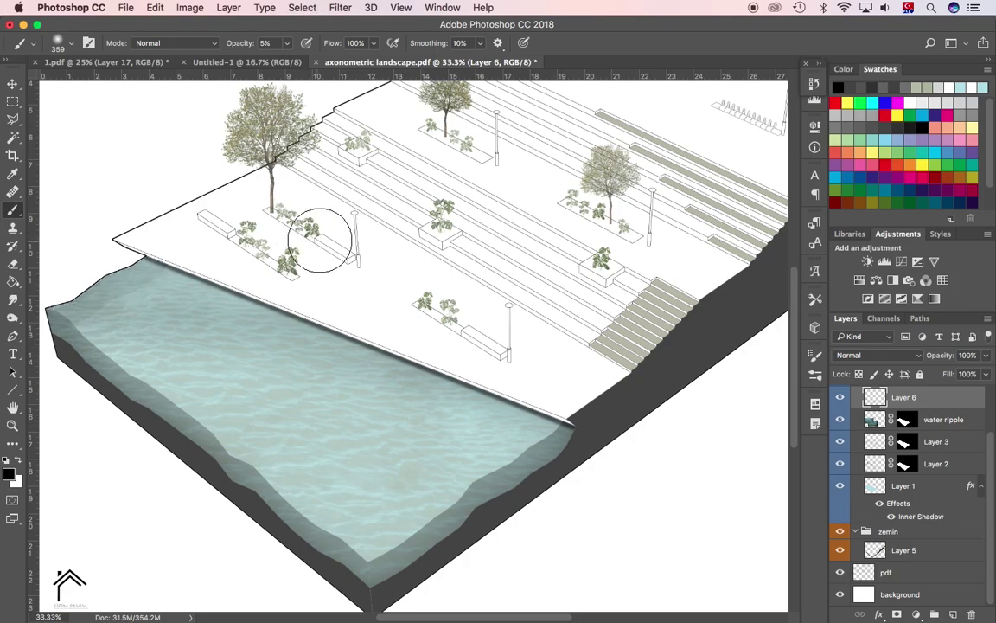
click(891, 572)
key(w)
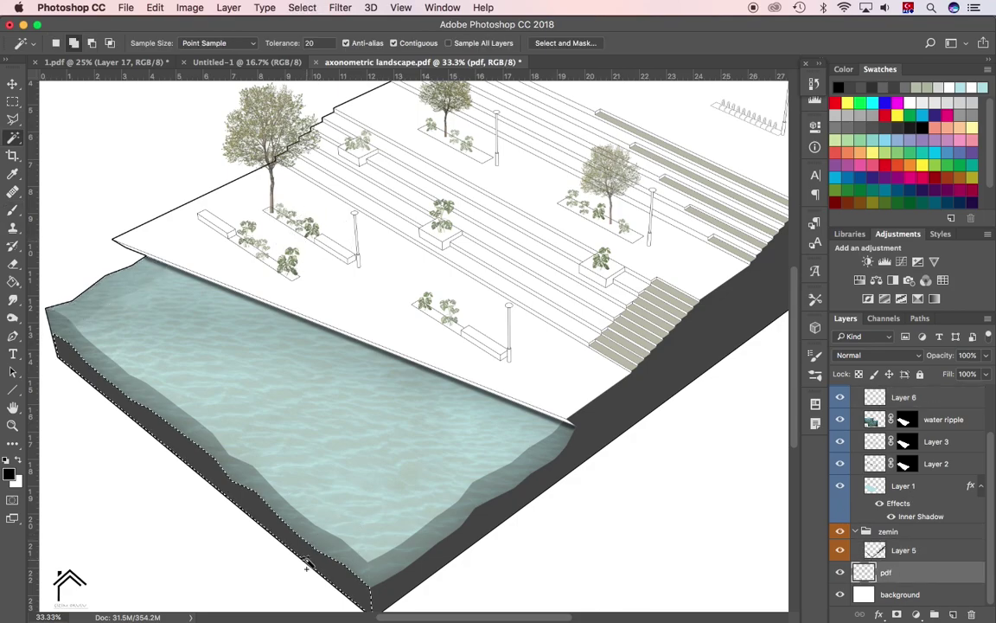
click(74, 43)
click(102, 365)
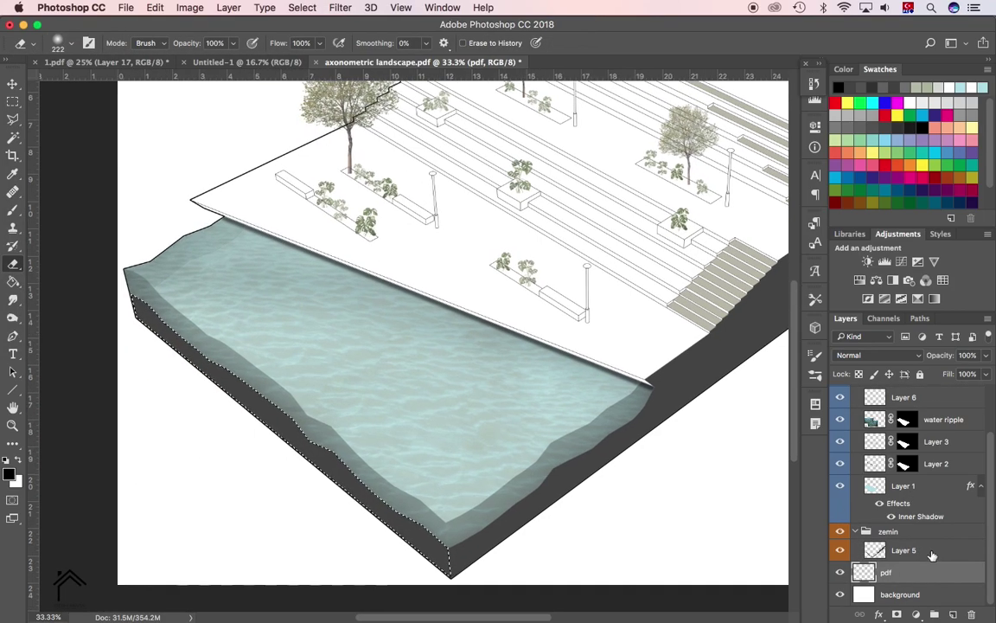
super+click(133, 344)
key(z)
alt+click(543, 377)
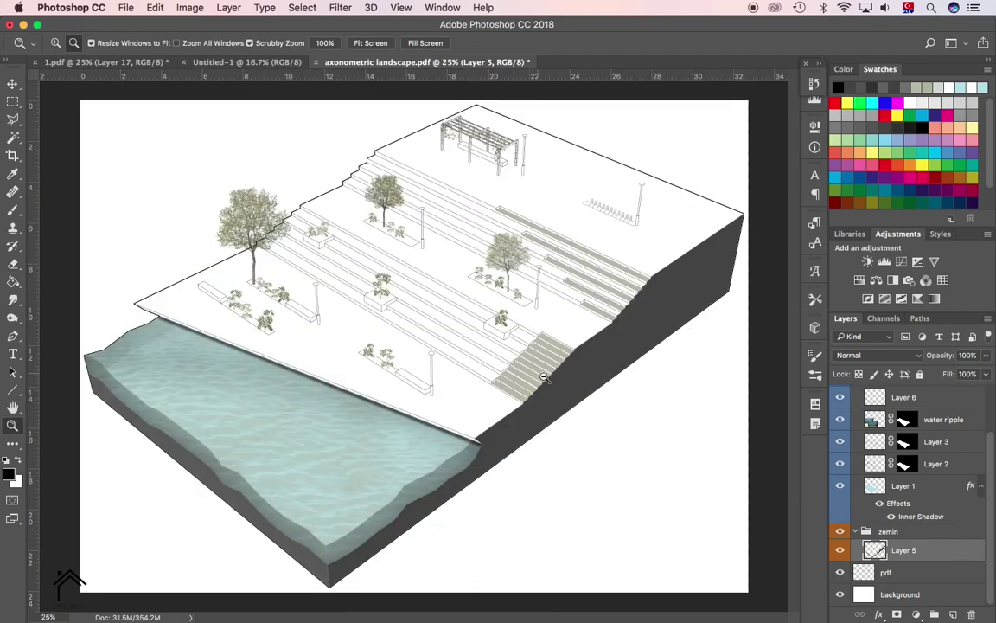
click(813, 82)
click(657, 112)
key(e)
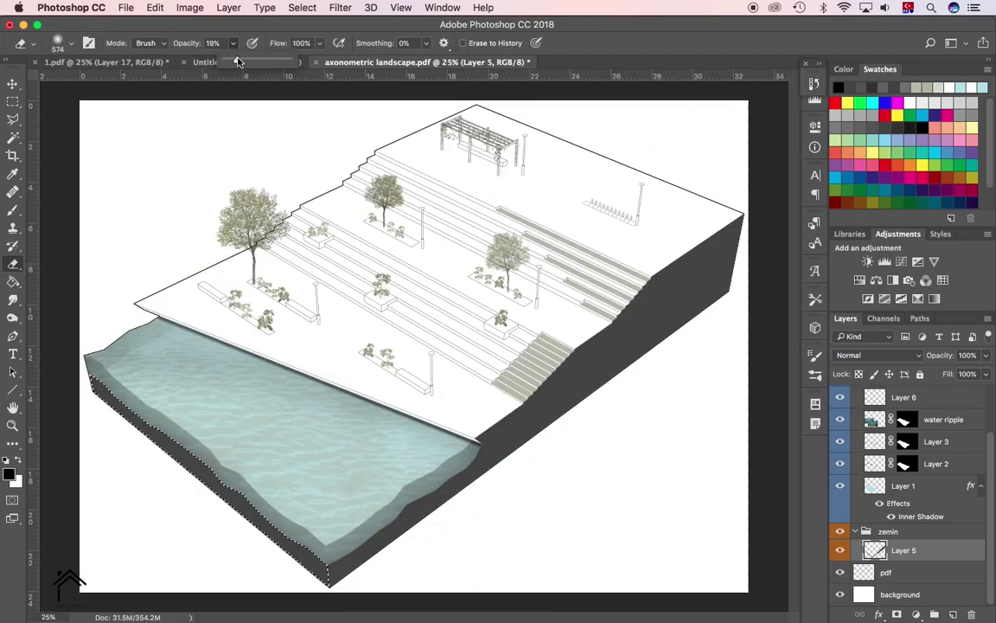
Step: Add Layer 7 and select the strip along the water's upper edge for a black shadow
key(w)
key(super+plus)
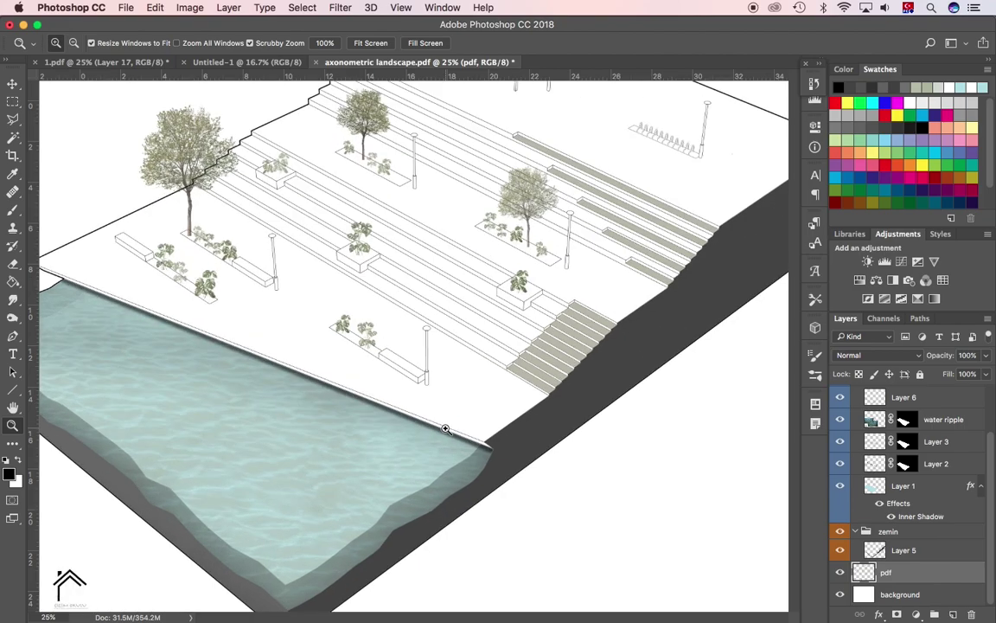
key(super+plus)
click(952, 615)
key(b)
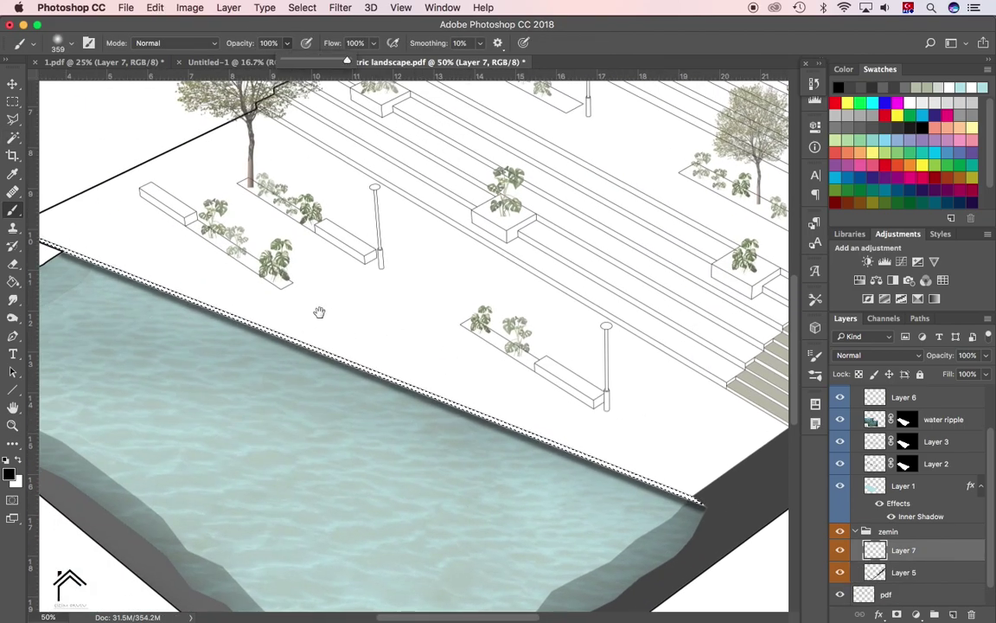
scroll(700, 471, left, 5)
Step: Set the shadow layer to 38% opacity and add a masked Layer 8 above Layer 5
drag(932, 379, 952, 379)
key(z)
alt+click(588, 421)
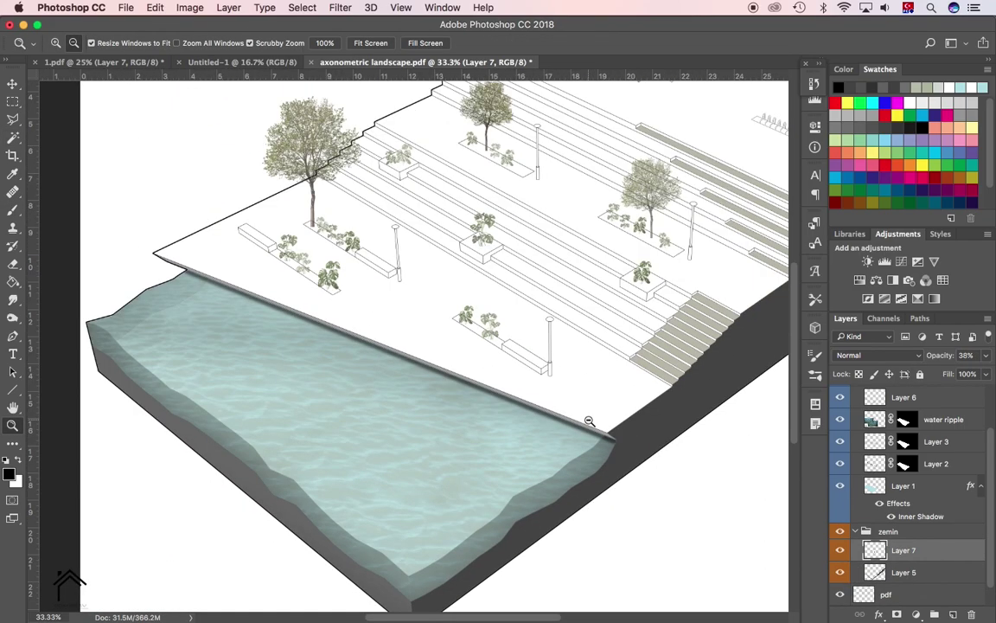
key(w)
scroll(544, 396, right, 5)
click(903, 573)
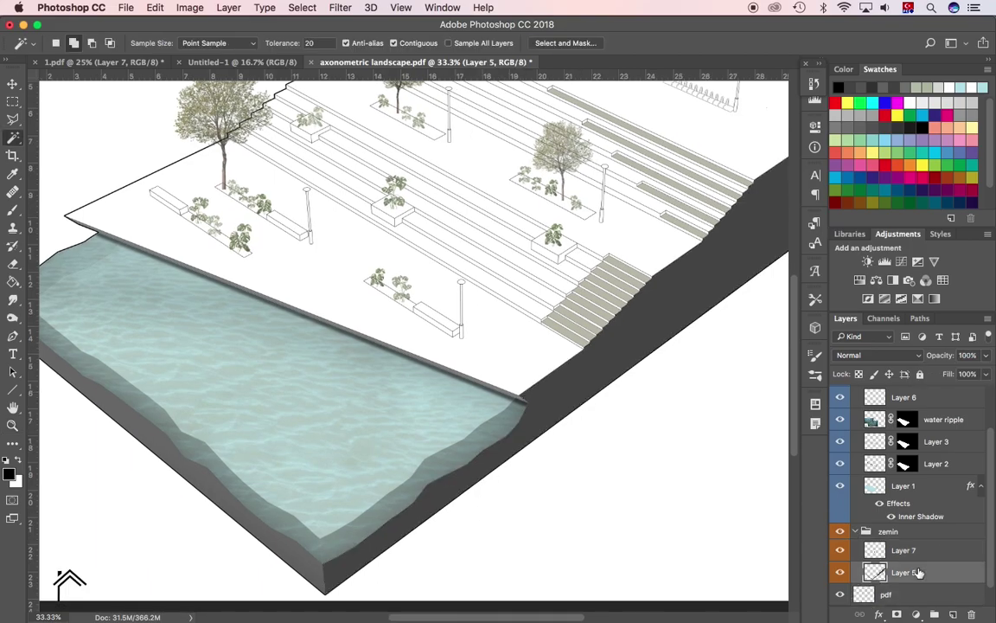
click(897, 614)
Step: Choose a splatter brush enlarged to 1117 and load the terrain side faces as a selection
key(b)
scroll(344, 416, down, 3)
right_click(311, 177)
scroll(129, 243, down, 5)
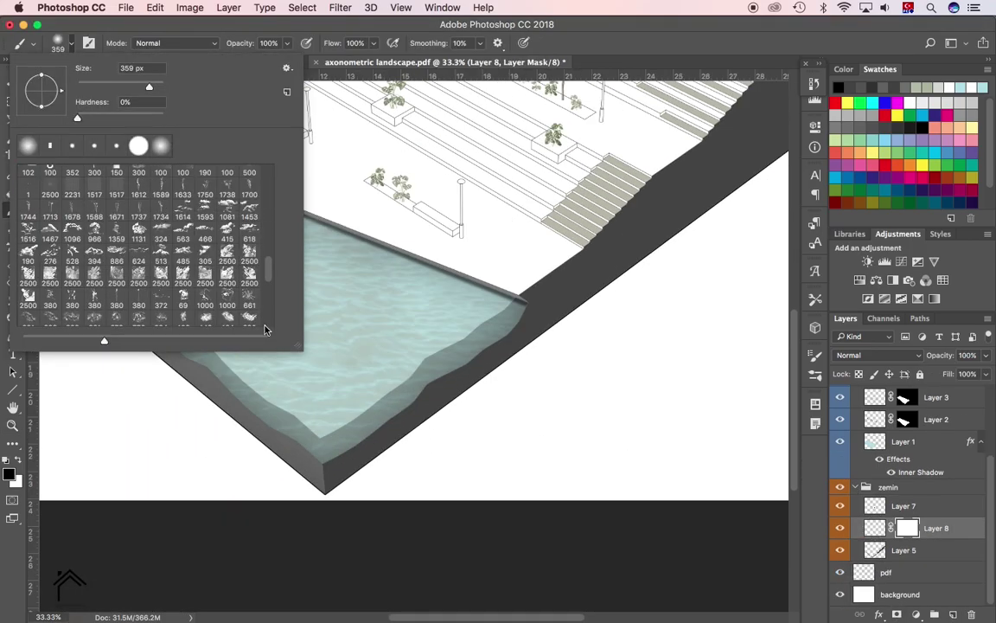
scroll(130, 259, down, 5)
click(24, 272)
key(Escape)
scroll(484, 346, up, 3)
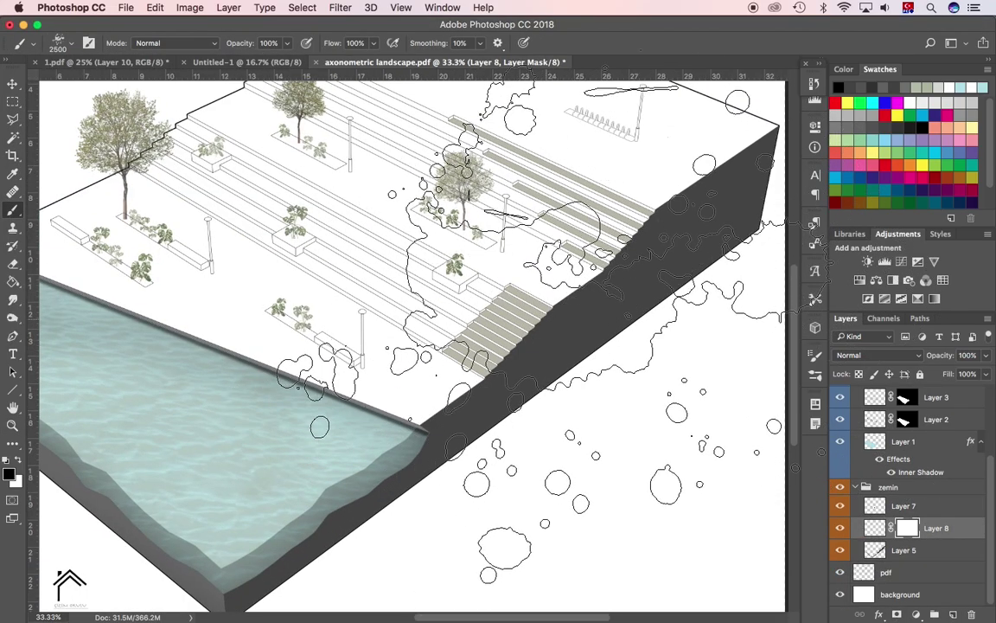
scroll(600, 433, right, 3)
click(876, 527)
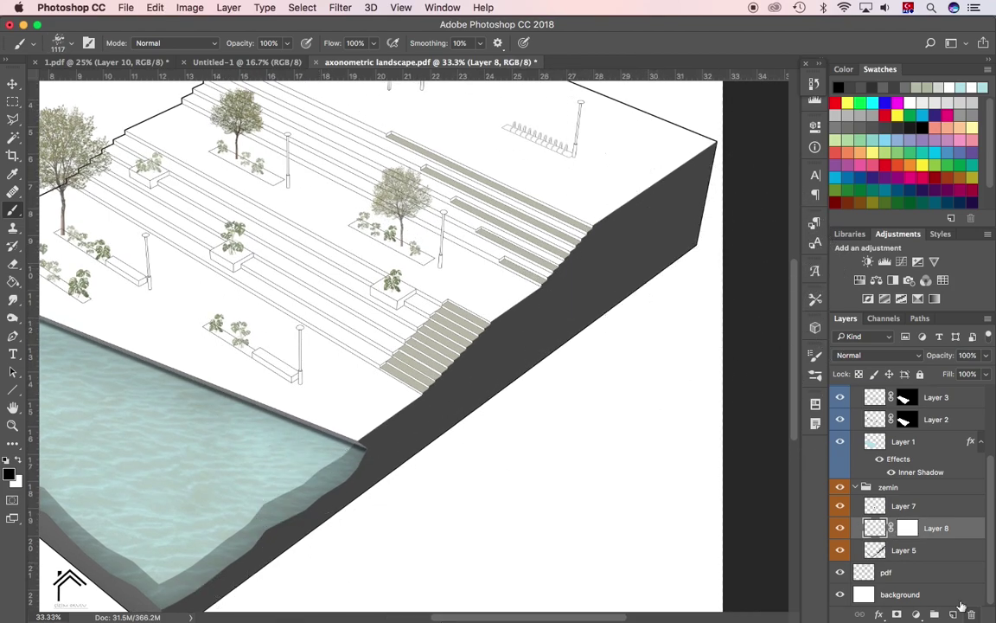
ctrl+click(875, 550)
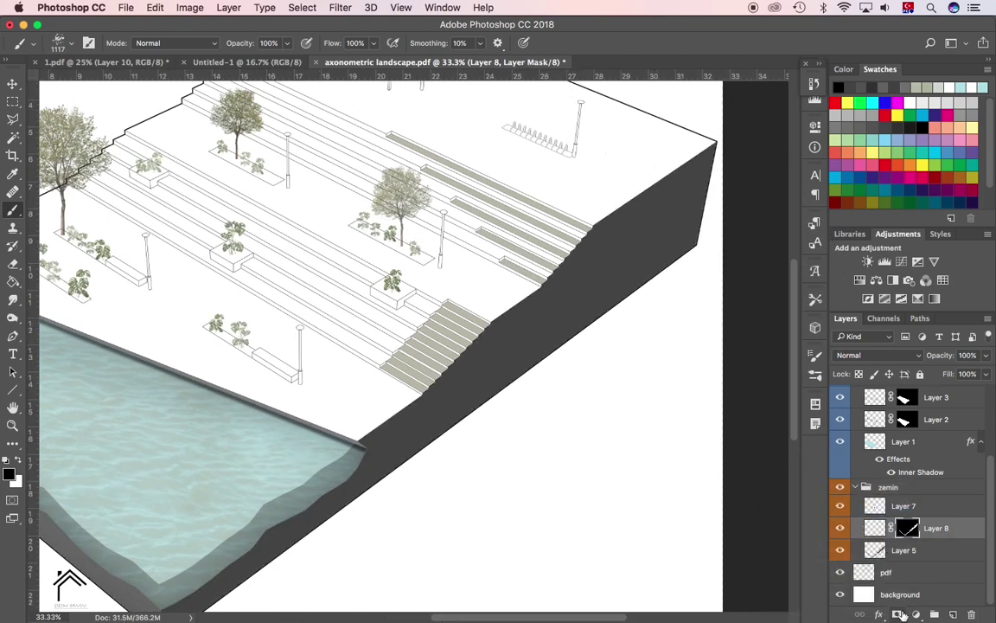
Step: Paint dark splatter texture onto the grey side slopes at reduced brush opacity
click(662, 294)
key(5)
key(3)
click(71, 42)
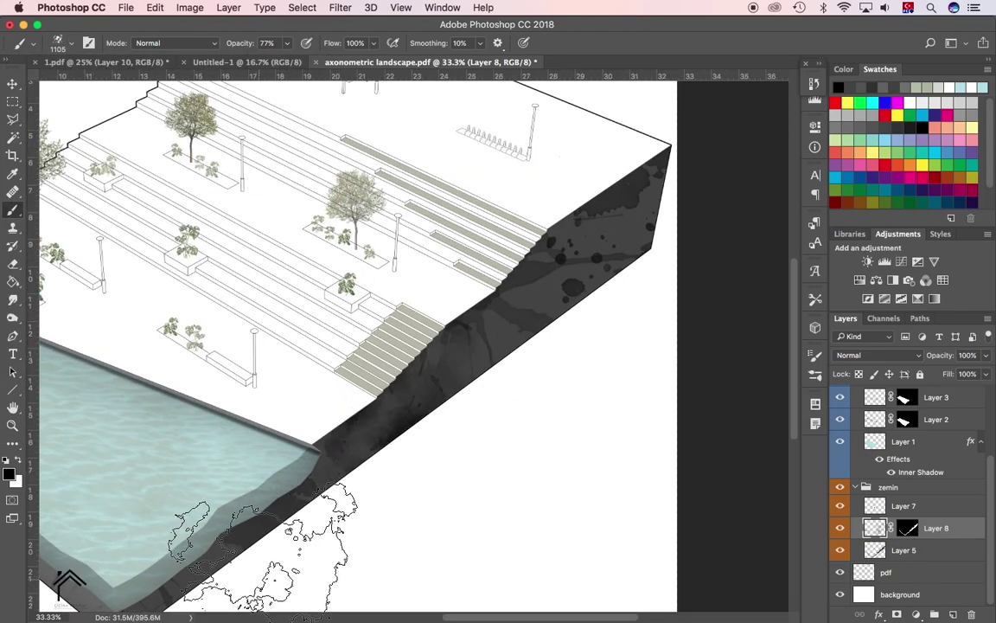
click(72, 43)
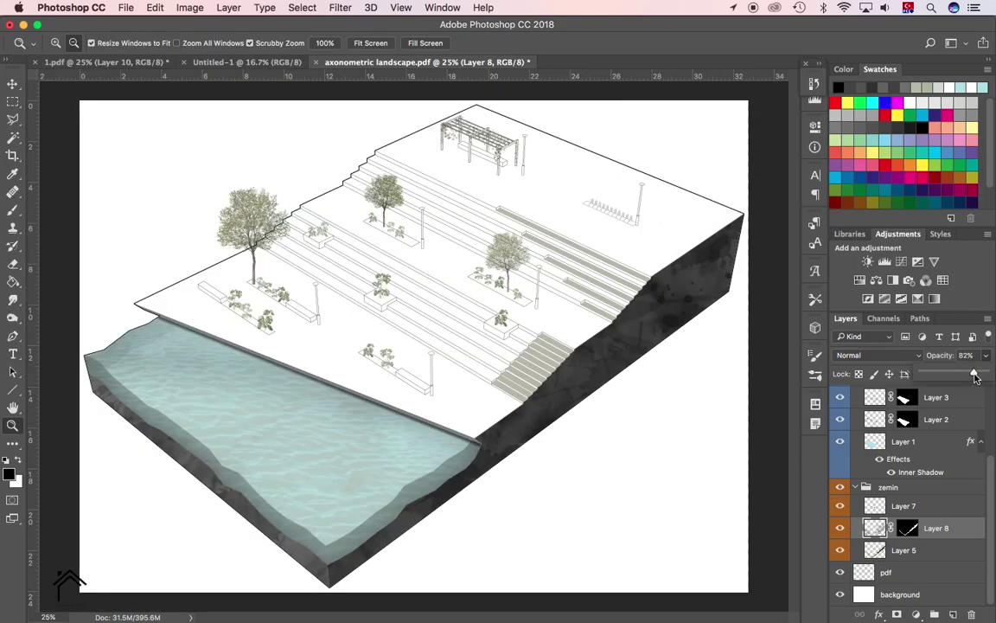
click(700, 413)
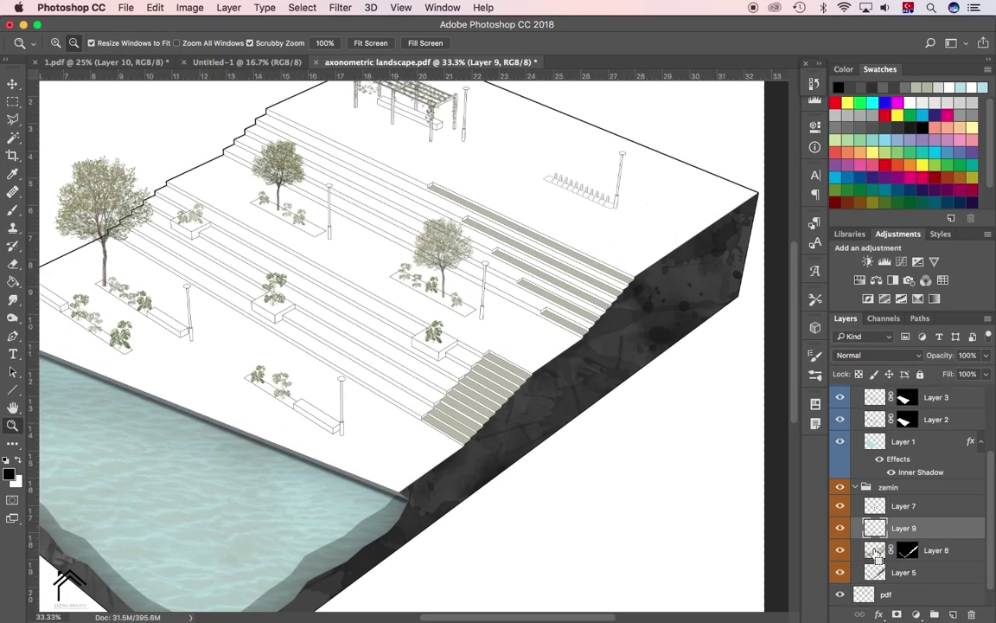
scroll(467, 485, down, 5)
scroll(467, 484, left, 4)
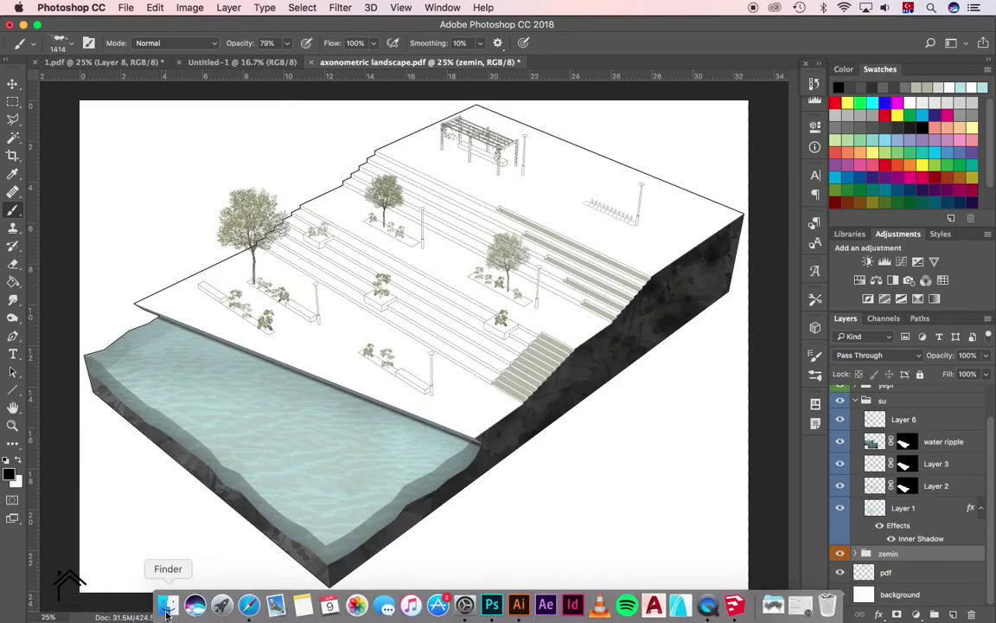
Step: Place the weathered concrete texture from Finder into the zemin group and rasterize it
click(167, 614)
drag(395, 572, 321, 573)
click(500, 411)
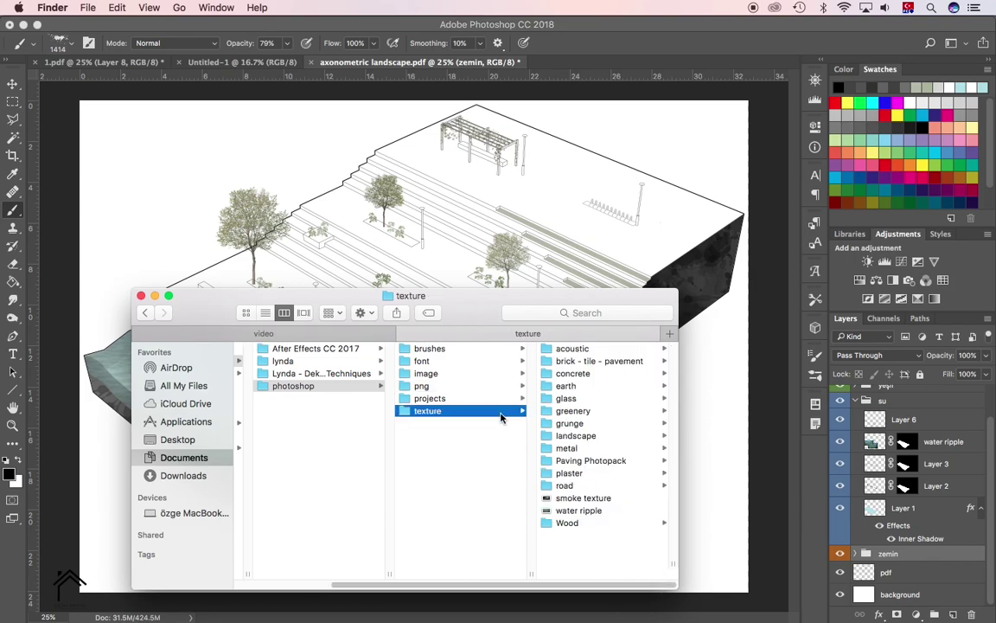
click(572, 372)
click(462, 544)
drag(463, 545, 512, 267)
key(Return)
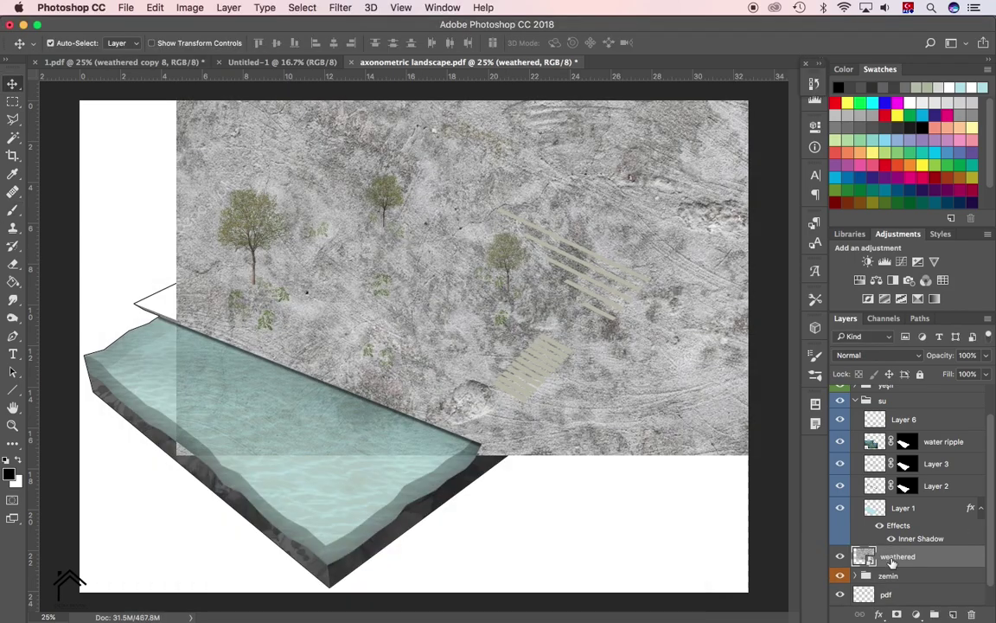
drag(892, 562, 921, 571)
right_click(910, 537)
click(765, 256)
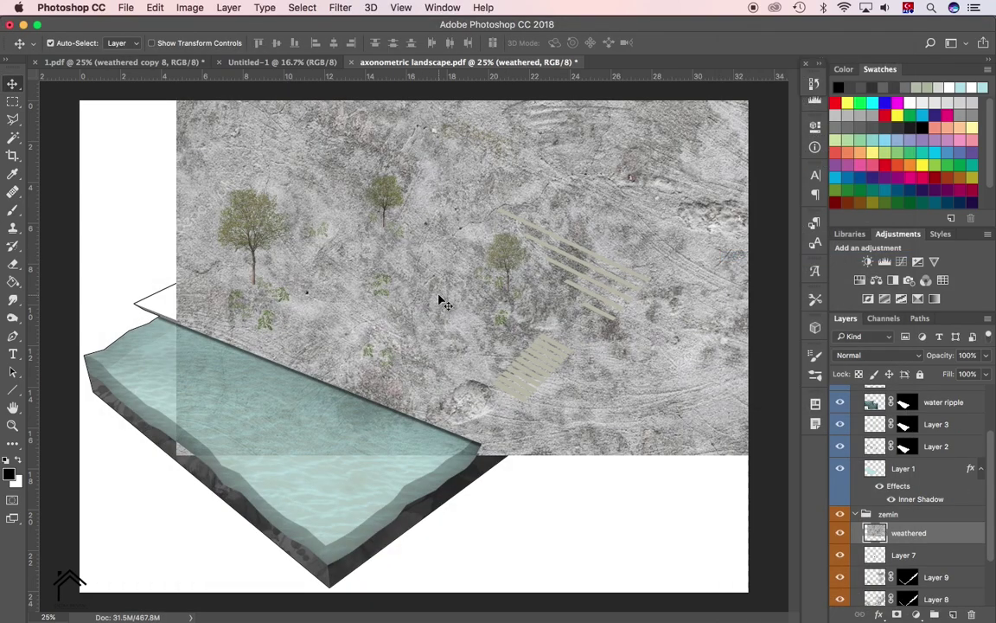
Step: Scale the weathered texture over the ground and clip it to the layer below
key(super+minus)
key(super+t)
mouse_move(273, 160)
mouse_down()
mouse_move(602, 340)
mouse_move(571, 329)
mouse_up()
key(Return)
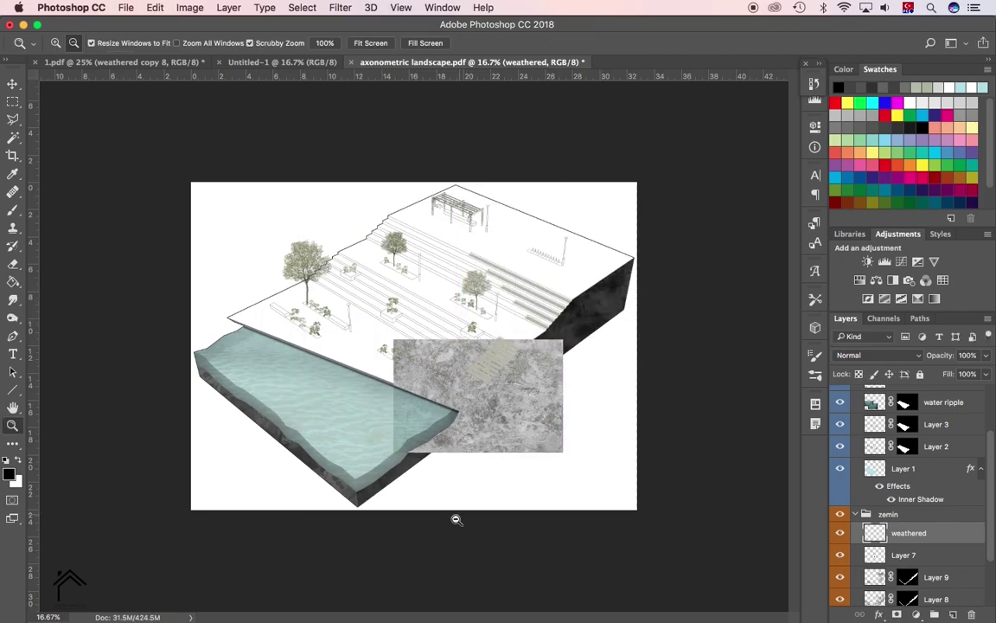
key(super+equal)
drag(884, 382, 883, 393)
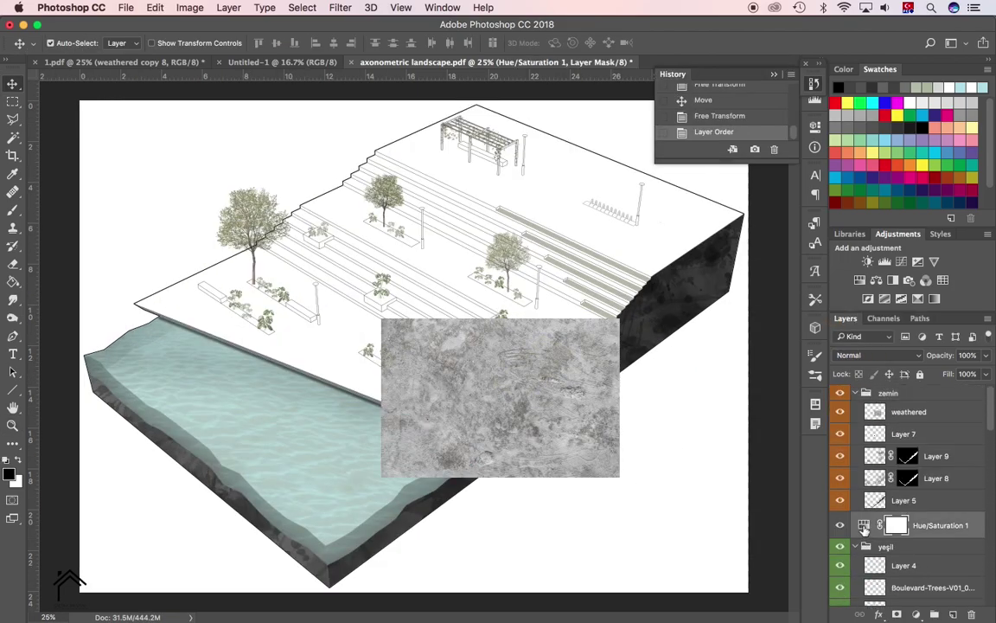
key(super+alt+g)
key(super+t)
drag(408, 328, 427, 353)
key(Return)
Step: Tile texture copies across the ground, merge and heal them, then hide it and select the drawing layer
mouse_move(489, 402)
mouse_down()
mouse_move(366, 191)
mouse_move(519, 225)
mouse_up()
mouse_move(518, 225)
mouse_down()
mouse_move(667, 196)
mouse_move(420, 163)
mouse_up()
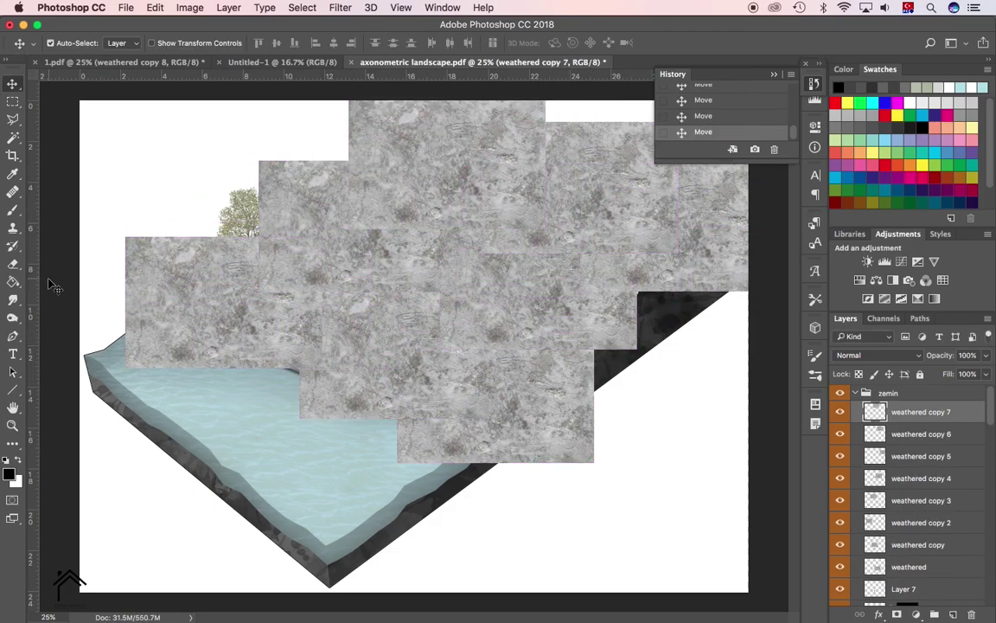
click(281, 276)
key(super+plus)
shift+click(908, 567)
key(super+e)
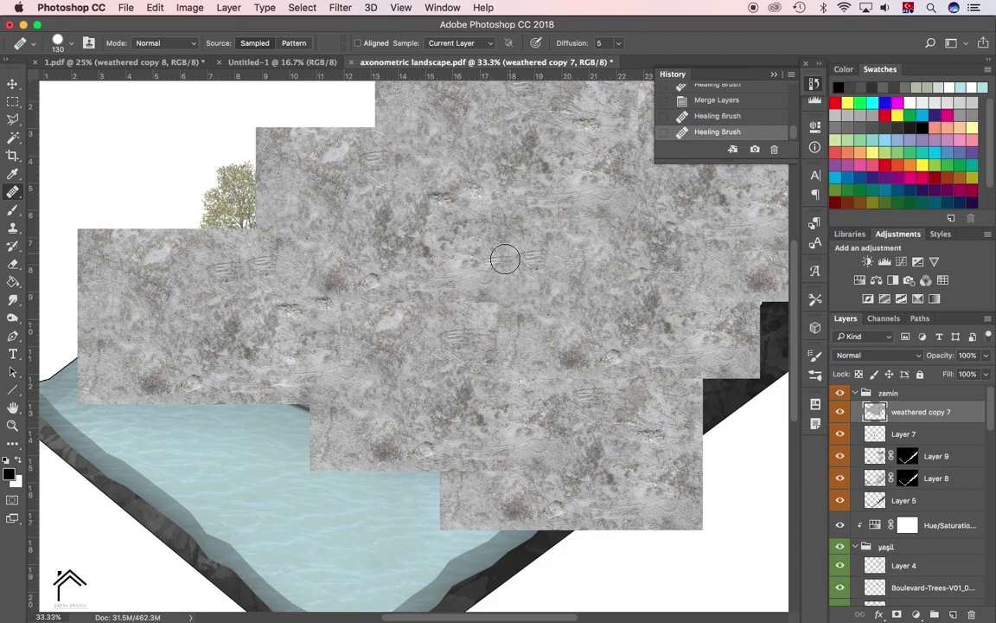
drag(662, 278, 456, 417)
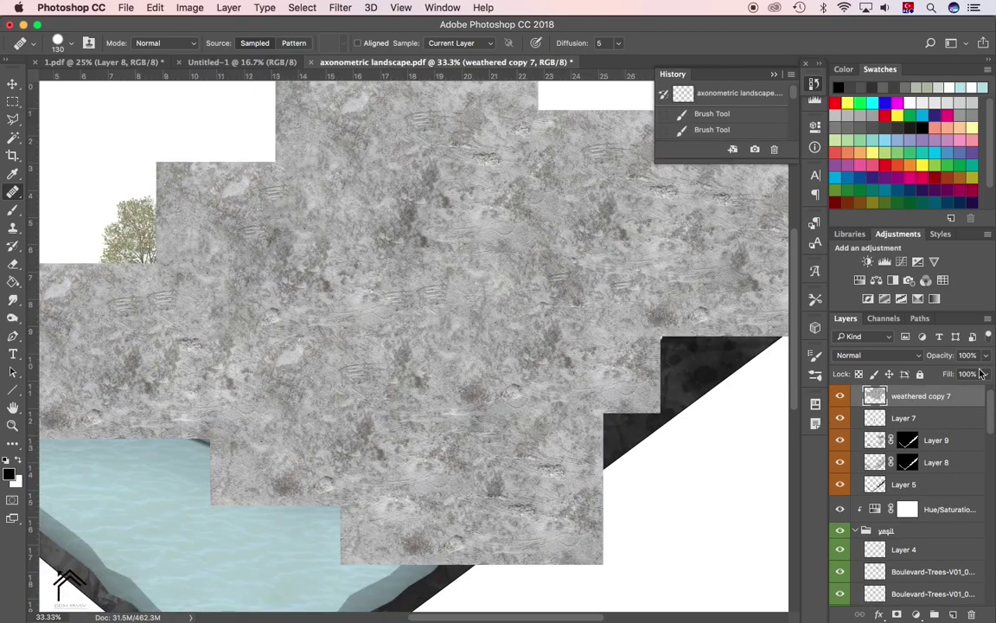
click(843, 396)
click(886, 484)
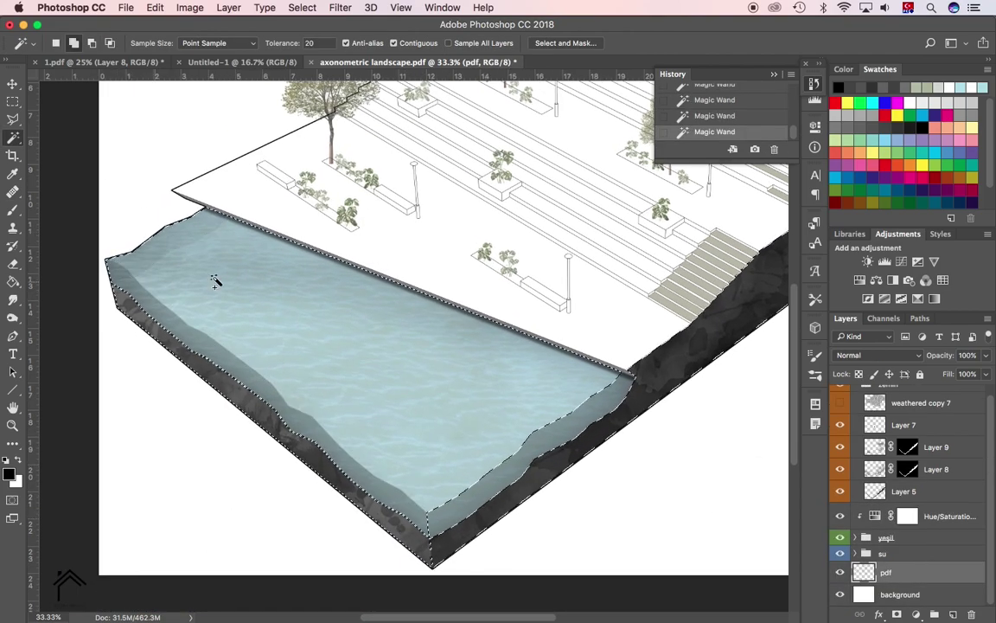
Step: Outline the water basin with a polygonal selection and invert it to the surrounding ground
key(l)
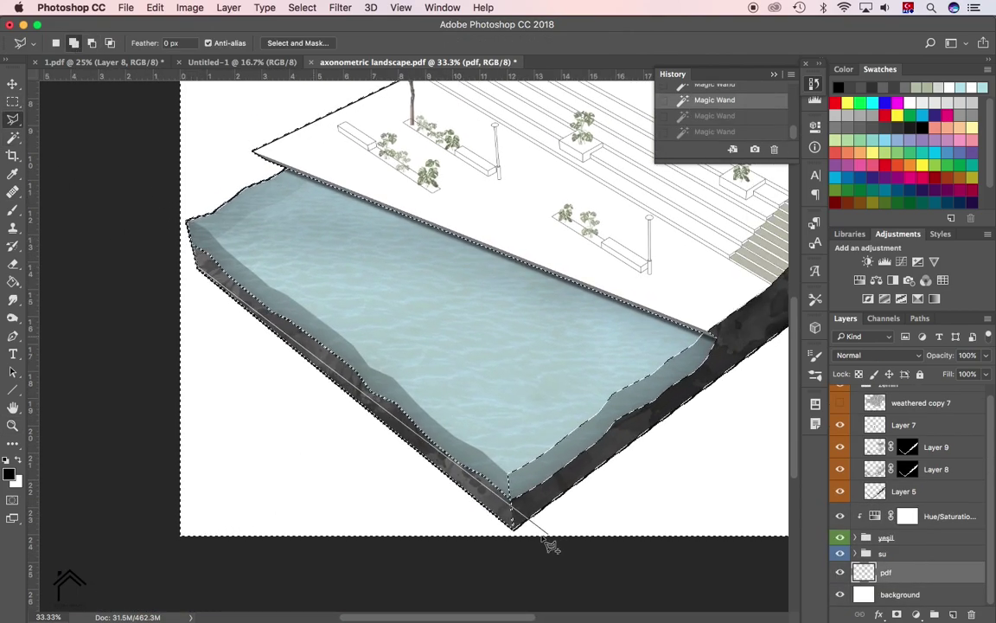
click(512, 526)
click(715, 339)
click(223, 249)
double_click(290, 311)
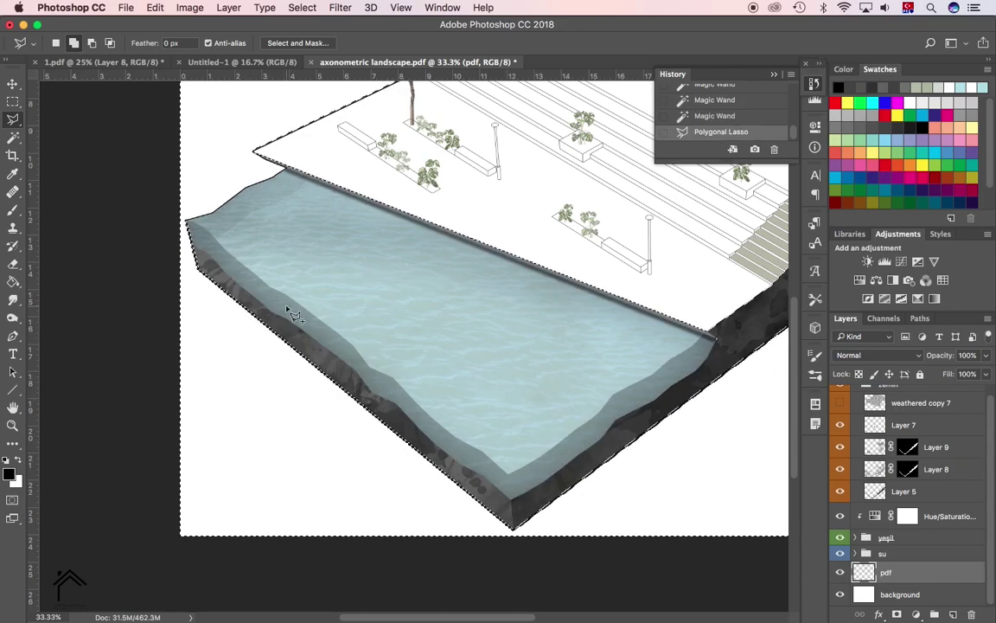
drag(480, 257, 230, 483)
click(301, 7)
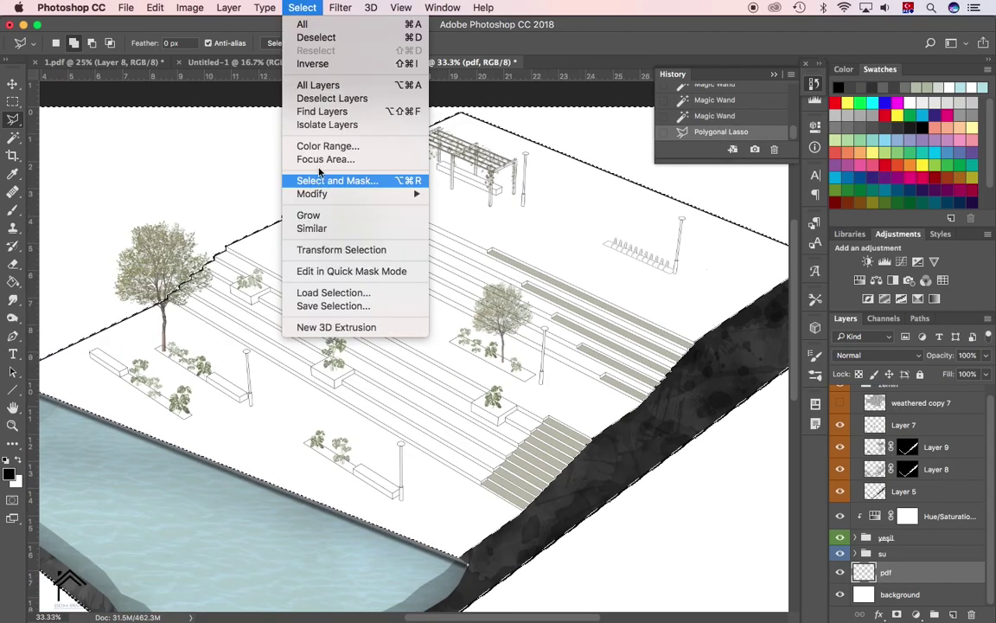
click(321, 62)
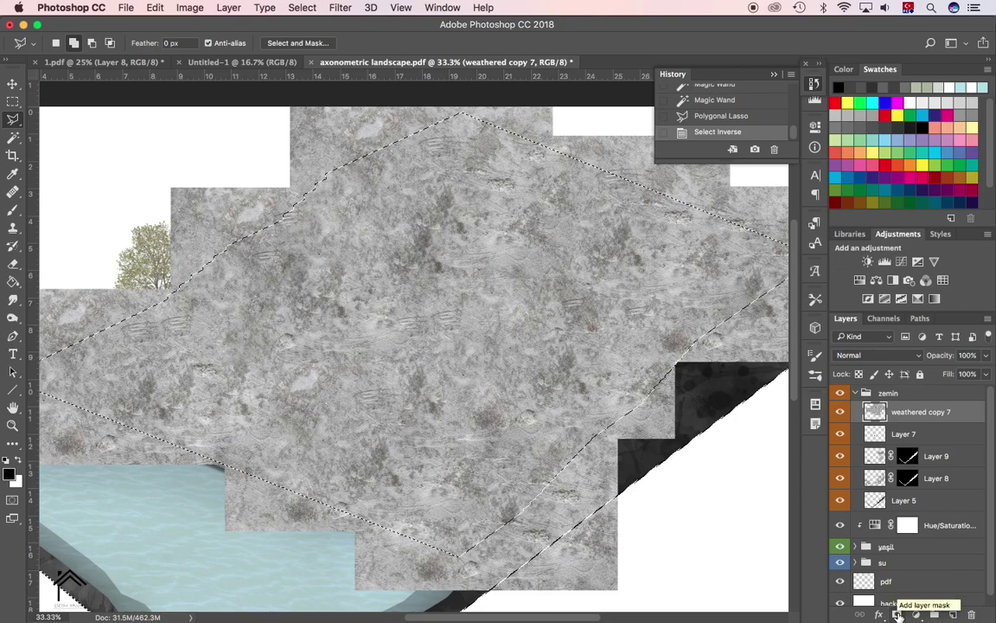
Step: Mask weathered copy 7 to that ground and set it to Multiply at 26% opacity
click(898, 614)
key(shift+alt+m)
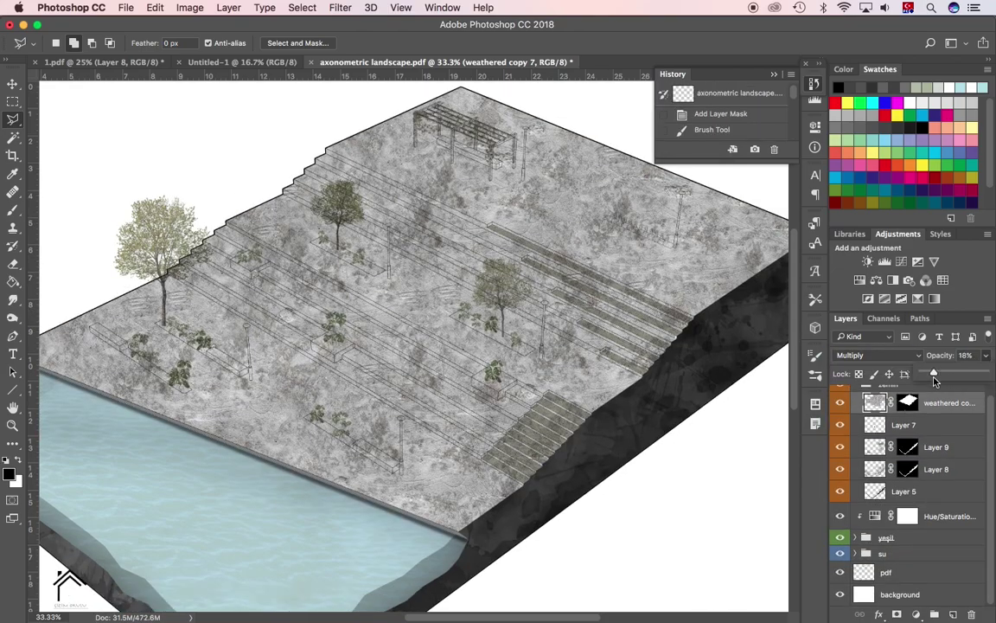
key(2)
key(6)
click(899, 574)
key(z)
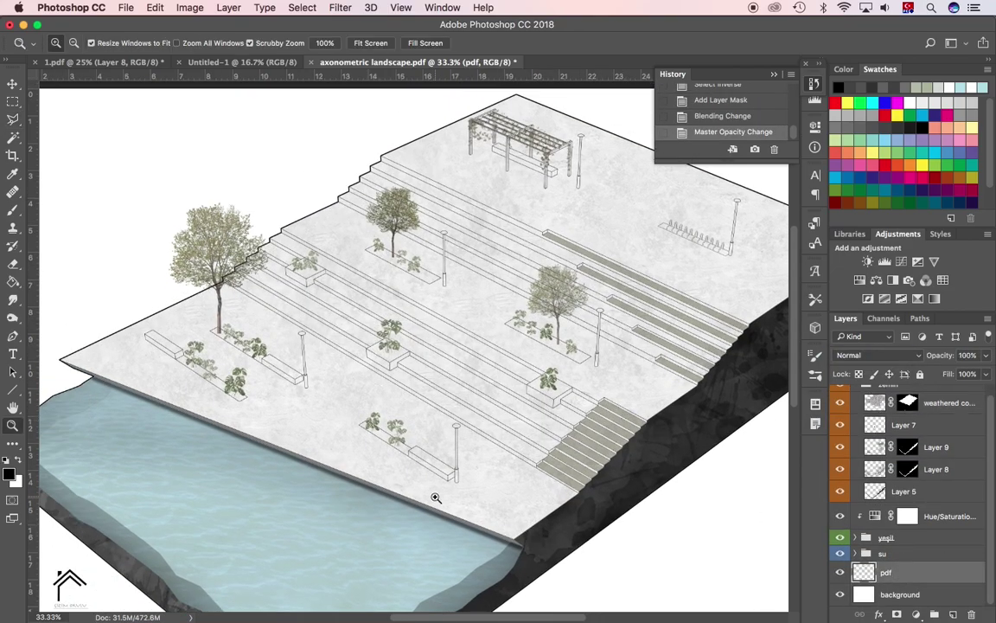
click(443, 495)
Step: Select the bench and planter end faces on the pdf layer and fill them black on new Layer 10
key(w)
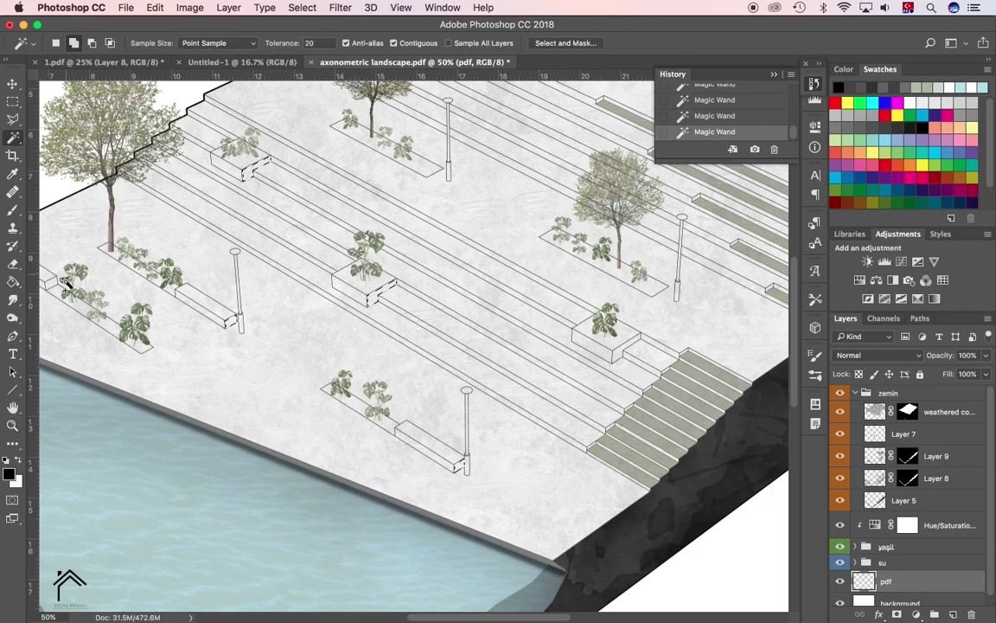
scroll(616, 357, up, 3)
scroll(616, 357, right, 3)
key(z)
click(422, 236)
key(w)
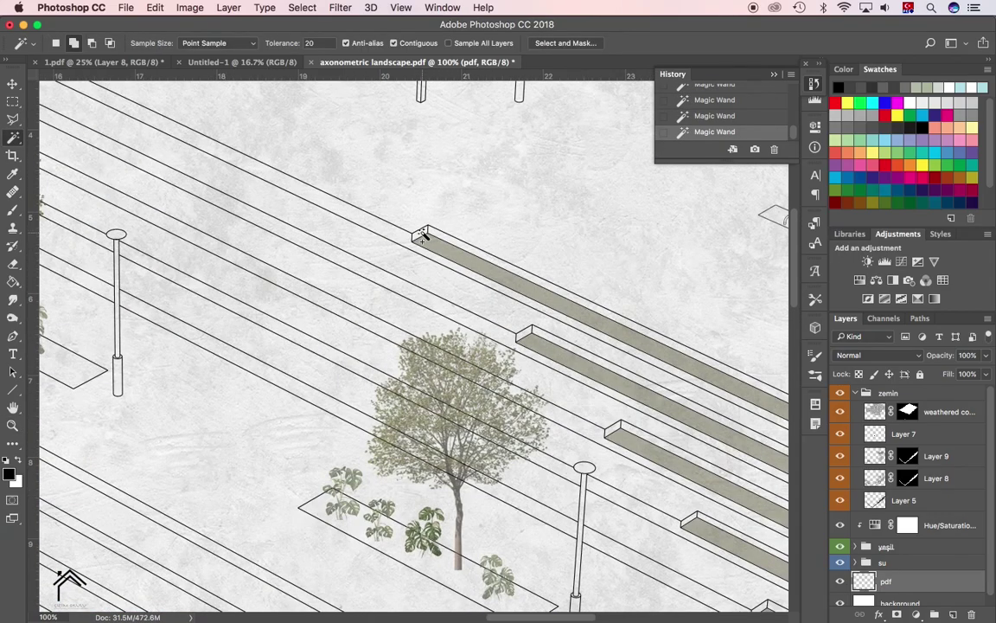
scroll(472, 258, down, 5)
scroll(538, 256, down, 5)
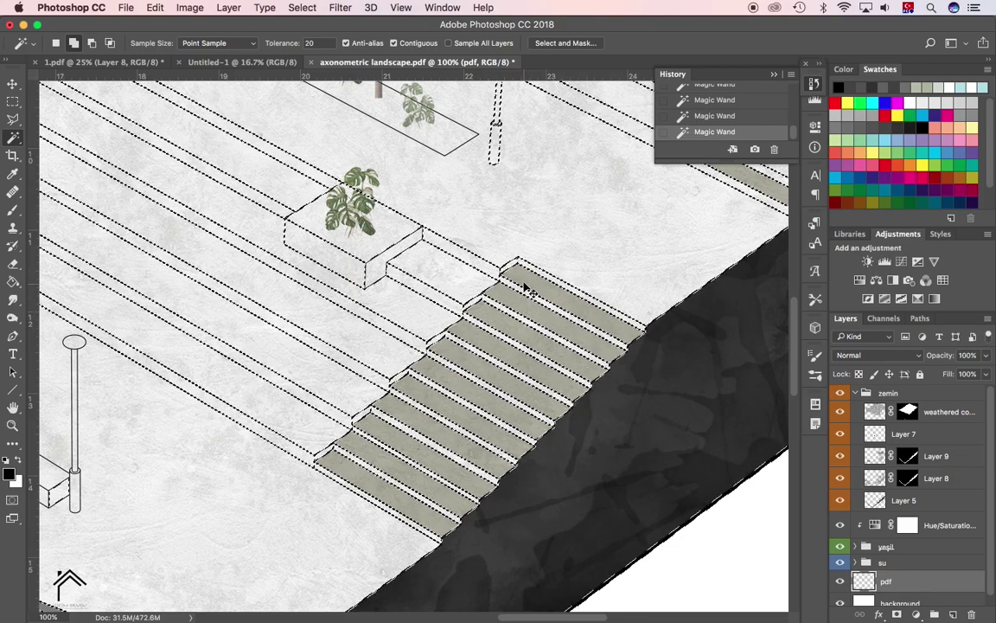
key(z)
alt+click(322, 459)
alt+click(346, 294)
key(ctrl+shift+alt+n)
key(g)
click(346, 294)
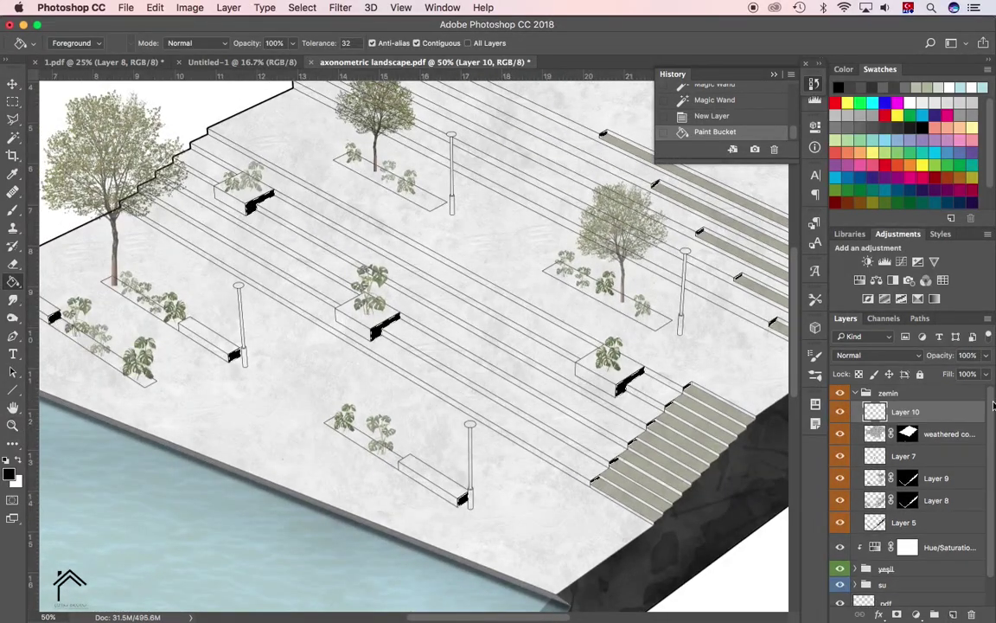
key(v)
scroll(415, 345, up, 3)
Step: Add a new gölge layer above Layer 4 in the yeşil group and choose a foliage brush
click(903, 528)
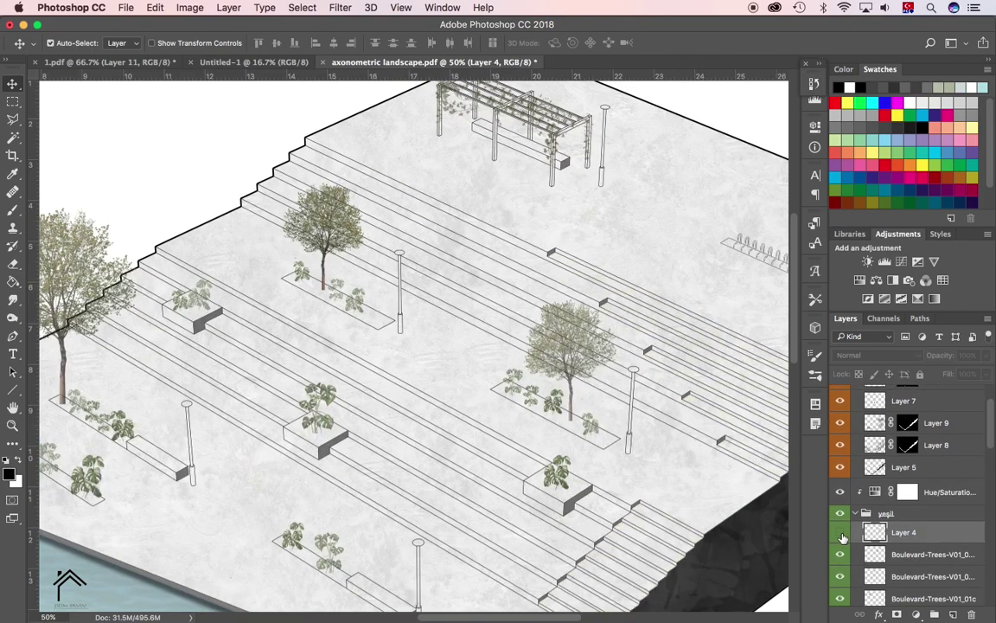
key(ctrl+shift+alt+n)
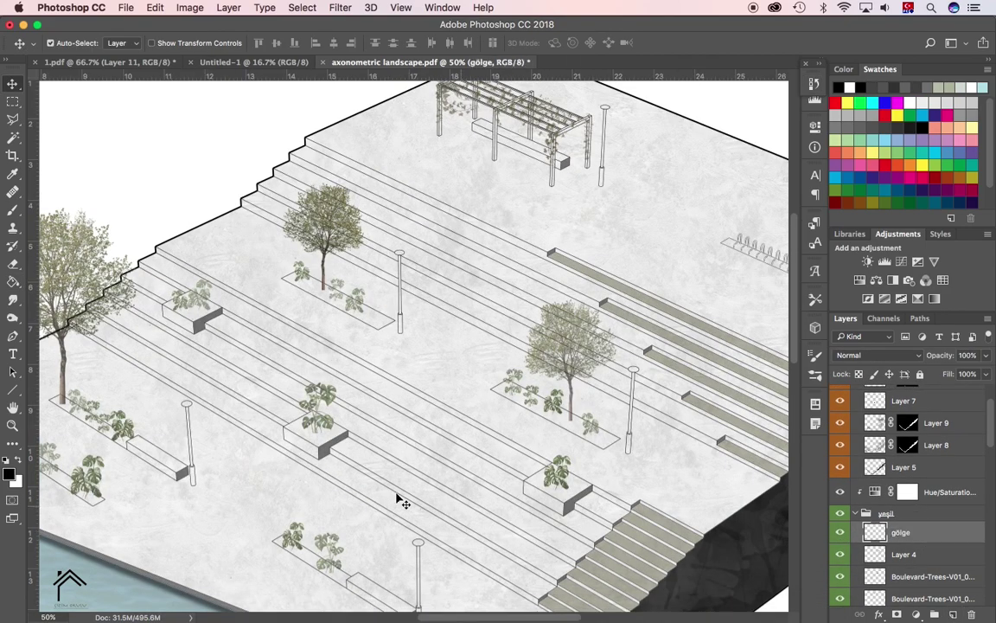
key(b)
click(59, 42)
drag(60, 337, 85, 345)
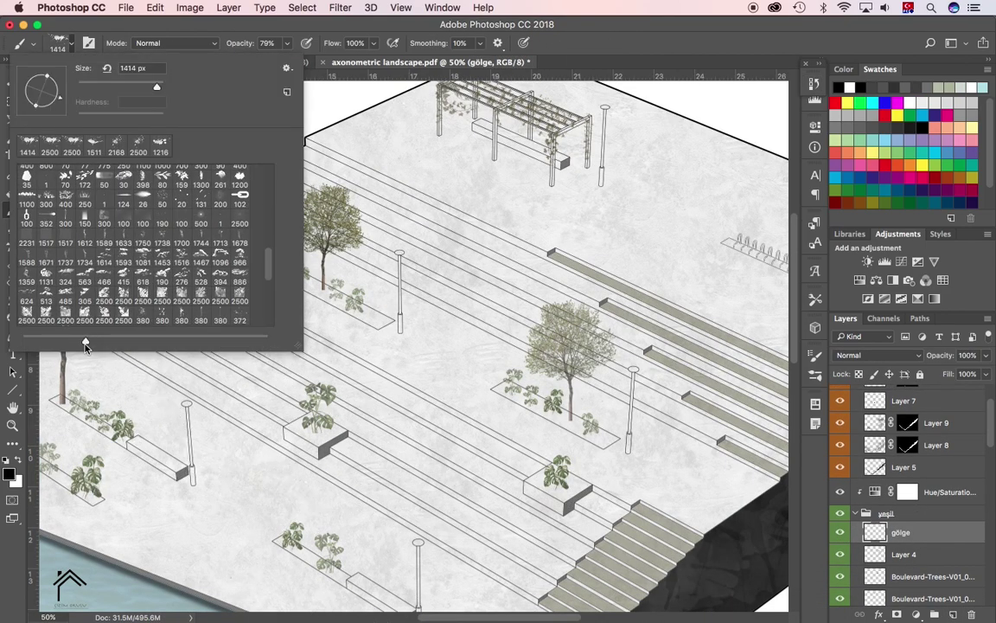
scroll(129, 242, up, 2)
double_click(216, 195)
scroll(243, 406, left, 5)
scroll(243, 406, down, 2)
Step: Paint soft grey shadows beneath the monstera plants in the lower-left planter with a size-50 brush
key(z)
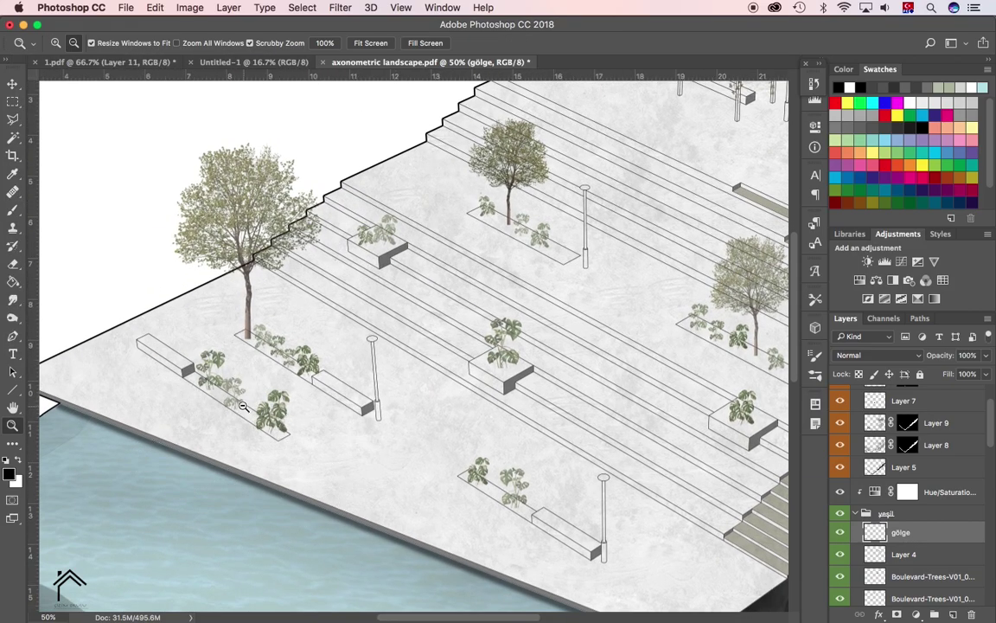
click(243, 407)
key(b)
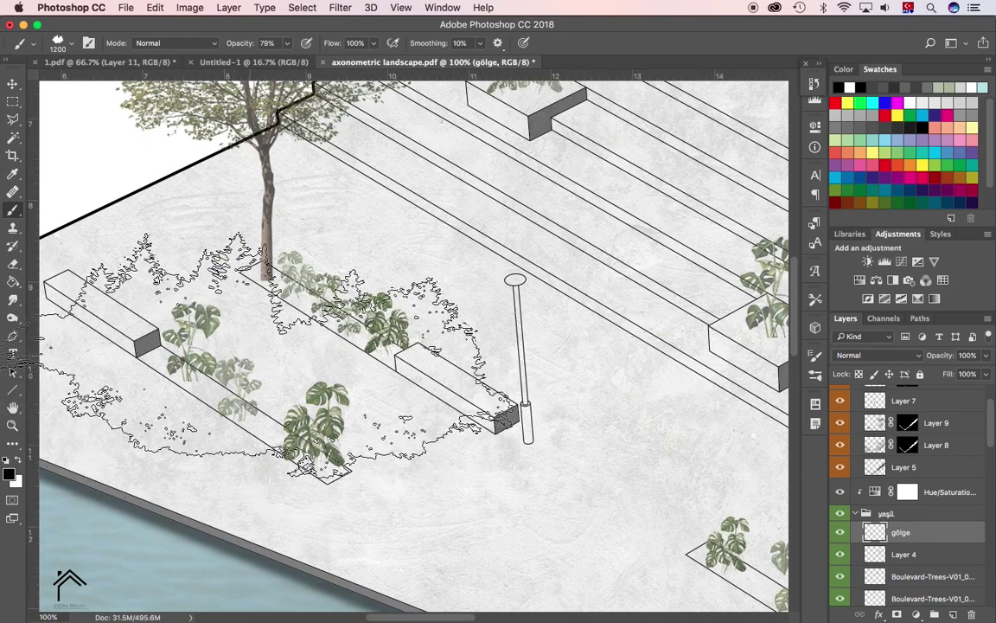
drag(344, 344, 289, 355)
scroll(206, 384, up, 2)
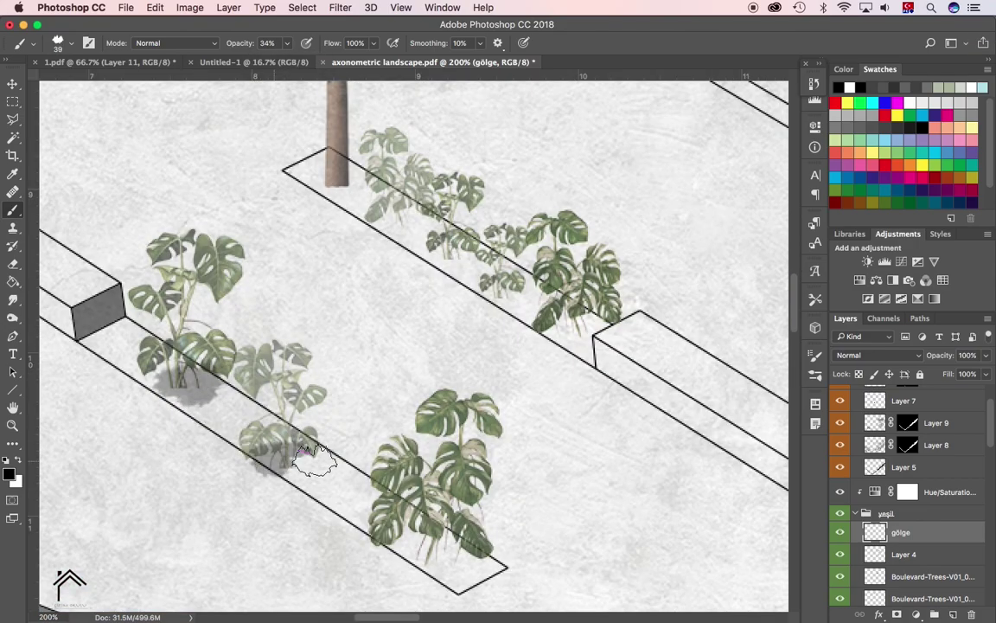
key(bracketright)
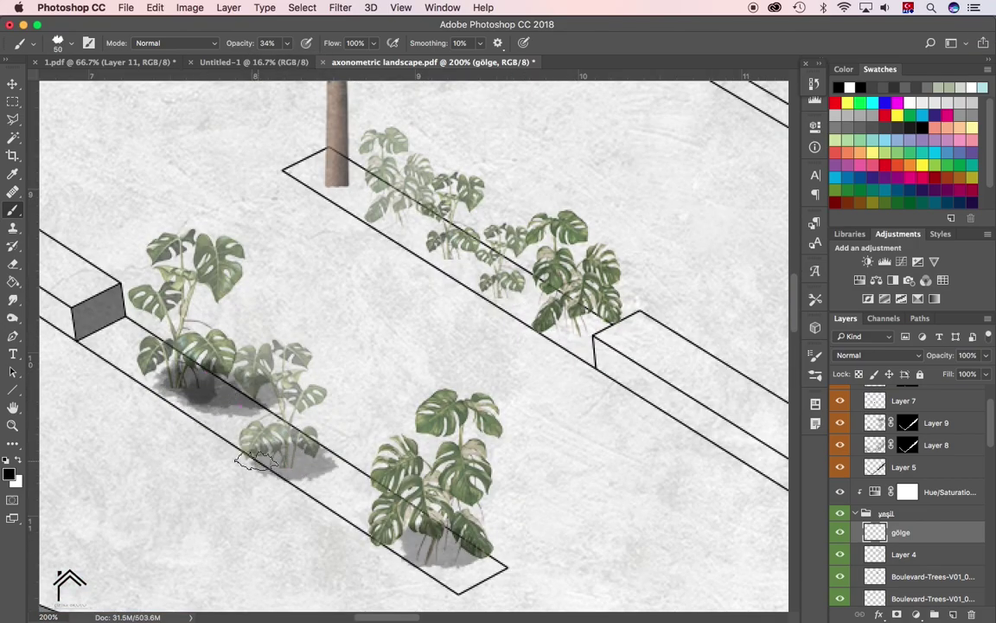
drag(256, 461, 407, 502)
drag(334, 473, 224, 346)
drag(510, 562, 406, 501)
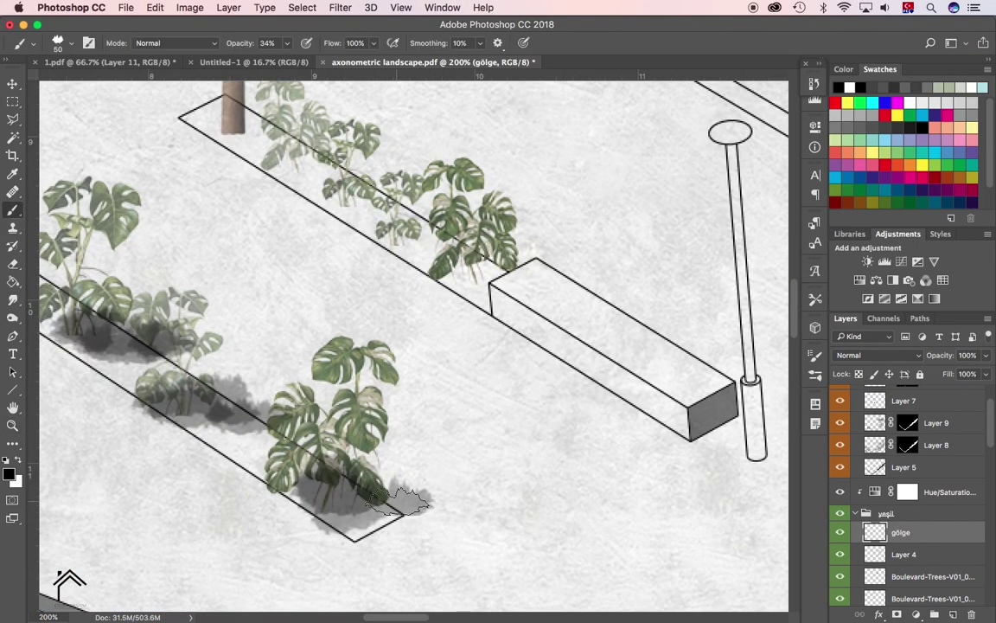
alt+click(357, 484)
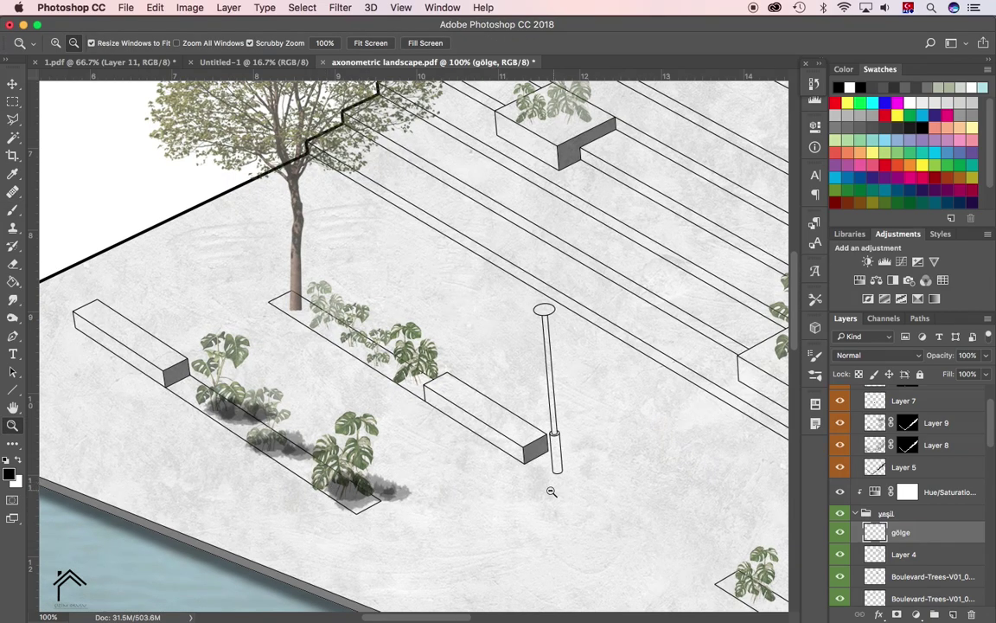
ctrl+click(473, 417)
ctrl+click(596, 494)
click(600, 441)
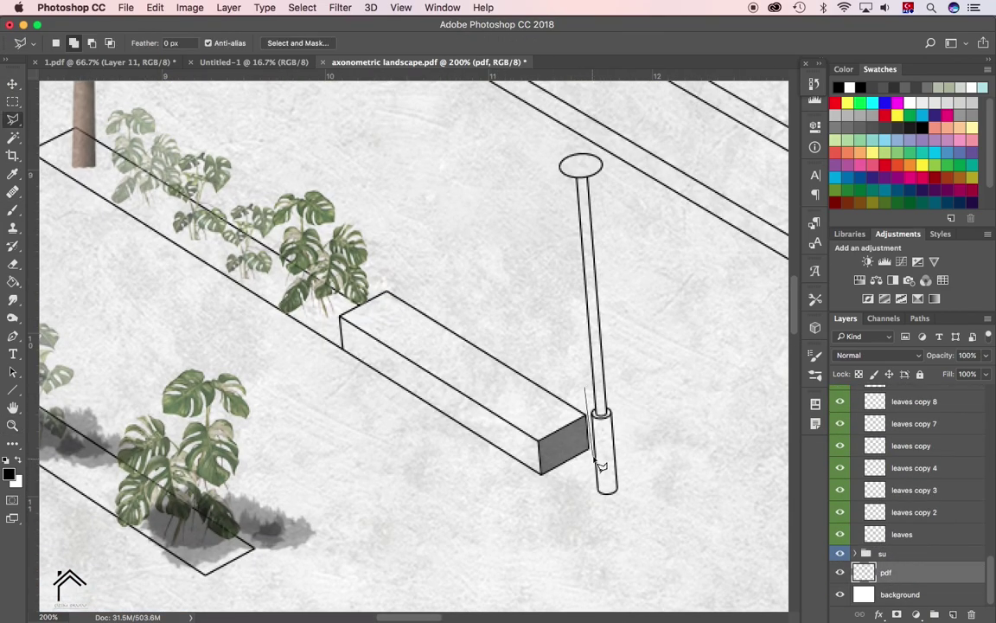
Step: Outline a bench shape selection and offset it slightly, then undo the change
click(134, 111)
click(733, 396)
key(v)
drag(733, 396, 595, 389)
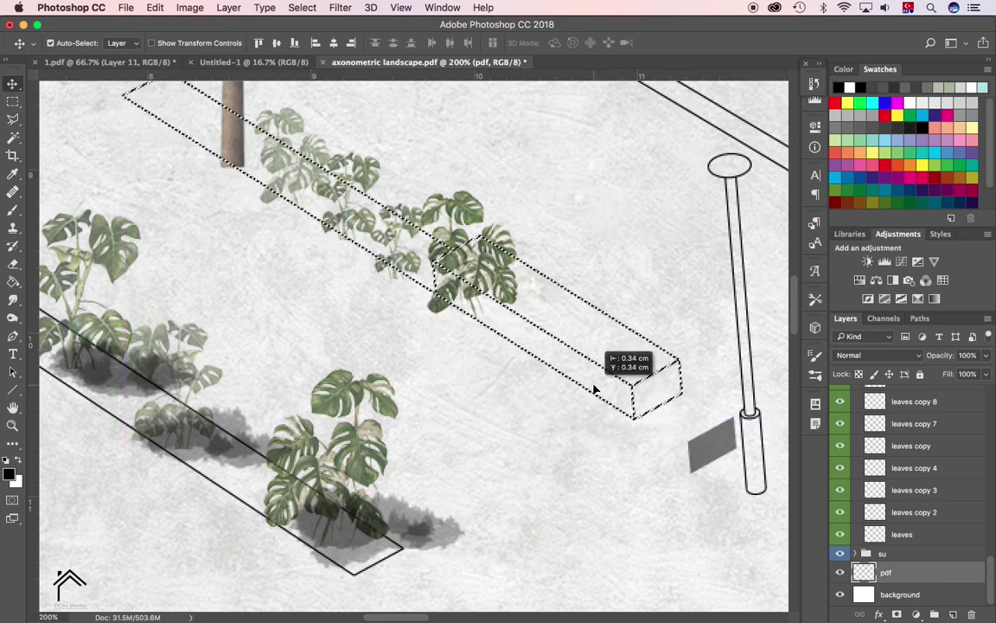
key(ctrl+d)
ctrl+click(414, 233)
key(ctrl+z)
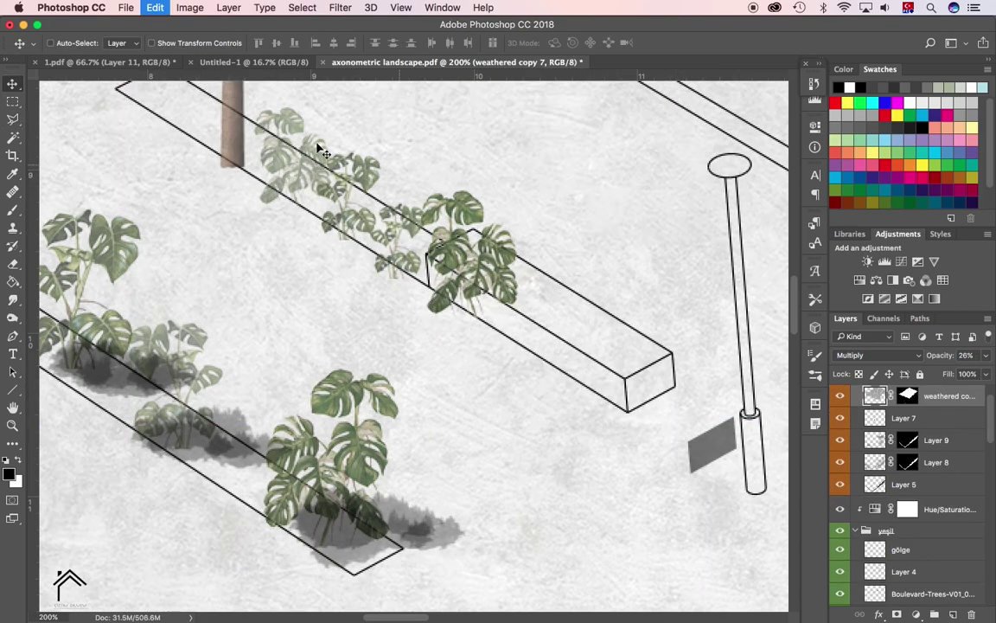
Step: On the plant copy layer, move the grey patch near the lamp post onto the bench end face
ctrl+click(458, 211)
scroll(415, 232, up, 5)
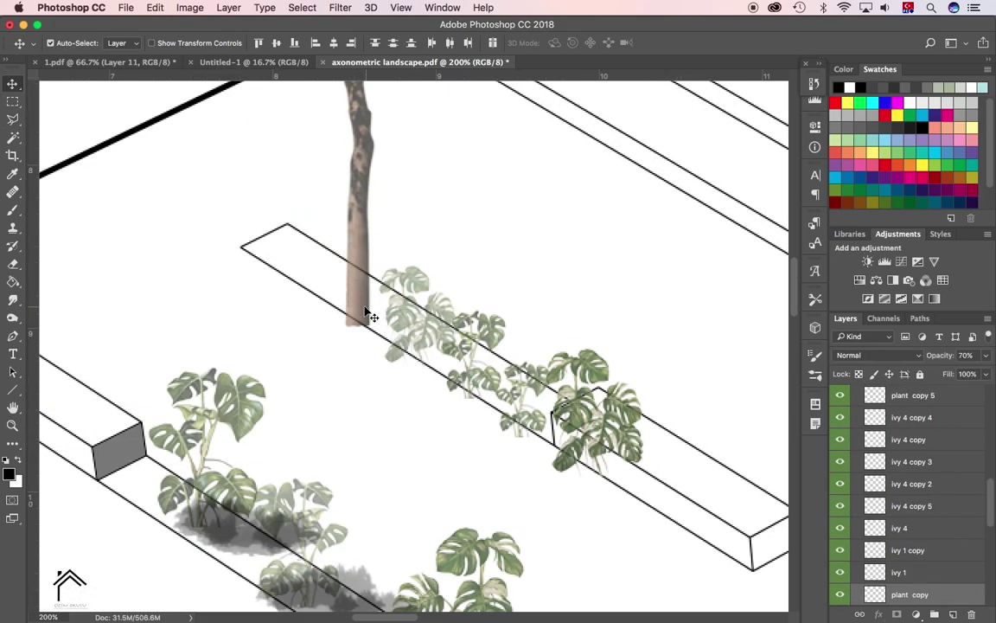
scroll(338, 284, down, 5)
key(m)
drag(603, 411, 700, 471)
key(v)
drag(640, 448, 578, 380)
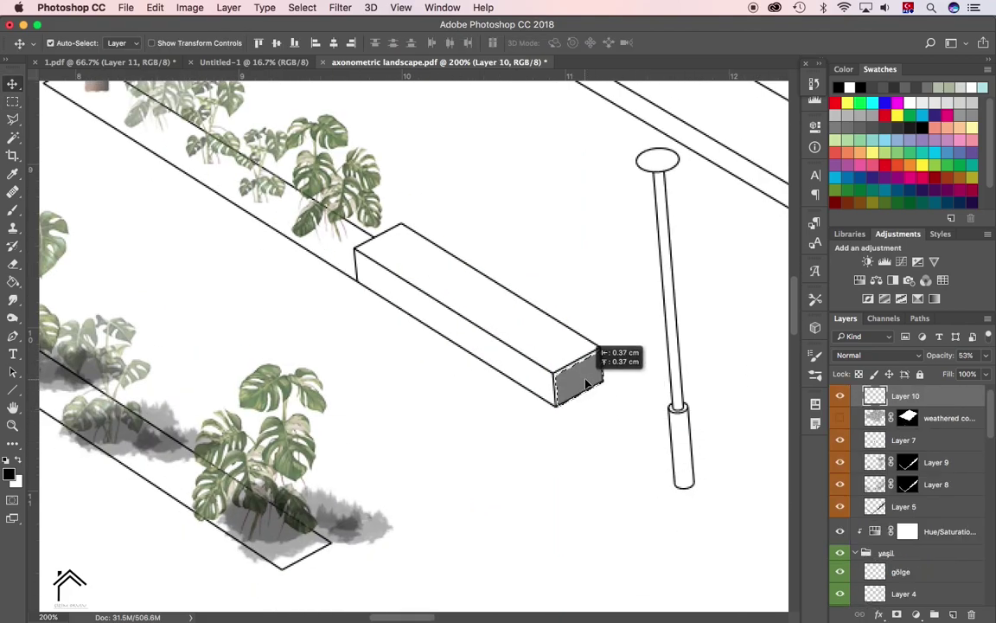
key(ctrl+d)
Step: Show the ground texture again and ready a 31 px brush on the gölge layer over the planters
click(840, 418)
scroll(967, 423, up, 1)
click(854, 393)
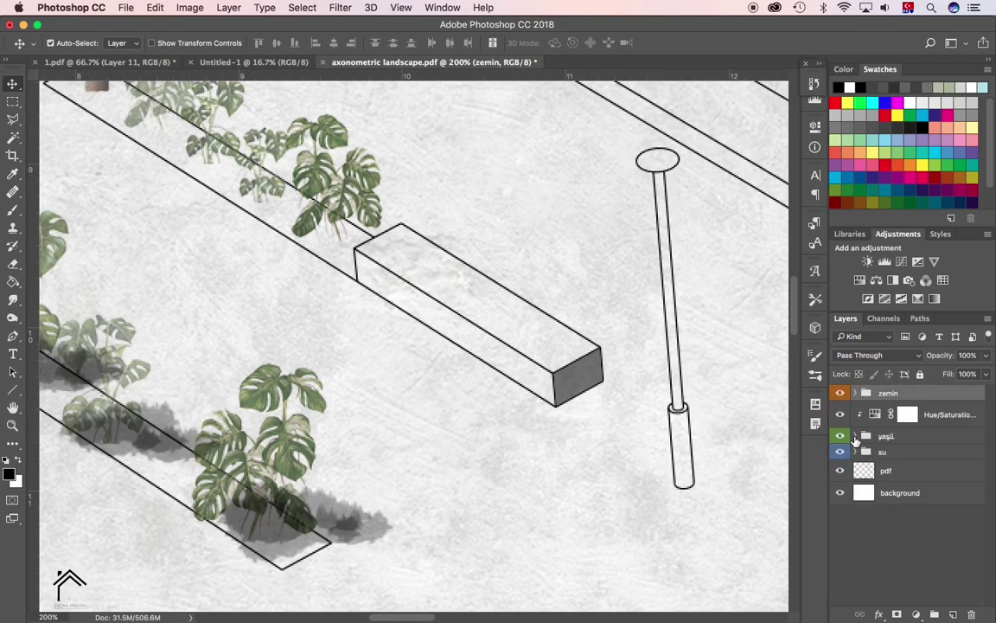
click(900, 455)
key(b)
drag(216, 118, 410, 236)
key(bracketleft)
key(bracketleft)
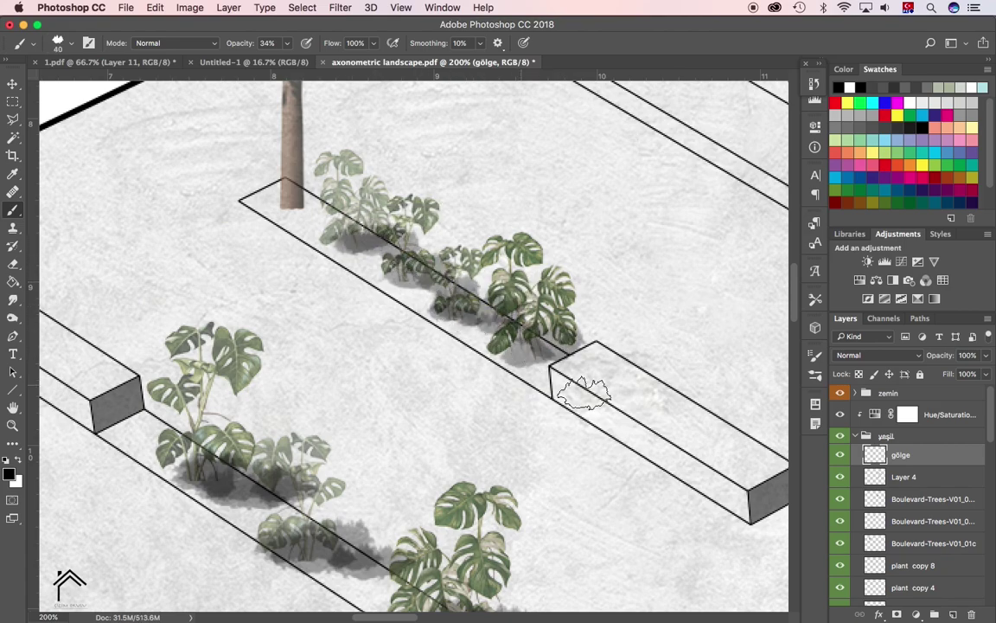
drag(519, 414, 505, 370)
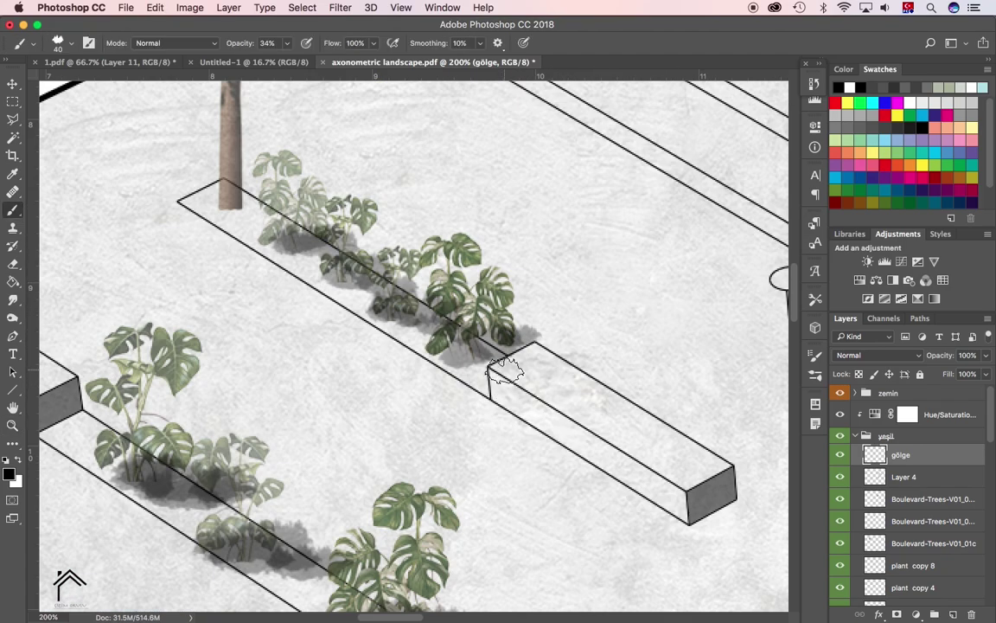
mouse_move(431, 412)
mouse_down()
mouse_move(322, 362)
mouse_move(130, 216)
mouse_up()
click(444, 415)
drag(459, 441, 439, 449)
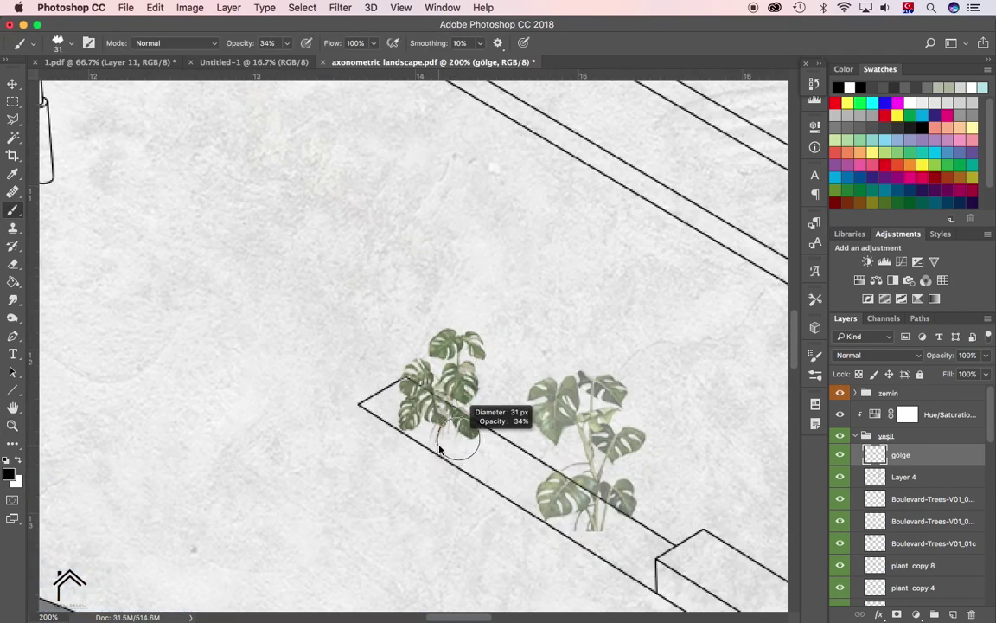
Step: Paint soft grey shadows under the first plants, the raised planter, and plants right of the tree
drag(605, 524, 700, 519)
drag(432, 433, 527, 437)
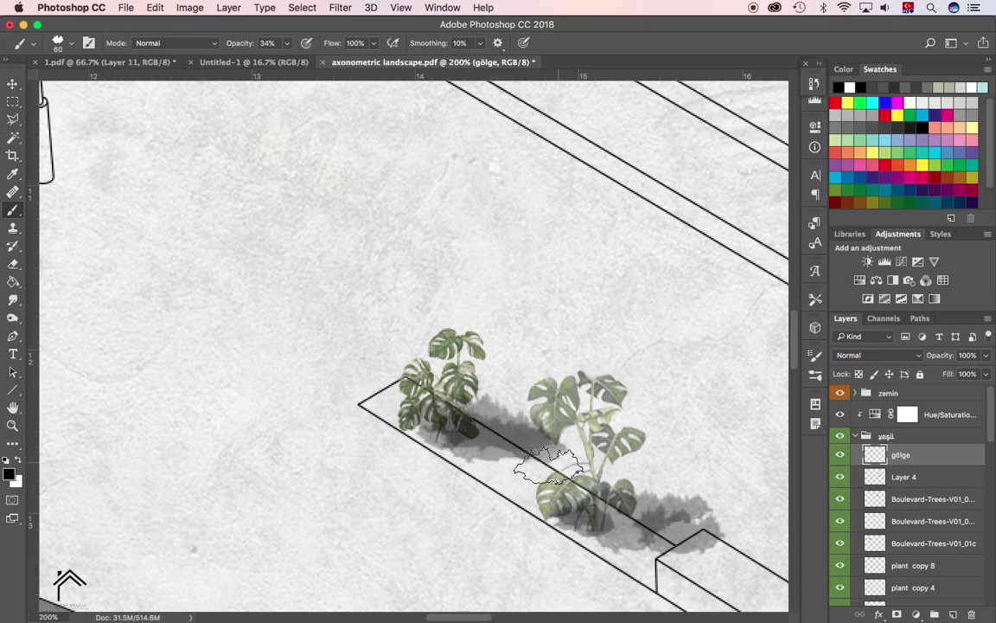
key(z)
drag(365, 438, 516, 380)
key(b)
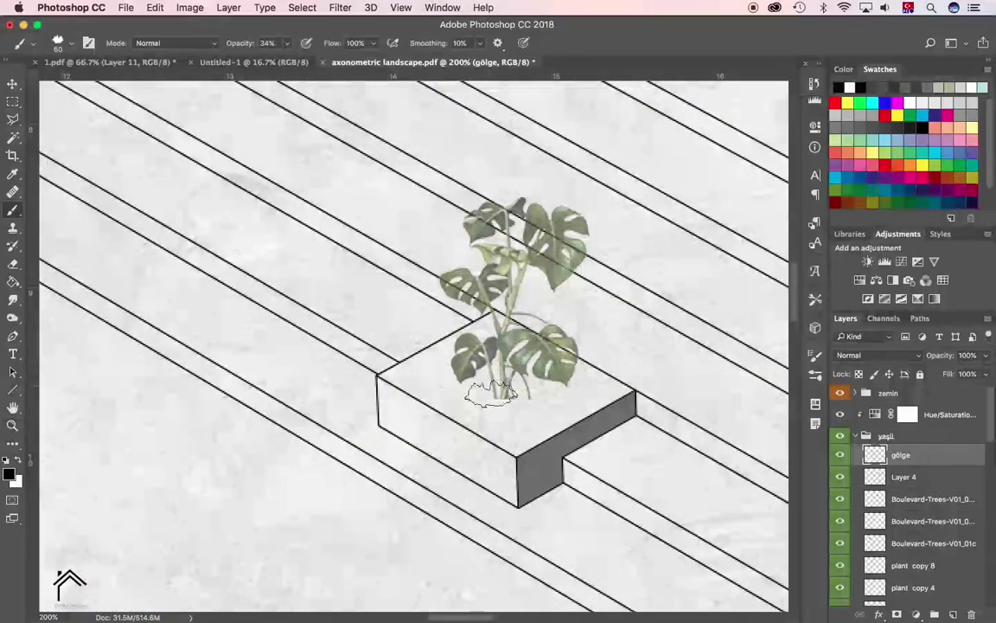
mouse_move(601, 411)
mouse_down()
mouse_move(394, 321)
mouse_move(529, 304)
mouse_up()
key(bracketleft)
key(bracketleft)
key(bracketleft)
drag(445, 370, 426, 292)
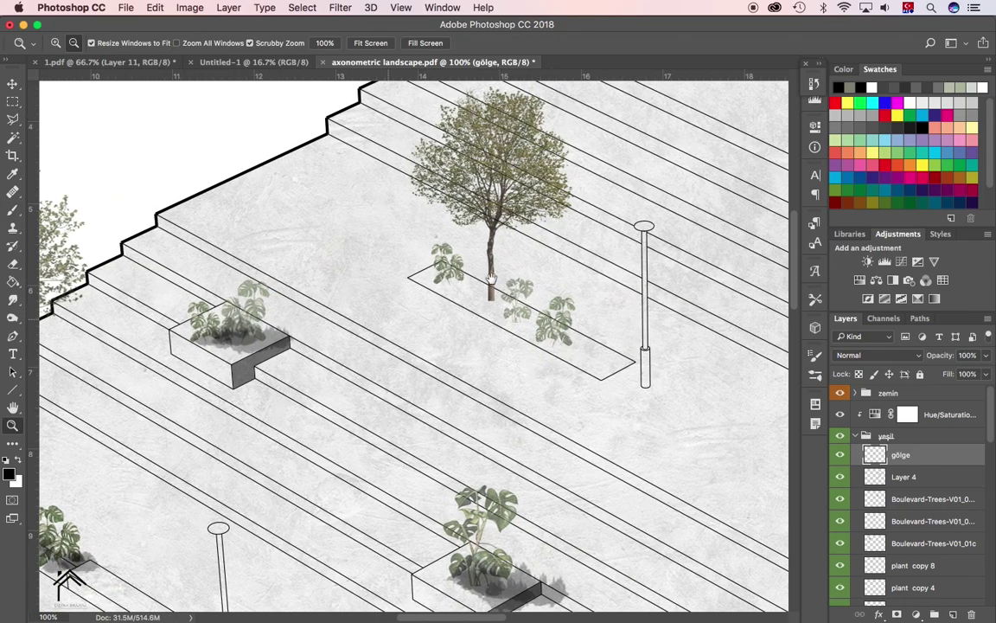
key(bracketleft)
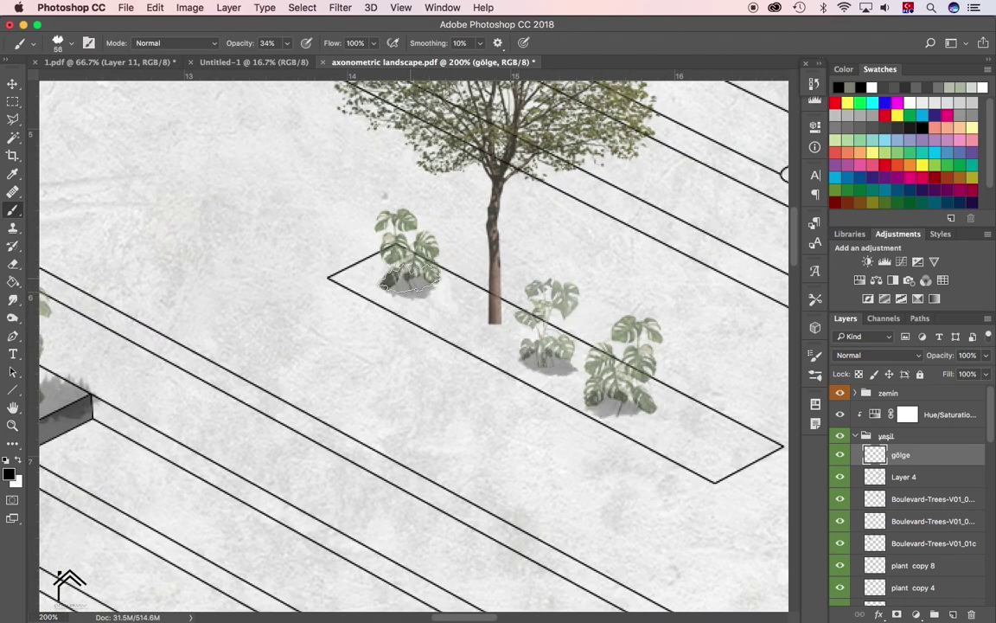
drag(538, 363, 648, 424)
Step: Paint shadows around the next tree planter and raised planter, then zoom out to review them
drag(523, 436, 545, 441)
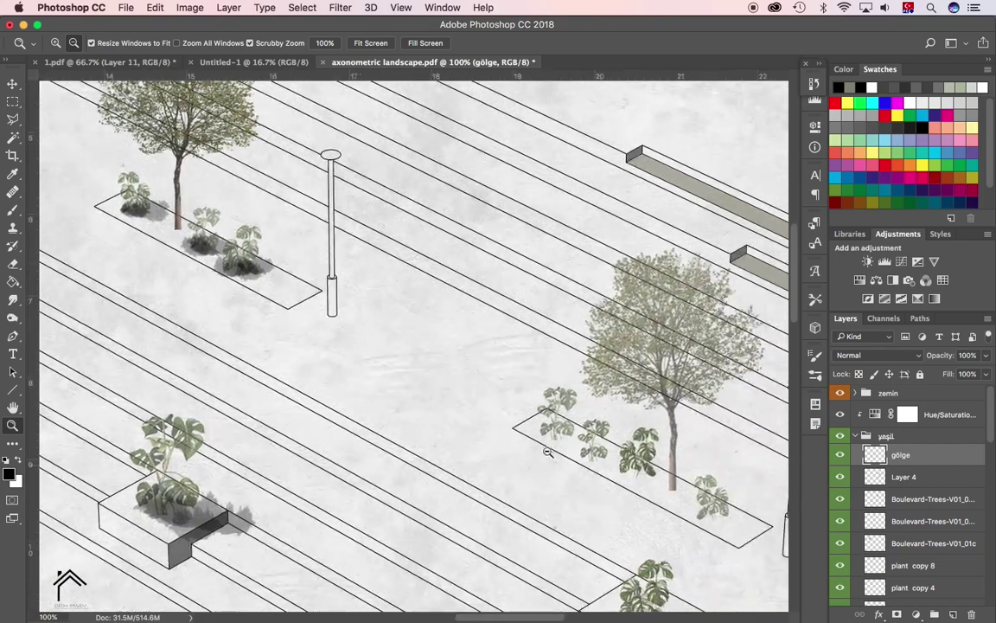
scroll(688, 501, right, 3)
scroll(688, 502, down, 2)
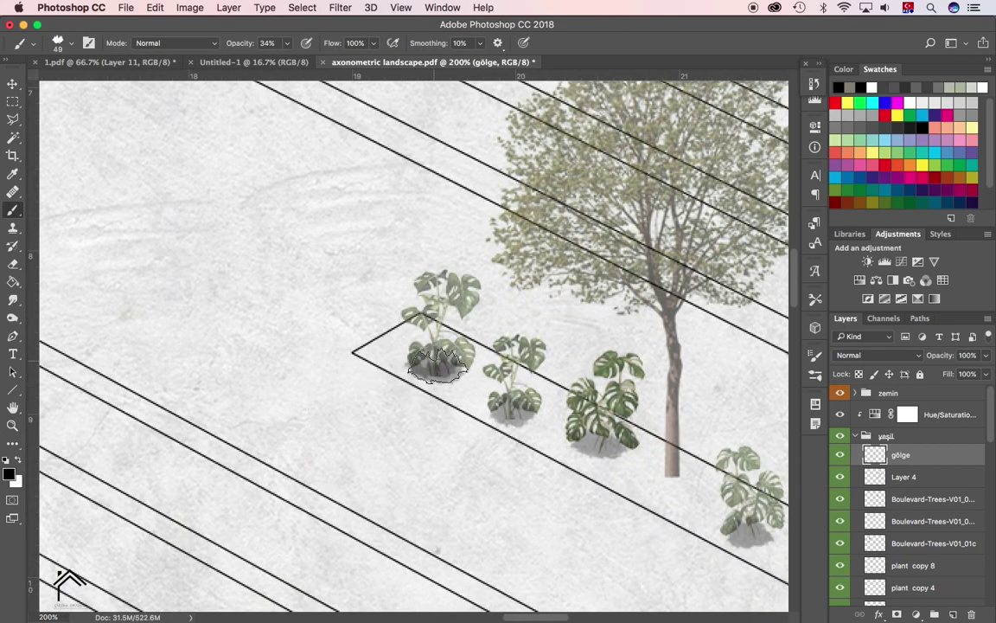
scroll(553, 397, down, 2)
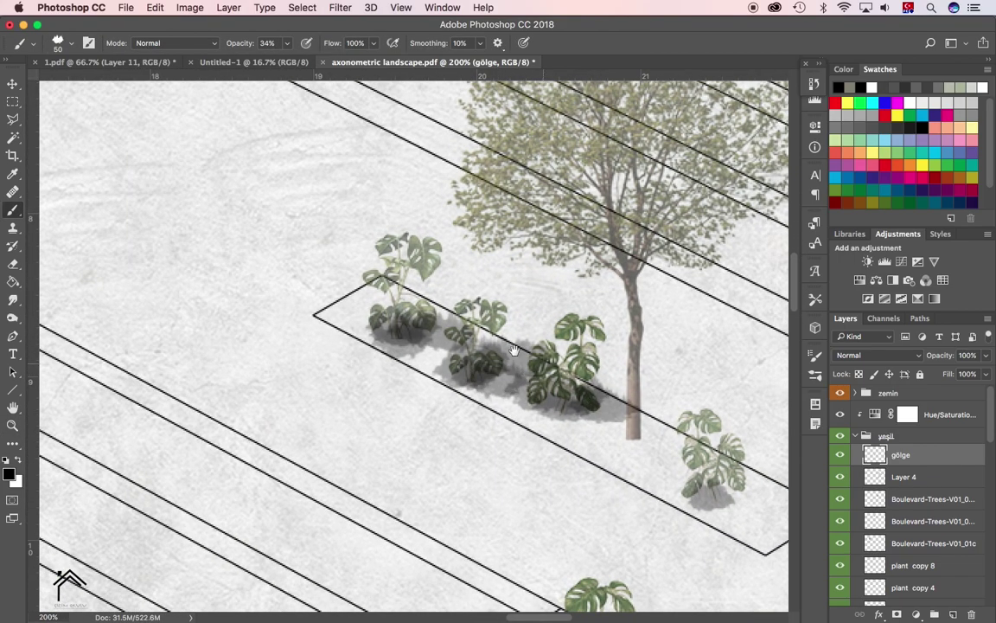
scroll(553, 398, right, 3)
drag(528, 389, 640, 424)
scroll(451, 502, down, 3)
scroll(451, 501, up, 2)
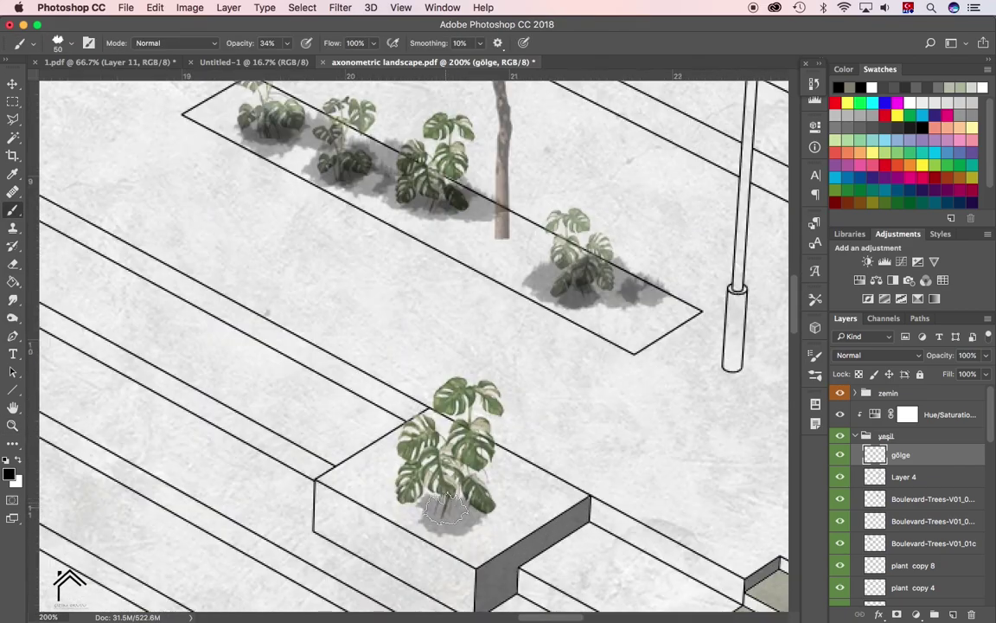
drag(406, 450, 489, 476)
key(z)
alt+click(368, 358)
scroll(445, 291, left, 5)
scroll(445, 290, up, 1)
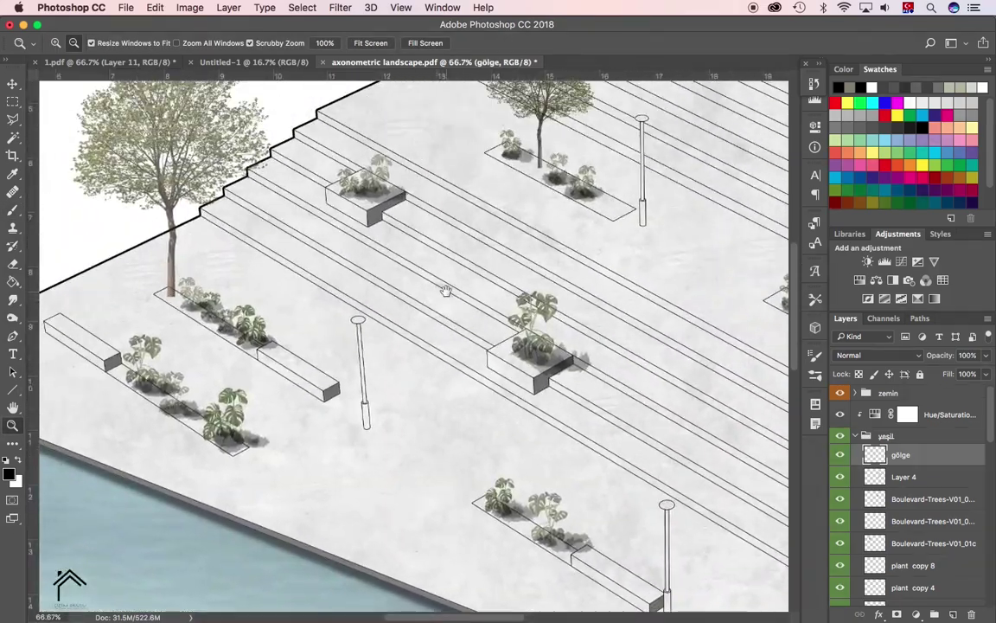
Step: Set the gölge layer to Multiply blend mode at 57% opacity
drag(985, 375, 957, 374)
click(877, 354)
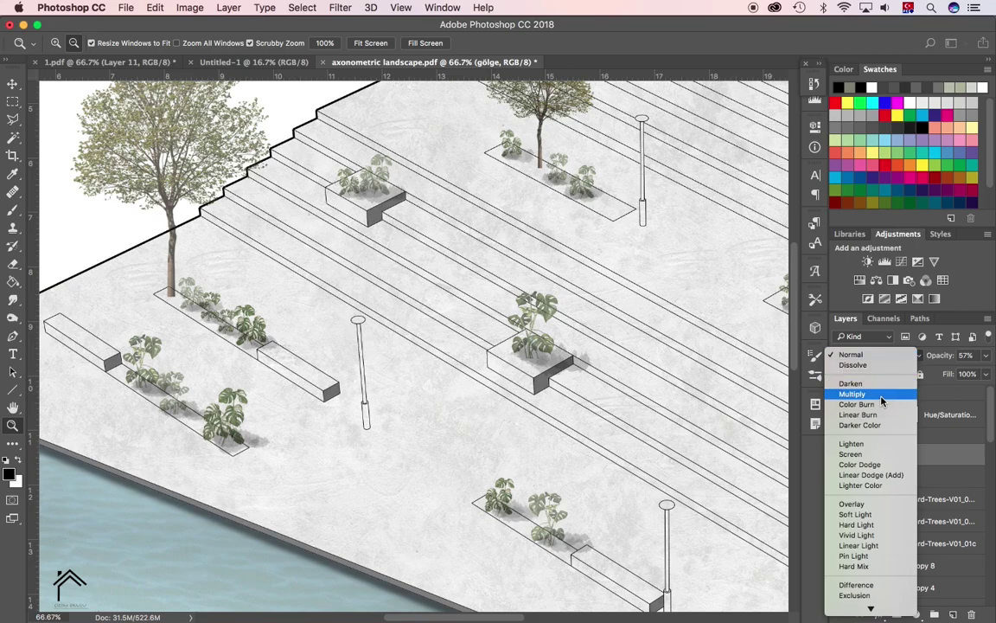
click(864, 391)
alt+click(440, 401)
scroll(440, 400, left, 3)
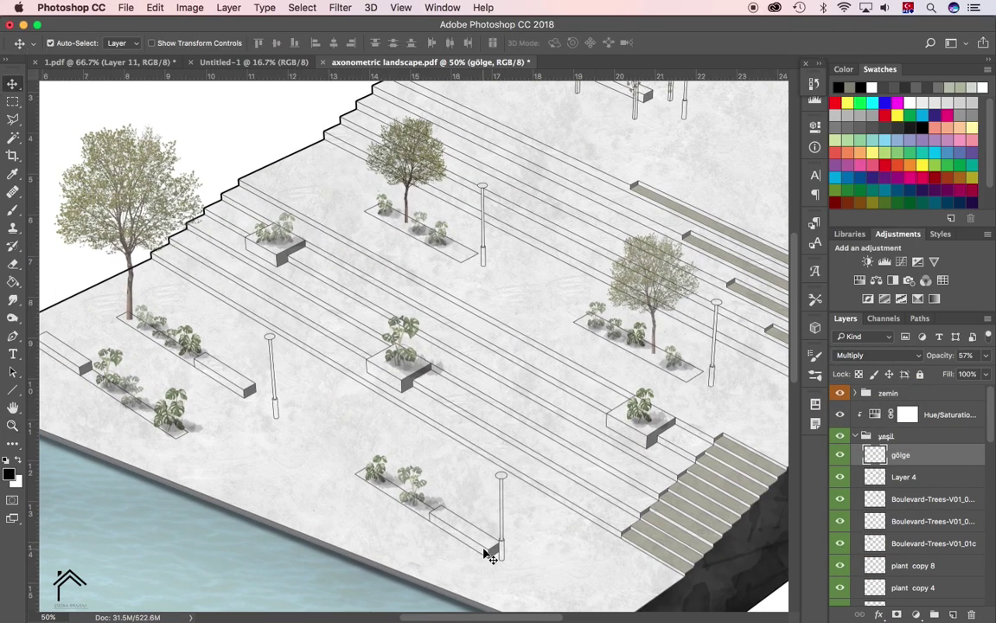
Step: Magic Wand the bench beside the planters and pick a zemin-group layer for the fill
key(w)
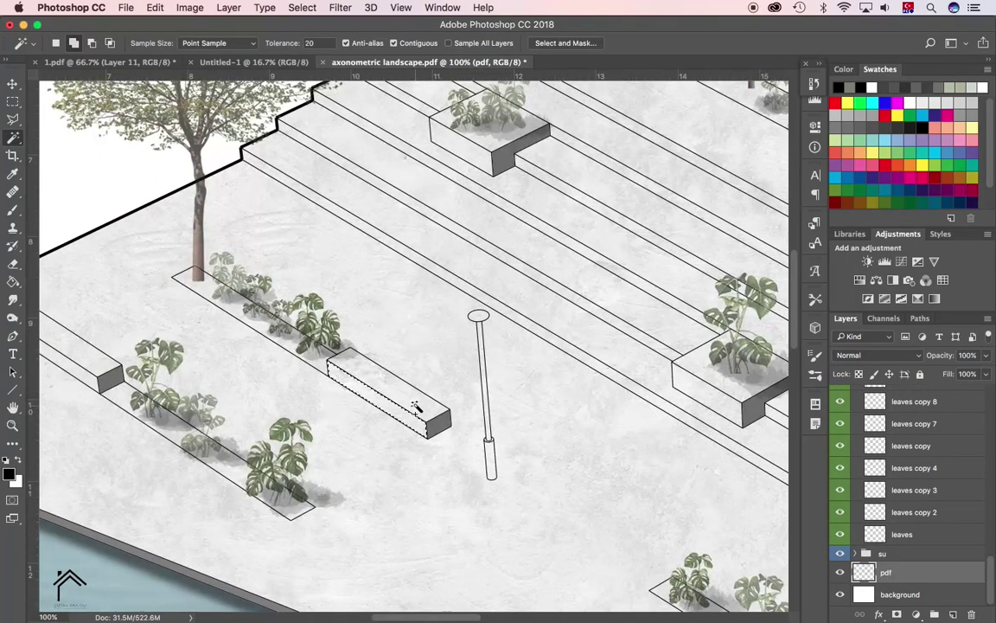
shift+click(341, 421)
scroll(342, 421, right, 10)
scroll(341, 421, right, 5)
scroll(318, 127, up, 3)
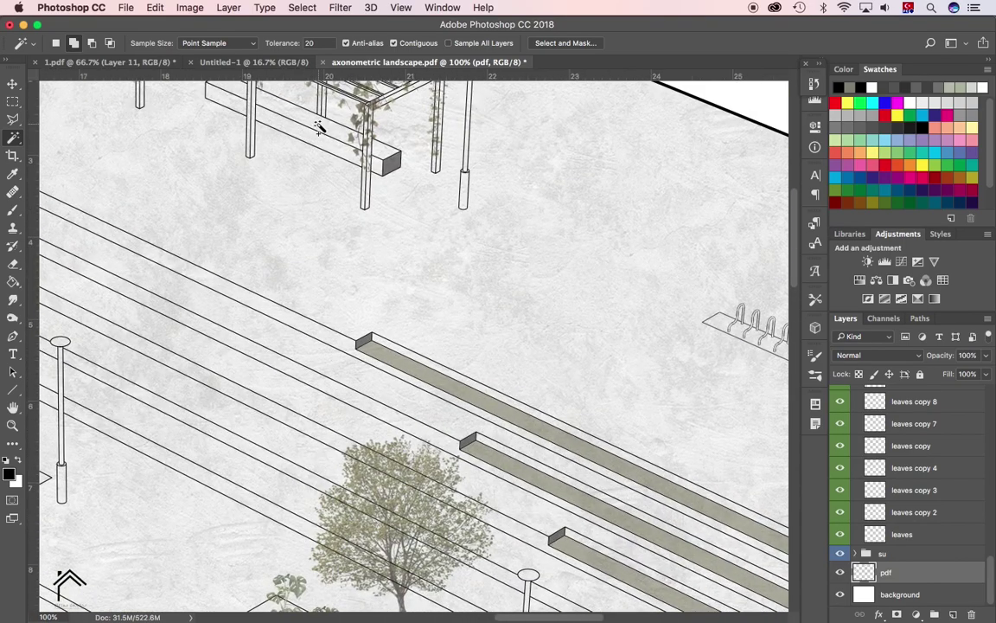
scroll(952, 516, up, 5)
scroll(929, 530, up, 5)
click(904, 412)
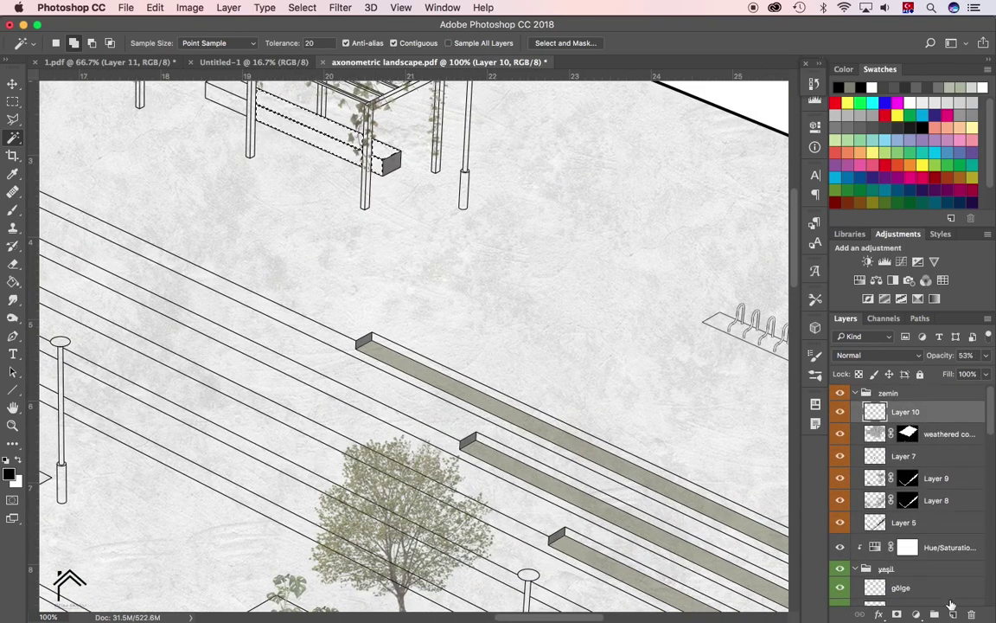
Step: With Paint Bucket ready, return to the pdf line layer and select the bench end face
key(g)
scroll(326, 233, left, 5)
scroll(327, 233, up, 2)
scroll(939, 536, down, 10)
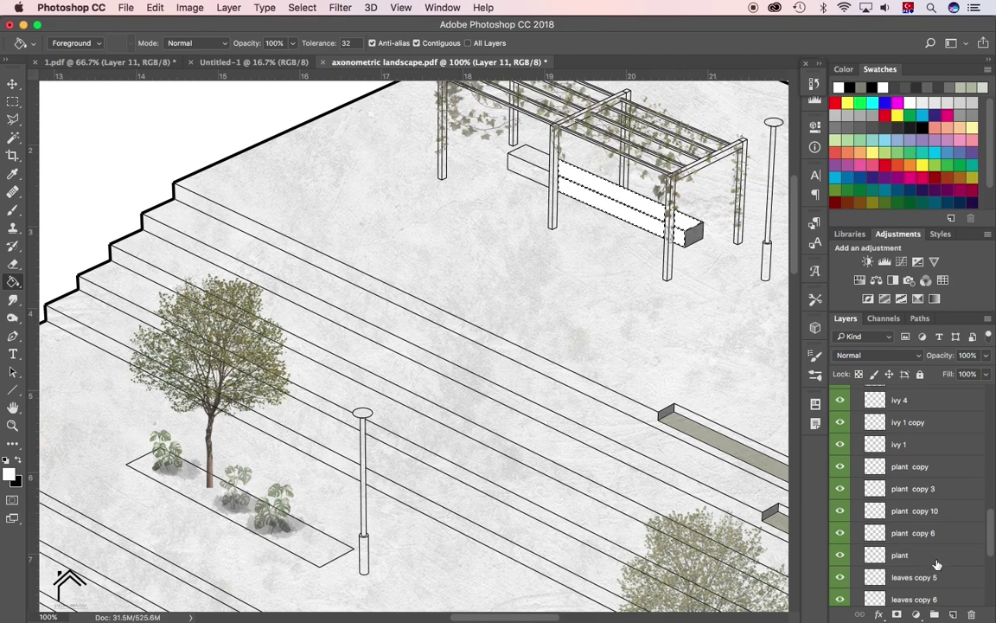
click(886, 573)
key(w)
scroll(908, 443, up, 5)
scroll(909, 443, up, 5)
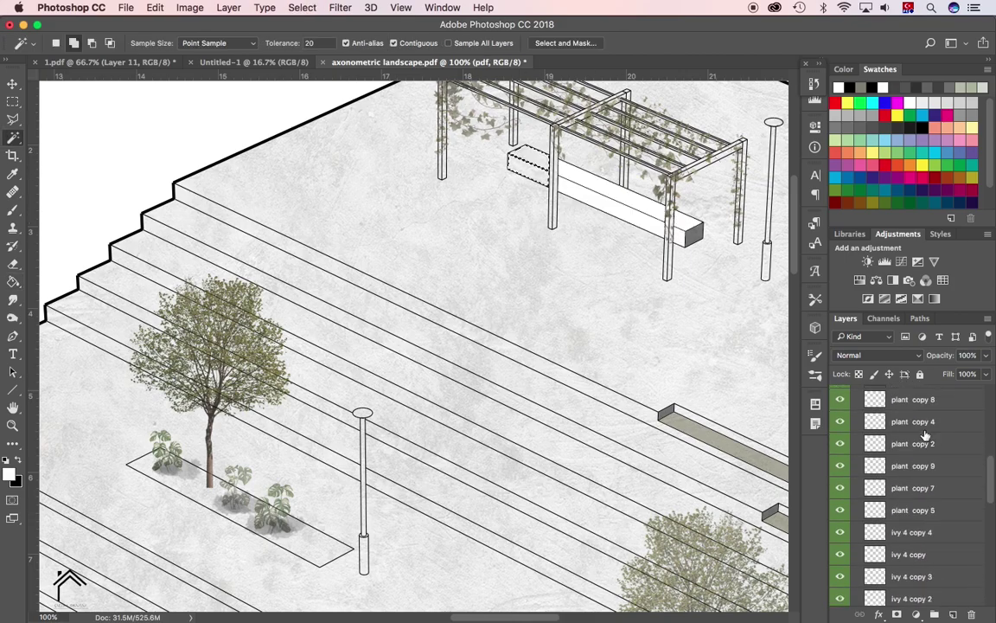
click(904, 411)
Step: Choose the weathered concrete texture layer and zoom in on the bench and lamp post
key(z)
scroll(444, 214, down, 2)
scroll(444, 214, down, 3)
scroll(443, 214, left, 1)
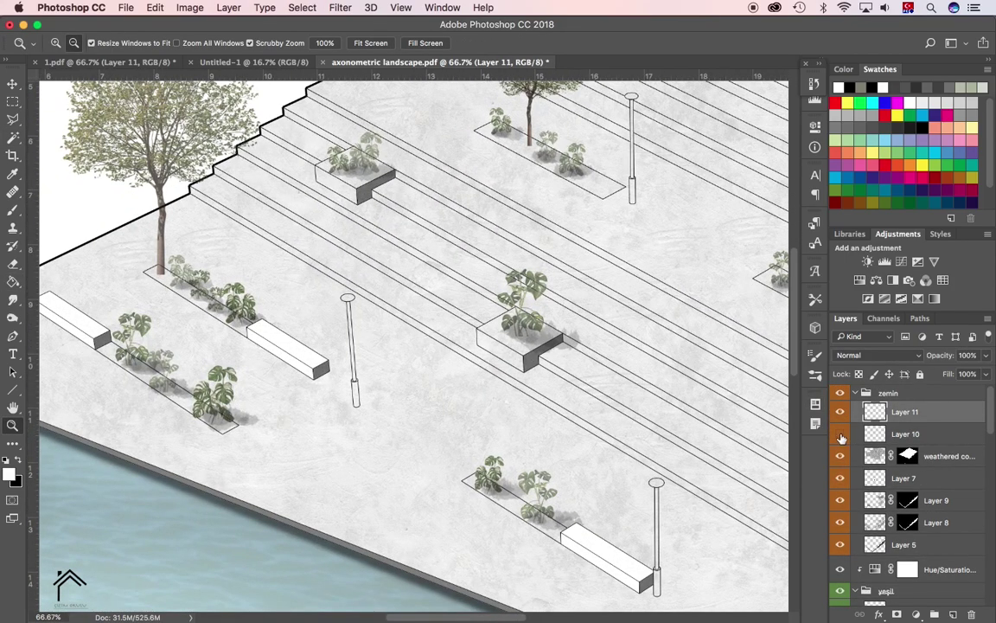
click(917, 455)
scroll(568, 311, right, 3)
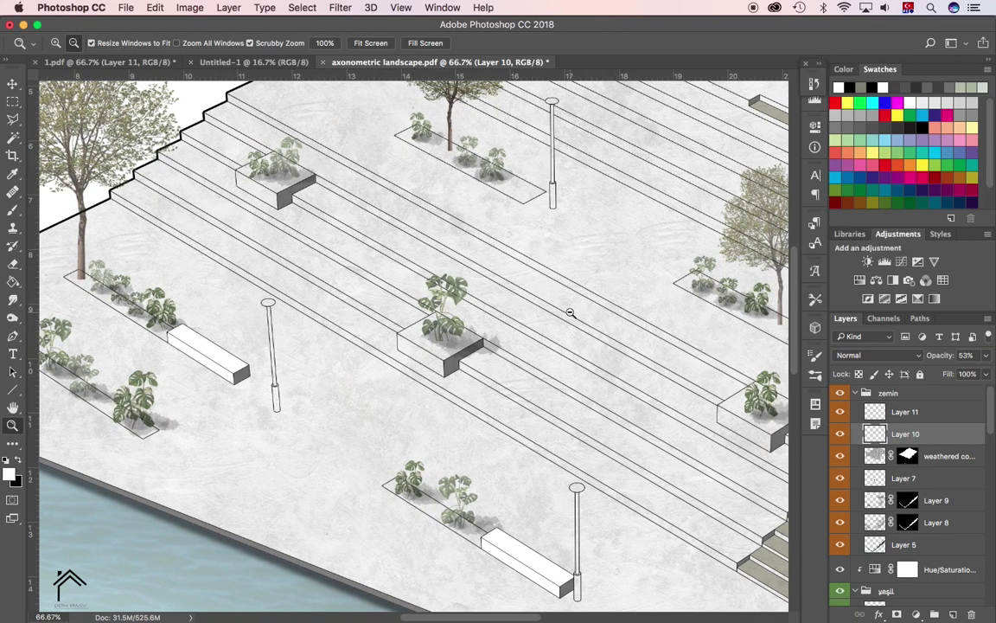
scroll(517, 259, right, 2)
click(553, 519)
Step: Set up a 9 px brush for masking the lamp posts
key(b)
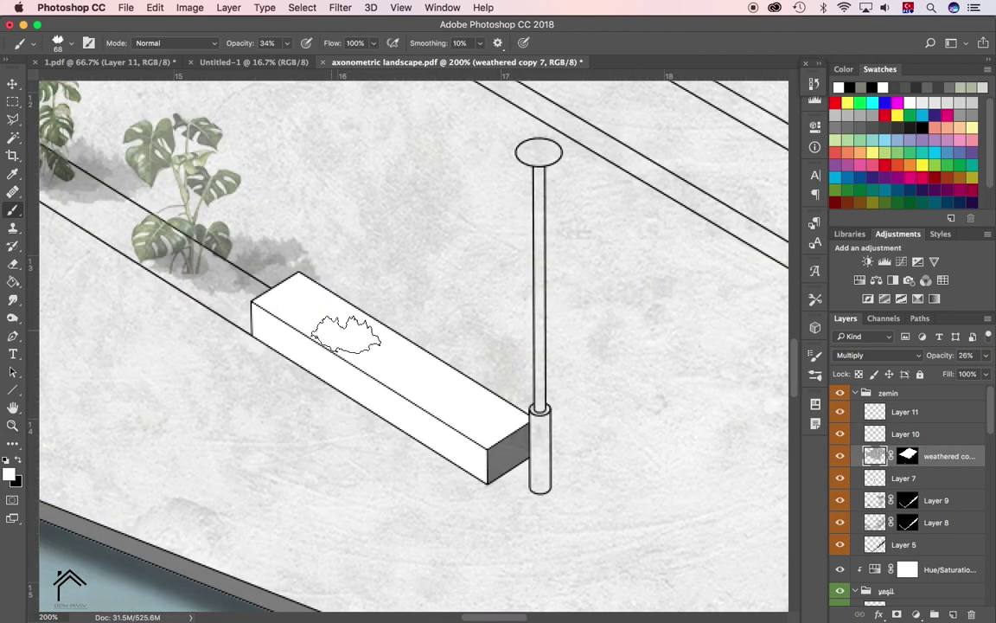
click(58, 42)
scroll(519, 389, up, 3)
drag(540, 402, 535, 403)
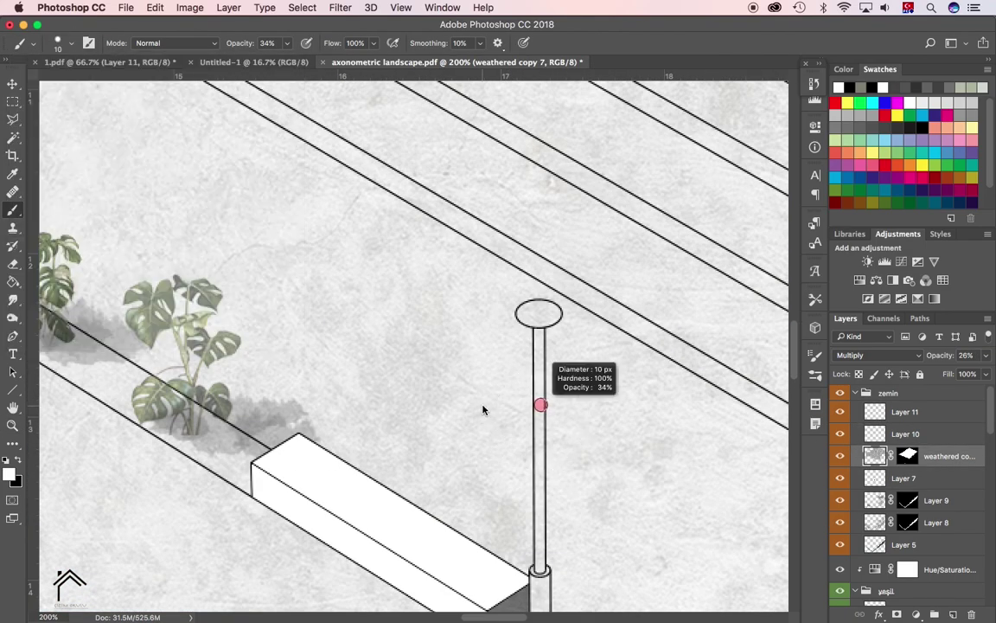
scroll(510, 432, down, 4)
scroll(510, 432, right, 1)
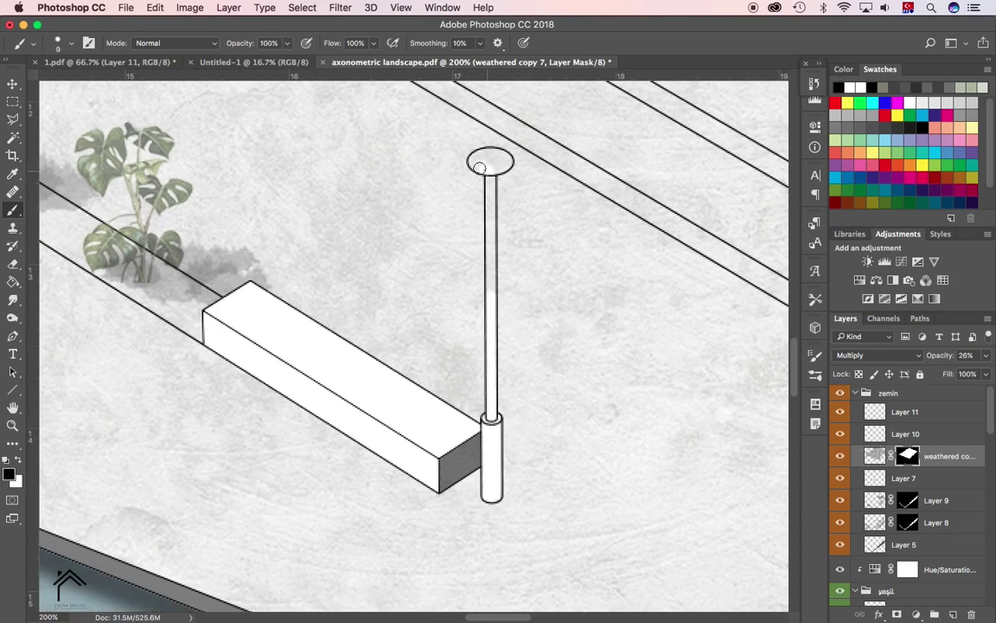
Step: Paint black over each lamp post on the weathered copy 7 mask, moving across the site
scroll(490, 205, down, 5)
scroll(436, 277, left, 2)
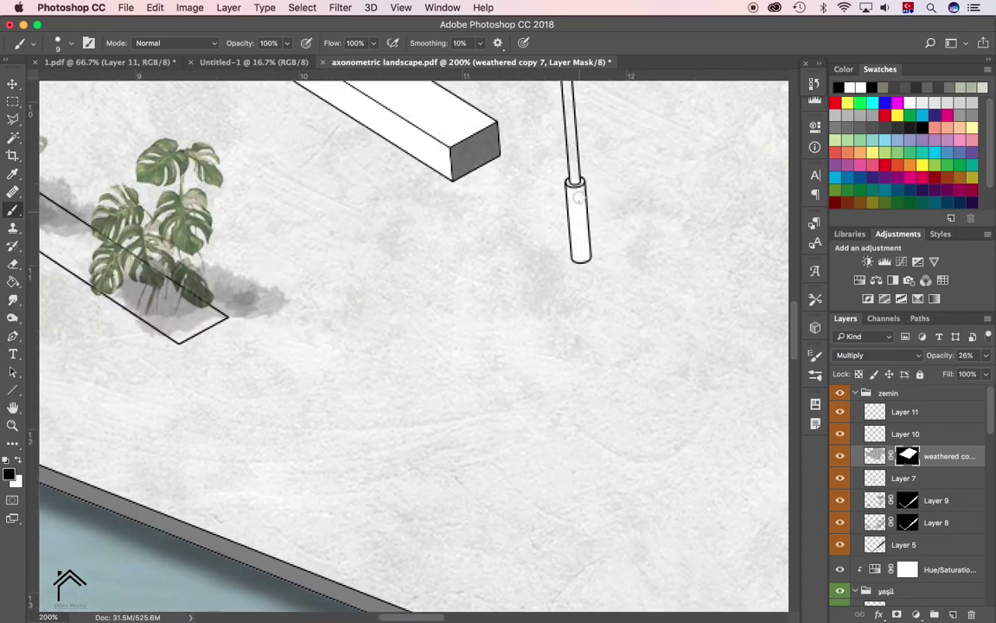
scroll(578, 197, up, 5)
scroll(571, 153, left, 1)
scroll(484, 249, down, 5)
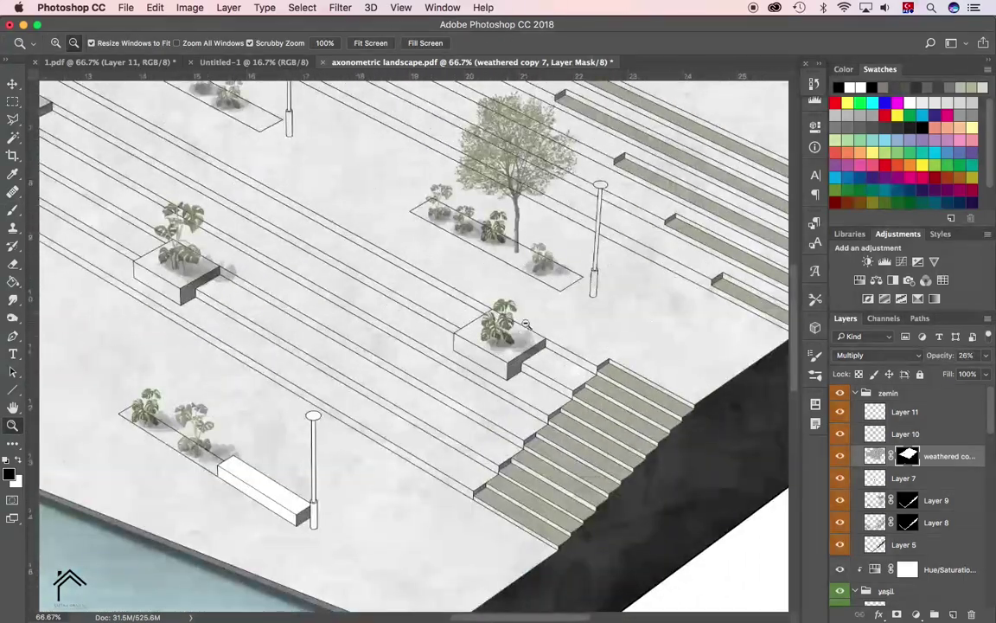
scroll(558, 441, up, 5)
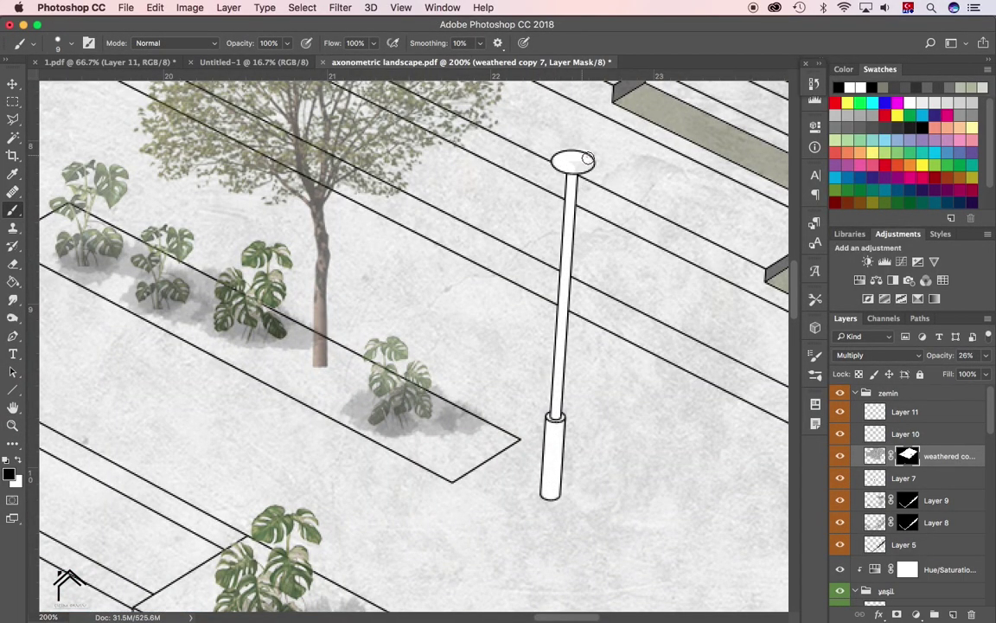
scroll(587, 158, left, 5)
scroll(587, 158, up, 3)
scroll(505, 289, left, 5)
scroll(505, 289, up, 5)
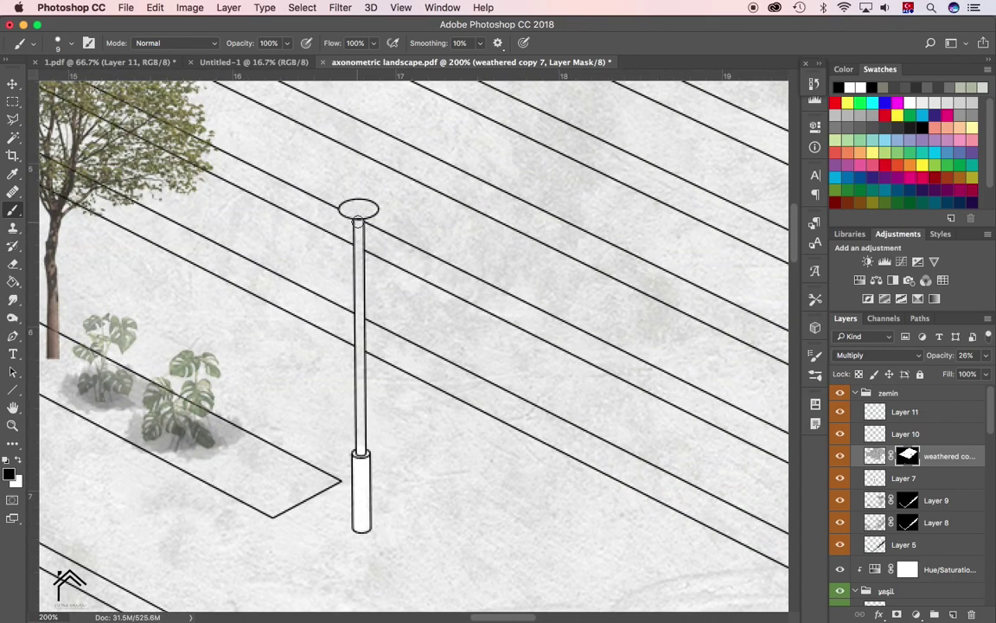
scroll(368, 206, down, 5)
scroll(478, 312, up, 5)
scroll(644, 251, up, 2)
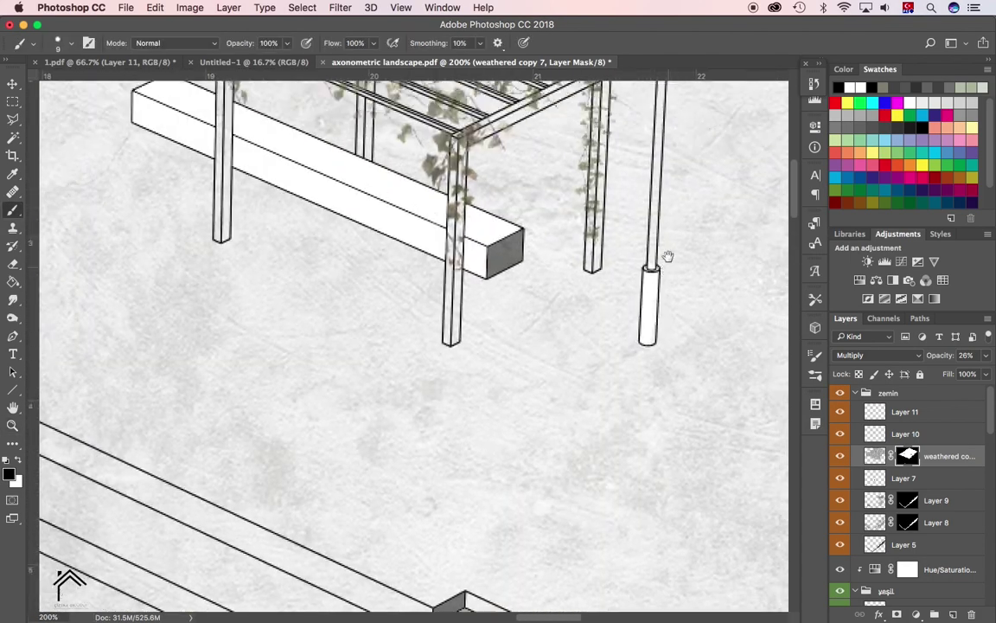
scroll(641, 216, up, 5)
scroll(641, 230, down, 5)
scroll(370, 183, right, 5)
scroll(369, 183, right, 5)
scroll(413, 340, down, 3)
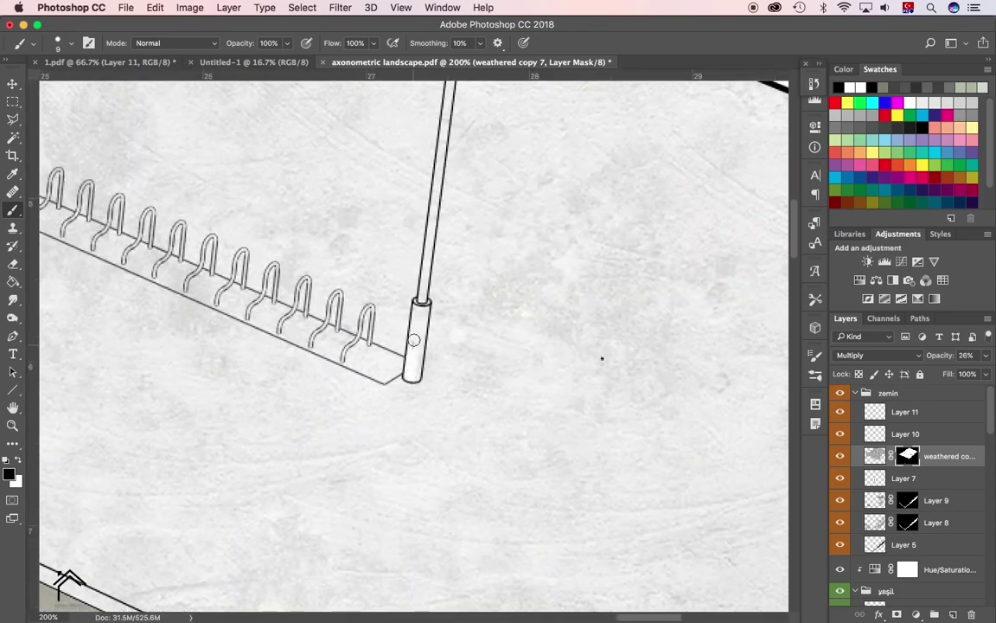
scroll(603, 519, up, 3)
scroll(511, 300, down, 3)
Step: Magic Wand the tree planter outlines on the line drawing layer, then pick Layer 12
key(v)
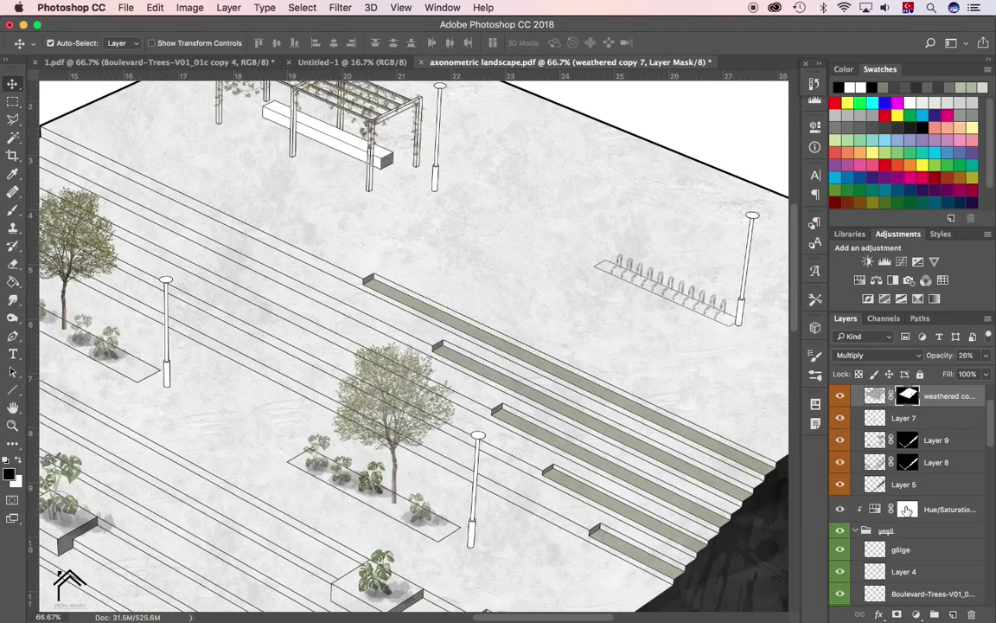
click(359, 487)
scroll(359, 487, down, 2)
scroll(359, 487, left, 5)
key(w)
click(553, 406)
scroll(591, 196, left, 10)
scroll(590, 196, down, 3)
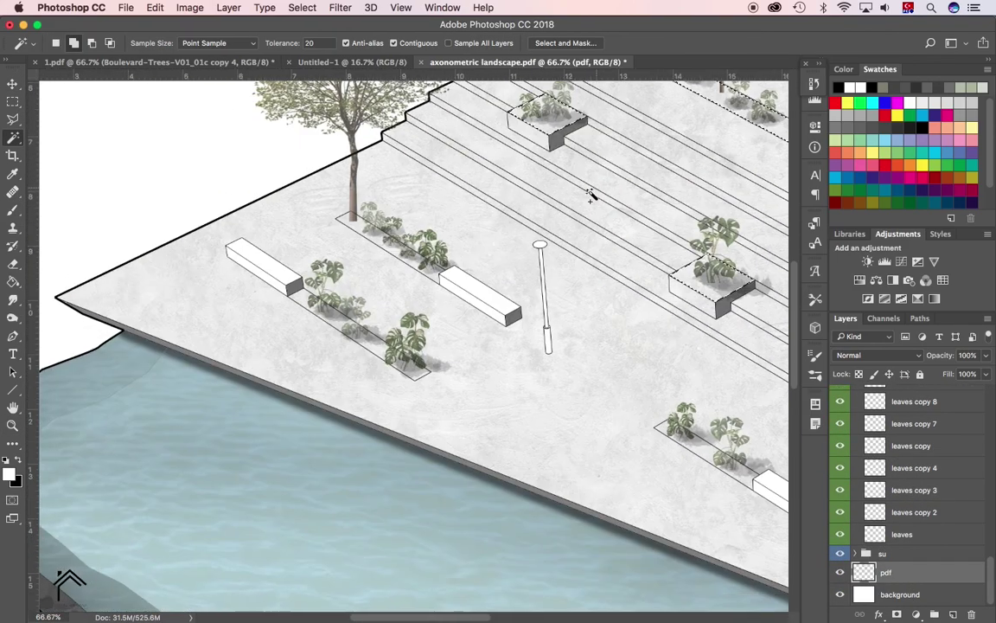
scroll(304, 301, down, 5)
scroll(304, 301, right, 10)
scroll(908, 484, up, 5)
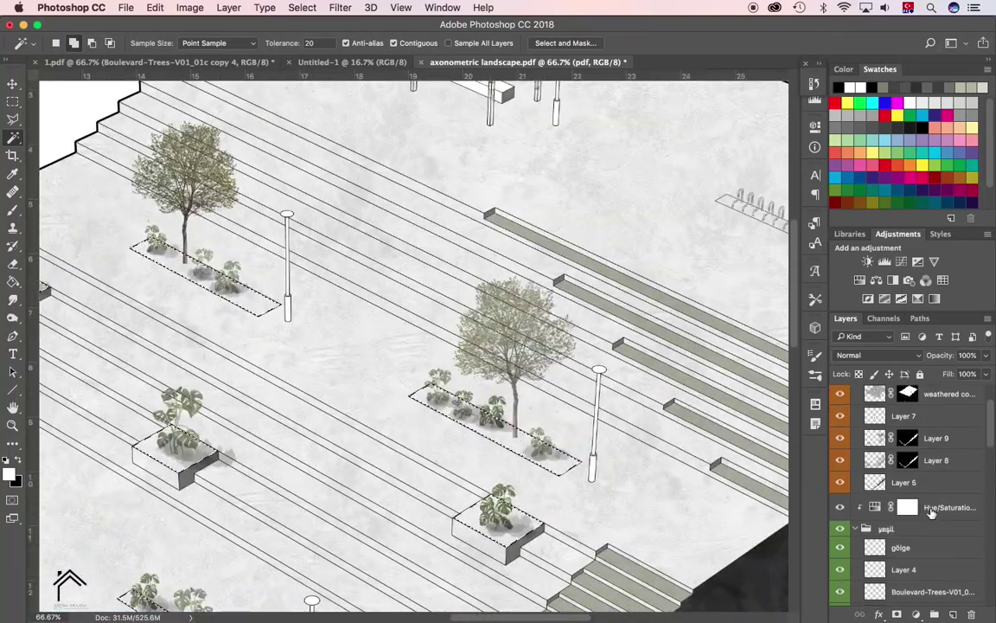
click(905, 511)
Step: Fill the planters greenish-grey on Layer 12, set Multiply at 74% opacity, and add an Inner Shadow
key(g)
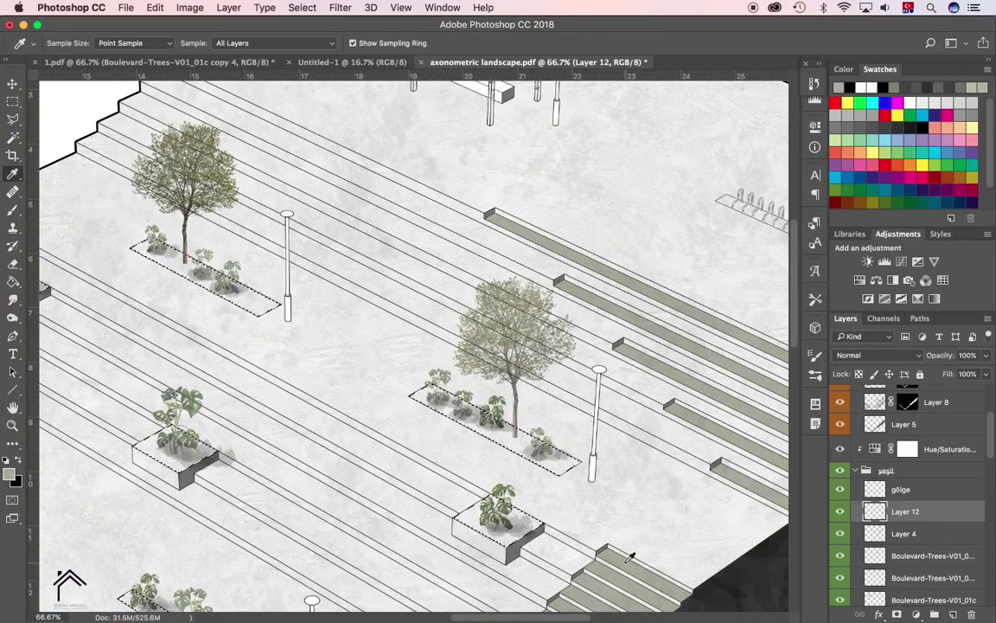
click(535, 541)
key(alt+shift+m)
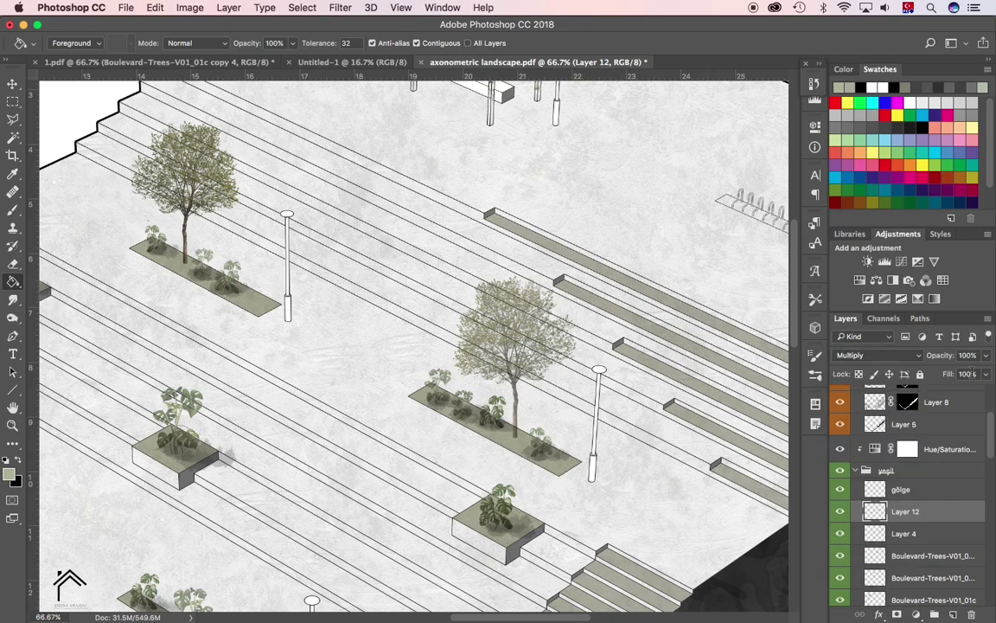
drag(973, 382, 970, 377)
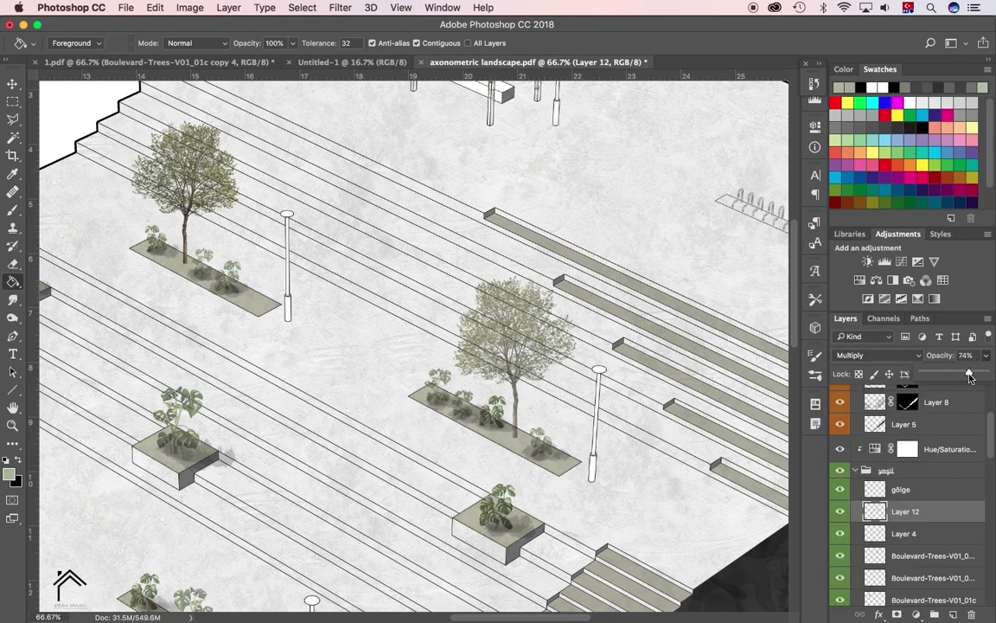
click(880, 615)
click(821, 457)
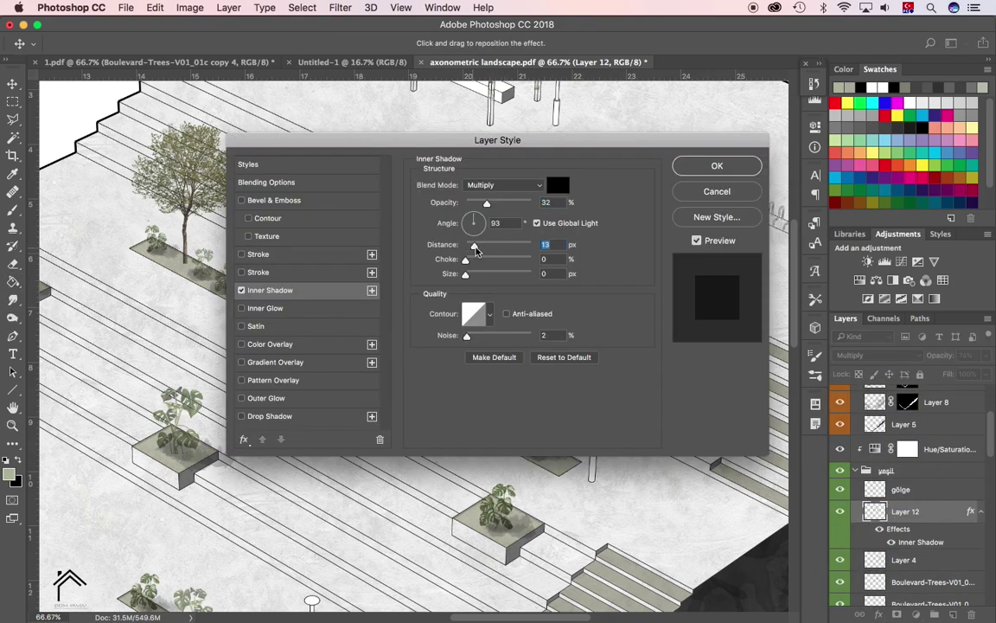
key(Return)
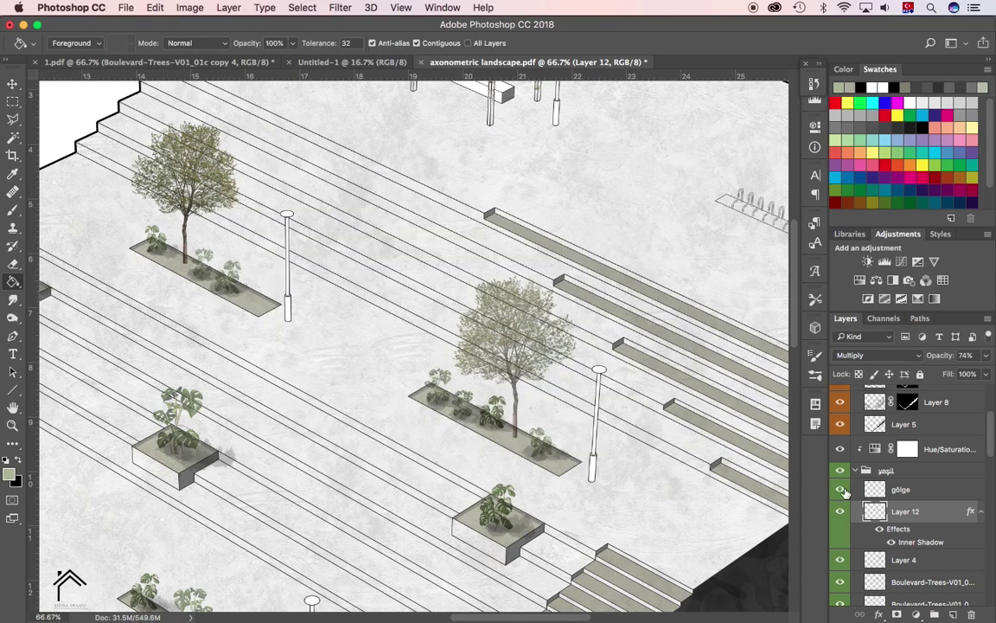
Step: Give Layer 4 the same Inner Shadow, then enter 80
click(904, 559)
click(879, 615)
click(882, 503)
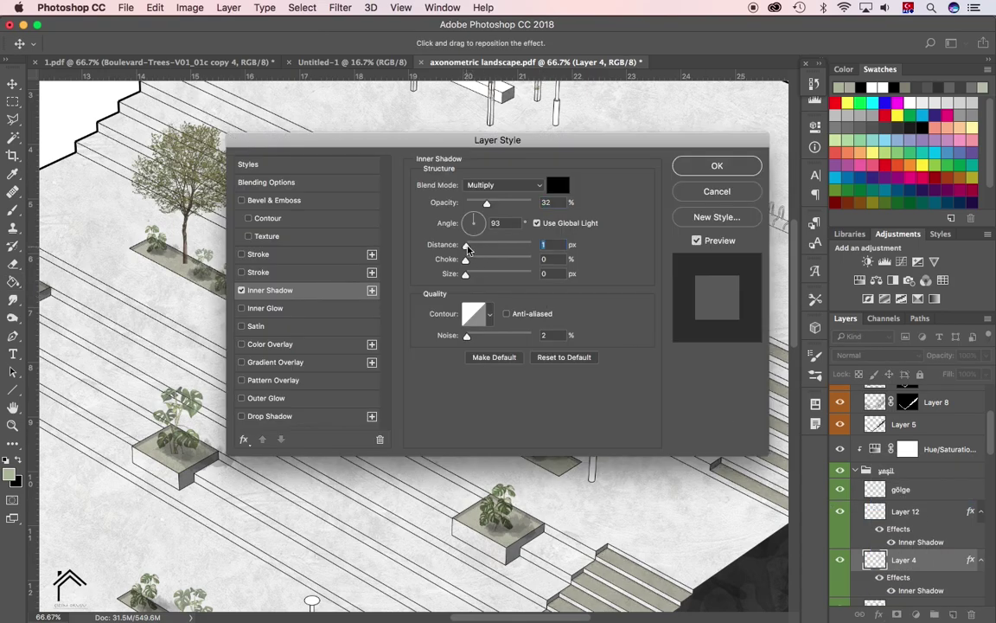
click(717, 165)
text(80)
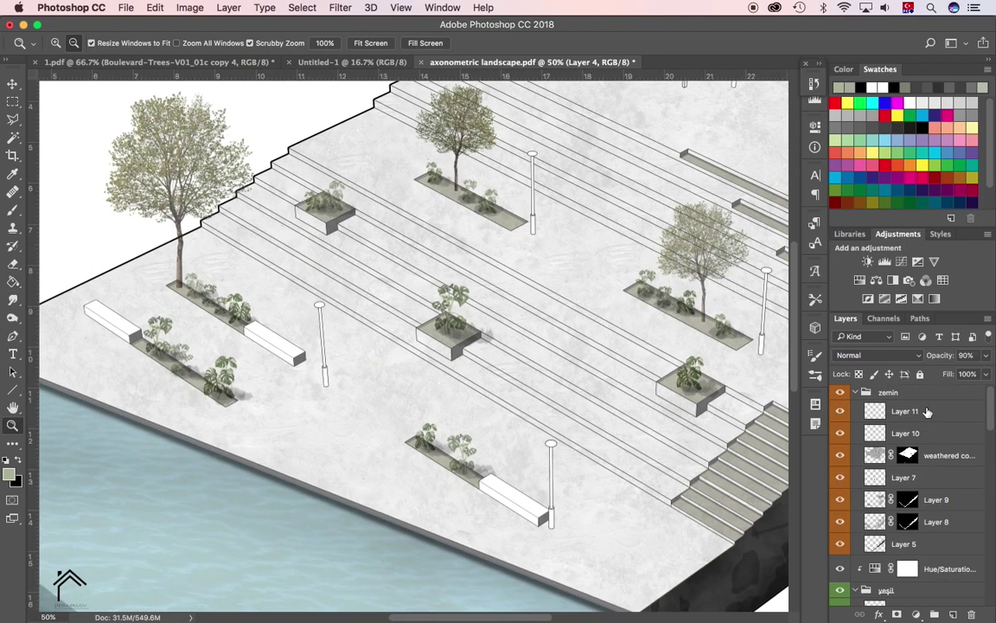
Step: Duplicate the large left tree, shrink it to about 78% and lay it flat along the planter row
click(186, 181)
drag(167, 167, 206, 179)
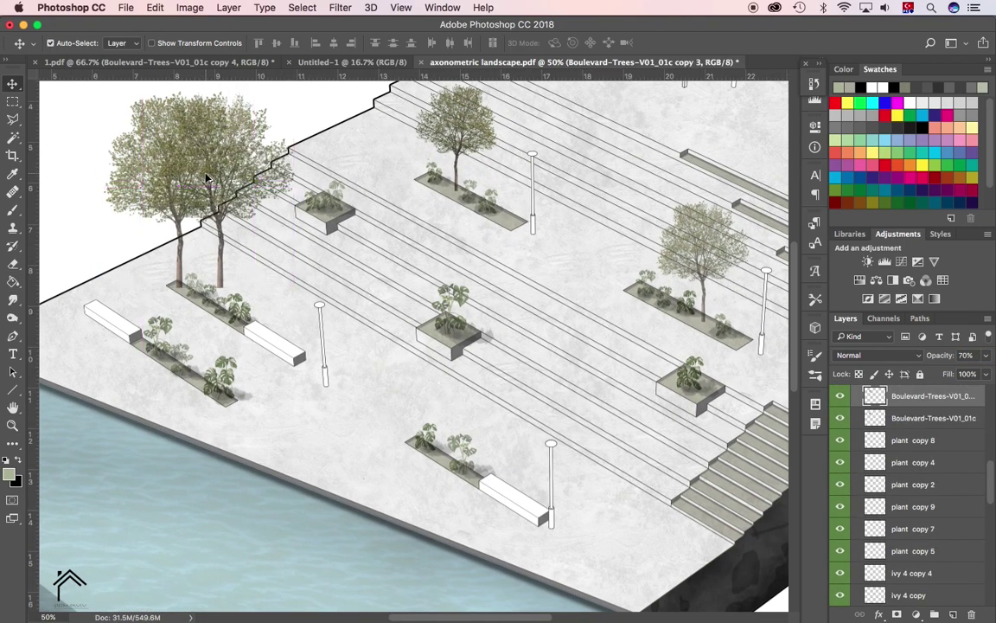
key(ctrl+t)
drag(295, 85, 268, 134)
drag(256, 195, 307, 267)
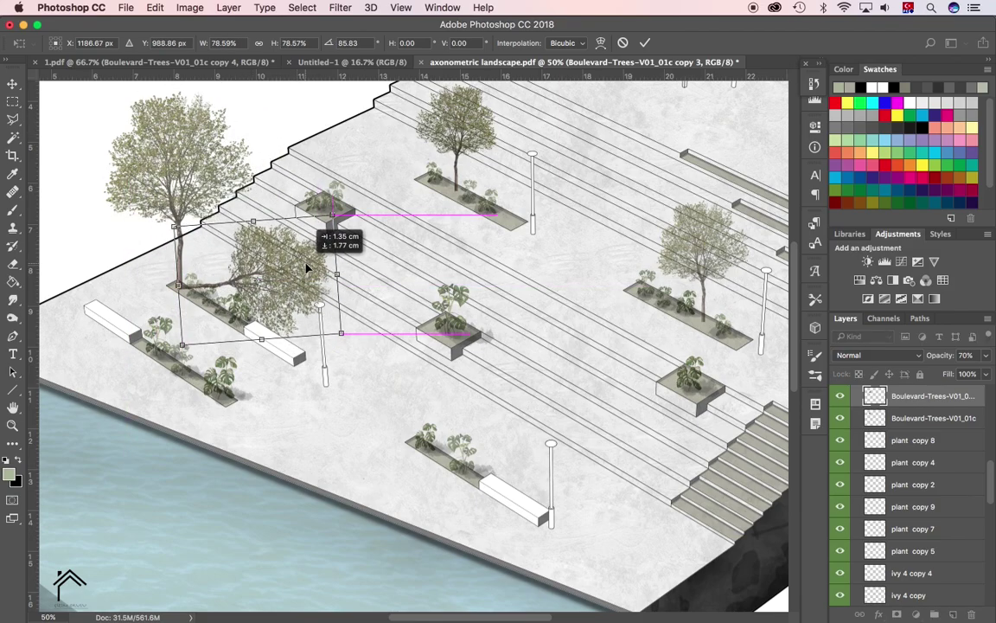
key(Return)
Step: Rotate and skew the flattened tree so it lies along the ground plane
key(z)
click(198, 284)
key(v)
click(854, 539)
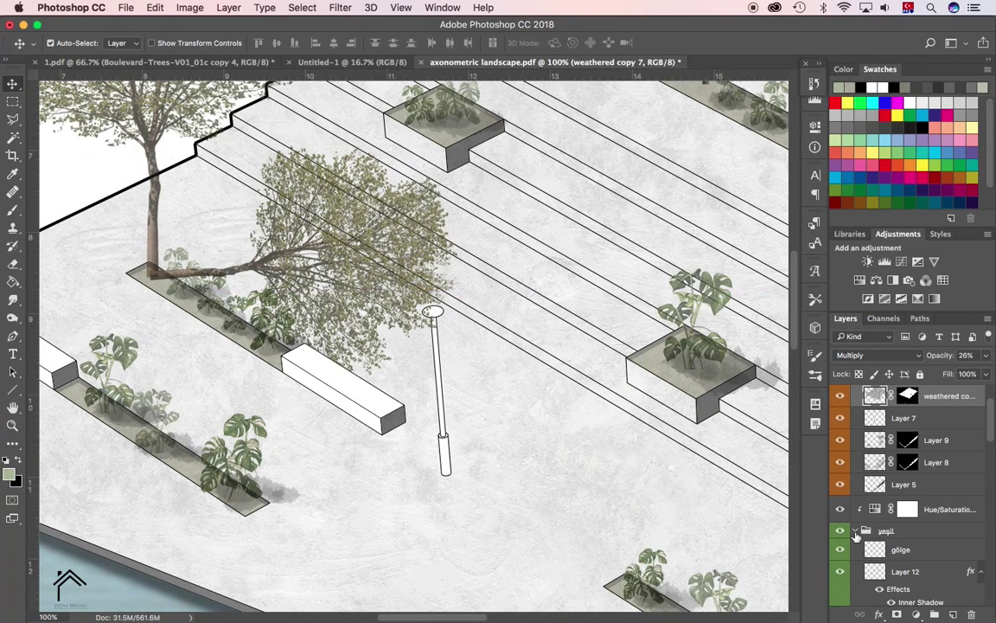
click(889, 453)
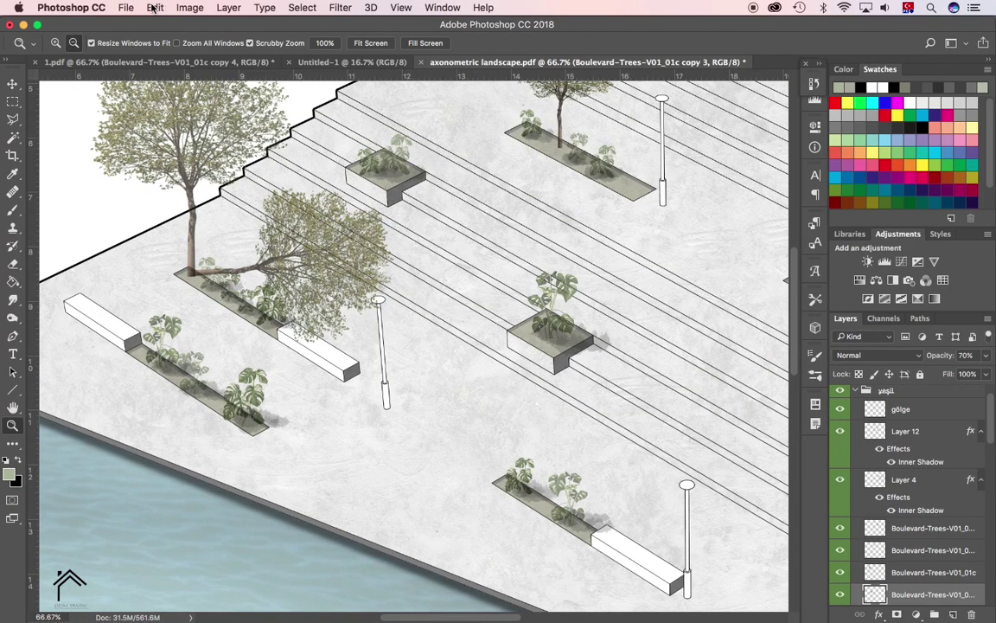
key(ctrl+t)
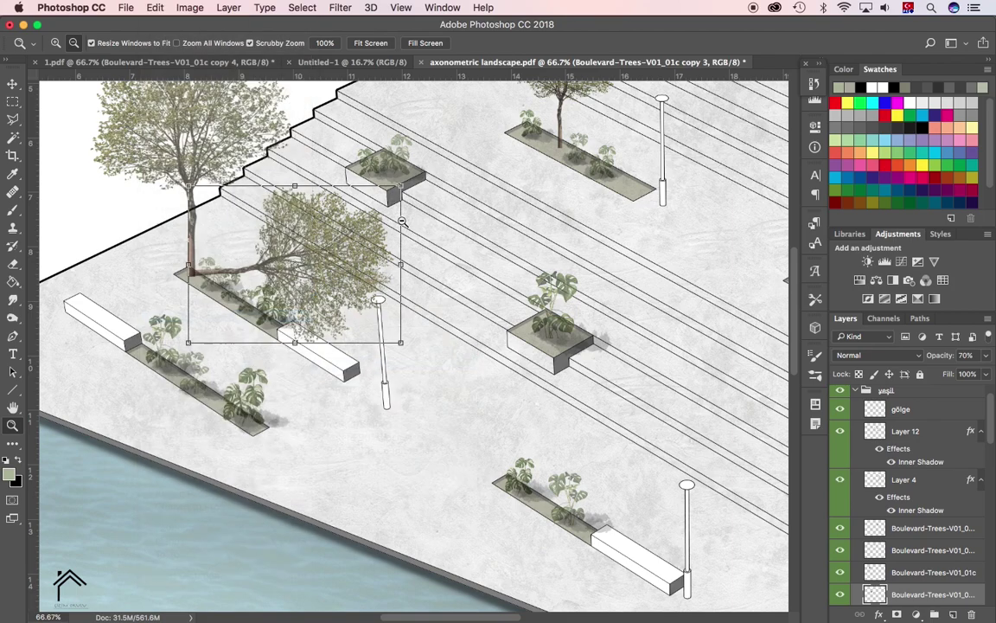
drag(182, 226, 403, 216)
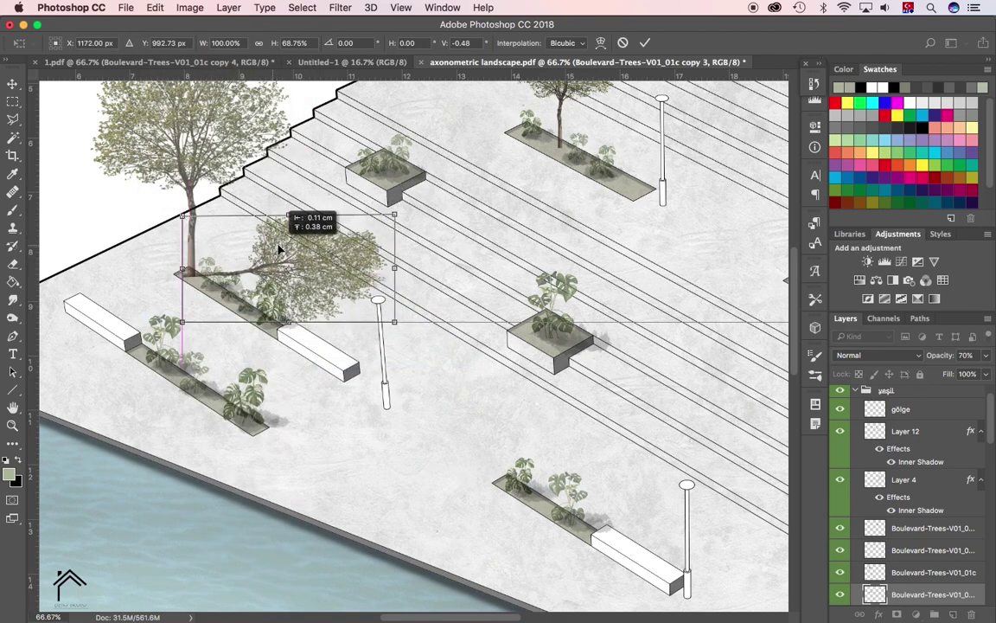
drag(410, 327, 427, 296)
drag(303, 251, 281, 235)
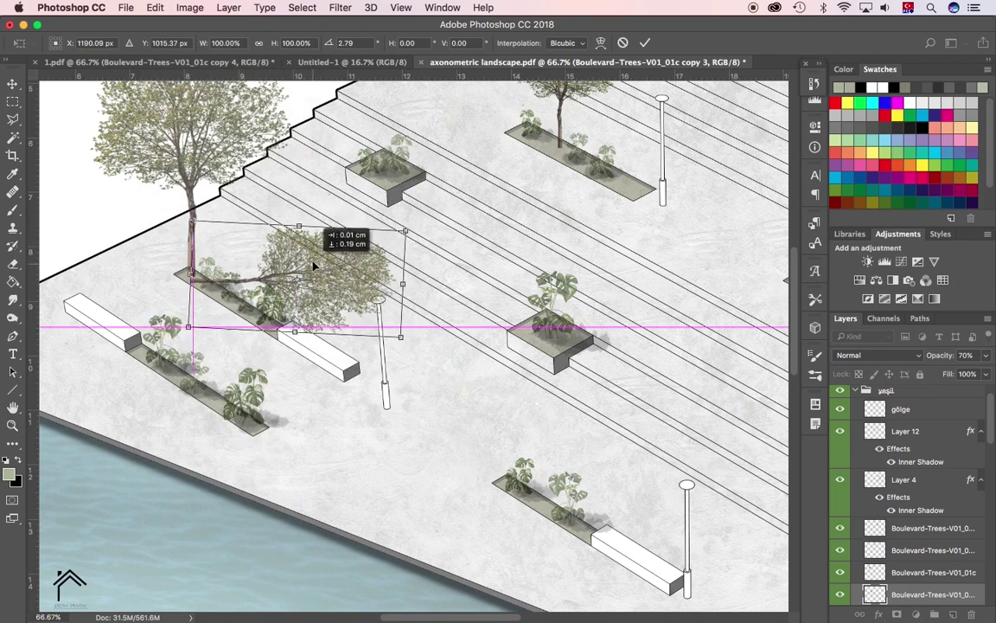
Step: Commit the shadow shape and nudge it so its trunk meets the tree base
key(Return)
key(z)
click(221, 283)
key(v)
drag(287, 281, 276, 276)
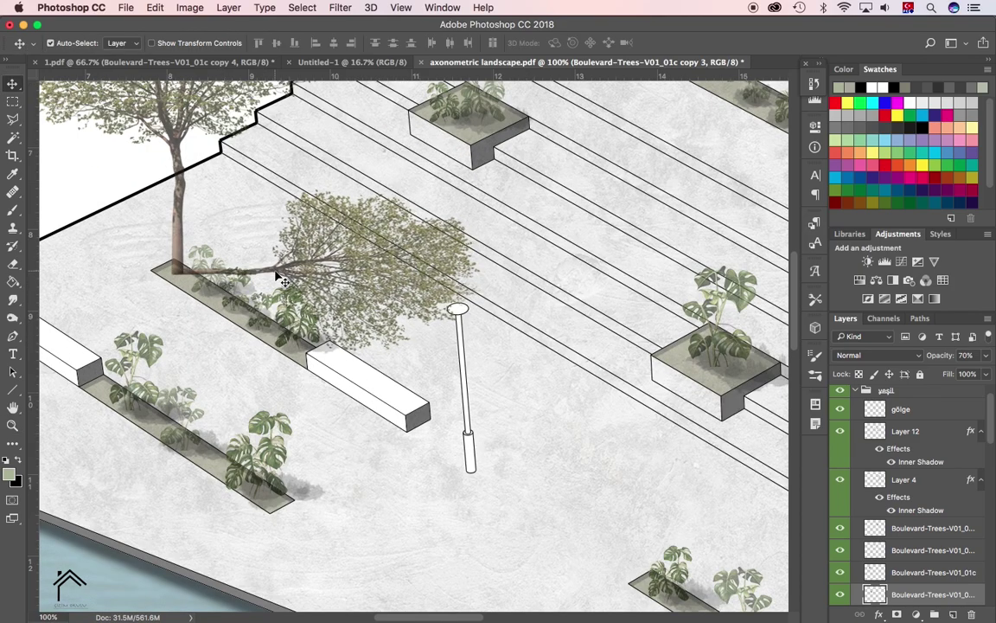
Step: Make the tree shadow Multiply, desaturate it with Hue/Saturation, and fade it to 22% opacity
click(900, 356)
click(867, 396)
click(195, 7)
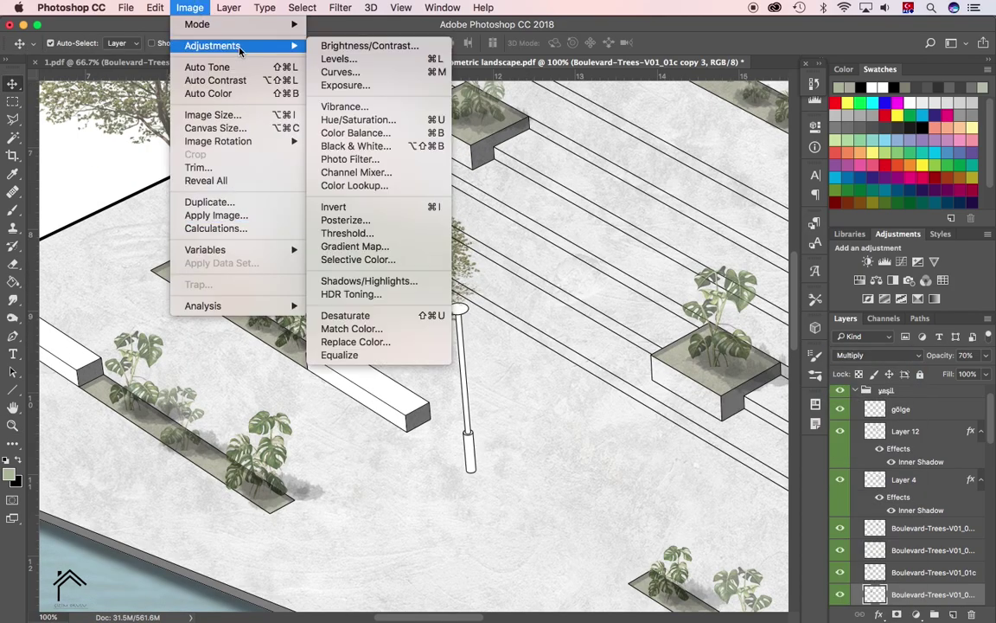
click(338, 120)
drag(767, 256, 667, 256)
click(909, 156)
click(986, 355)
drag(968, 374, 935, 378)
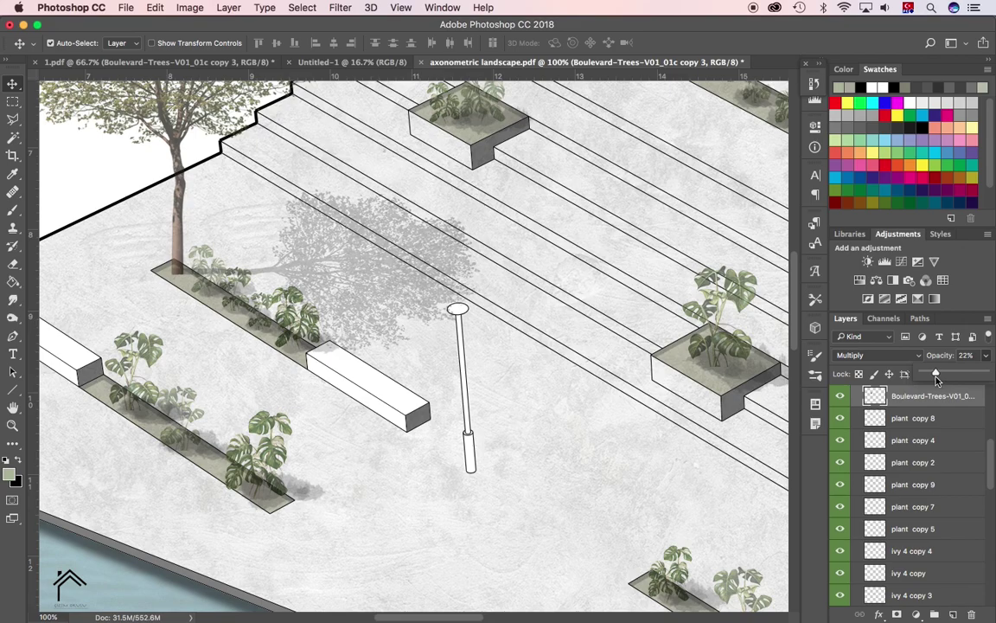
Step: Soften the tree shadow with a 1.5 pixel Gaussian Blur
click(340, 8)
click(554, 246)
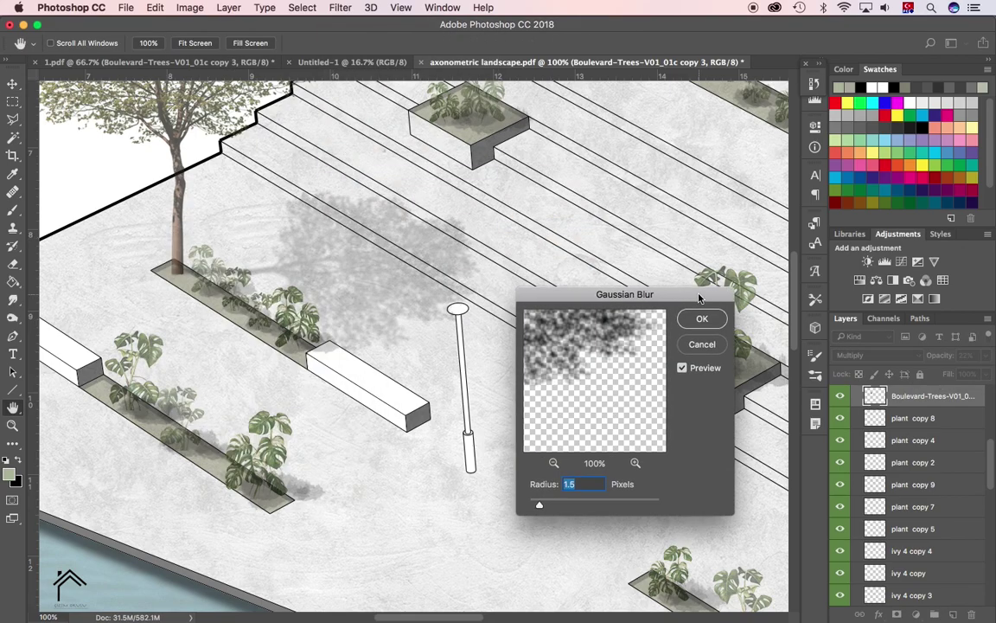
key(Return)
key(v)
key(ctrl+minus)
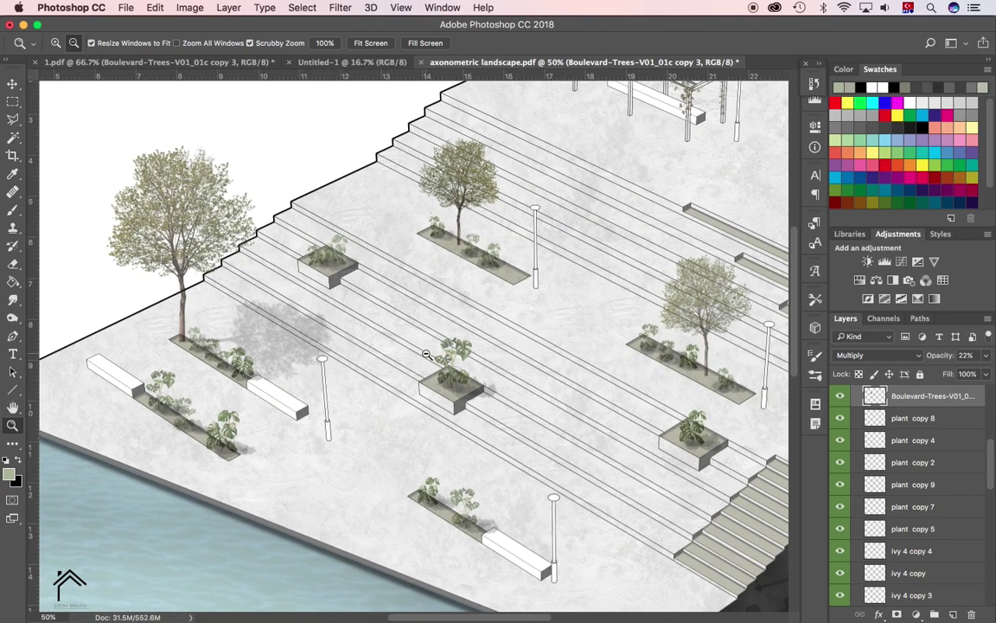
Step: Copy the blurred shadow over to the next tree
drag(936, 373, 978, 374)
drag(459, 199, 508, 226)
key(z)
click(507, 231)
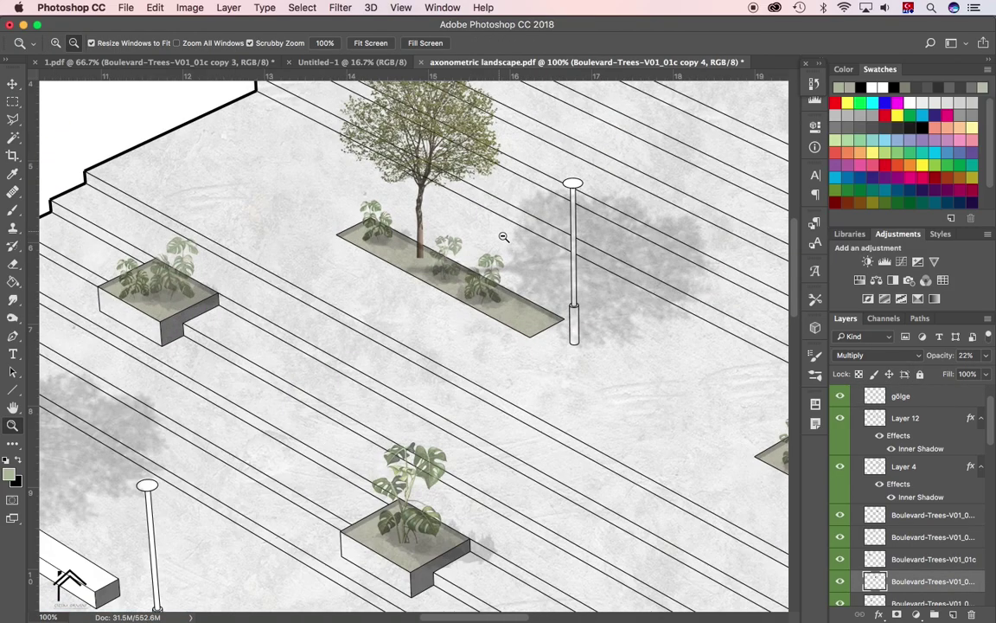
key(ctrl+t)
key(Return)
key(z)
key(v)
Step: Place shadow copies beside the second tree's planter and behind the third tree
drag(475, 281, 548, 256)
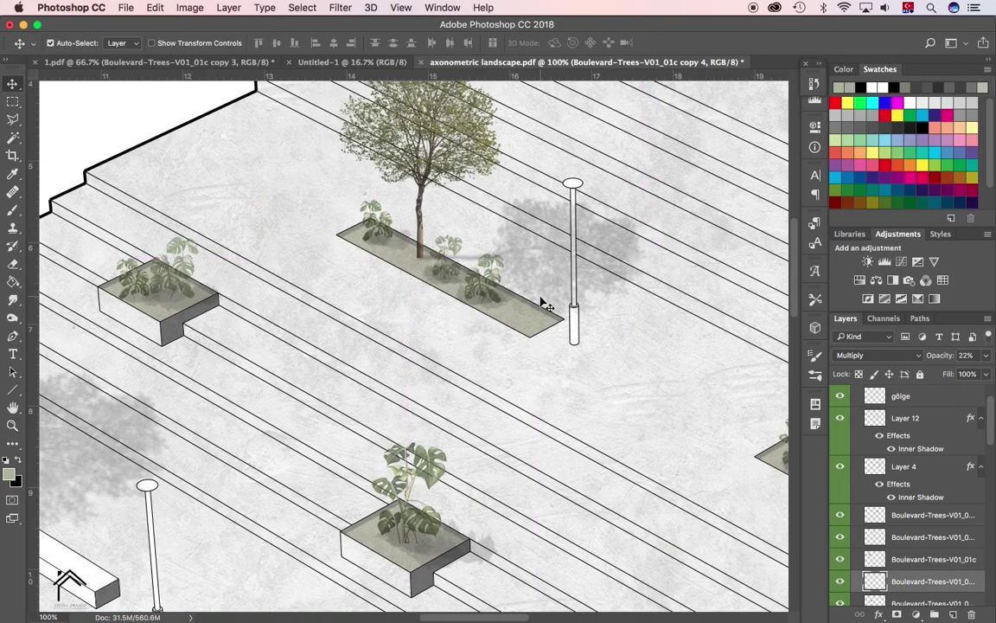
key(ctrl+t)
key(Return)
key(z)
alt+click(428, 360)
scroll(688, 425, up, 2)
key(v)
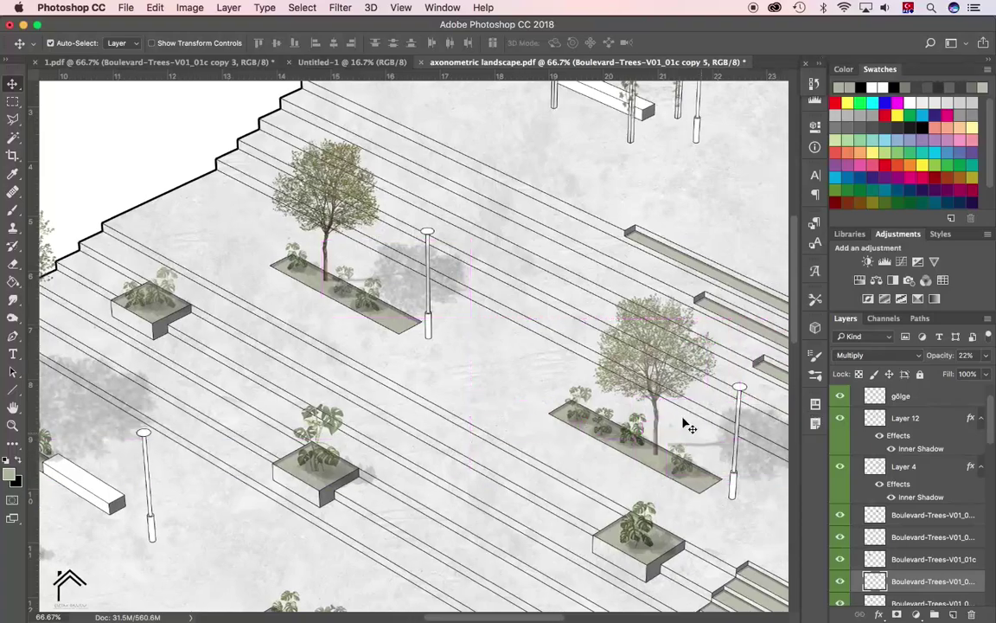
mouse_move(688, 426)
mouse_down()
mouse_move(666, 400)
mouse_move(575, 371)
mouse_up()
key(z)
Step: Mask the tree shadow off the lamp post using a Magic Wand selection of the pole
click(666, 400)
key(v)
key(w)
click(588, 346)
key(g)
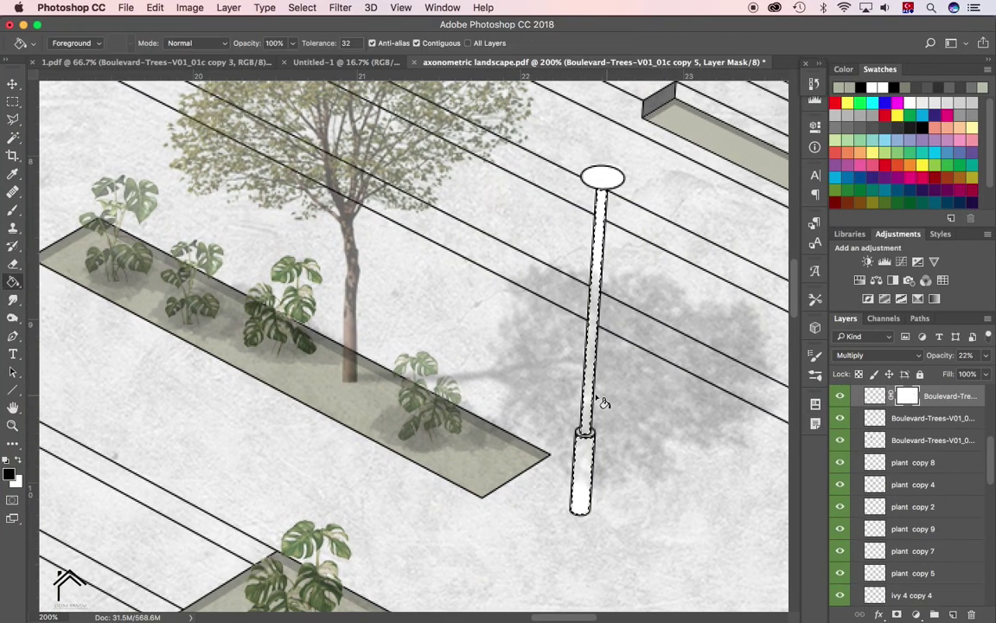
click(595, 399)
key(ctrl+d)
Step: Select another tree shadow layer and begin outlining a thin shadow strip at the left lamp post
key(v)
click(229, 275)
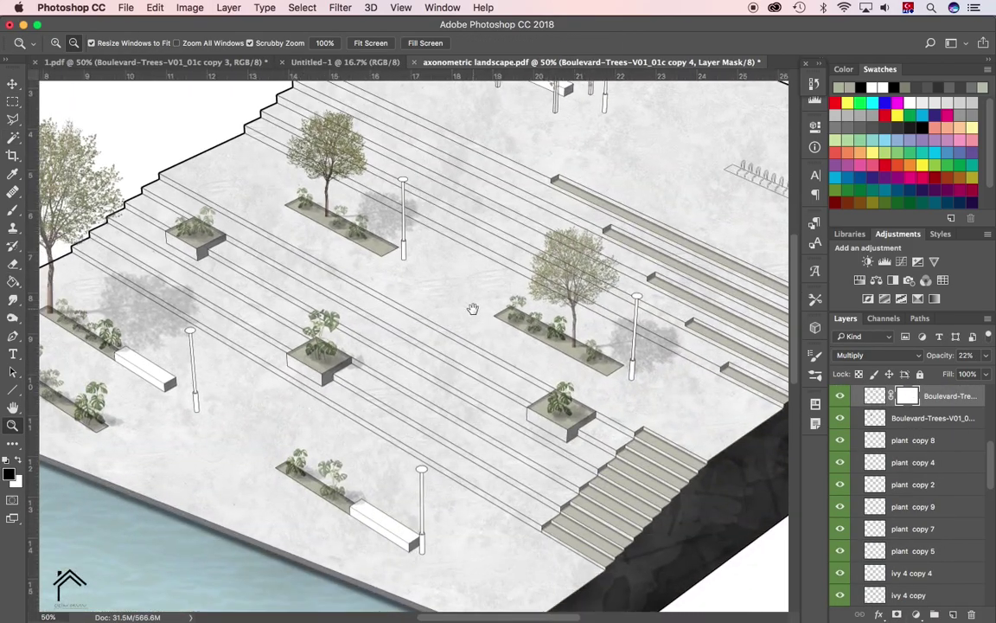
click(256, 388)
click(329, 381)
click(856, 421)
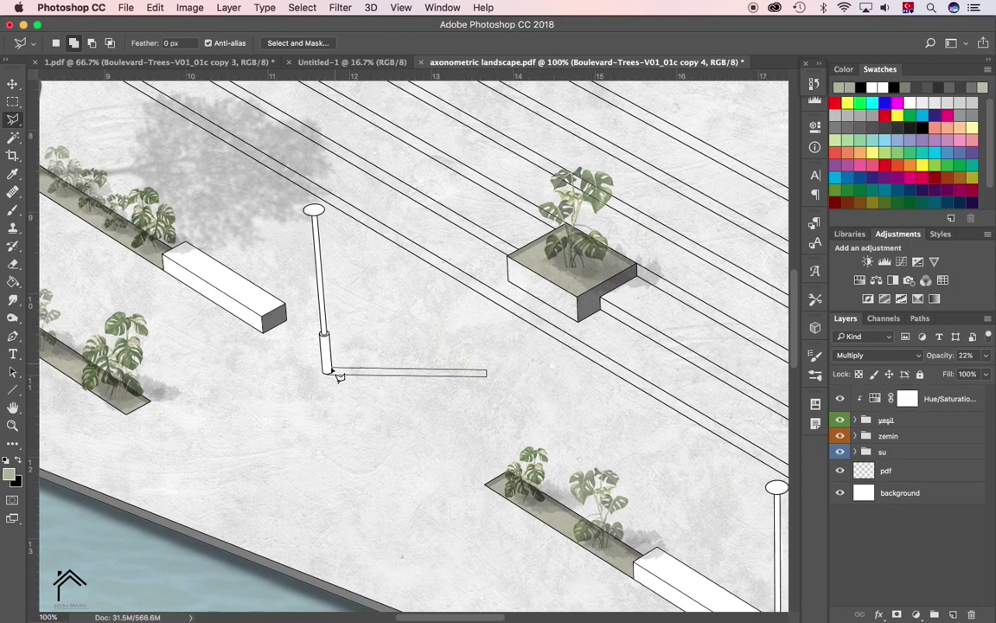
Step: Fill the lamp shadow strip grey on a new layer at 20% opacity, brush opacity 41%
key(ctrl+shift+alt+n)
key(g)
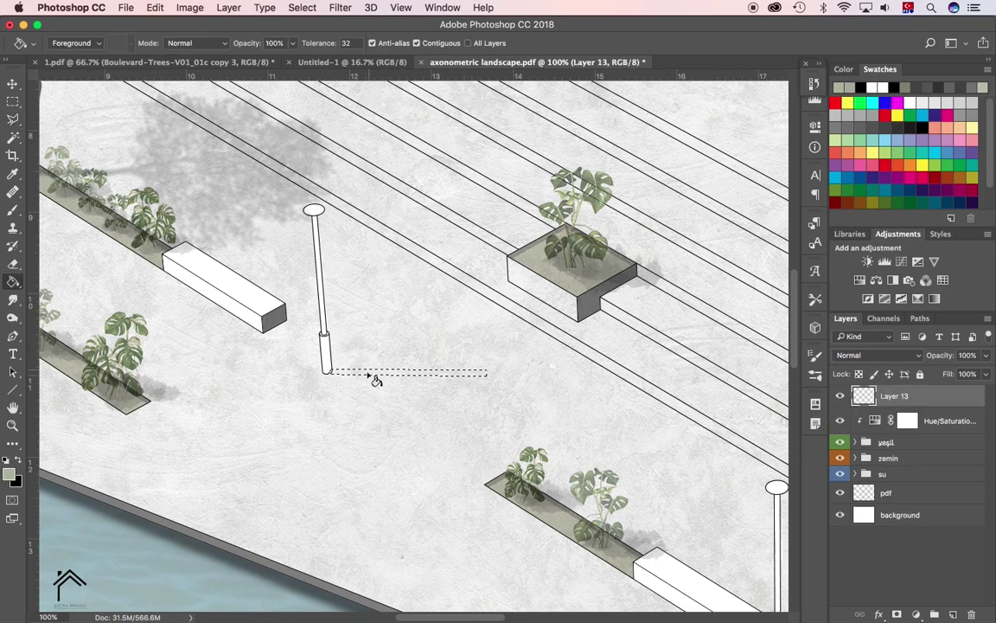
drag(935, 375, 934, 375)
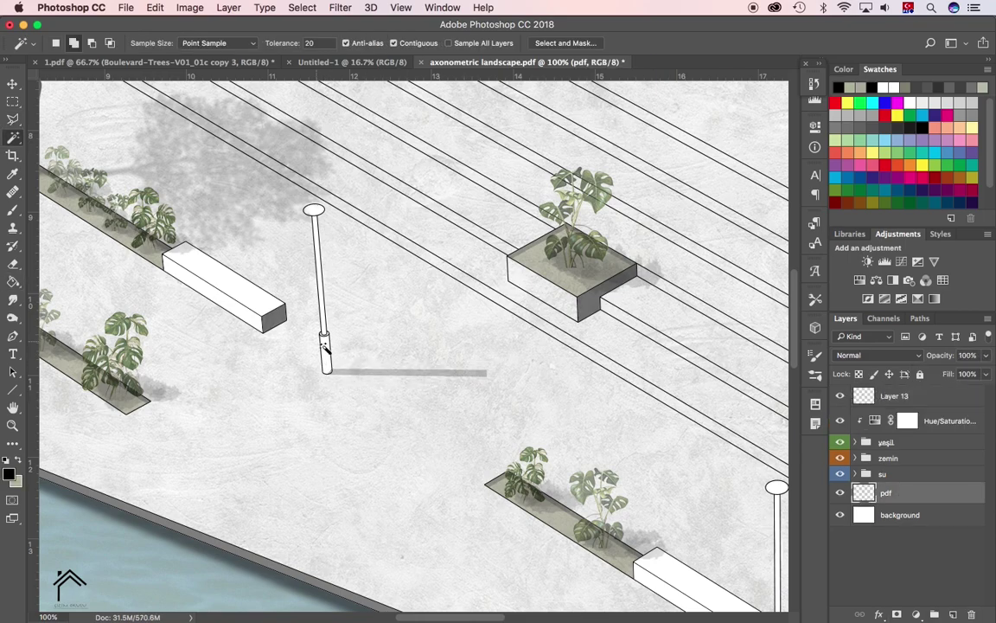
key(b)
click(73, 43)
click(287, 42)
drag(277, 61, 249, 60)
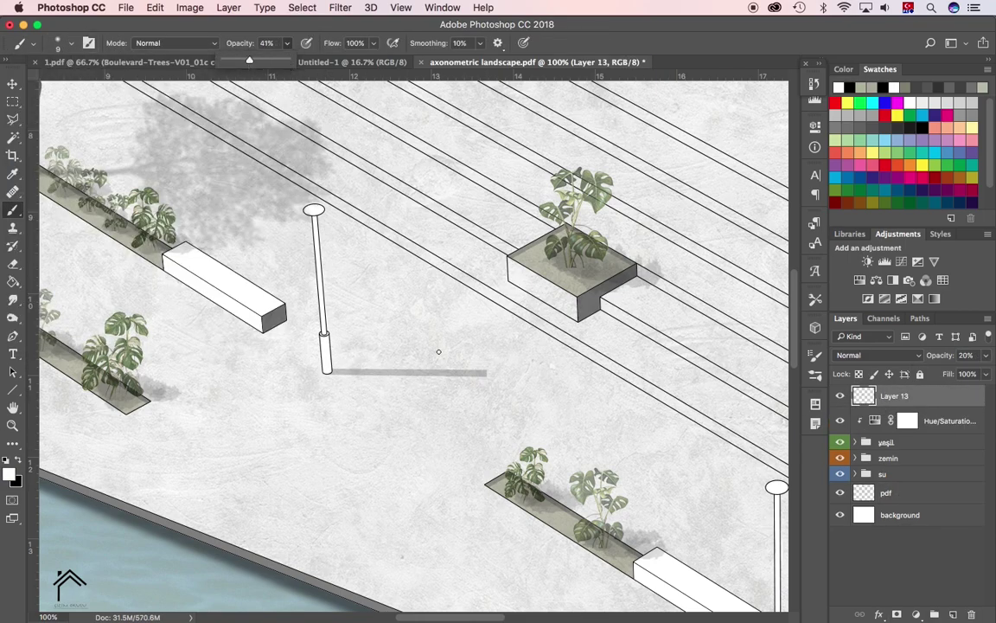
Step: Alt-drag copies of the lamp shadow to each of the other lamp posts
key(v)
drag(527, 439, 625, 536)
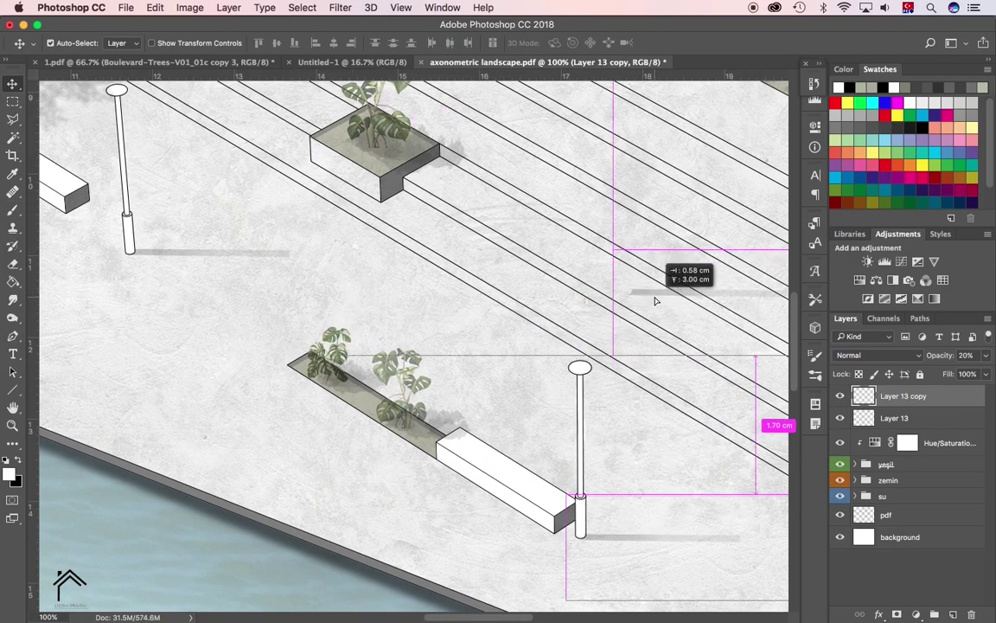
mouse_move(656, 282)
mouse_down()
mouse_move(690, 388)
mouse_move(441, 313)
mouse_up()
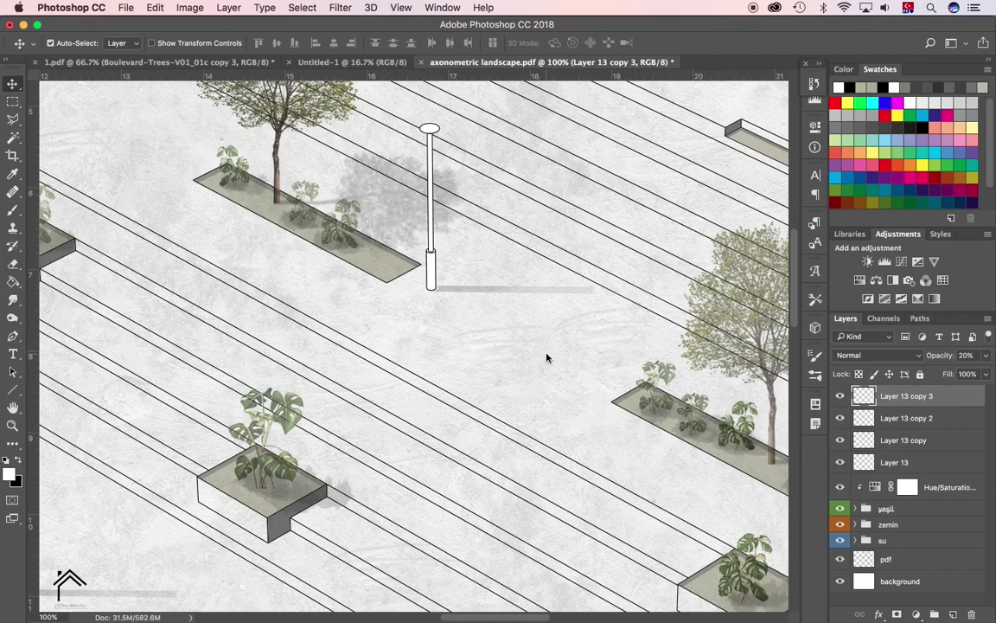
scroll(371, 439, up, 3)
alt+drag(372, 439, 569, 320)
alt+drag(597, 359, 346, 350)
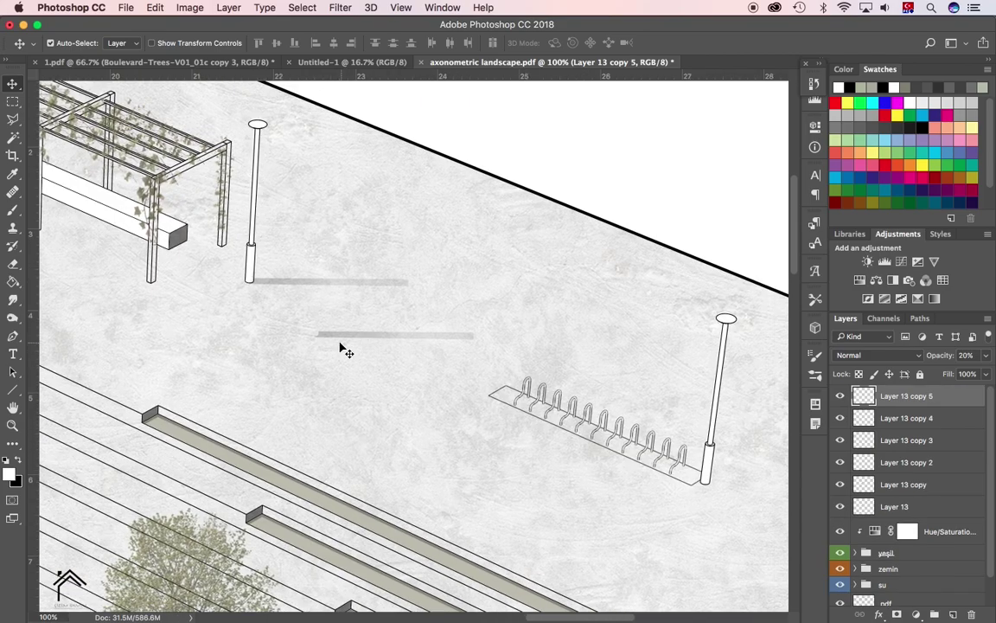
Step: Select all the lamp shadow layers and merge them into one
key(ctrl+0)
click(406, 467)
right_click(930, 450)
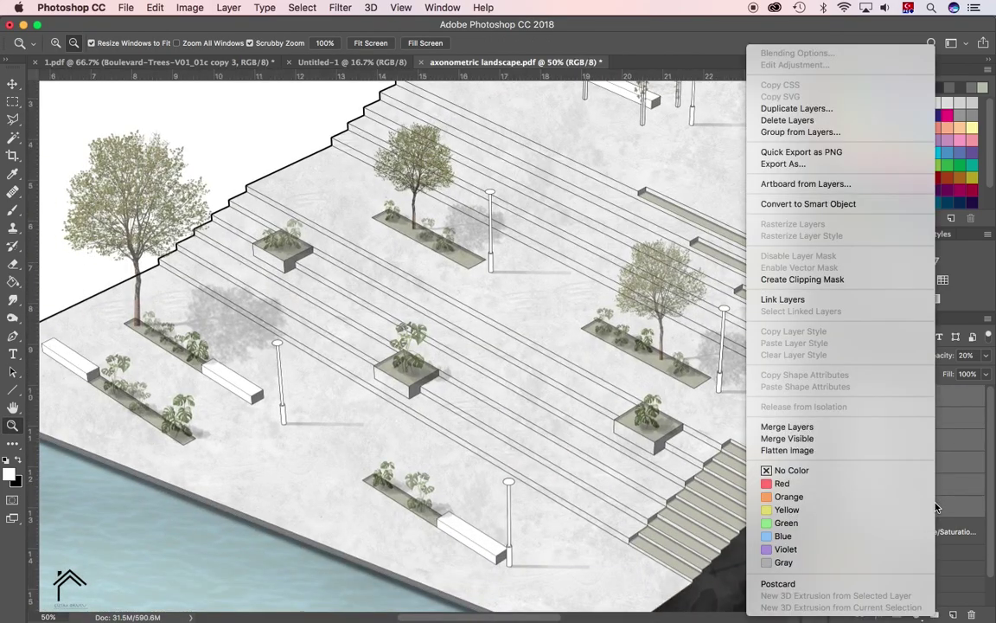
click(789, 545)
drag(985, 355, 982, 376)
Step: Select the tree shadow layer, then the gölge shadow layer
key(v)
click(251, 323)
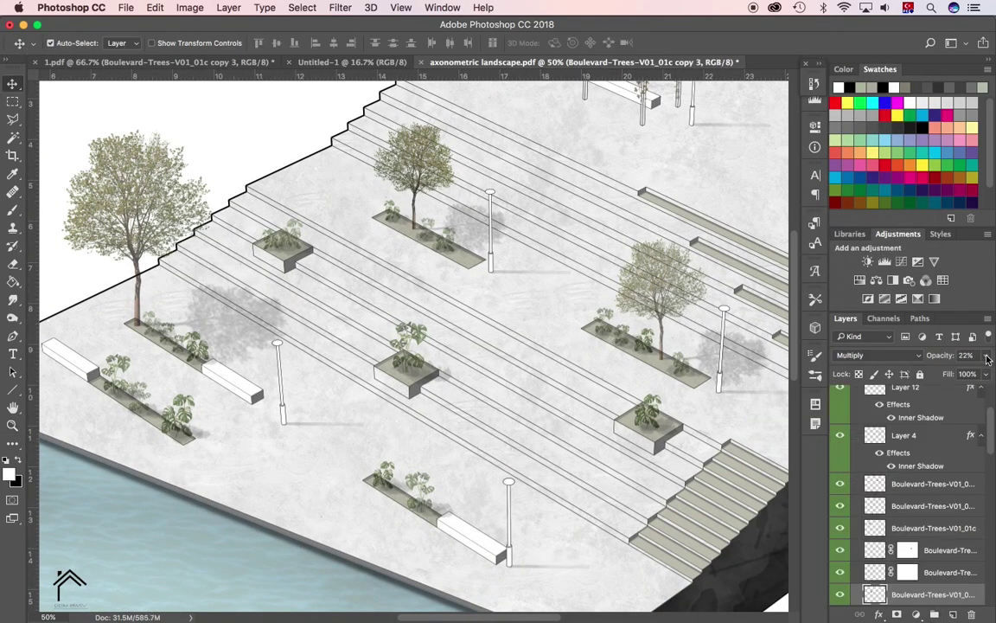
click(707, 478)
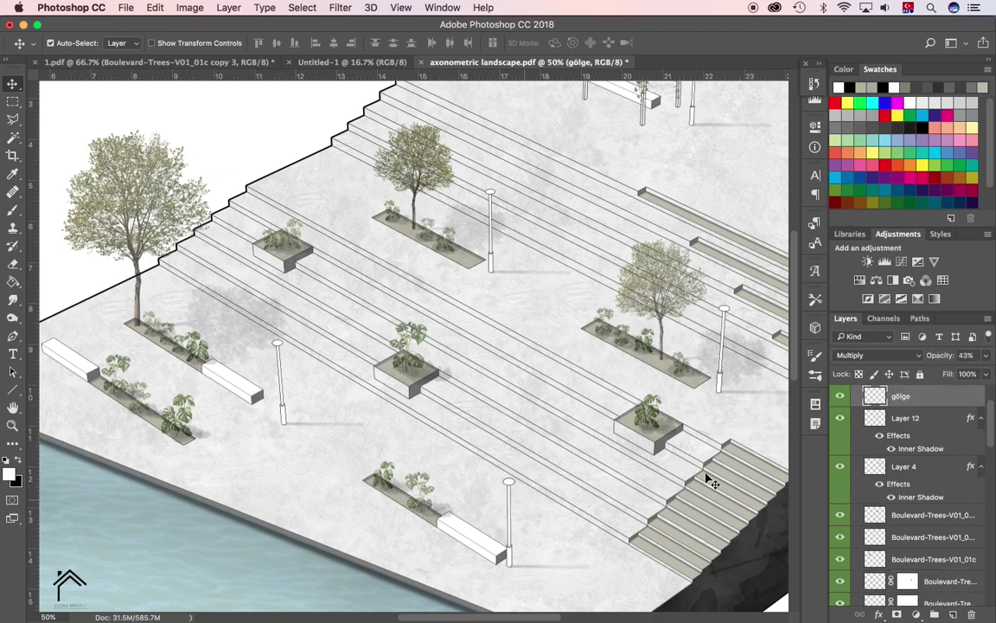
scroll(622, 345, up, 3)
Step: Add a shadow layer near the pergola and copy shadow strips beside its posts
key(z)
click(623, 345)
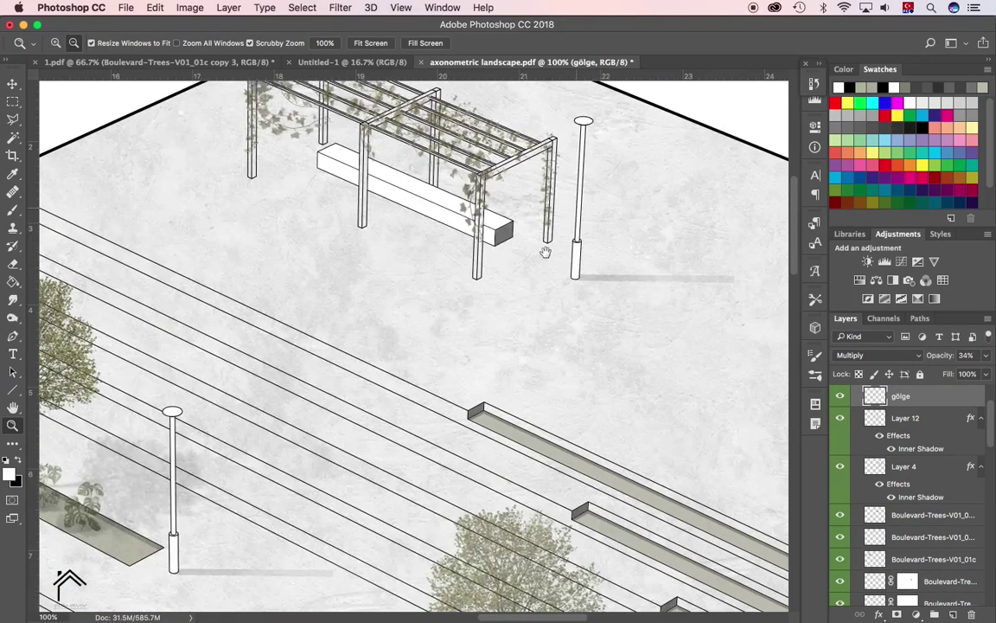
drag(904, 395, 951, 614)
click(951, 615)
key(l)
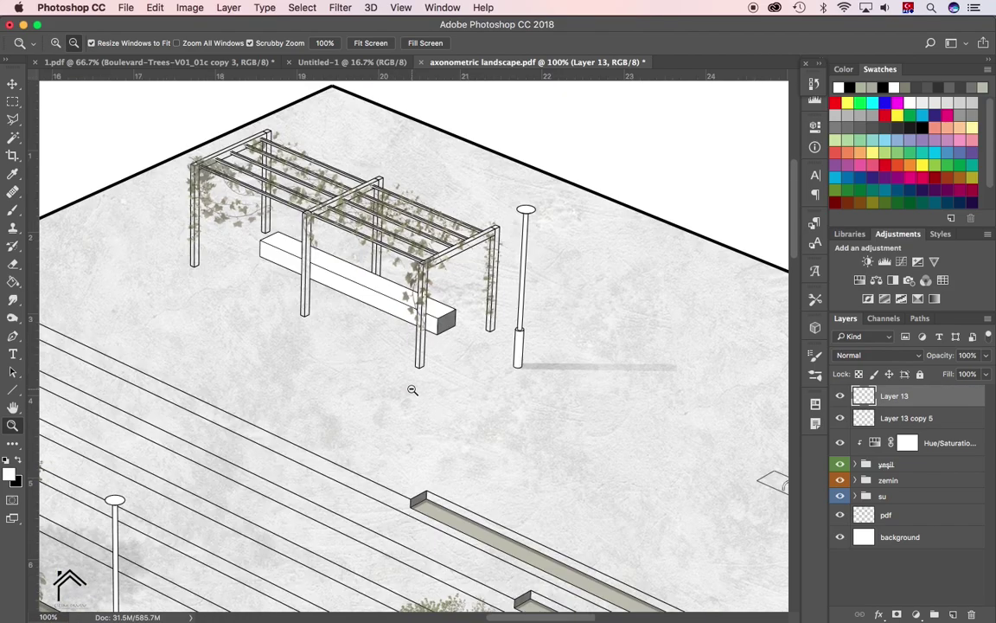
scroll(412, 391, up, 3)
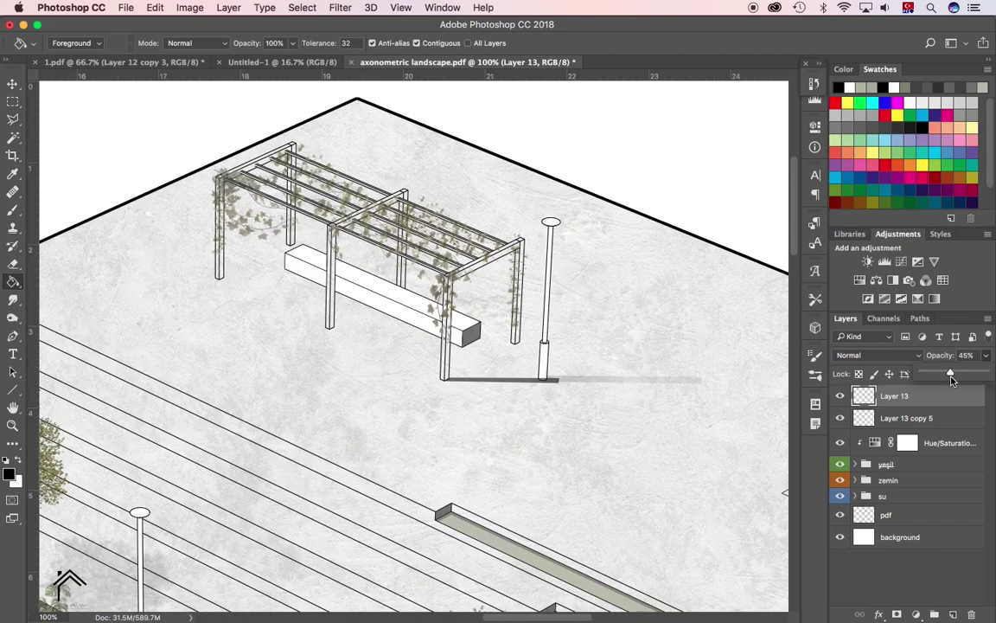
key(v)
drag(665, 380, 735, 346)
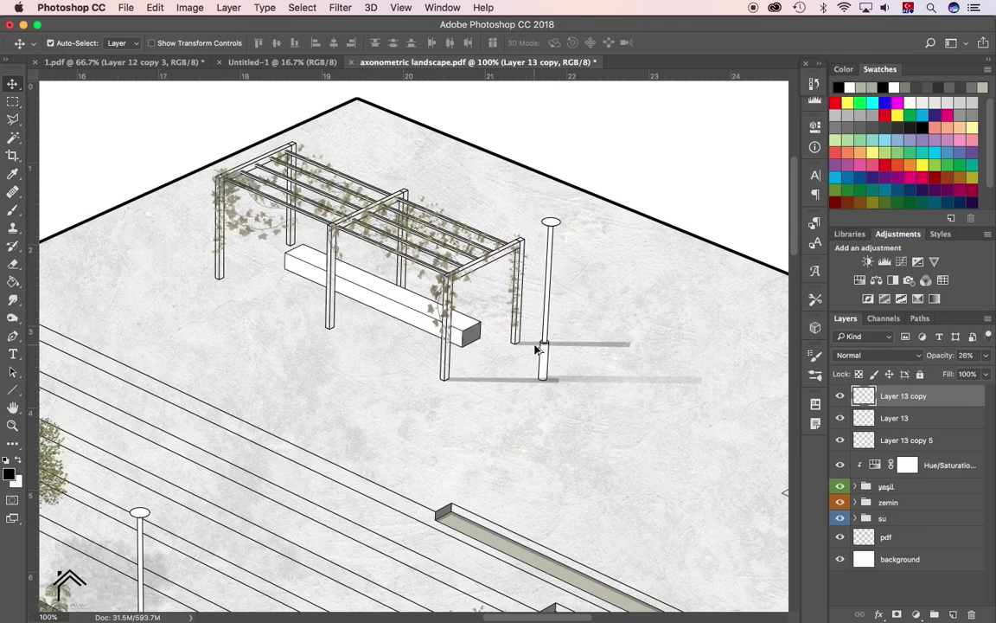
drag(423, 295, 425, 298)
drag(429, 371, 240, 287)
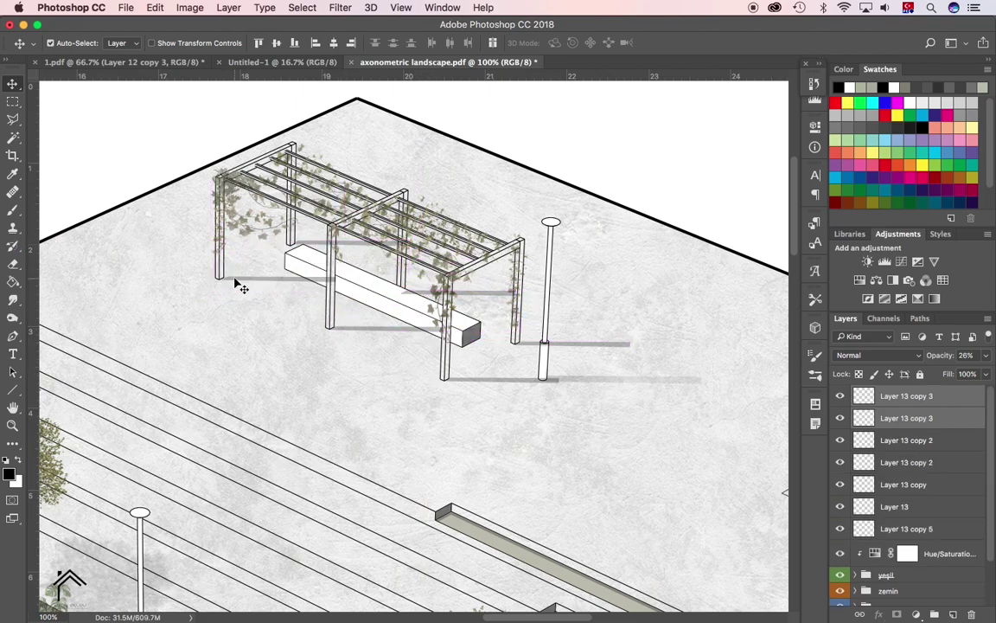
Step: Remove the shadow strip lying over the bench top using a Magic Wand selection
click(228, 298)
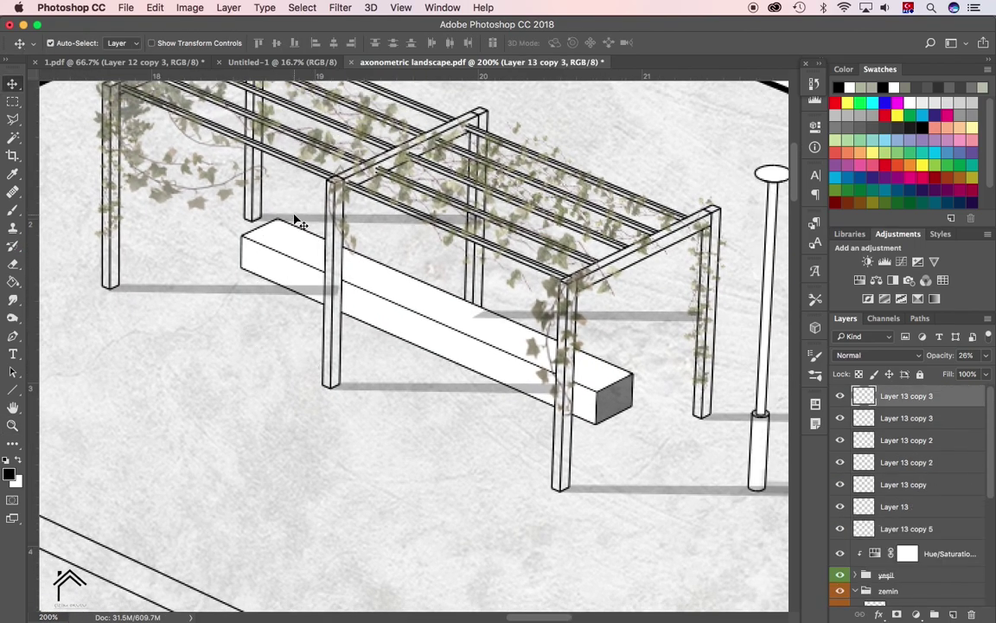
scroll(946, 519, down, 5)
key(w)
click(300, 249)
key(v)
click(311, 222)
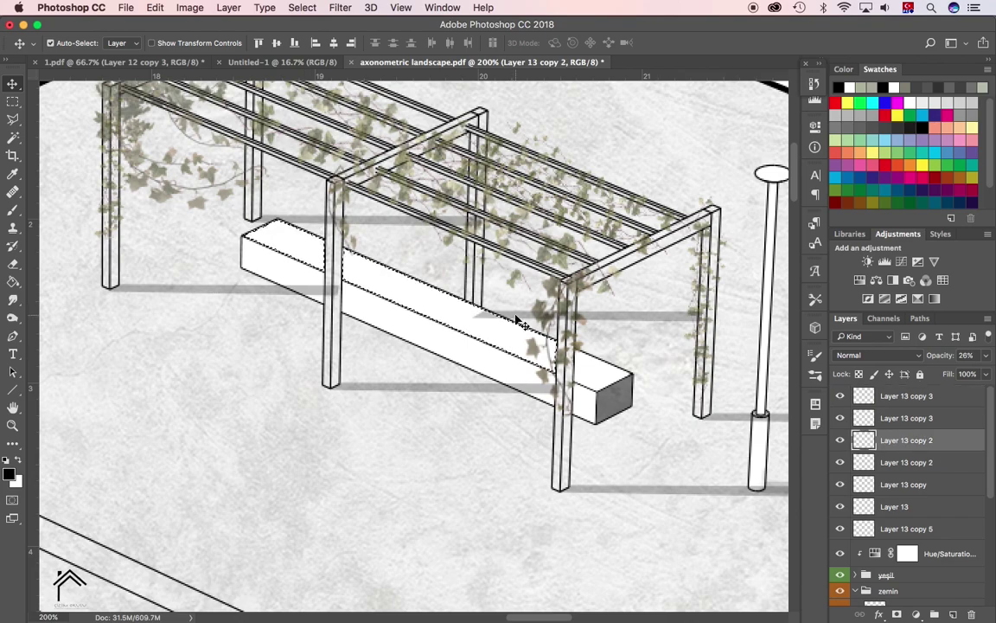
click(311, 336)
key(v)
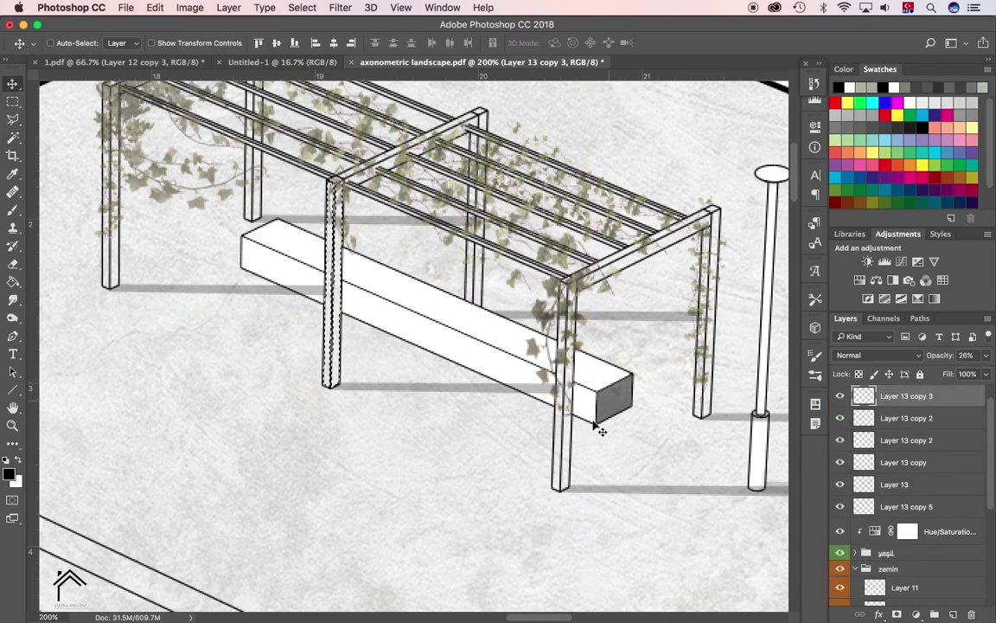
Step: Draw the lamp post's diagonal black shadow at 26% opacity and copy it across the bench
key(z)
scroll(704, 440, right, 5)
key(l)
click(585, 475)
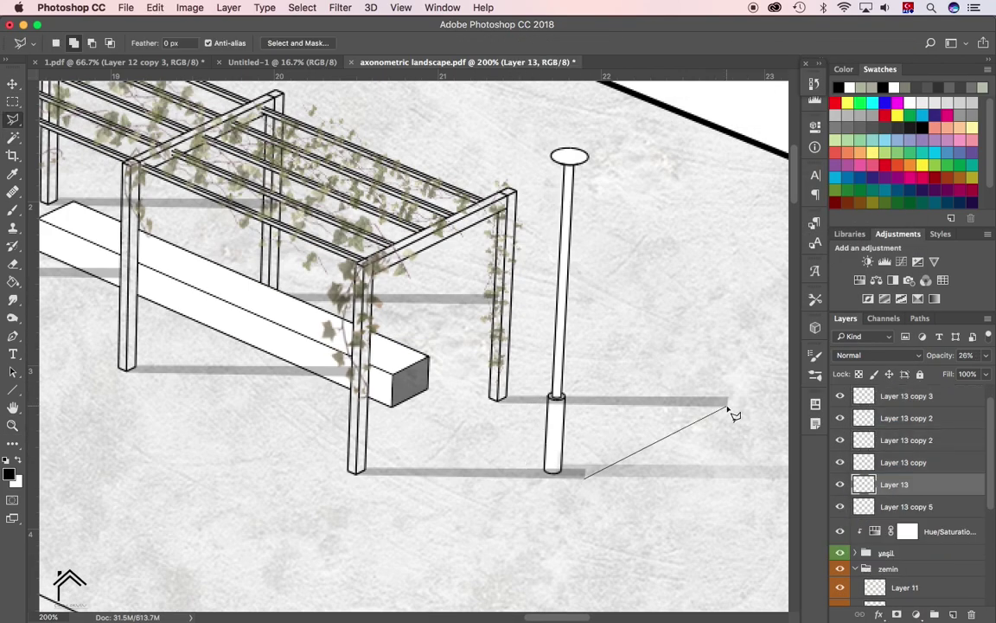
key(alt+BackSpace)
key(ctrl+d)
key(2)
key(6)
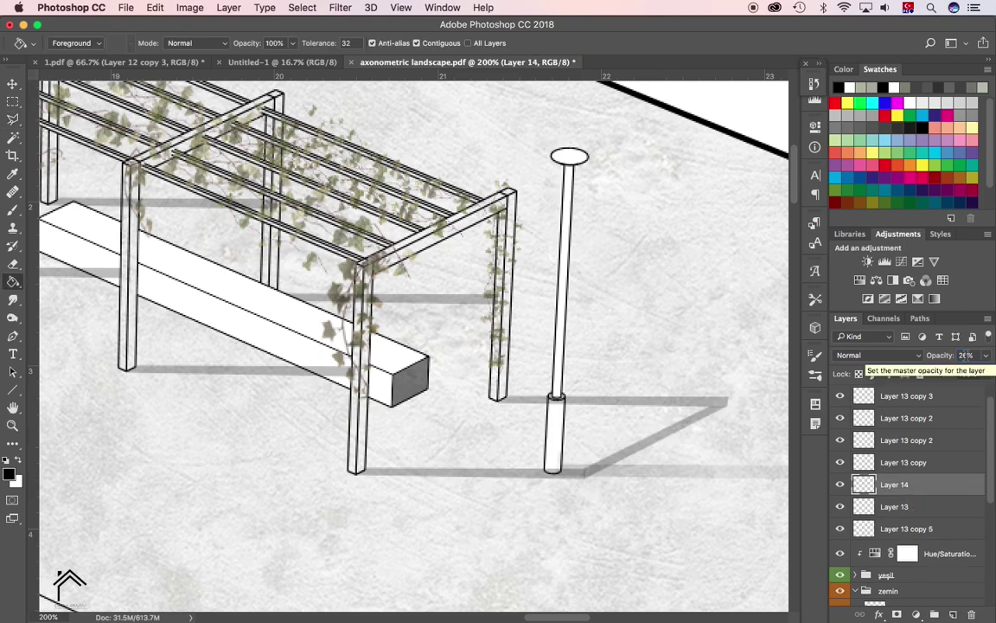
key(v)
drag(640, 445, 424, 341)
key(ctrl+j)
Step: Delete the shadow portion covering the lamp post base
scroll(441, 443, left, 5)
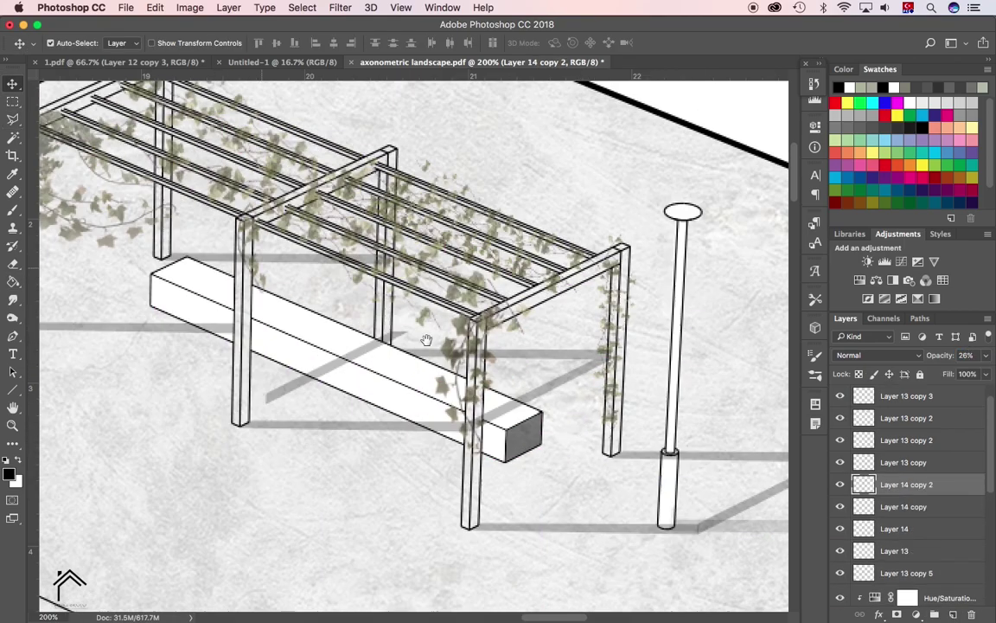
scroll(476, 439, up, 2)
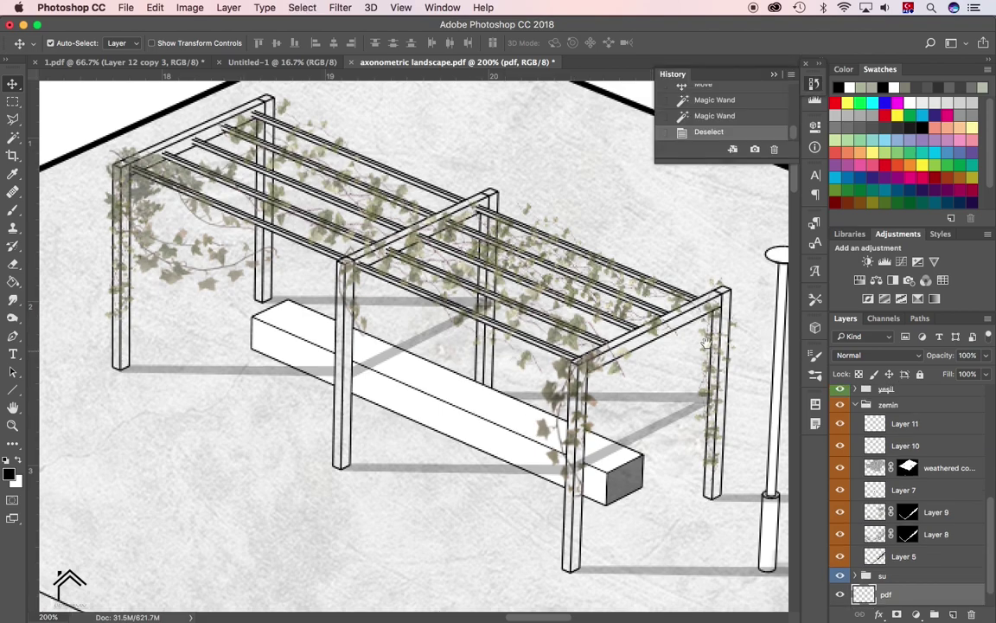
scroll(506, 327, right, 5)
scroll(507, 327, down, 1)
click(536, 413)
key(v)
click(589, 405)
key(Delete)
key(ctrl+d)
Step: Clear shadow overlaps on the front pergola post and merge the shadow layers
scroll(519, 346, left, 5)
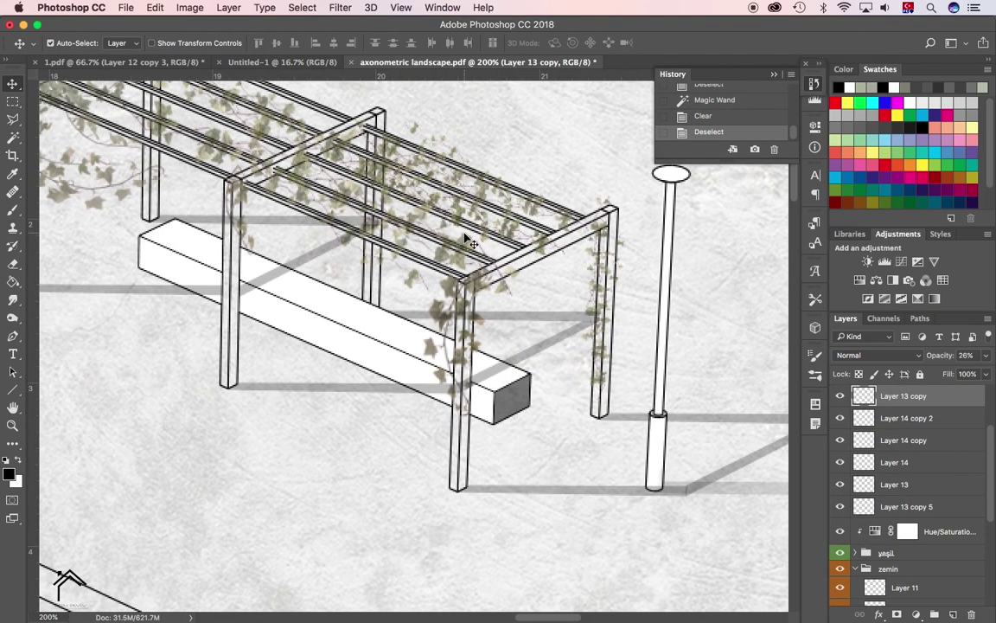
click(456, 442)
key(w)
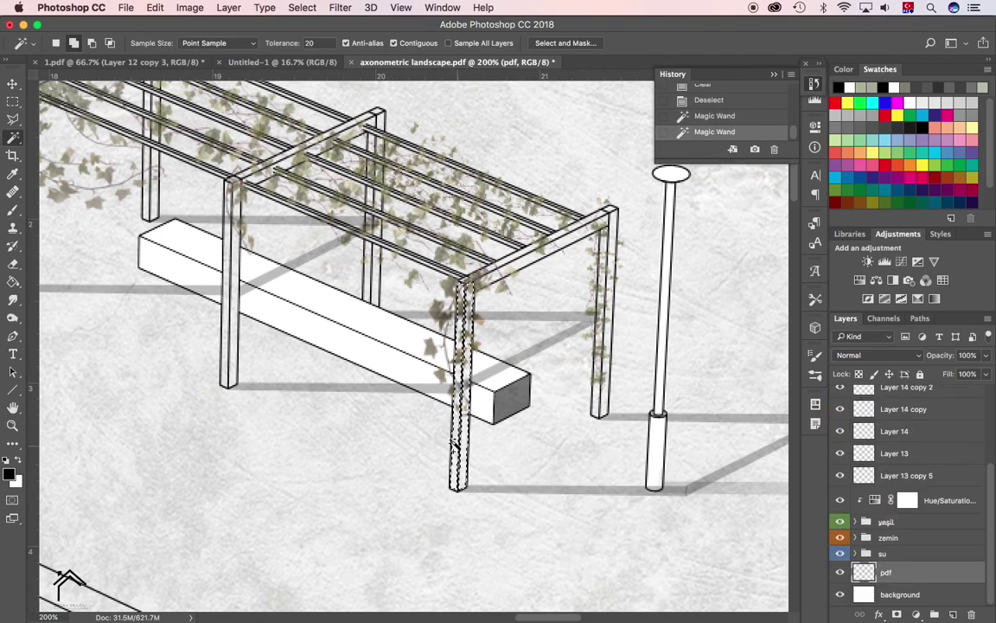
key(v)
click(456, 441)
key(Delete)
click(489, 378)
key(Delete)
scroll(519, 337, left, 5)
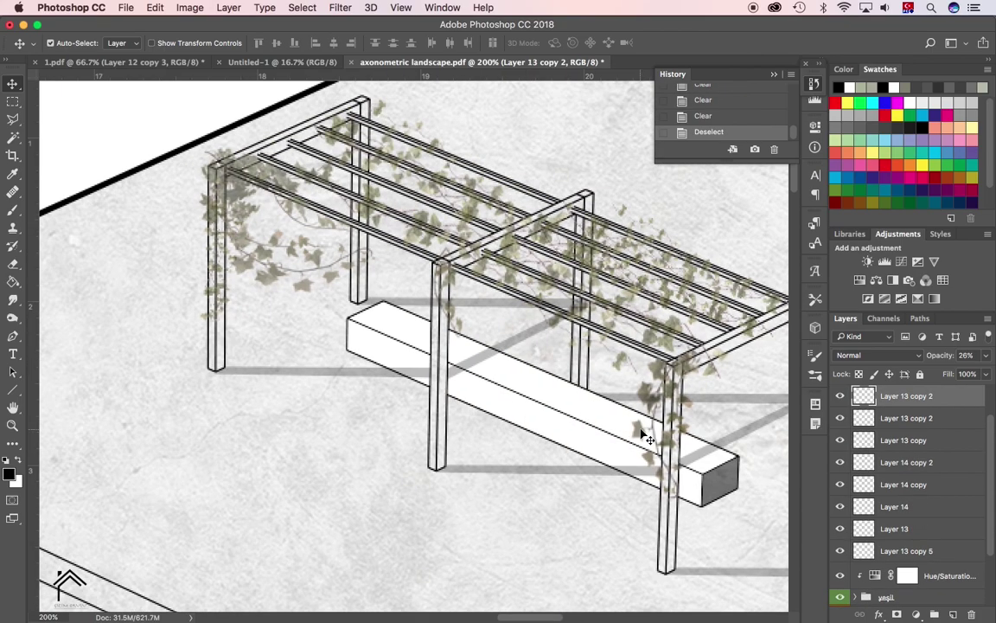
scroll(649, 439, right, 2)
key(ctrl+e)
Step: Raise the merged shadow layer's opacity to 77%
scroll(519, 346, right, 10)
drag(985, 354, 970, 378)
key(z)
alt+click(586, 446)
click(425, 430)
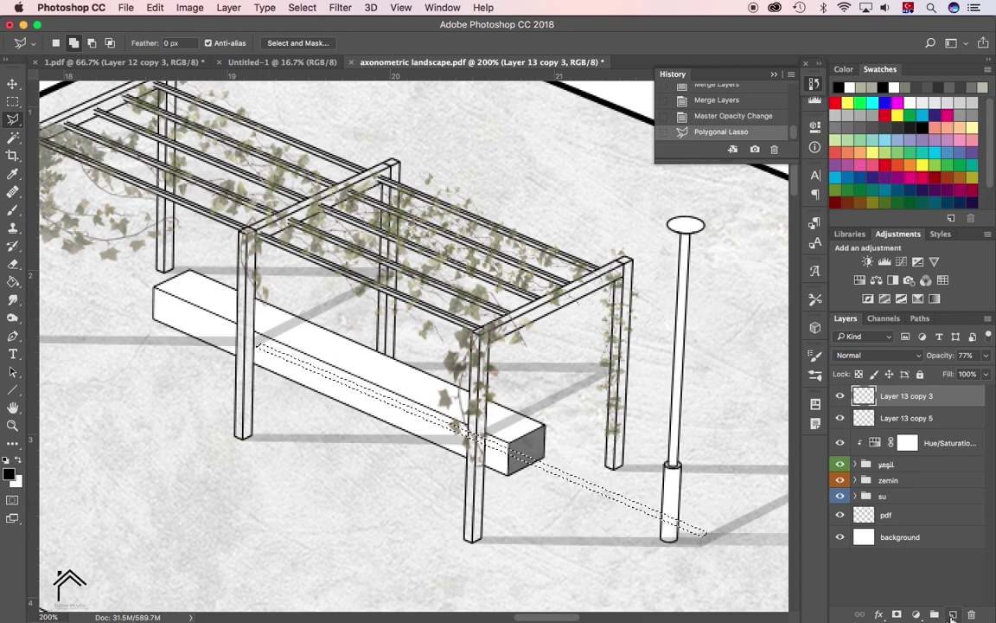
Step: Fill a black beam shadow on a new layer, copy it into parallel strips, and merge them
click(952, 615)
key(g)
click(481, 439)
key(ctrl+d)
drag(650, 524, 637, 445)
key(alt+Right)
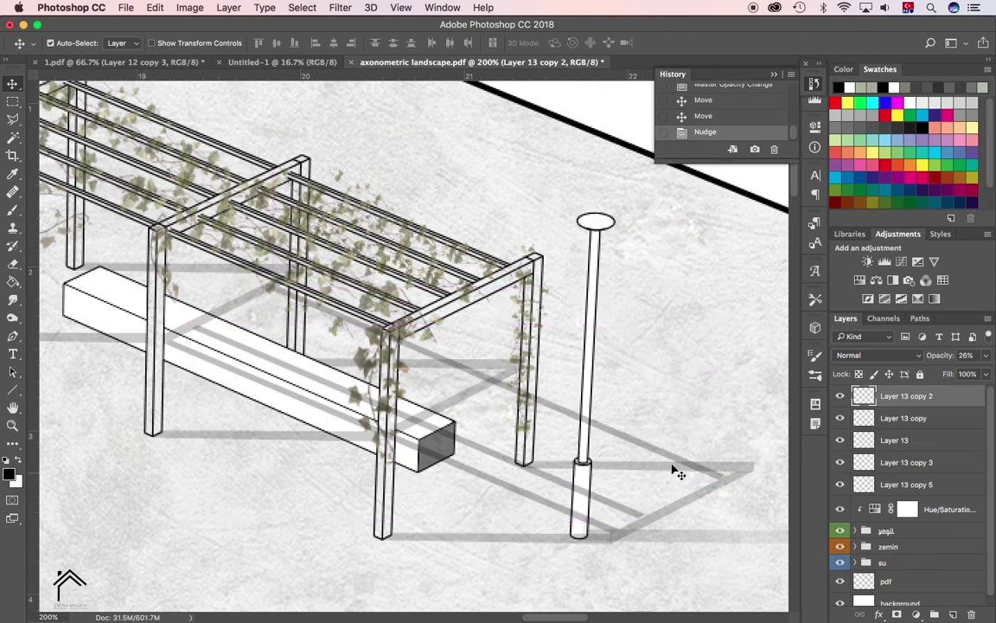
drag(669, 480, 615, 434)
drag(623, 474, 616, 547)
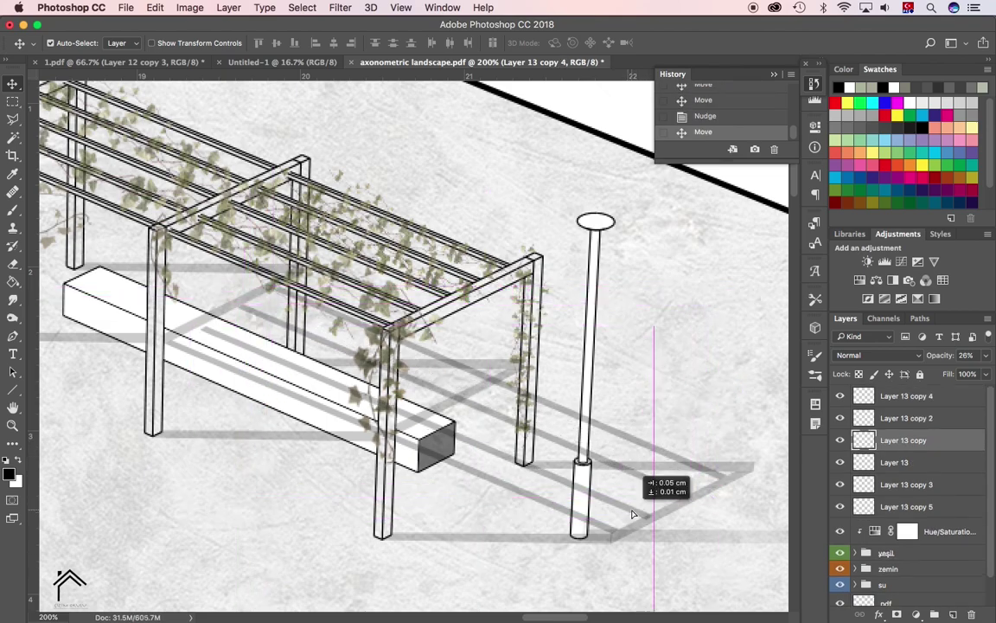
key(ctrl+e)
key(ctrl+minus)
key(ctrl+minus)
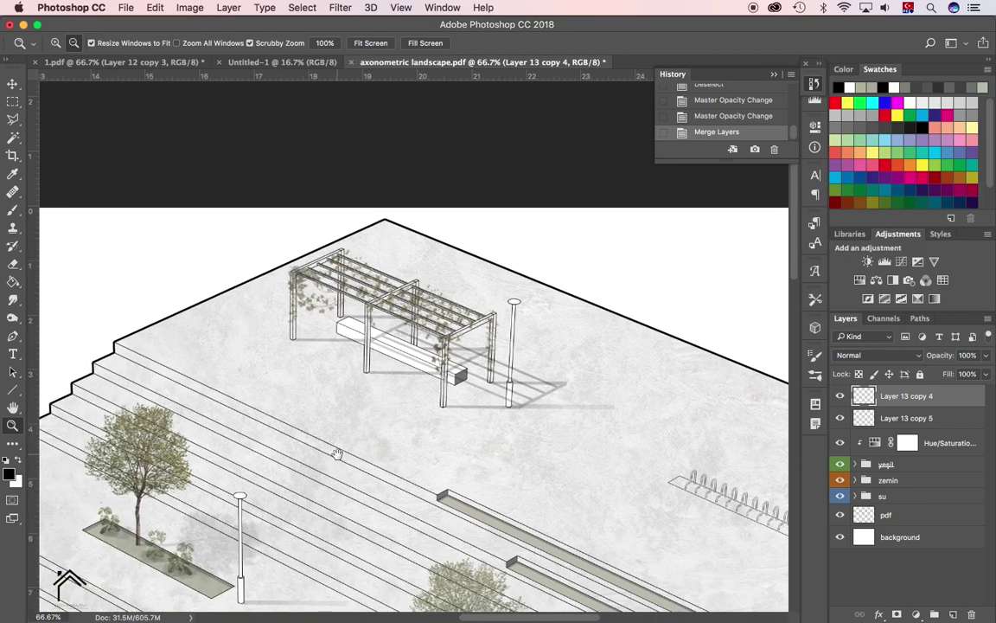
Step: Zoom in on the pergola and add a new layer for the ivy shadows
key(ctrl+plus)
key(b)
key(Escape)
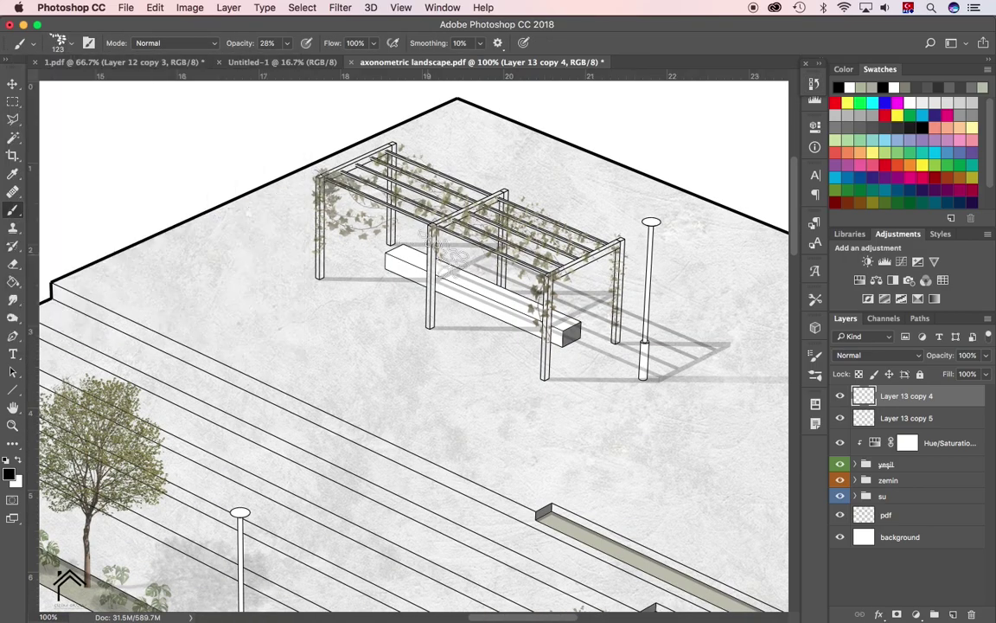
key(z)
click(525, 317)
key(ctrl+shift+alt+n)
scroll(413, 346, right, 5)
key(b)
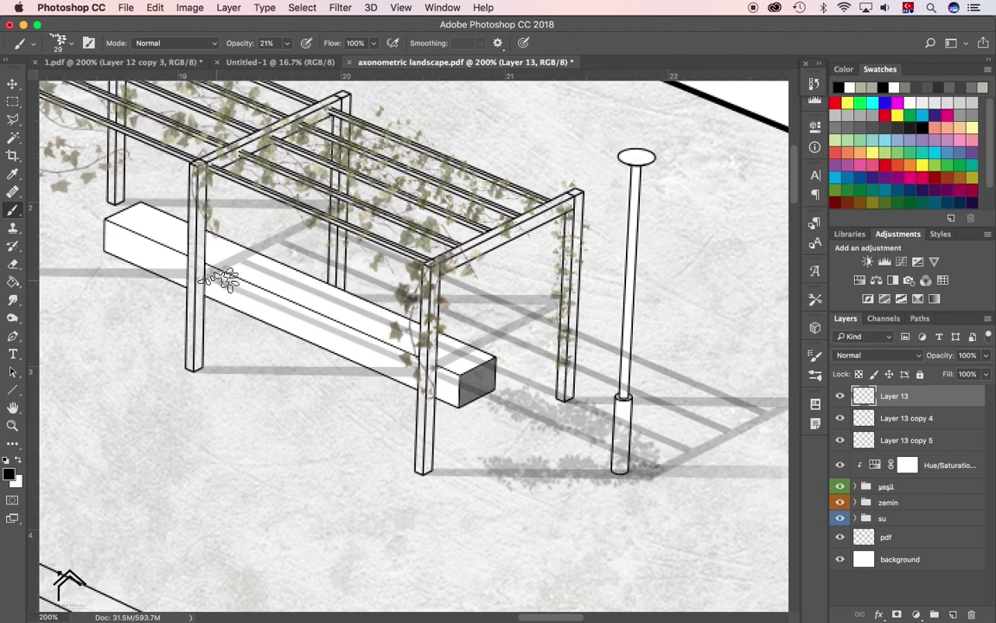
Step: Paint faint ivy-leaf shadows on the ground and bench with a smaller, low-opacity brush
scroll(425, 380, left, 5)
scroll(425, 381, up, 1)
scroll(223, 309, down, 1)
scroll(223, 310, right, 1)
key(bracketleft)
key(1)
key(2)
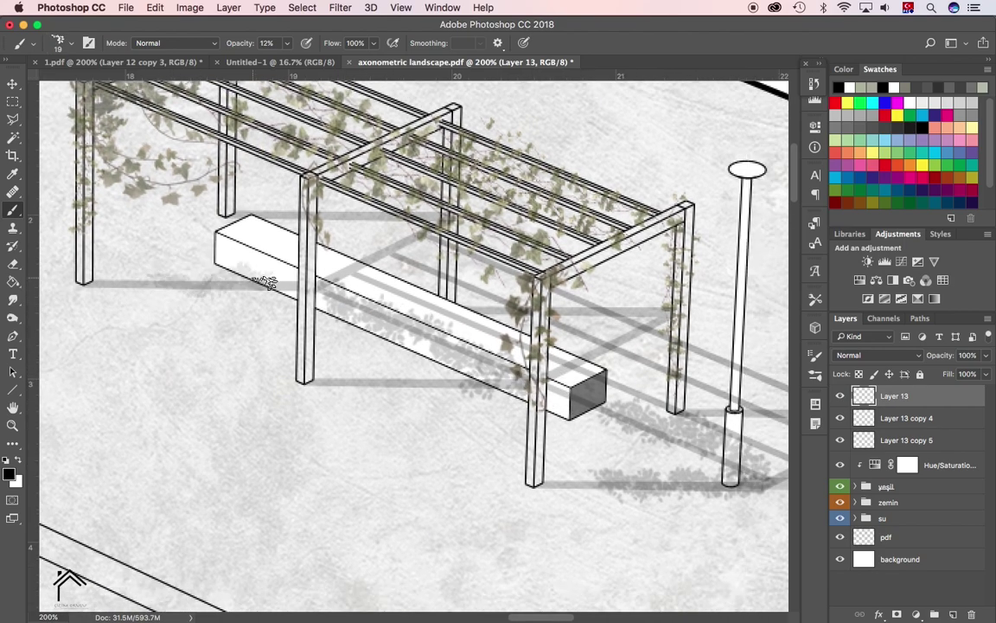
scroll(240, 297, right, 2)
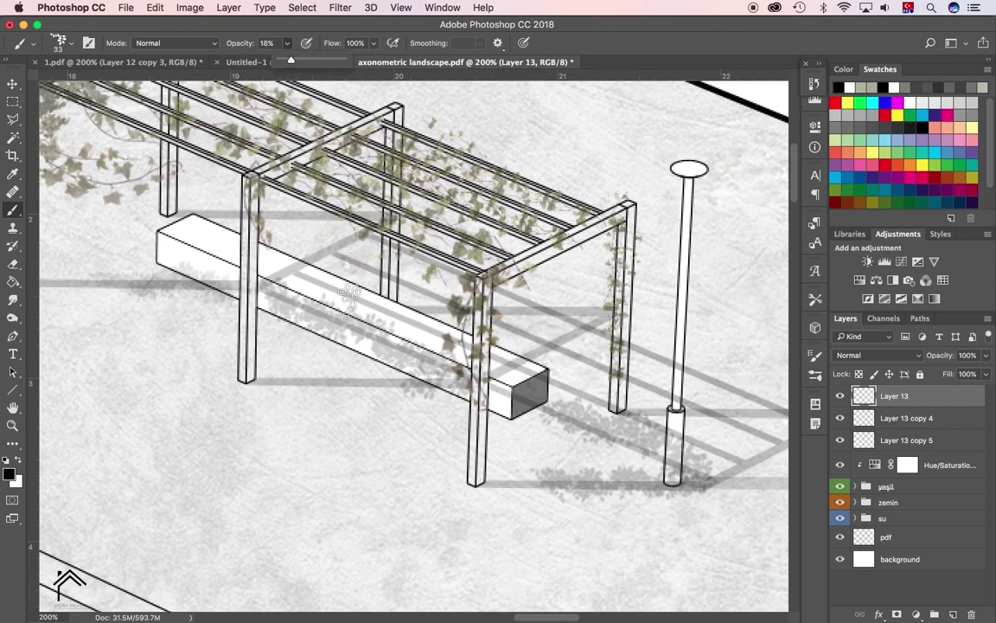
scroll(403, 320, right, 4)
scroll(403, 320, down, 2)
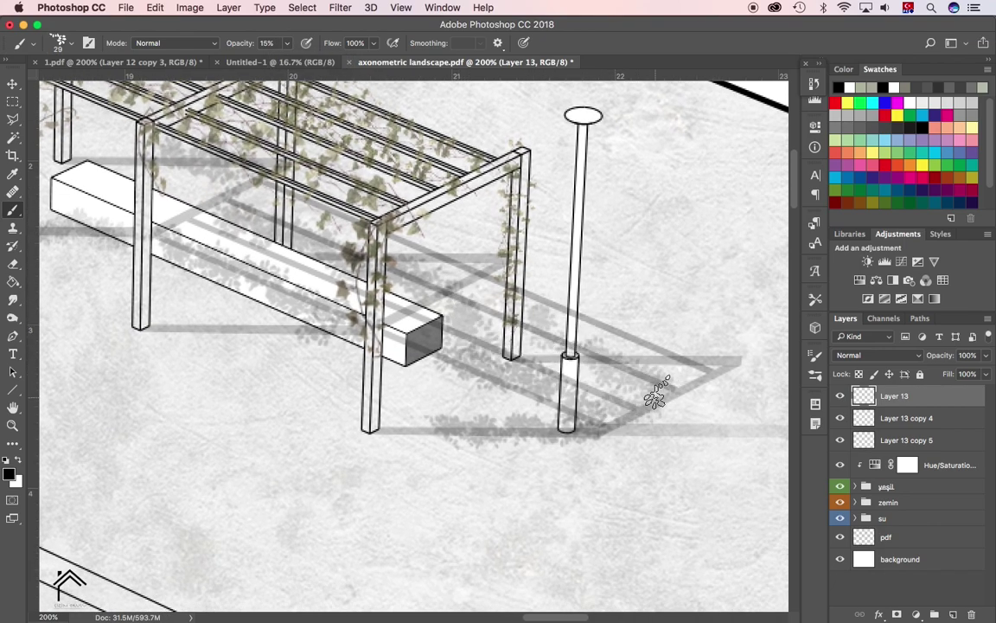
scroll(350, 270, left, 7)
scroll(350, 269, up, 3)
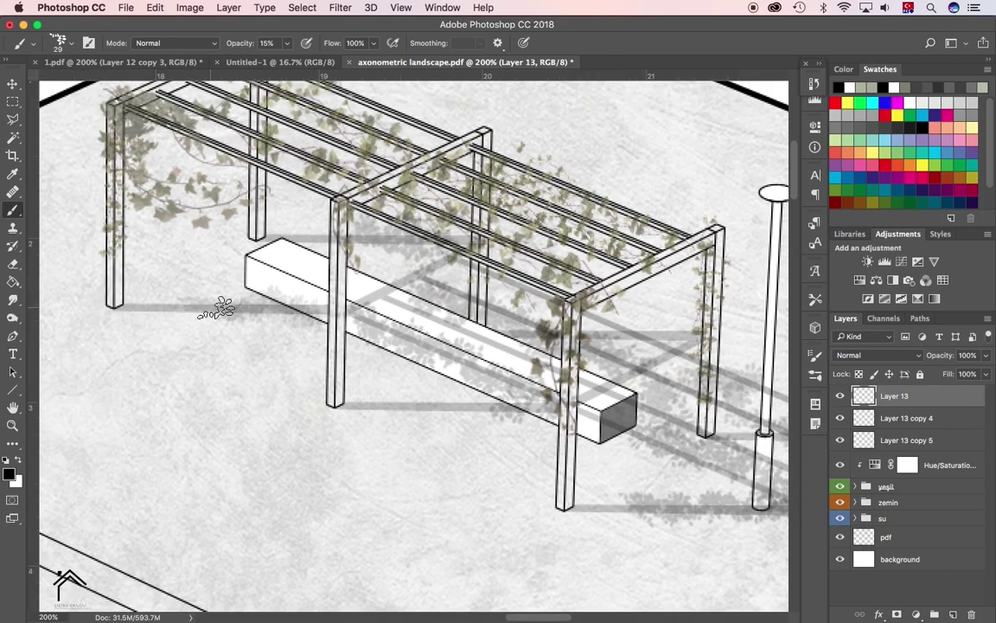
key(z)
alt+click(435, 372)
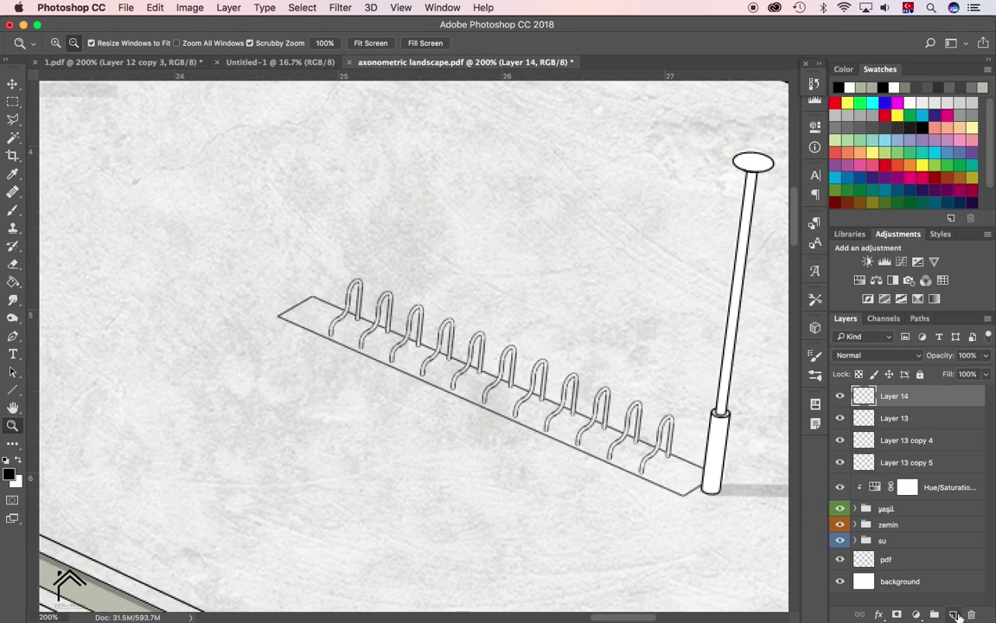
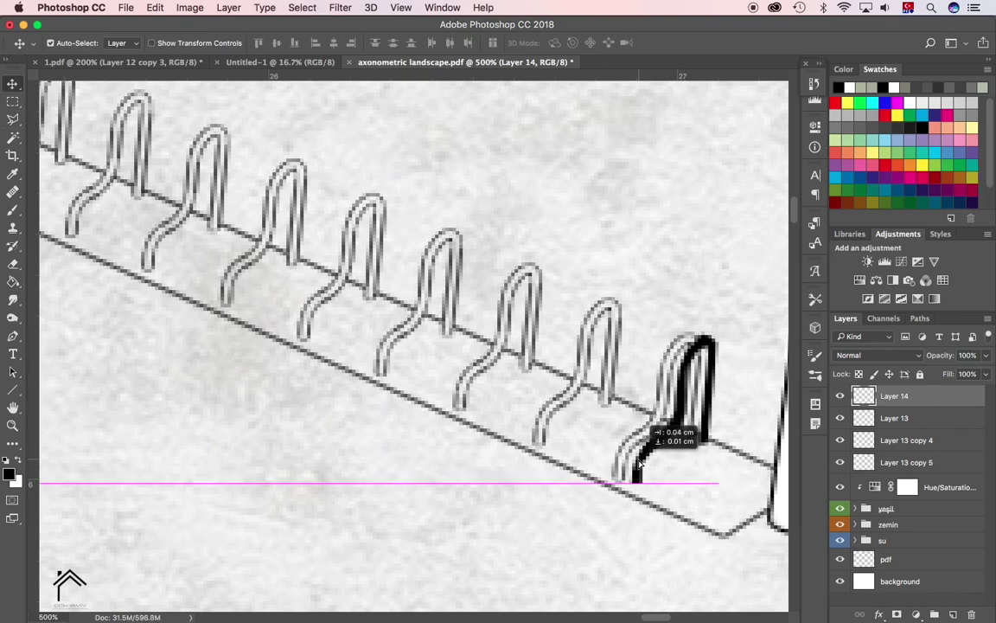
Step: Rotate the shadow stroke with Free Transform so it lies along the bike rack
key(ctrl+t)
drag(629, 486, 576, 424)
scroll(414, 423, right, 3)
key(ctrl+minus)
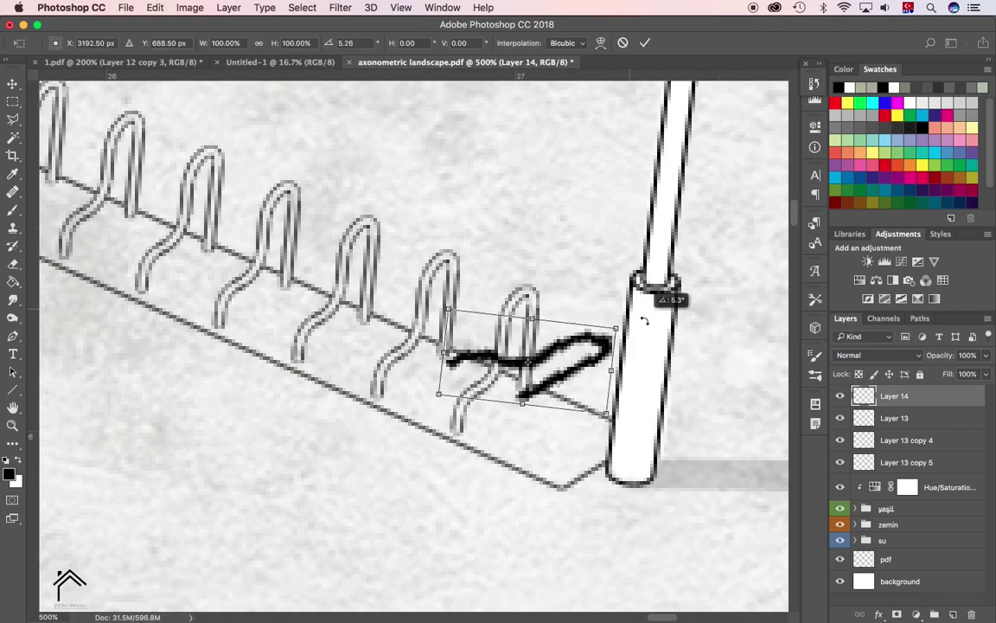
key(Escape)
click(155, 7)
click(178, 297)
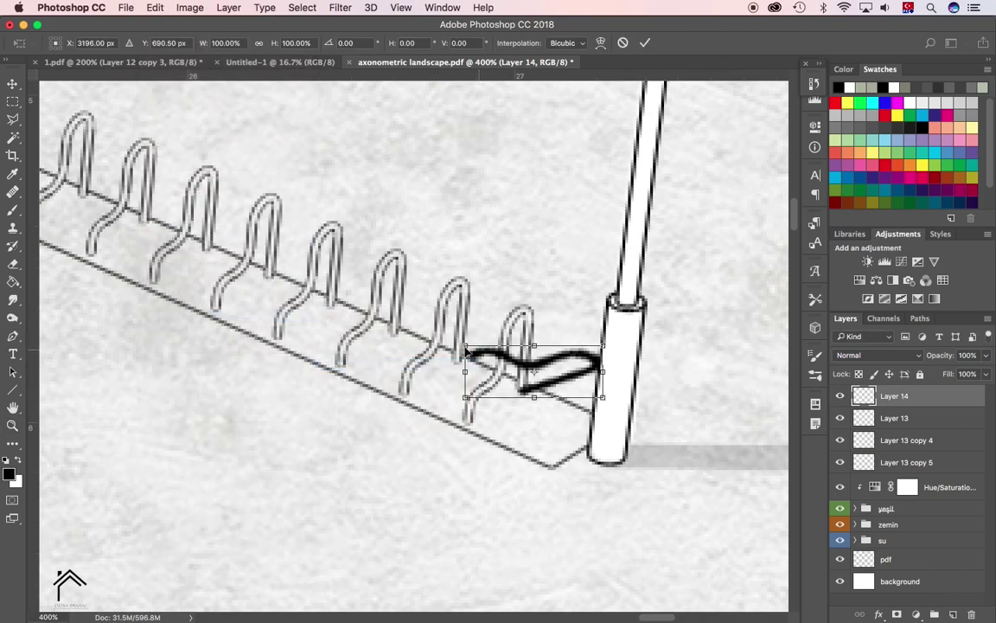
drag(493, 428, 635, 465)
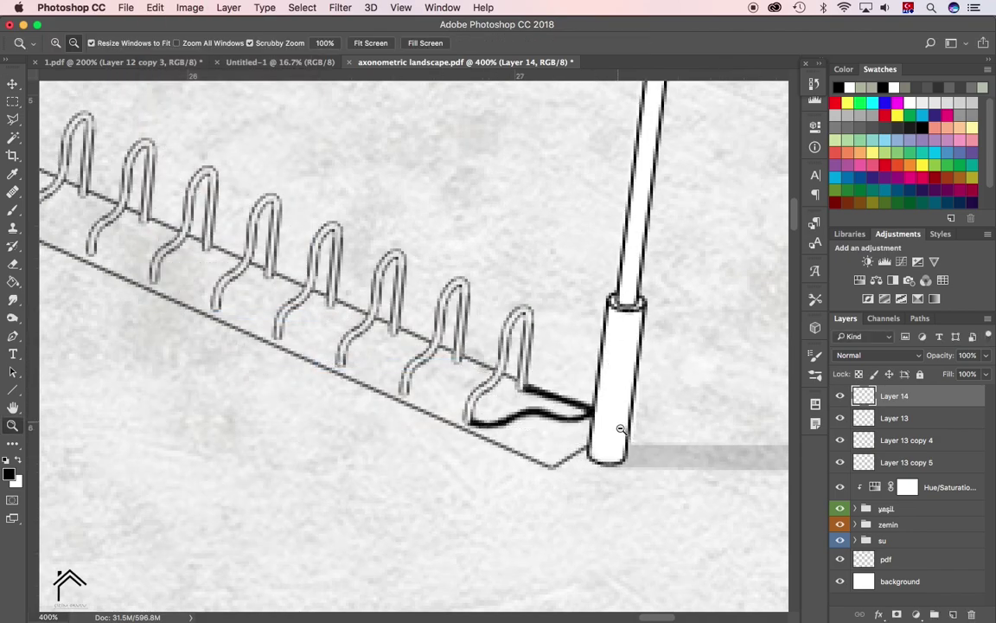
key(Return)
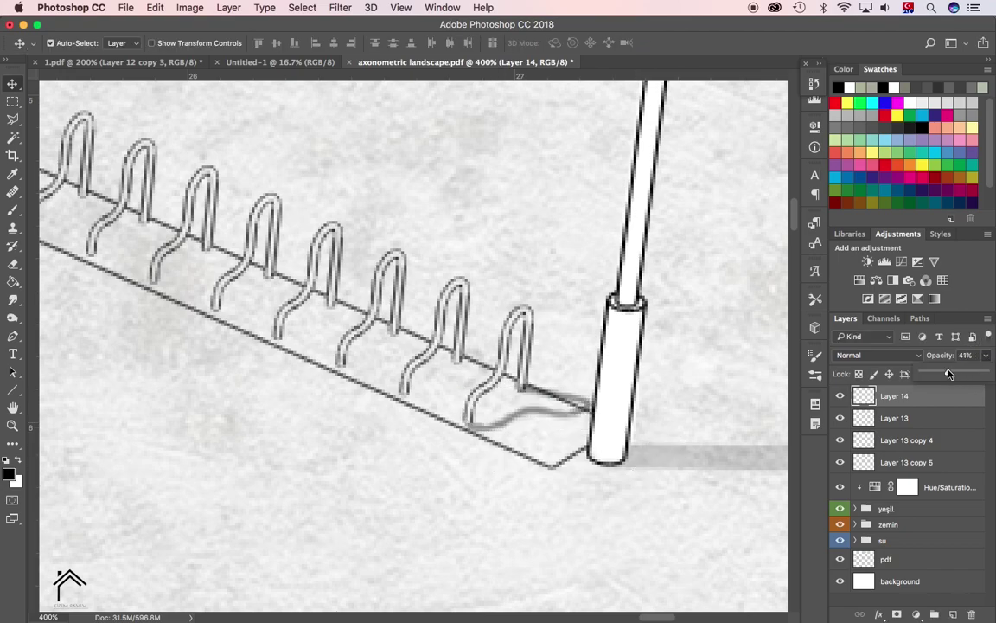
Step: Alt-drag copies of the shadow stroke onto each loop along the rack
drag(526, 406, 333, 323)
drag(418, 397, 210, 275)
scroll(328, 311, left, 5)
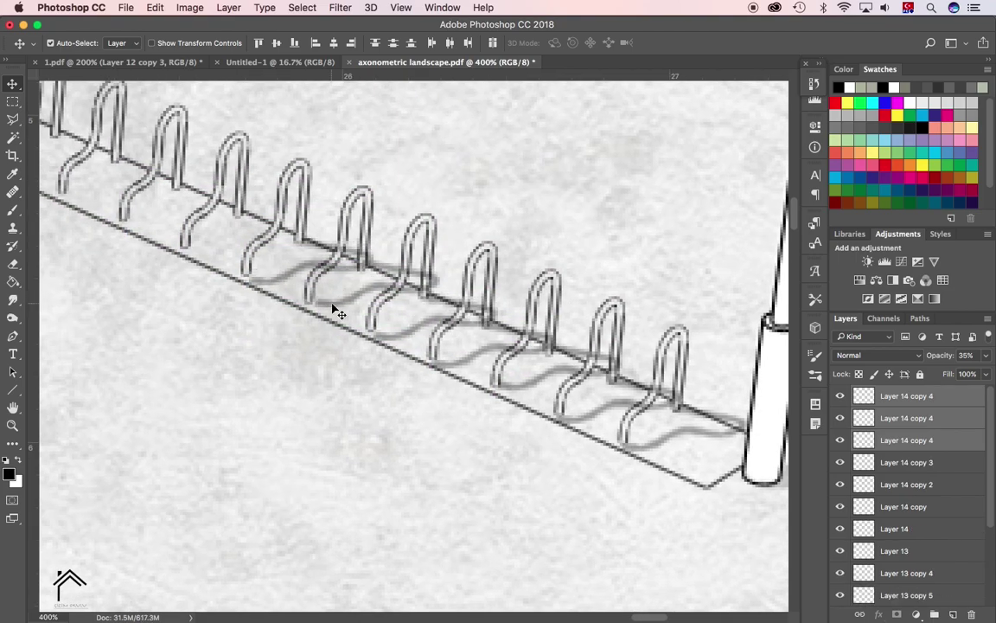
scroll(292, 236, left, 5)
drag(548, 378, 311, 267)
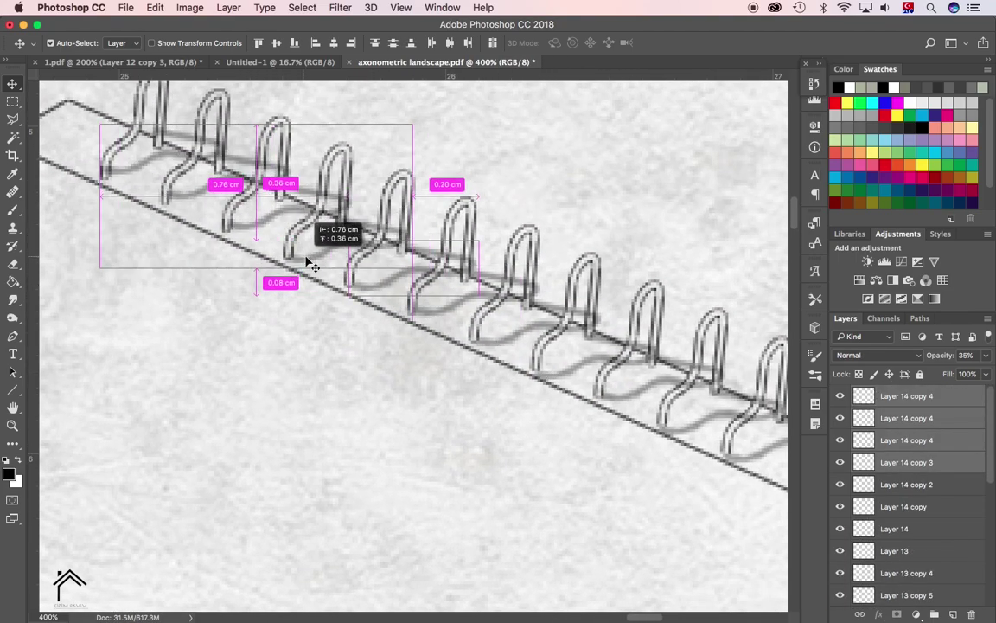
scroll(298, 250, left, 2)
scroll(899, 485, down, 3)
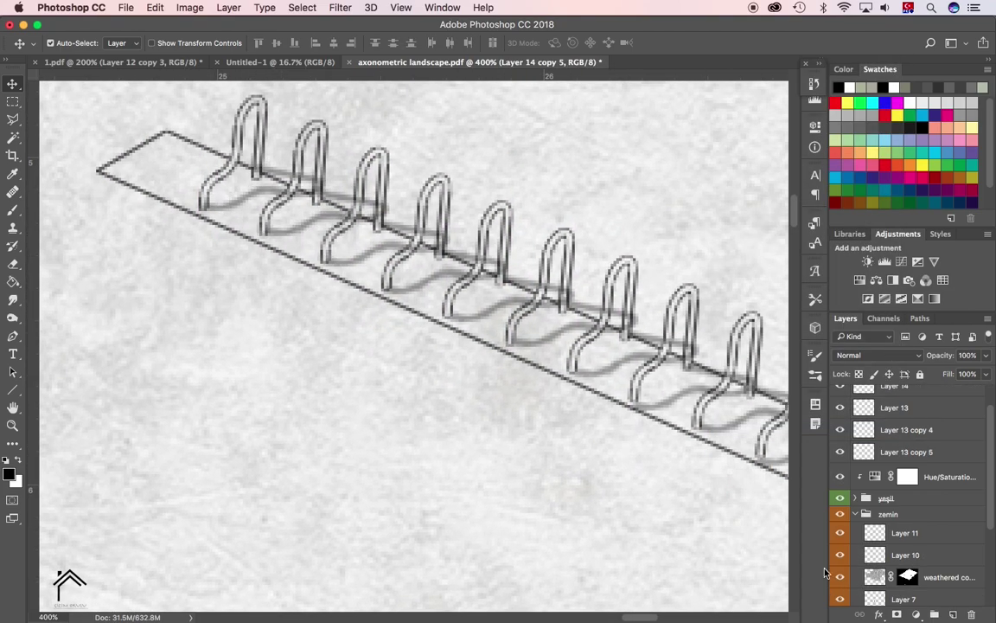
scroll(432, 346, right, 3)
Step: Merge the shadow strokes, lower their opacity, and group them as 'gölge'
right_click(906, 424)
click(820, 434)
key(z)
alt+click(646, 458)
text(80)
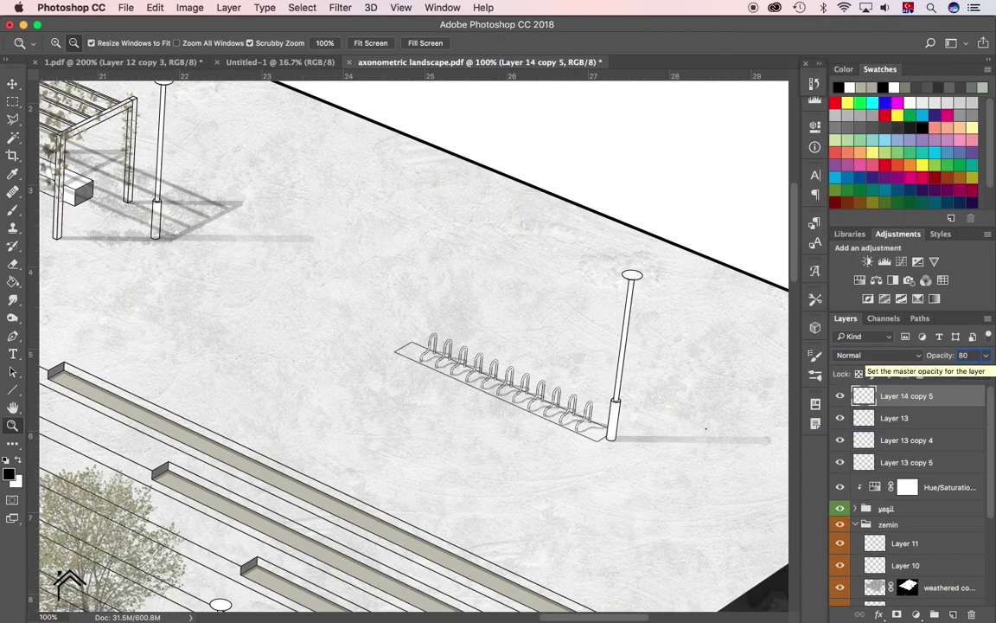
key(Return)
key(ctrl+g)
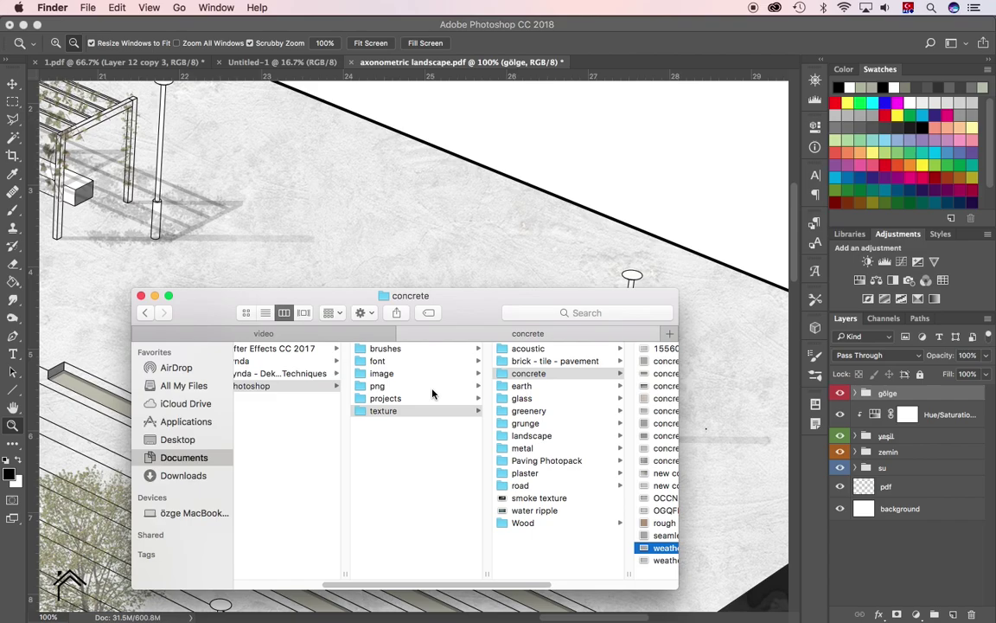
Step: Drag the 'bike red' image from the vehicle folder into the drawing and shrink it
click(289, 385)
click(427, 498)
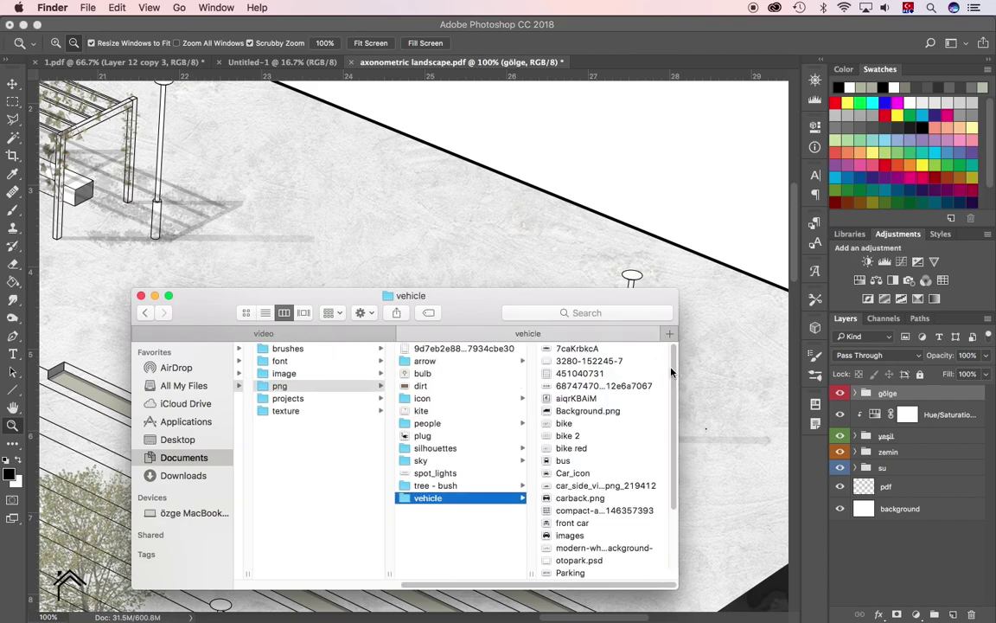
click(428, 448)
drag(428, 451, 345, 395)
key(ctrl+minus)
key(ctrl+minus)
key(ctrl+minus)
key(ctrl+minus)
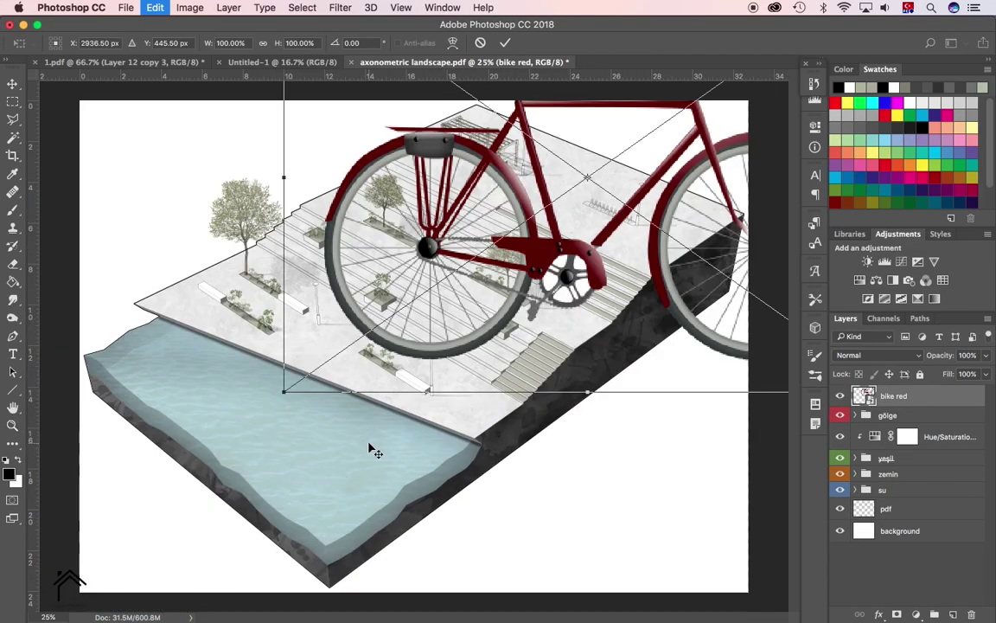
drag(294, 160, 583, 367)
key(Return)
Step: Scale the red bicycle down and skew it onto the rack's left end
click(623, 393)
click(562, 216)
right_click(657, 35)
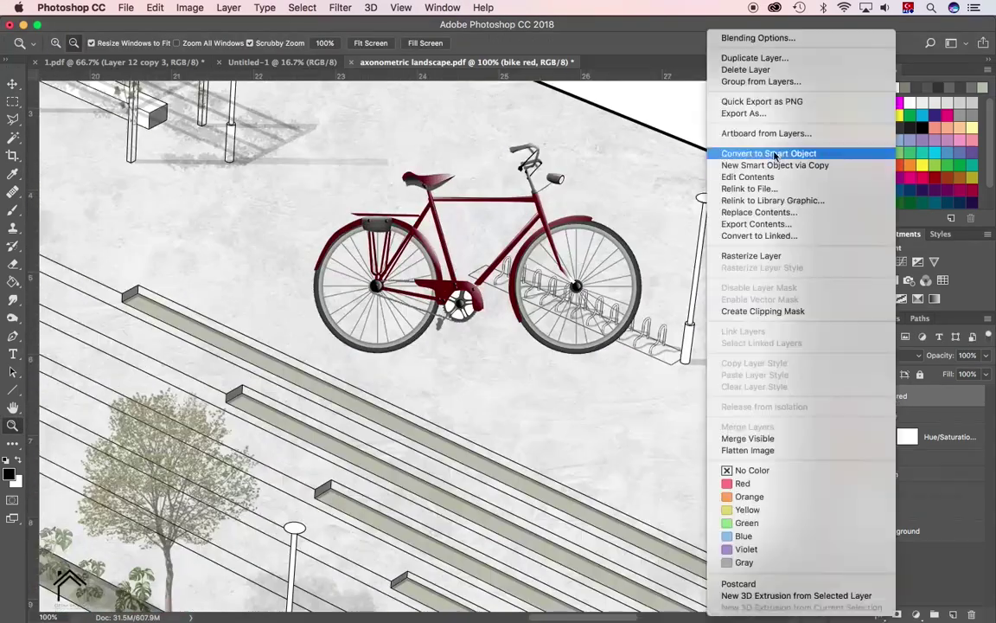
key(ctrl+t)
drag(313, 144, 515, 270)
click(154, 7)
click(339, 363)
drag(631, 342, 618, 363)
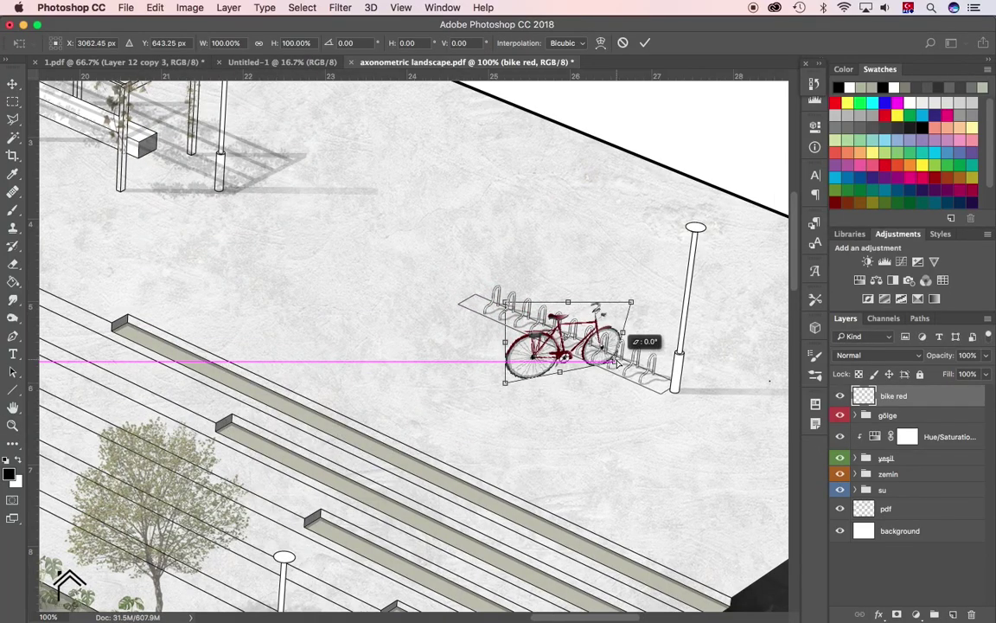
drag(622, 303, 537, 322)
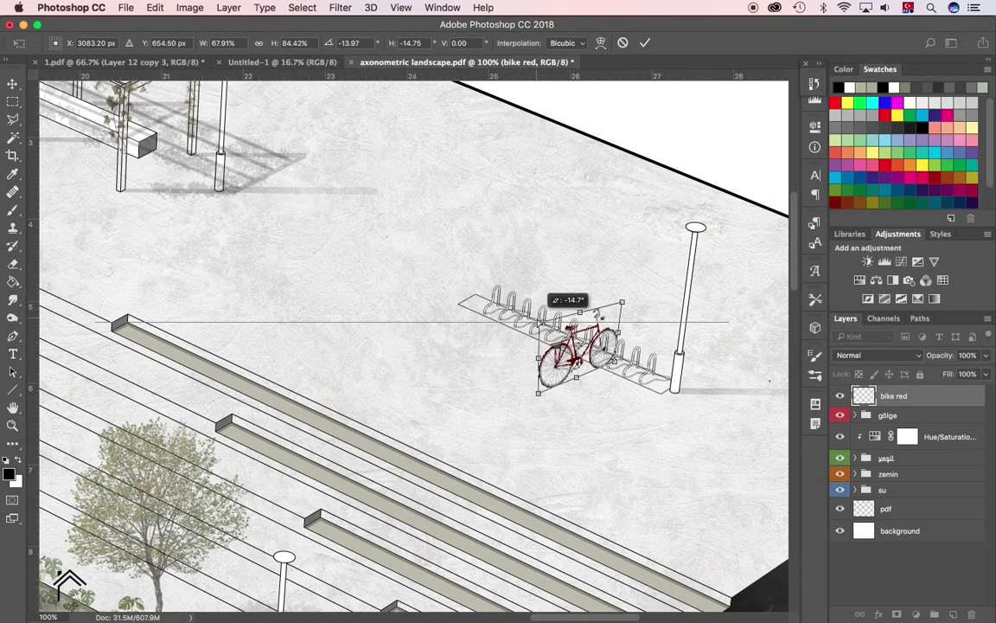
key(Return)
Step: Refine the bicycle's slant to match the axonometric rack angle
key(z)
click(612, 357)
key(super+minus)
key(super+t)
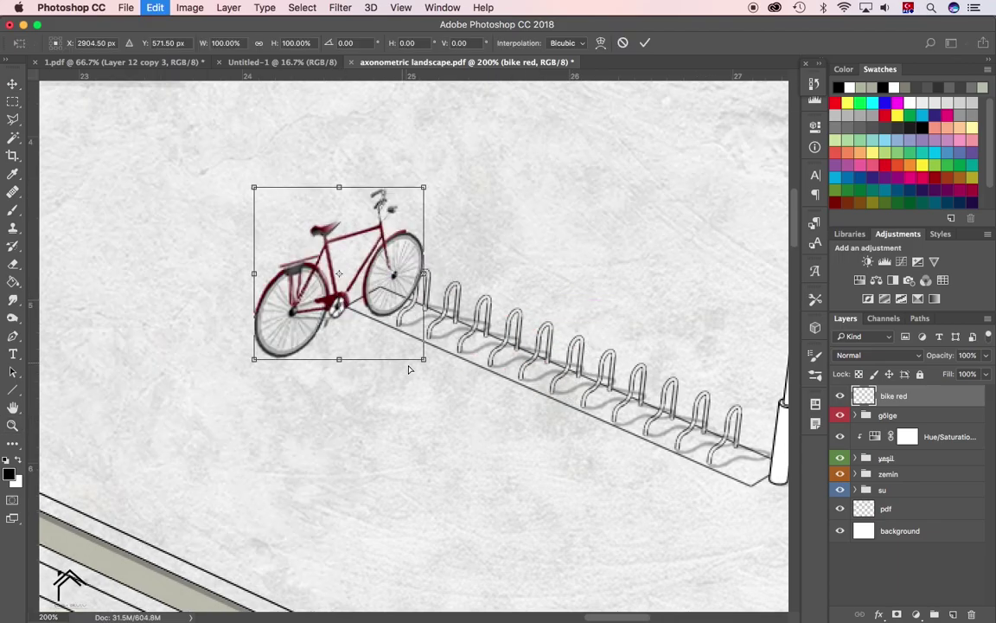
drag(406, 363, 458, 341)
key(Return)
key(z)
scroll(390, 350, up, 1)
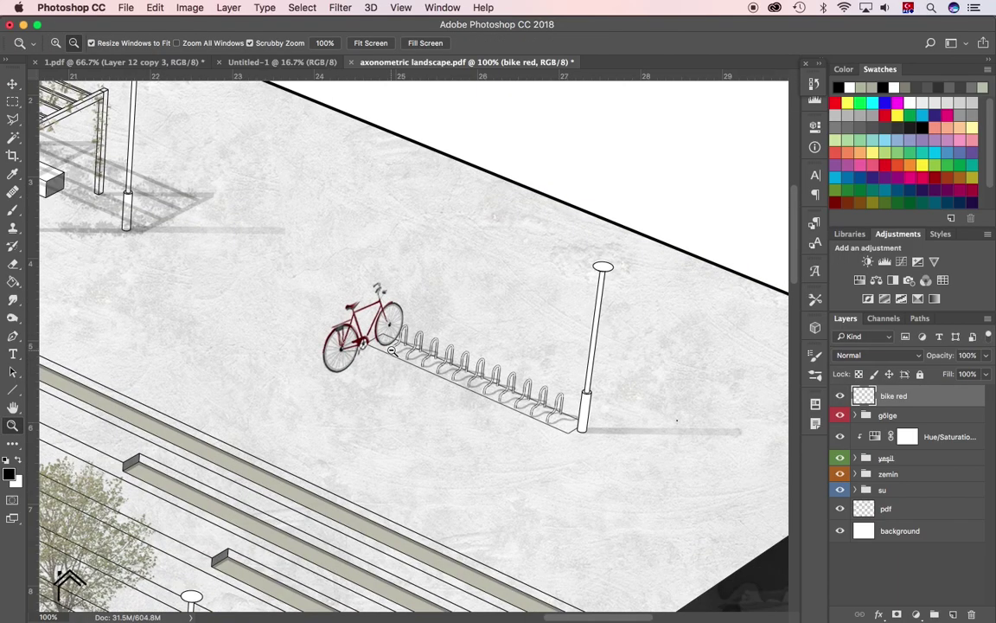
Step: Alt-drag a bicycle copy along the rack and tint it olive with Hue/Saturation
drag(370, 343, 438, 374)
click(189, 7)
key(Escape)
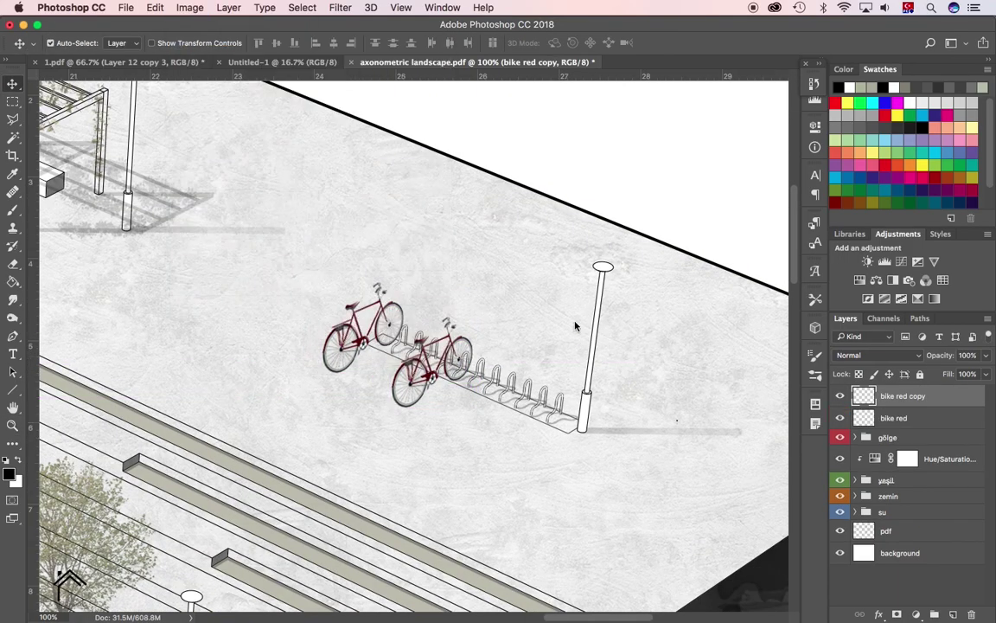
key(super+u)
drag(761, 224, 777, 227)
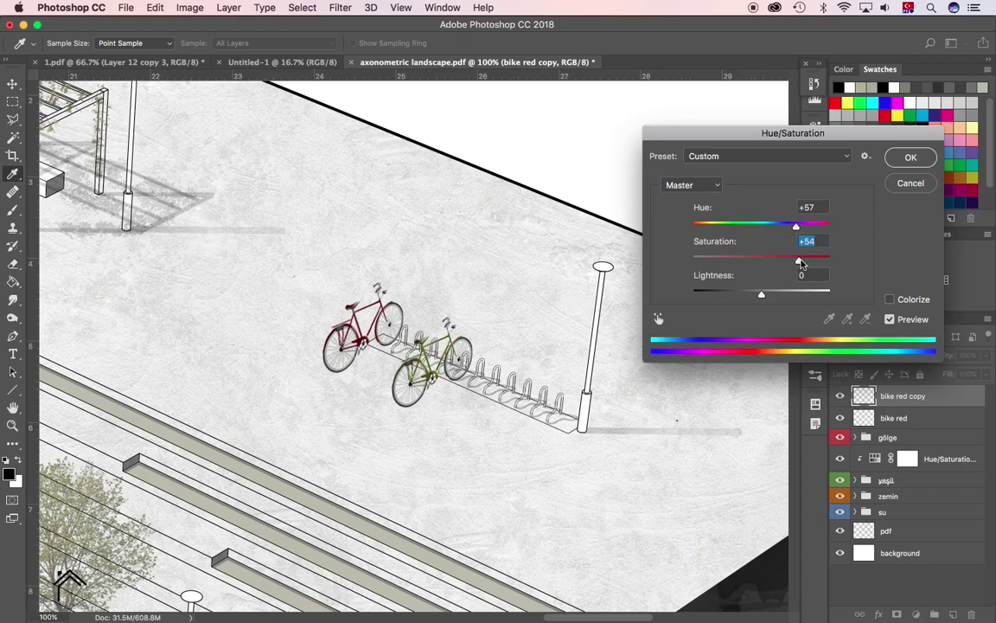
key(Return)
Step: Reposition the red and olive bicycles along the rack
click(464, 374)
key(v)
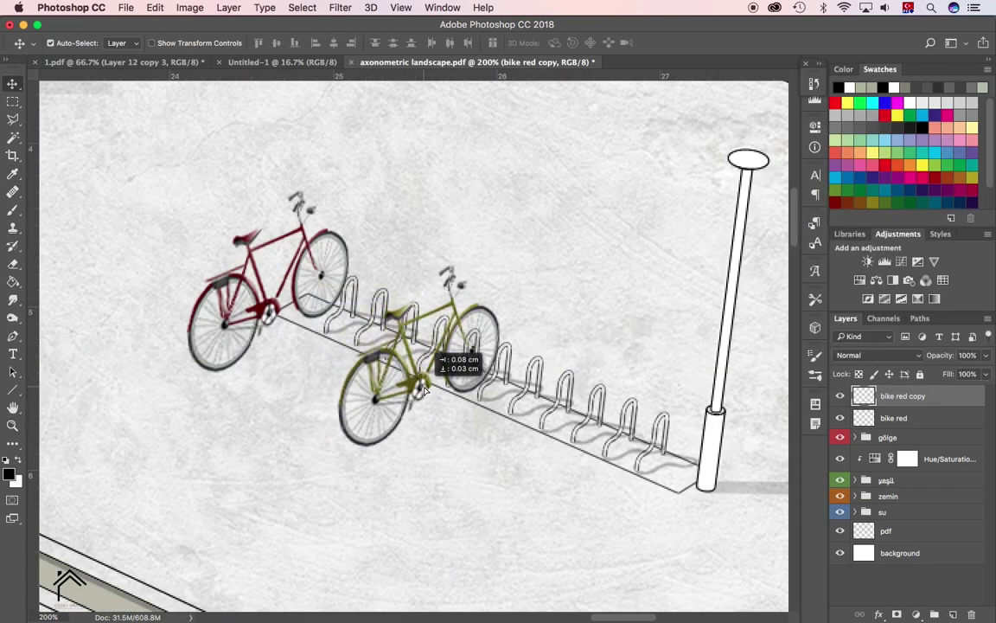
drag(320, 275, 345, 297)
drag(456, 352, 518, 391)
Step: Duplicate the olive bike as a black (Lightness -100), 50% opacity copy squashed into a shadow
click(189, 7)
click(367, 116)
text(-100)
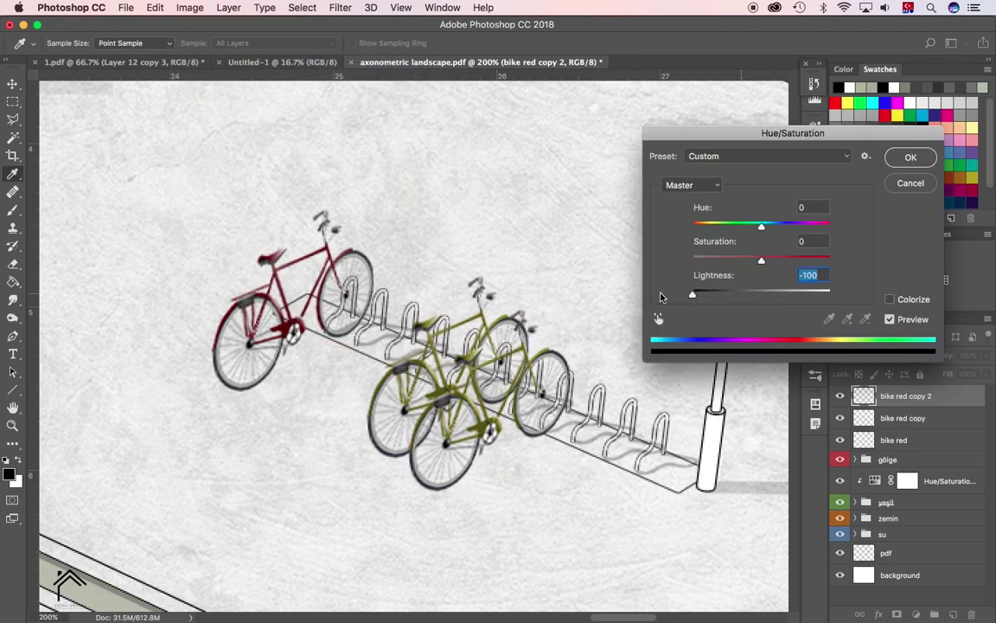
key(Return)
text(50)
key(ctrl+t)
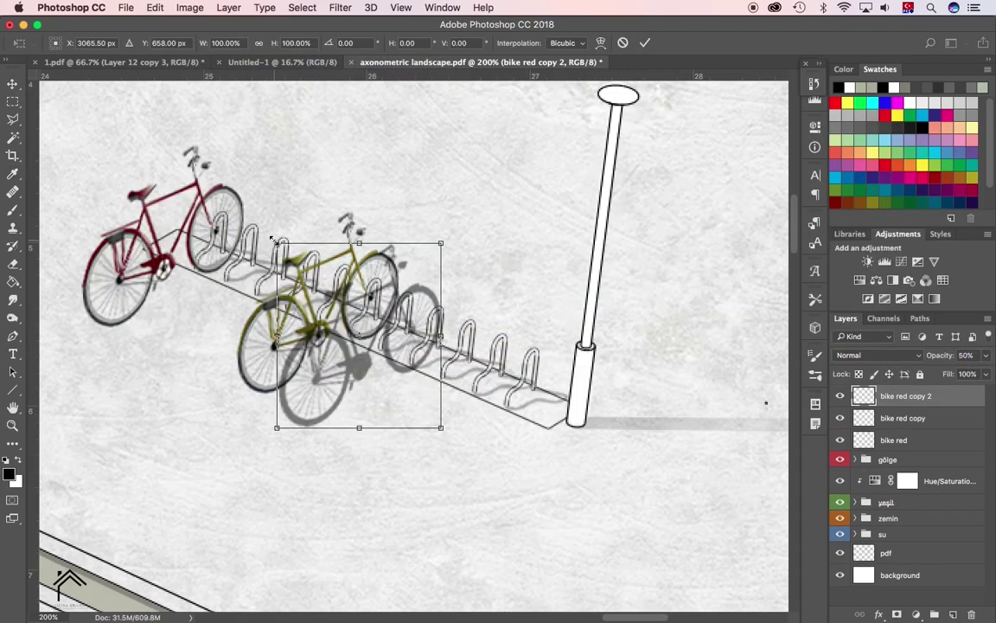
drag(277, 267, 289, 558)
mouse_move(441, 428)
mouse_down()
mouse_move(523, 338)
mouse_move(474, 416)
mouse_move(444, 318)
mouse_up()
key(Return)
Step: Skew the shadow to lie along the ground beneath the olive bicycle
click(154, 7)
click(355, 350)
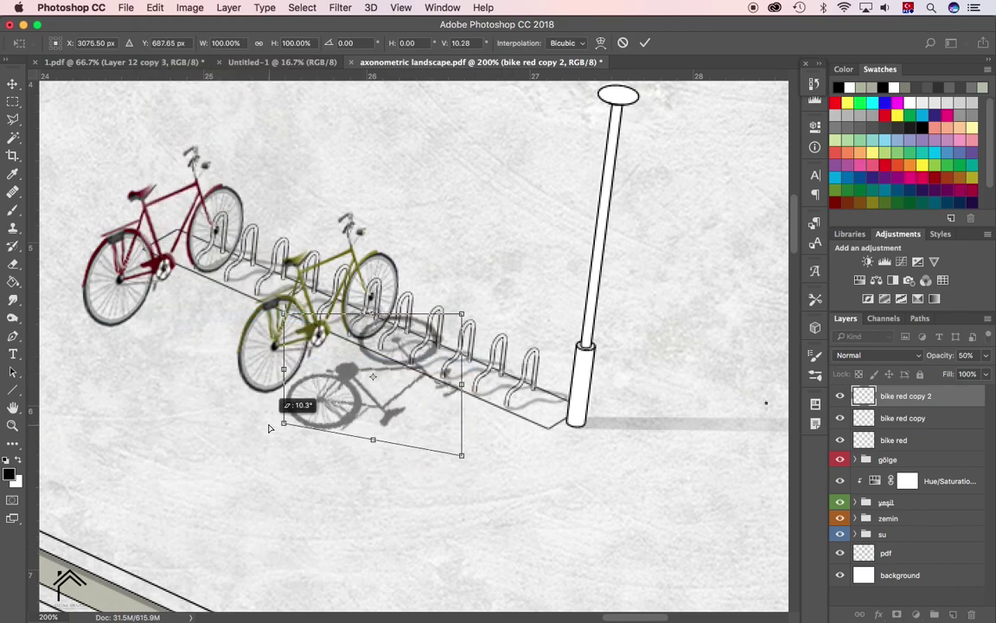
drag(455, 458, 461, 407)
drag(461, 314, 447, 327)
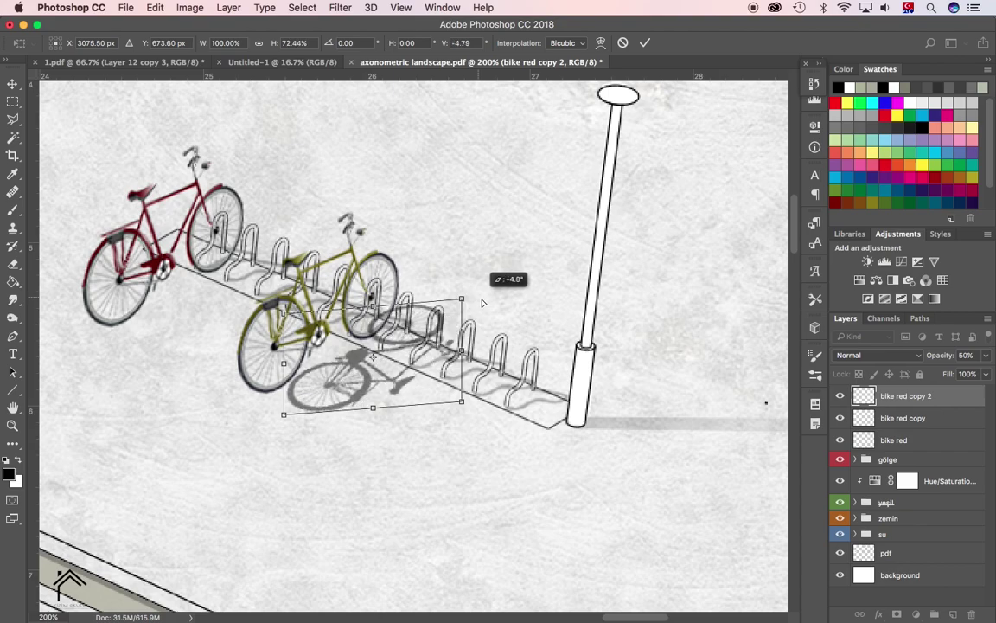
drag(273, 416, 268, 414)
key(Return)
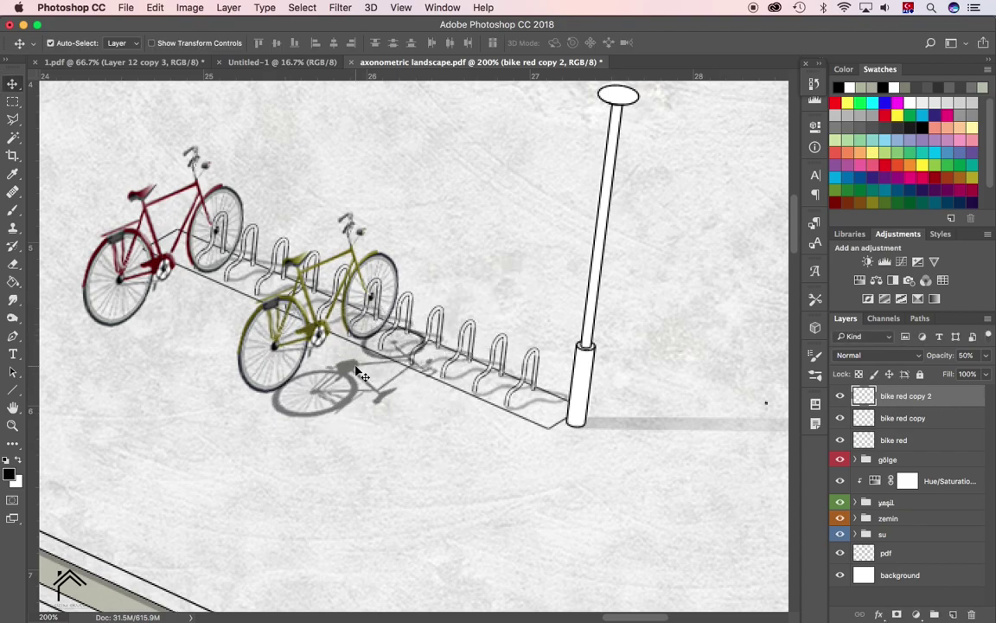
Step: Copy the shadow under the red bicycle, placing it behind the olive bike
drag(320, 393, 164, 333)
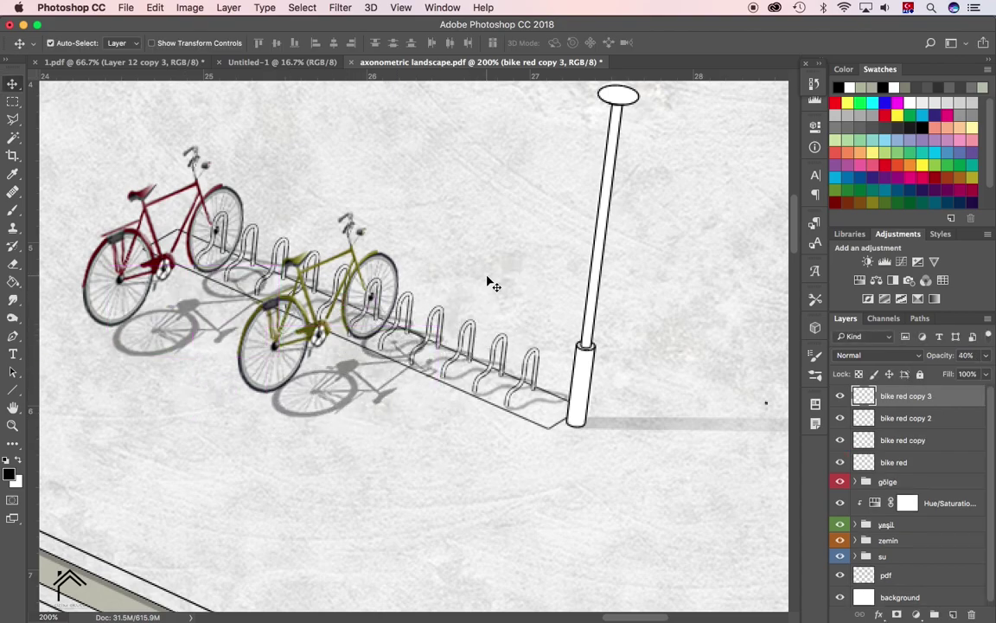
key(ctrl+bracketleft)
key(ctrl+bracketleft)
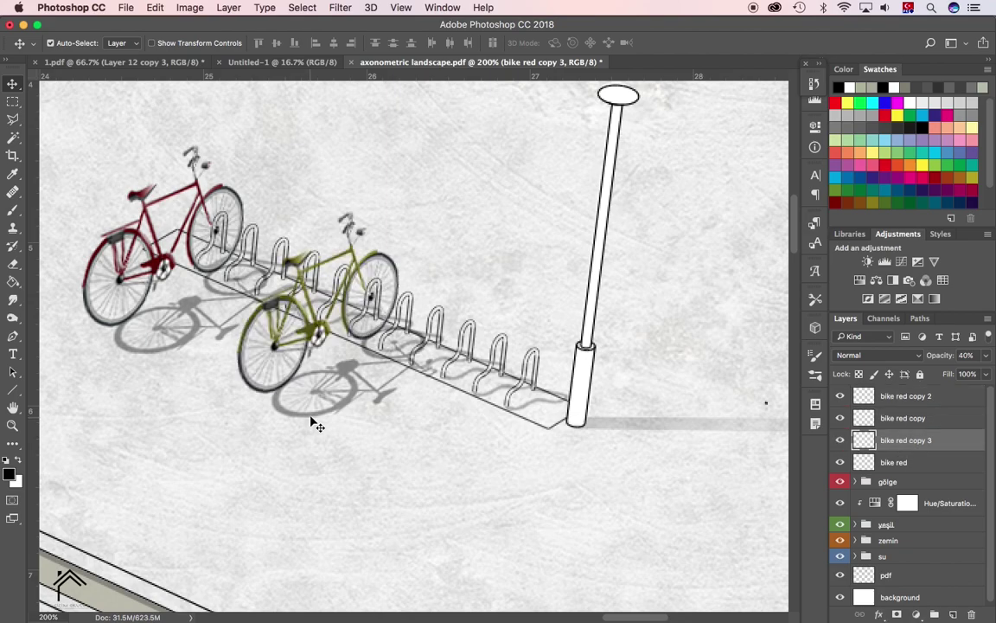
alt+click(349, 387)
alt+click(348, 387)
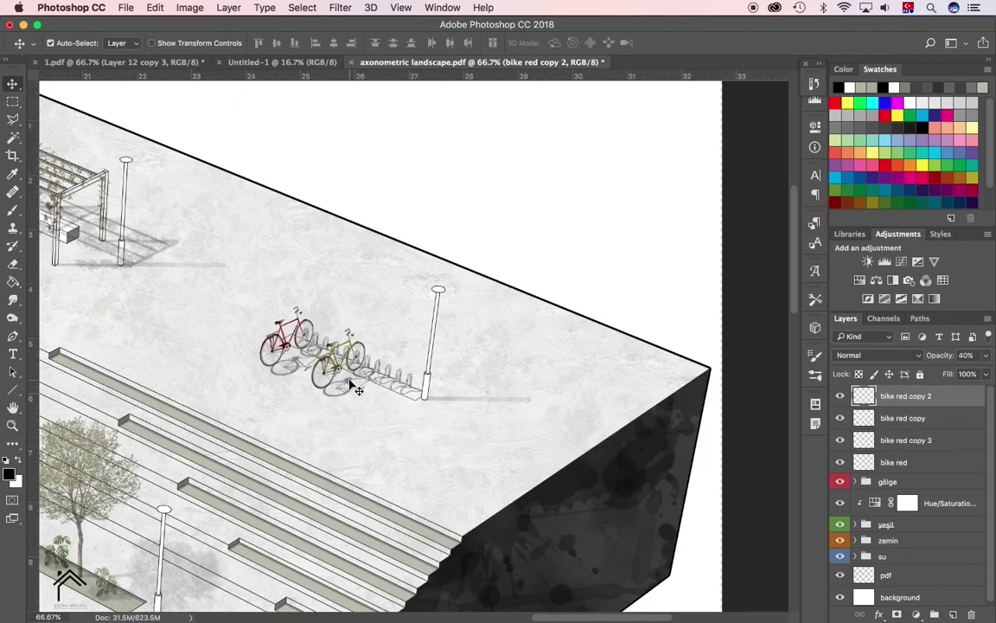
Step: Merge the shadow layers with the bicycles and adjust the layers in the yeşil group
key(ctrl+e)
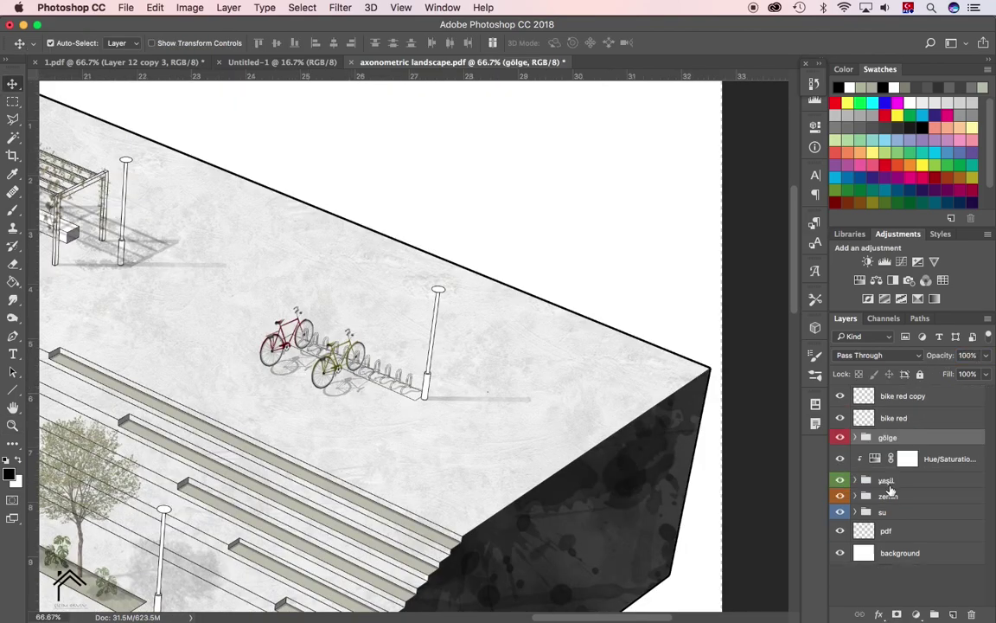
scroll(389, 346, left, 5)
click(389, 471)
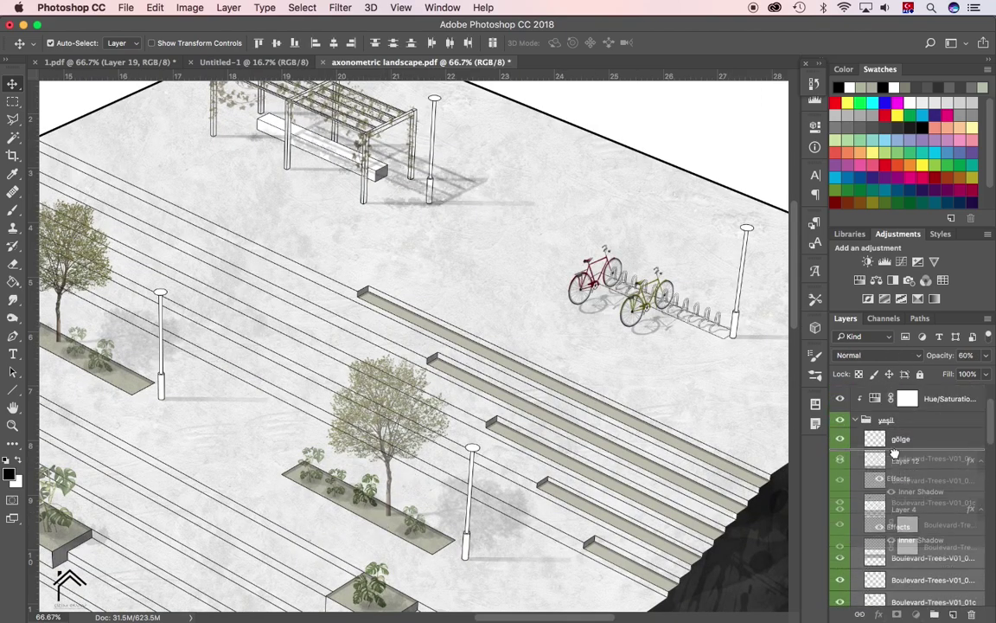
drag(909, 516, 897, 432)
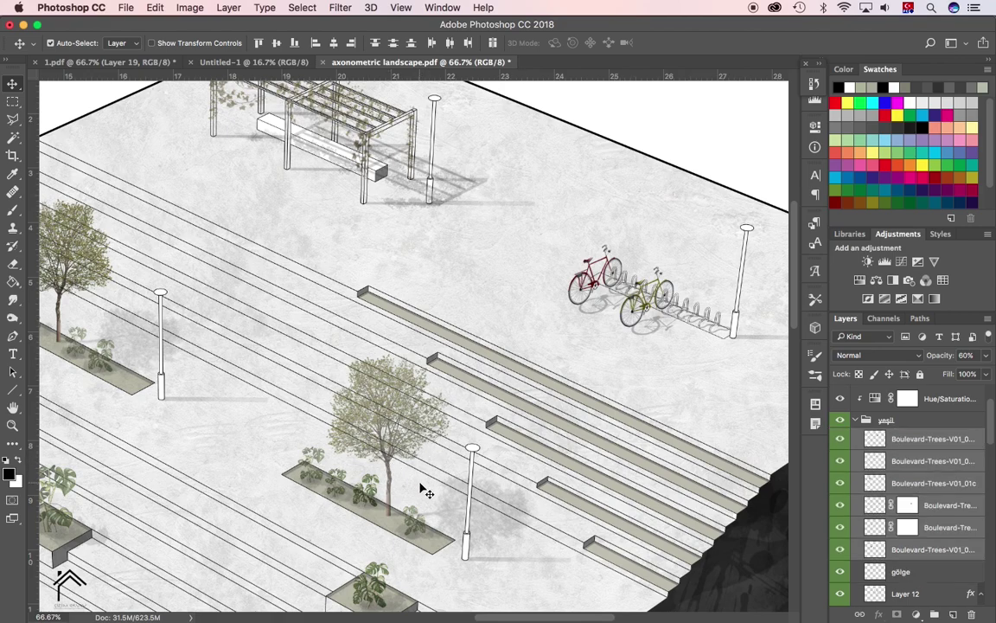
Step: Raise the Boulevard-Trees copy 2 layer opacity from 60% to about 76%
click(386, 510)
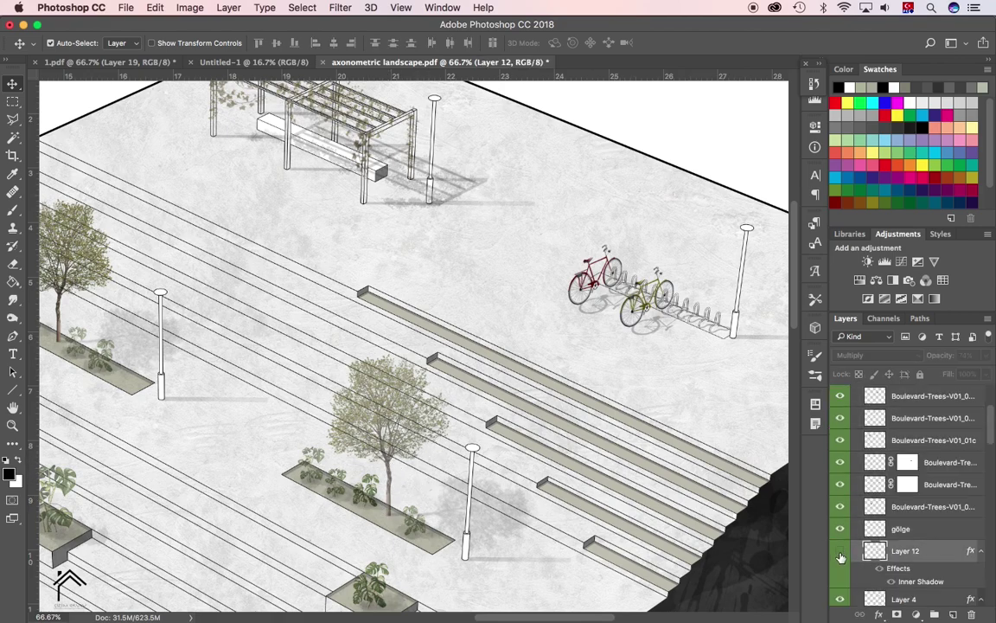
click(391, 509)
drag(959, 374, 972, 373)
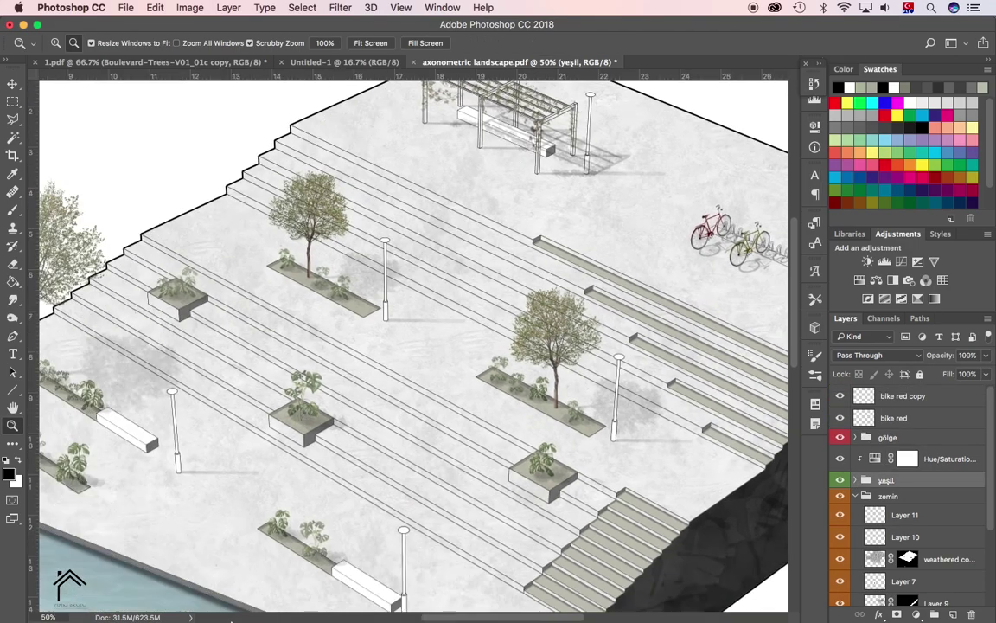
click(154, 605)
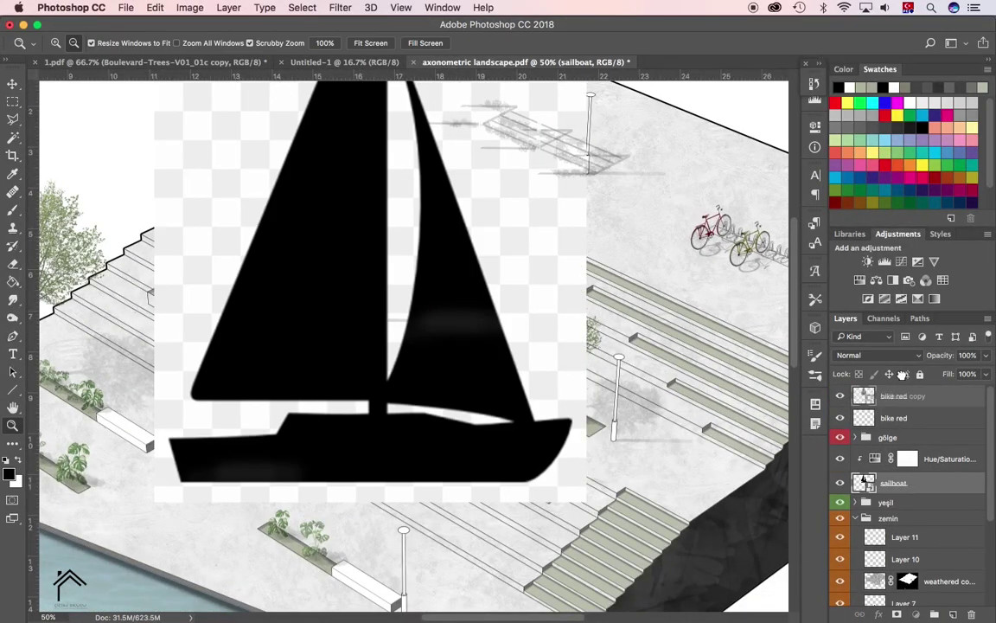
Step: Put the sailboat layer into a new group with a violet colour label
drag(904, 388, 904, 390)
key(w)
click(500, 282)
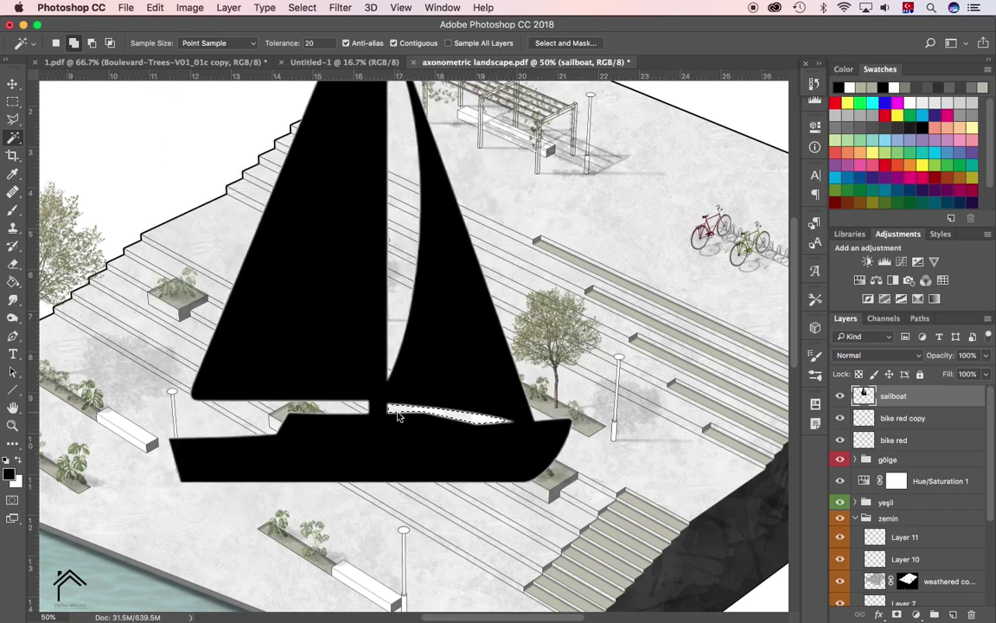
drag(927, 616, 933, 614)
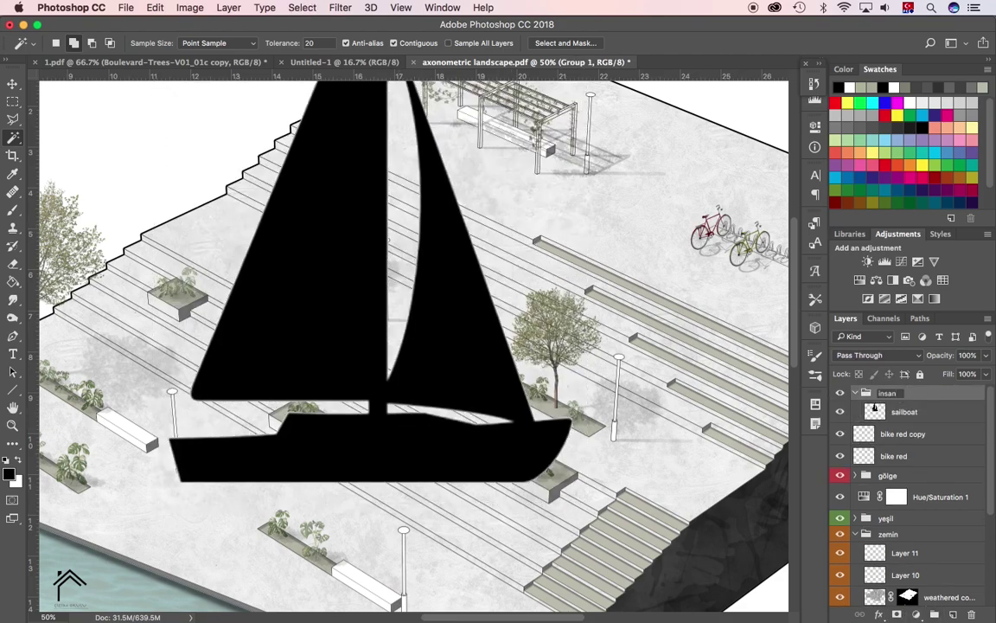
right_click(875, 407)
click(804, 589)
Step: Shrink the sailboat to about a quarter size and set it on the water
key(ctrl+t)
key(ctrl+minus)
mouse_move(218, 467)
mouse_down()
mouse_move(441, 186)
mouse_move(334, 449)
mouse_up()
key(Return)
click(587, 230)
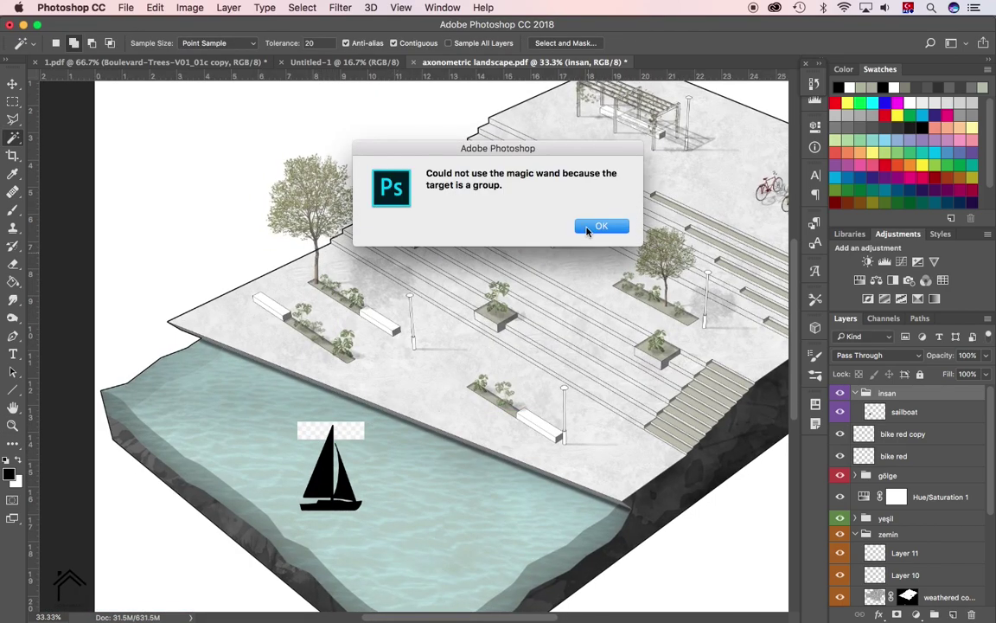
click(164, 600)
Step: Place the dog-walking silhouette on the waterfront, scaled to a tiny figure
click(461, 485)
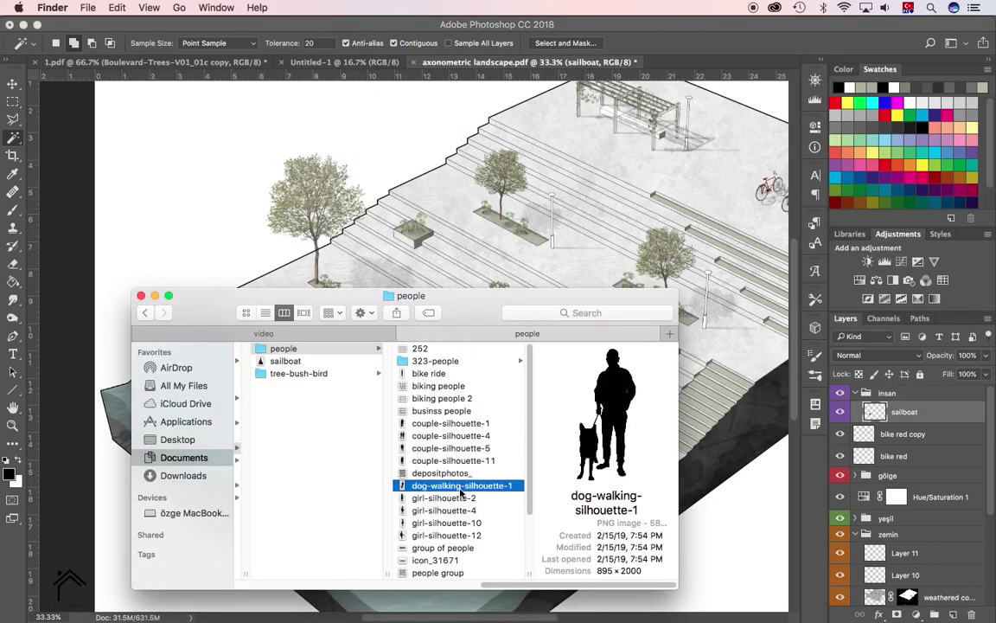
drag(461, 485, 484, 345)
mouse_move(346, 545)
mouse_down()
mouse_move(510, 182)
mouse_move(596, 442)
mouse_up()
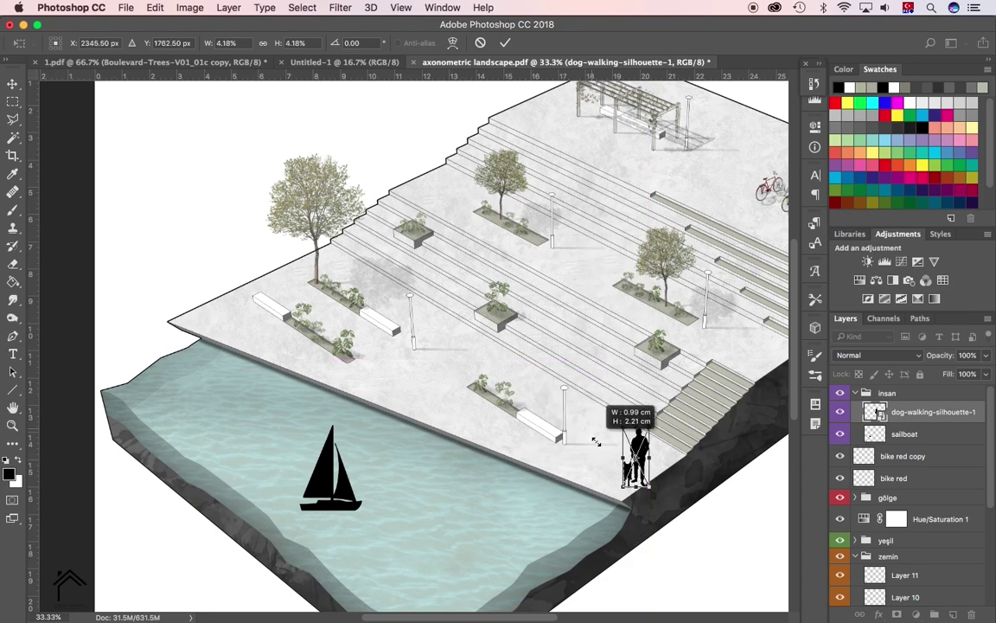
key(Return)
key(ctrl+plus)
key(ctrl+t)
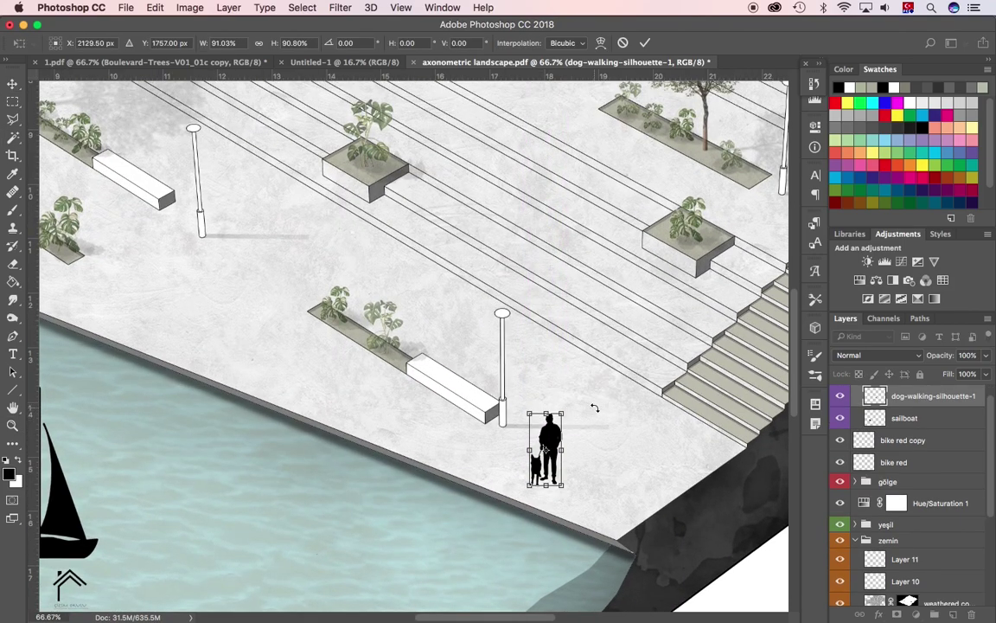
key(Return)
click(164, 600)
click(443, 494)
Step: Open 'sitting people.jpg' and 'Groups of people.pdf' in Photoshop, accepting the PDF import
scroll(442, 510, down, 2)
click(459, 574)
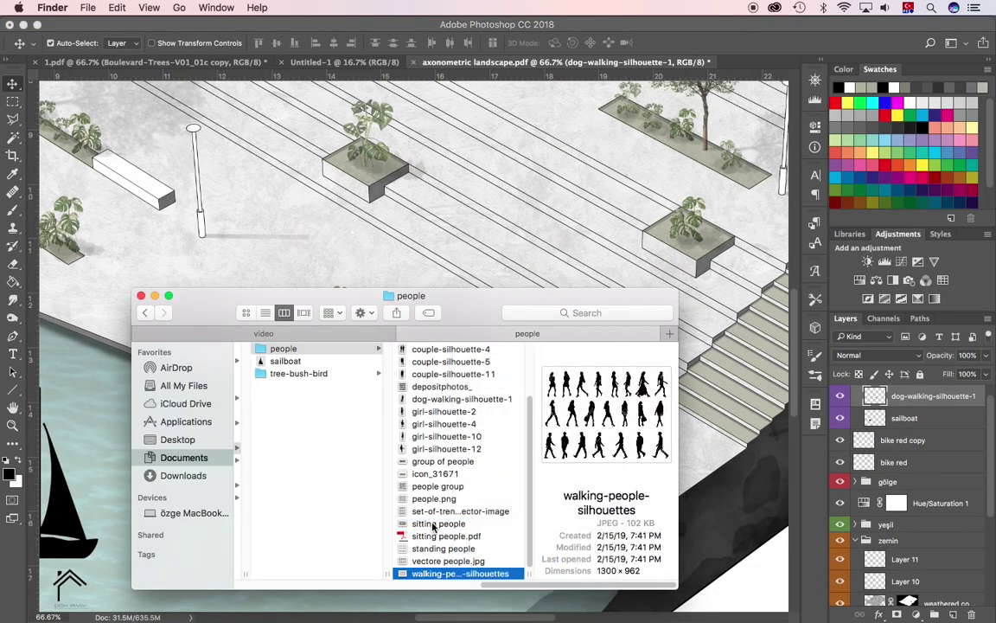
right_click(434, 526)
click(678, 363)
click(432, 348)
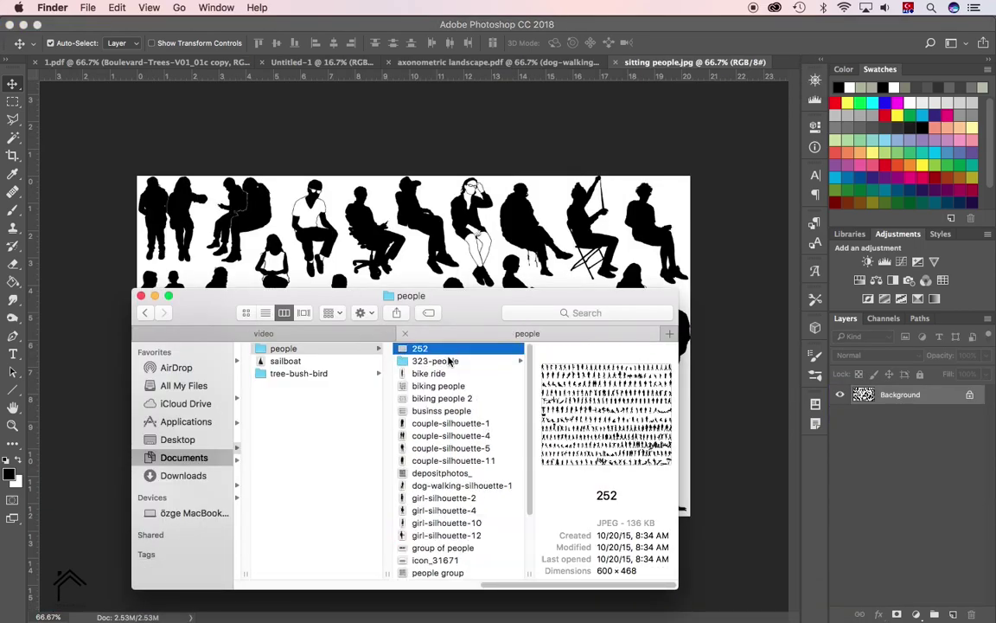
right_click(588, 297)
click(461, 366)
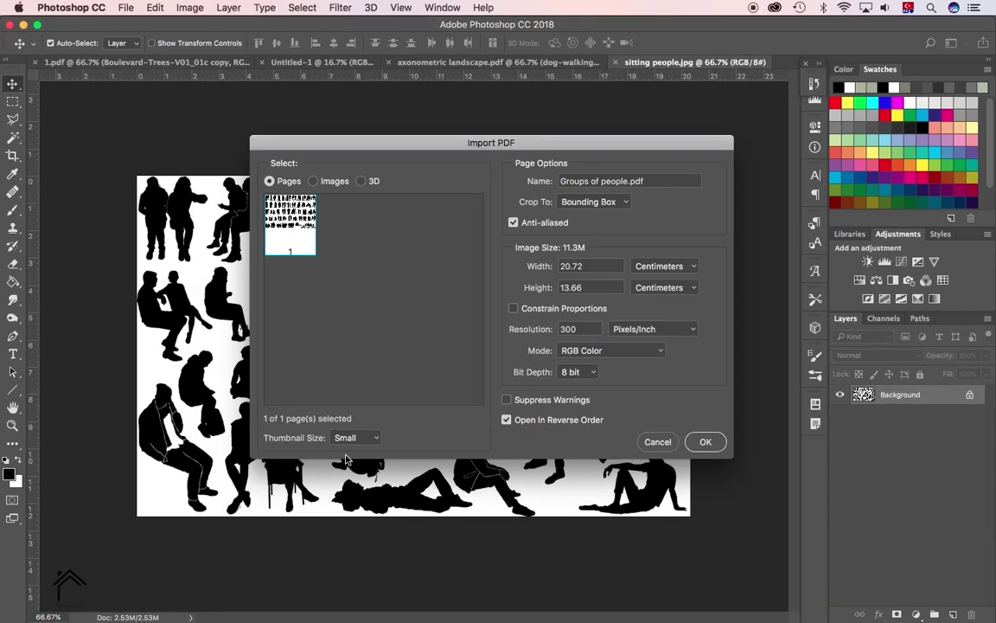
key(Return)
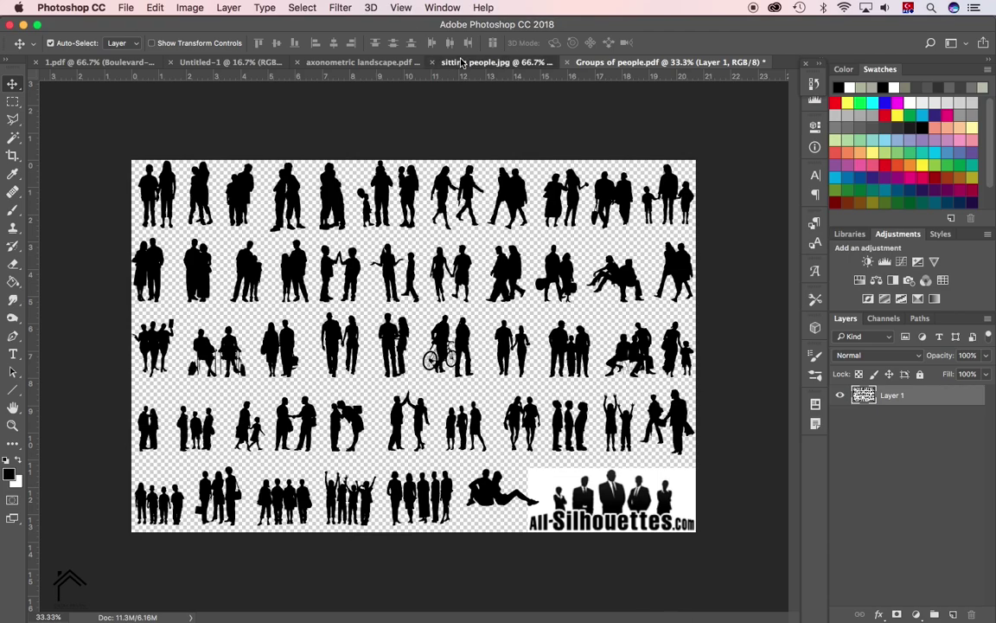
click(463, 63)
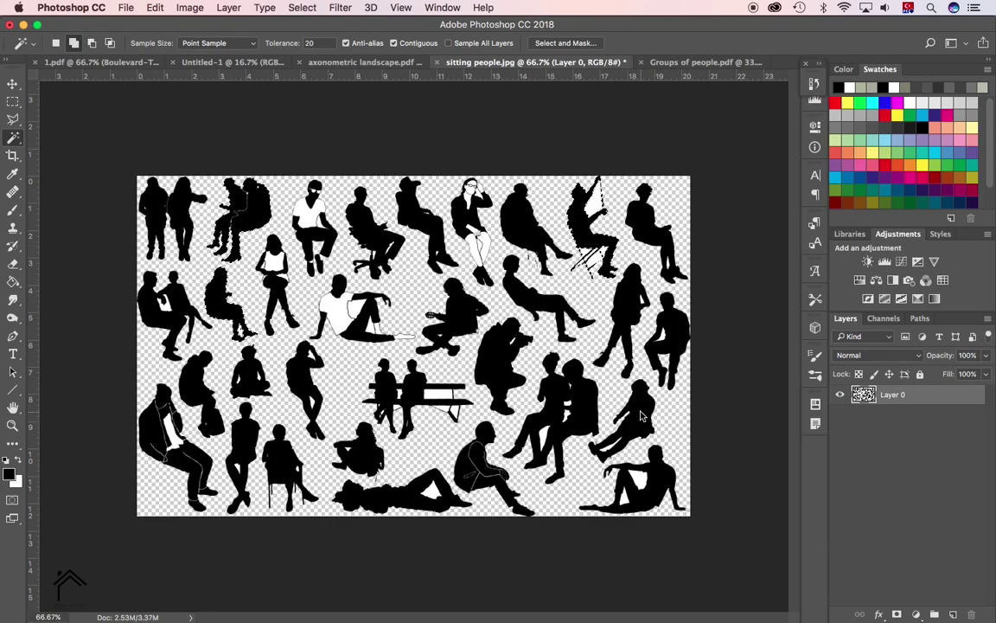
Step: Drag the sitting silhouettes into the landscape and scale them down
key(v)
drag(592, 225, 433, 217)
key(z)
alt+click(423, 294)
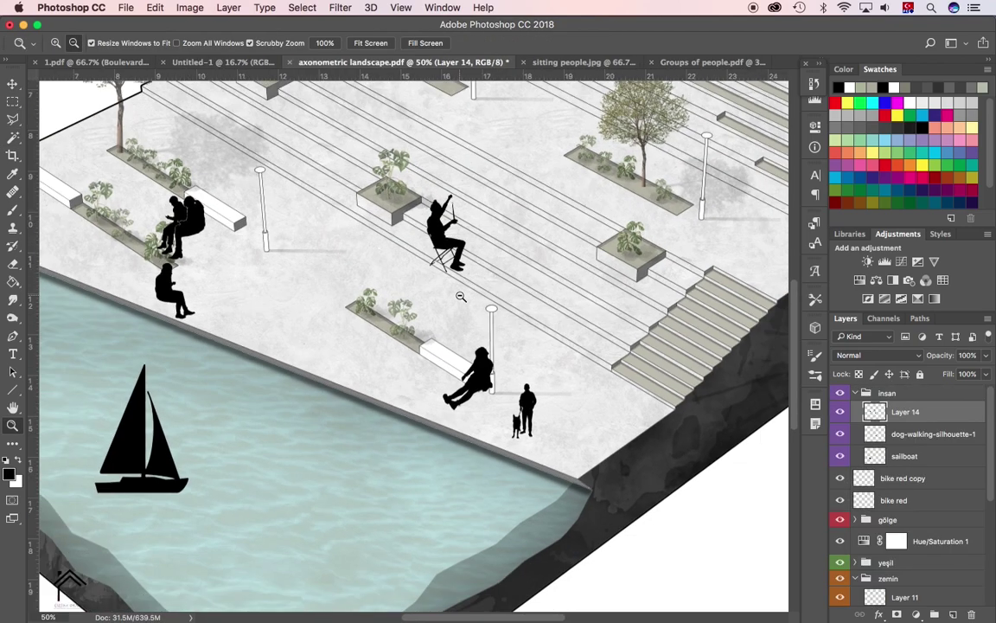
key(ctrl+t)
drag(258, 227, 332, 241)
key(Return)
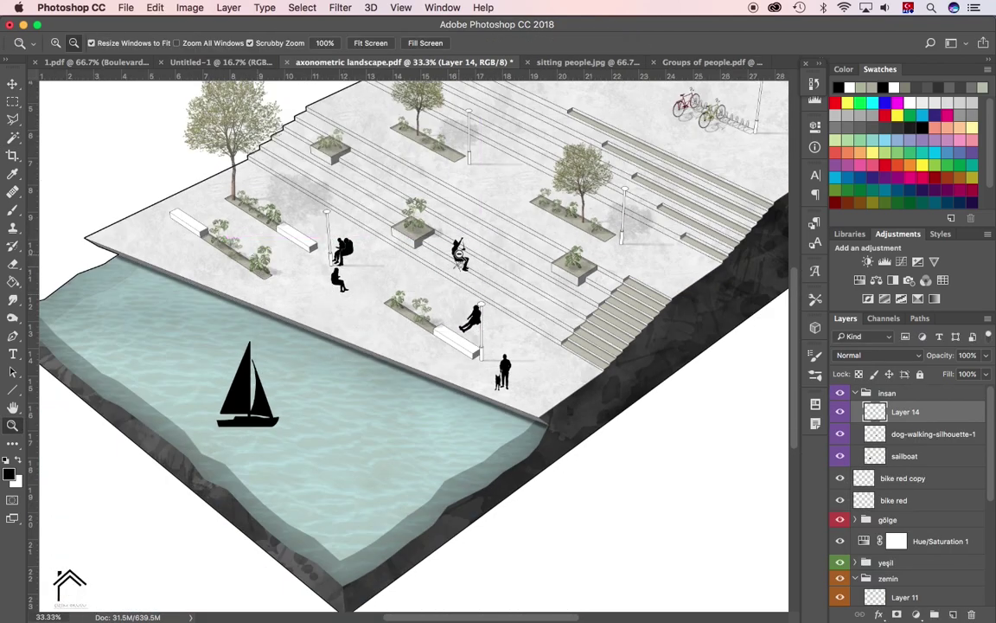
Step: Position sitting figures by the planter and on the open terrace
click(464, 294)
key(ctrl+t)
drag(464, 300, 431, 298)
key(Return)
key(ctrl+equal)
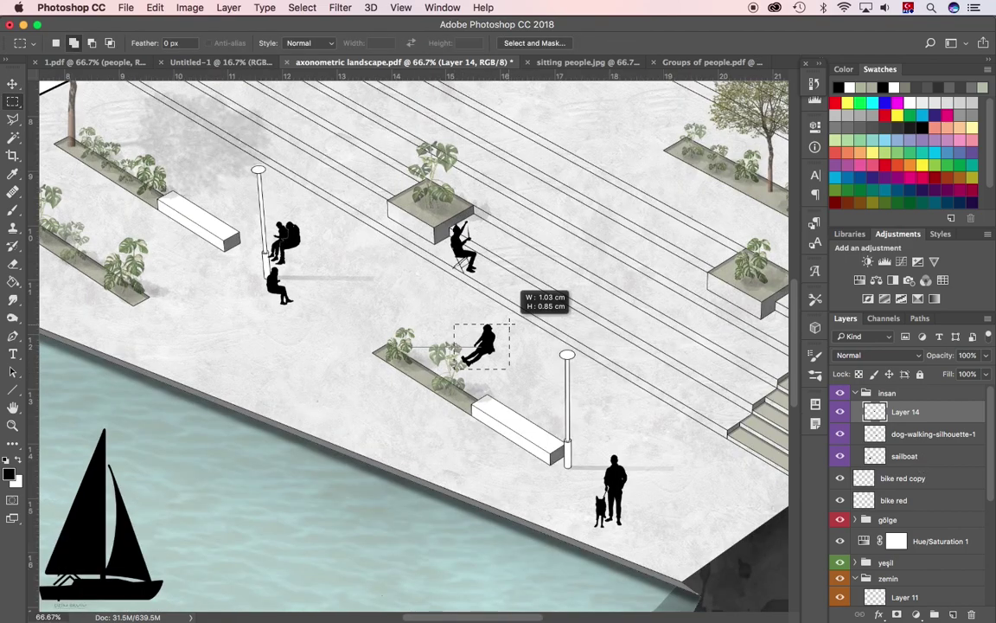
drag(473, 344, 525, 235)
drag(465, 248, 297, 360)
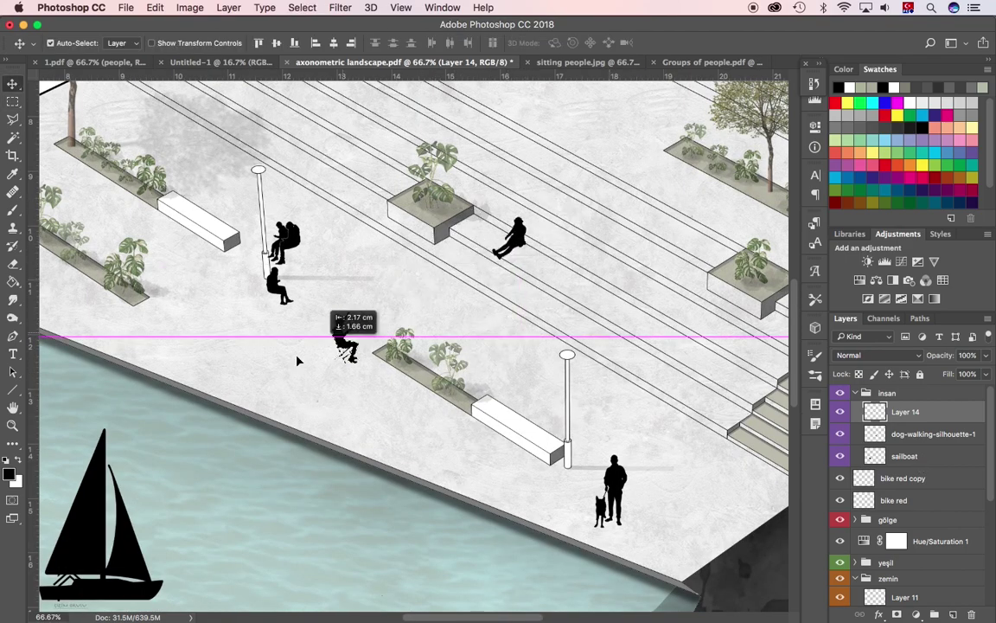
Step: Flip one figure horizontally and seat figures on the pergola and left benches
click(155, 7)
click(334, 471)
drag(297, 313, 396, 359)
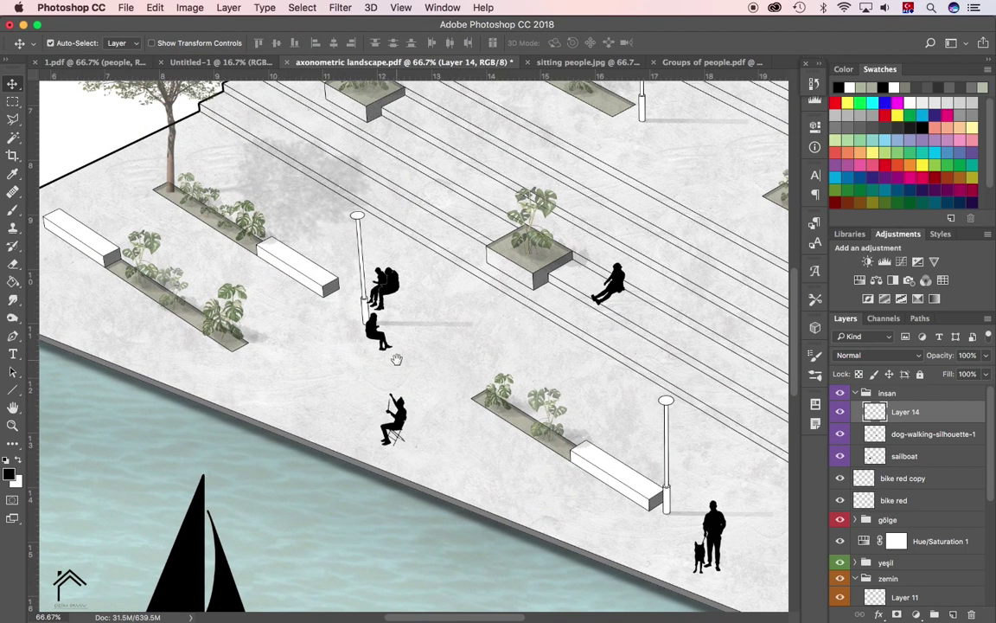
drag(383, 285, 547, 244)
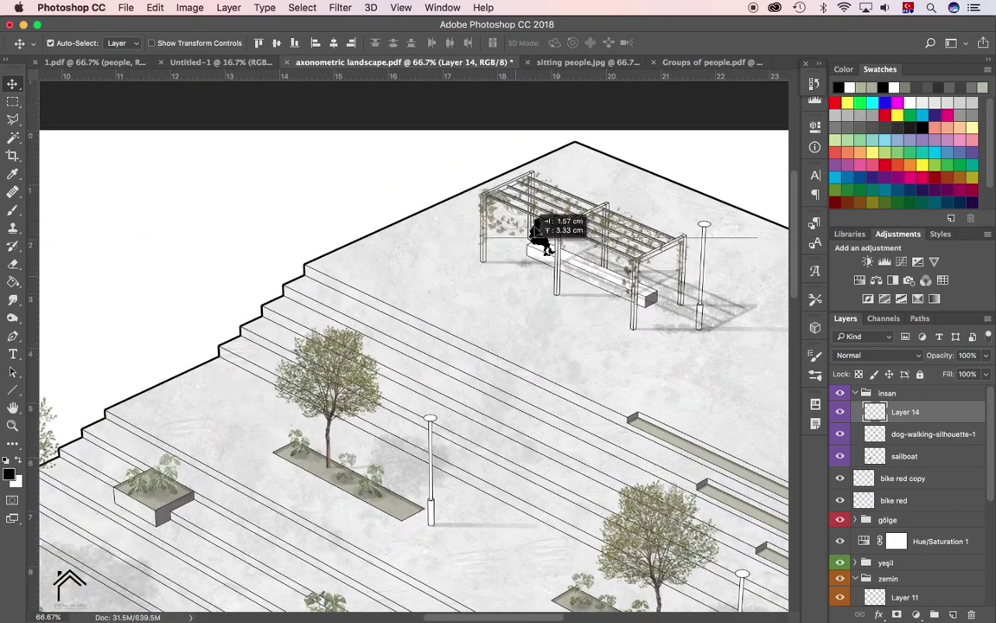
click(154, 7)
key(Escape)
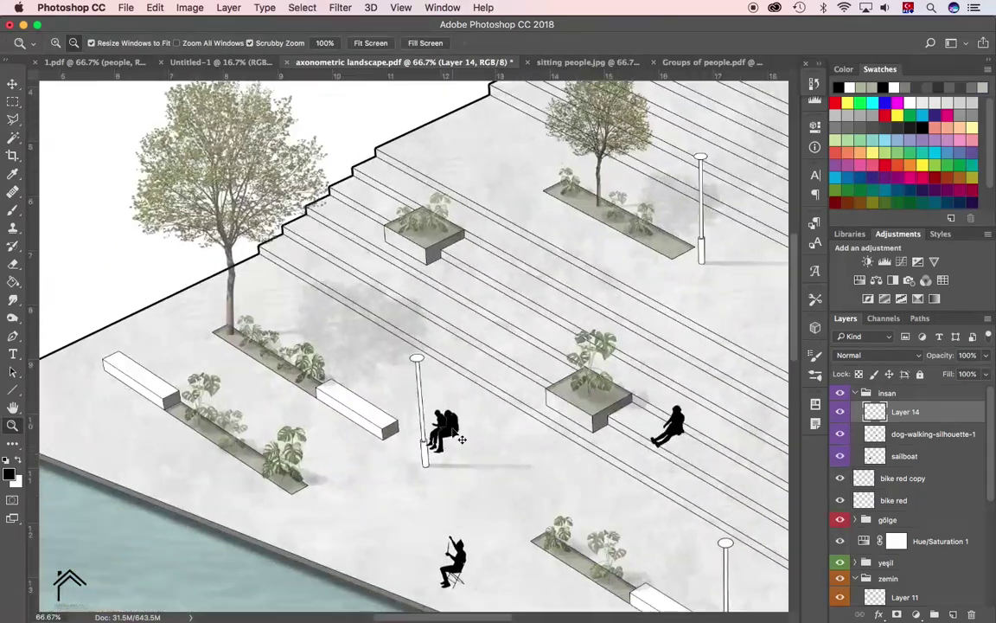
key(v)
drag(462, 439, 149, 387)
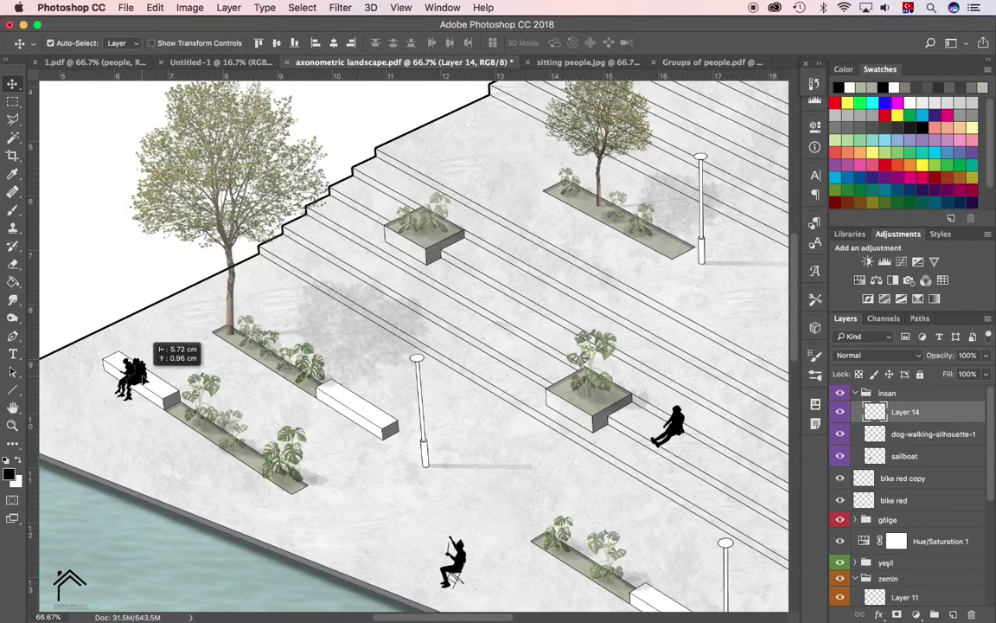
Step: From the Groups of people sheet, move the people groups up onto the steps
click(670, 62)
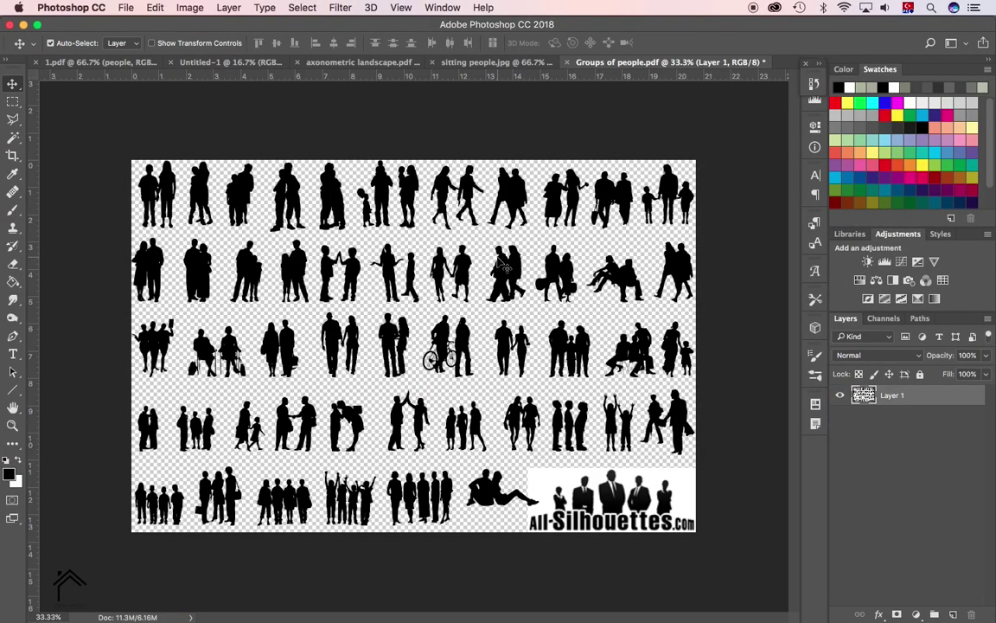
key(w)
key(m)
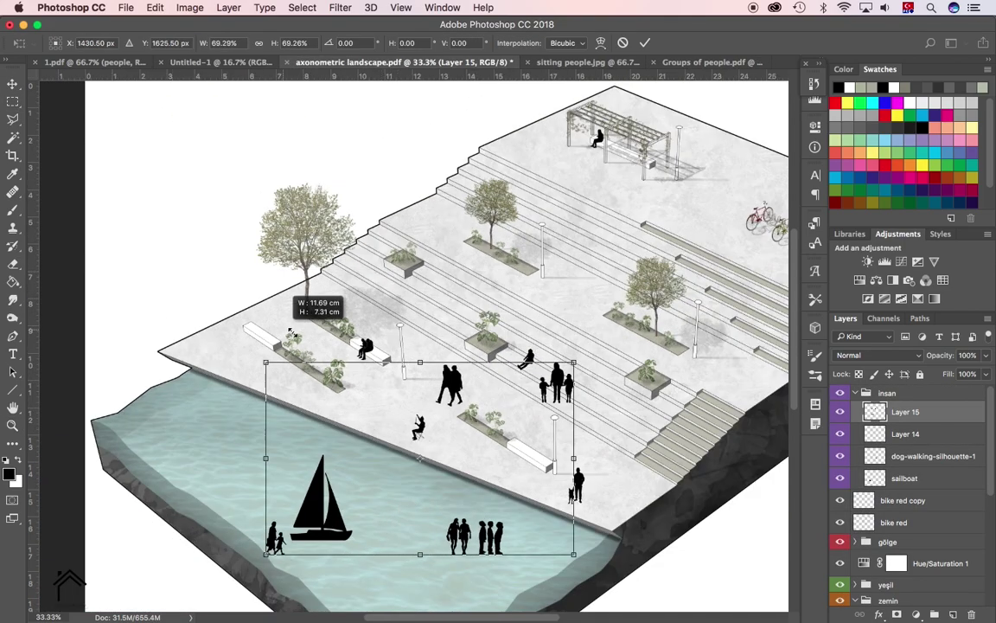
drag(462, 454, 571, 315)
key(Return)
Step: Zoom in on the steps and move the walking couple near the dog walker
key(z)
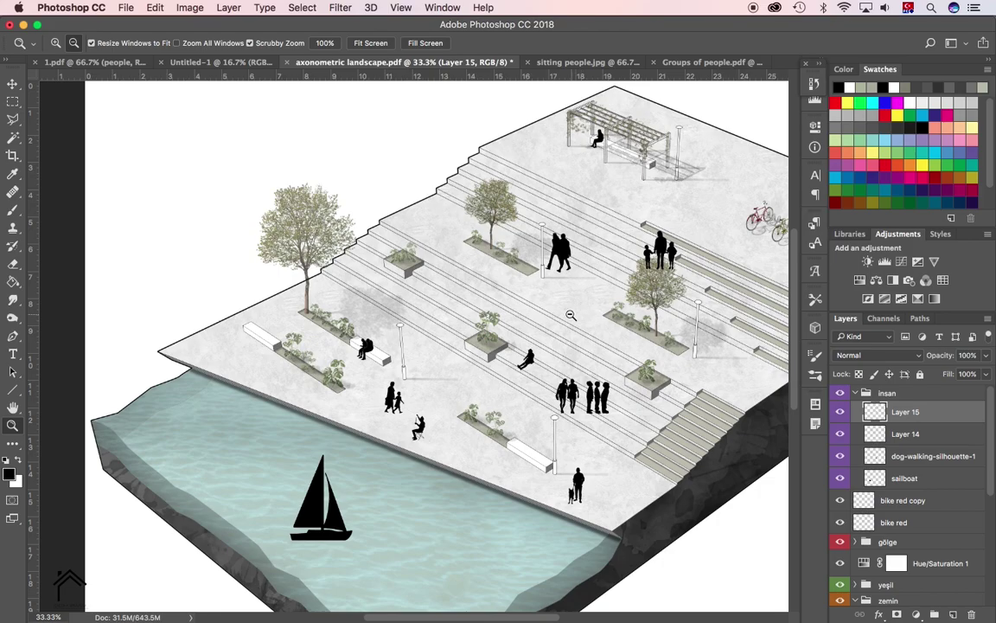
click(571, 315)
key(v)
mouse_move(566, 406)
mouse_down()
mouse_move(578, 519)
mouse_move(313, 84)
mouse_up()
scroll(430, 126, up, 5)
click(155, 7)
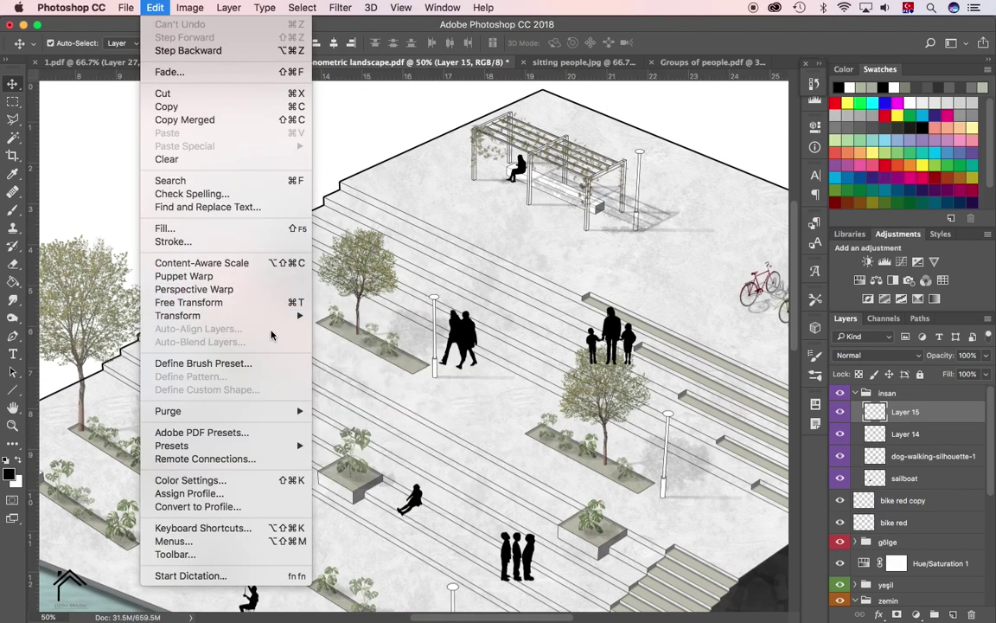
key(Escape)
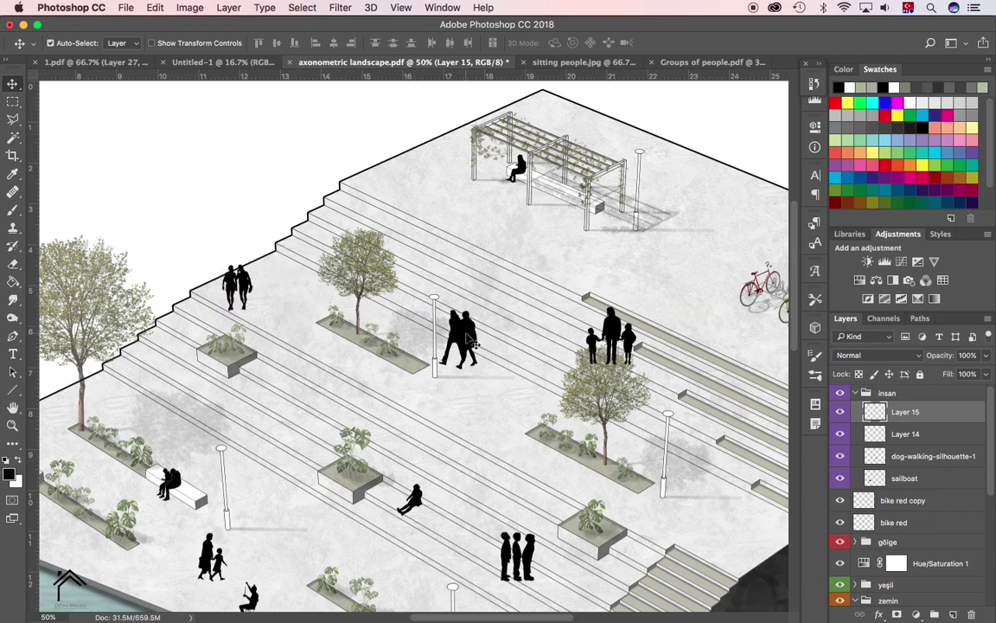
Step: Shrink the walking couple beside the bikes and shift the people figures up and right
key(ctrl+t)
drag(493, 284, 479, 307)
mouse_move(454, 341)
mouse_down()
mouse_move(705, 275)
mouse_move(711, 333)
mouse_up()
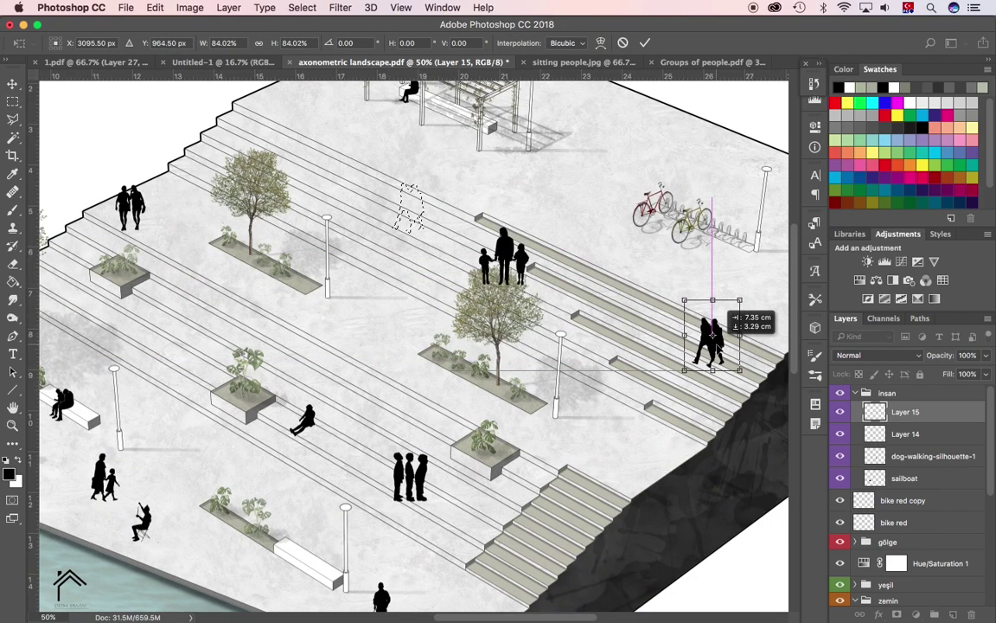
key(Return)
drag(502, 259, 631, 156)
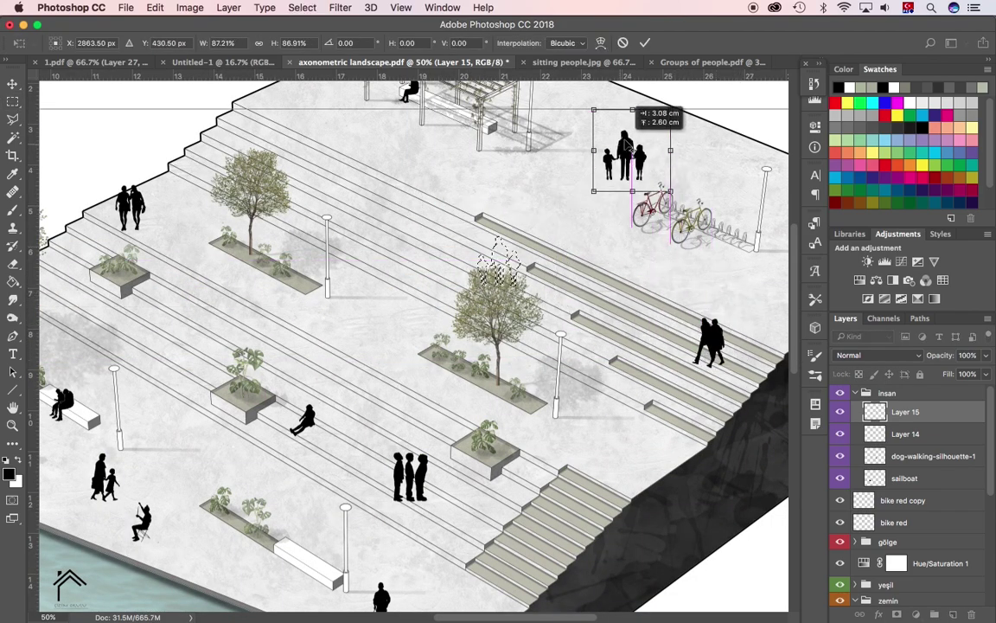
key(Return)
Step: Select the mother-and-child figures and move them up and to the right
scroll(407, 311, down, 5)
mouse_move(176, 377)
mouse_down()
mouse_move(236, 421)
mouse_move(304, 380)
mouse_up()
key(v)
scroll(322, 377, up, 5)
scroll(322, 377, down, 2)
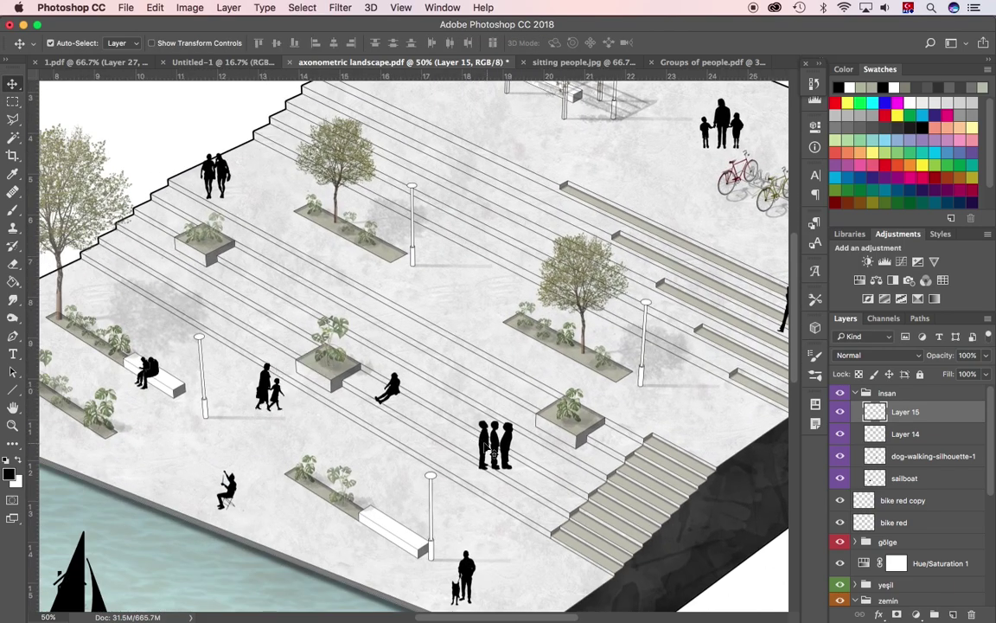
Step: Transform the three-figure group to the promenade's far left by the water
key(ctrl+t)
mouse_move(493, 450)
mouse_down()
mouse_move(344, 401)
mouse_move(214, 432)
mouse_up()
scroll(344, 400, left, 5)
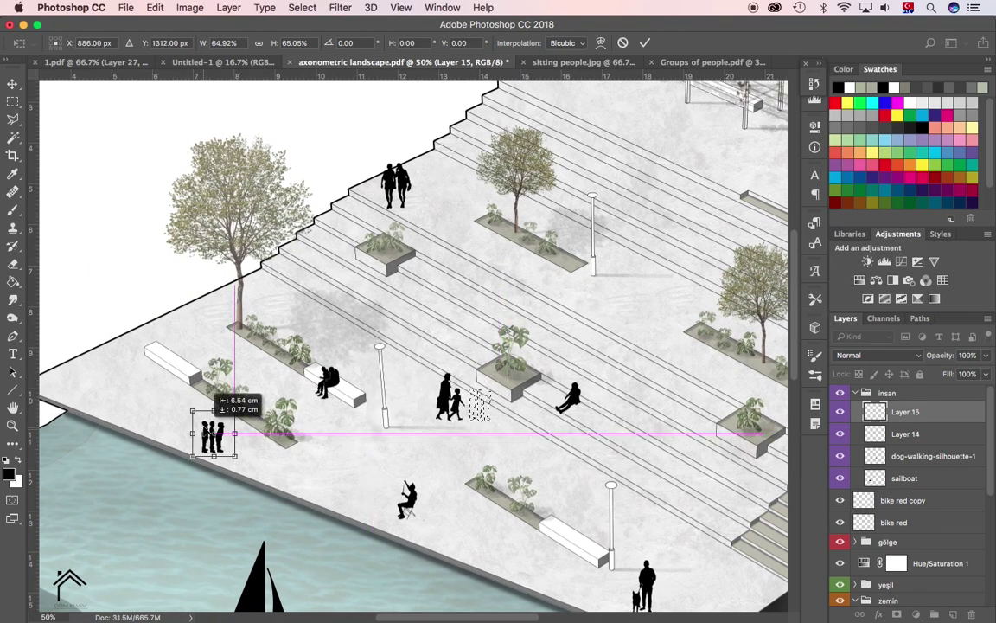
click(155, 7)
key(Return)
Step: Set the people and sailboat layers to 60% opacity, then select the sailboat layer
key(m)
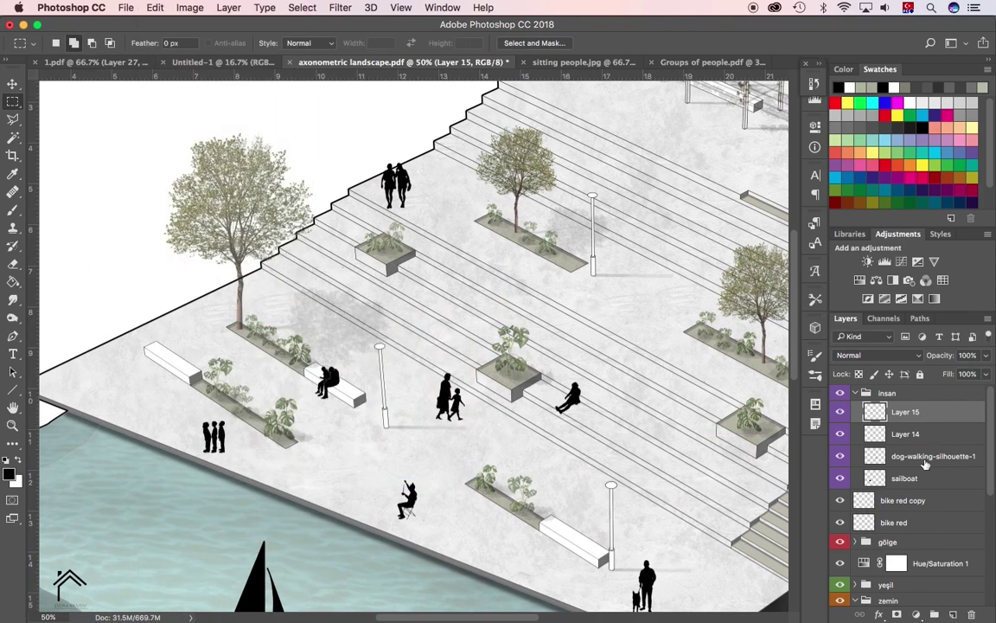
shift+click(904, 478)
key(6)
scroll(413, 346, down, 2)
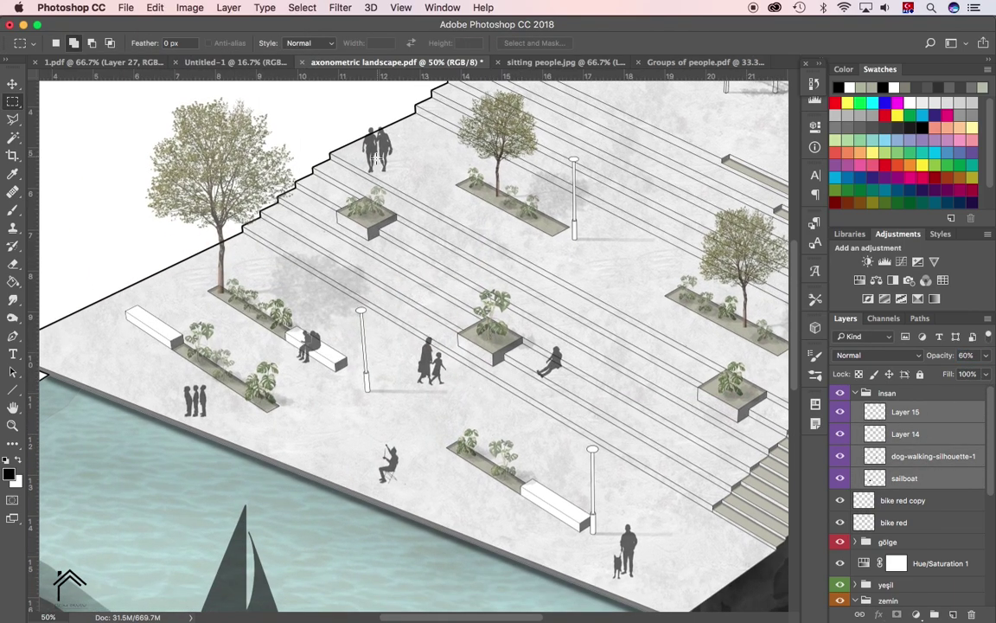
drag(354, 109, 403, 179)
click(906, 411)
click(840, 412)
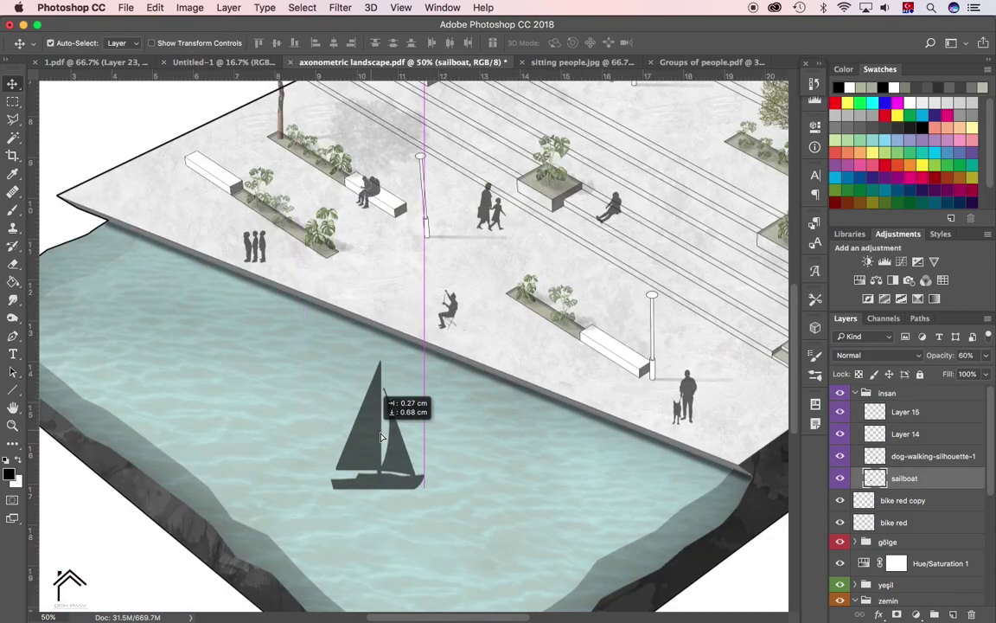
Step: Add a new layer below the sailboat and brush ripples at 55% opacity
key(ctrl+shift+alt+n)
key(ctrl+bracketleft)
key(b)
click(68, 43)
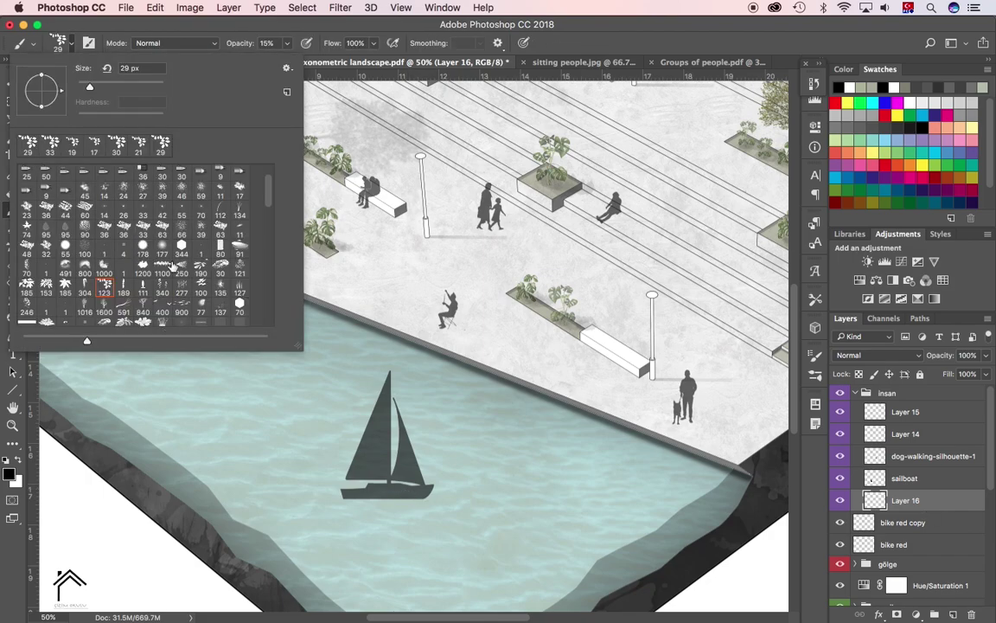
click(288, 43)
drag(409, 499, 400, 505)
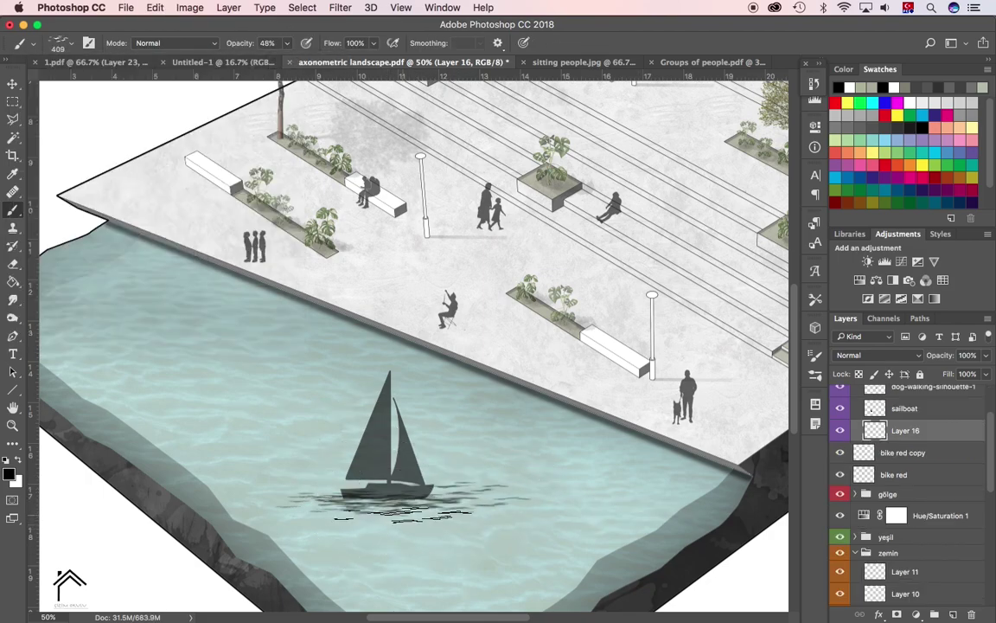
Step: Mask the ripple layer with an inverted boat selection and brush more ripples
key(z)
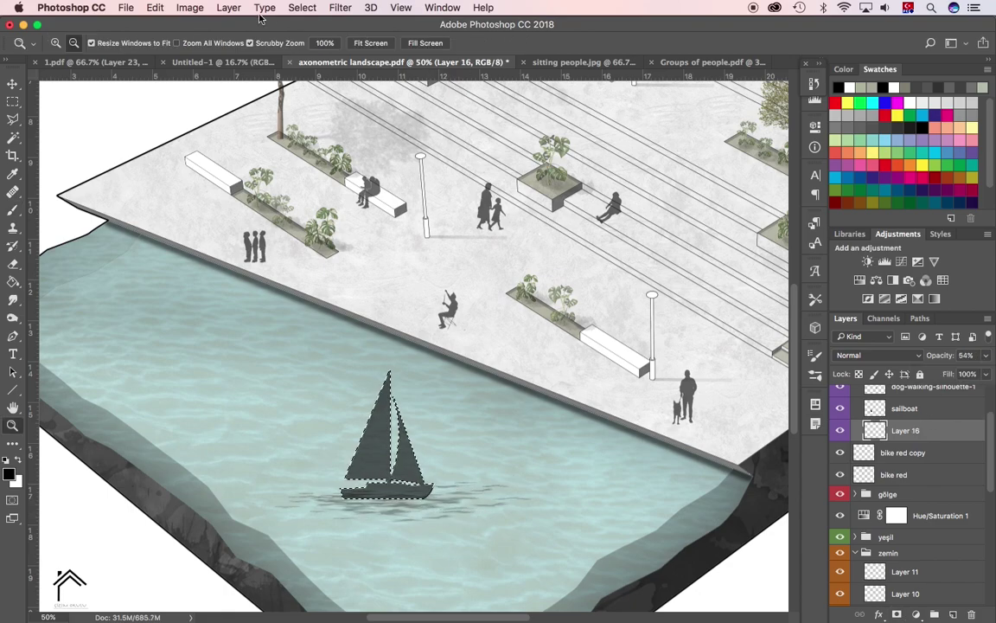
click(302, 7)
click(321, 66)
click(895, 615)
key(b)
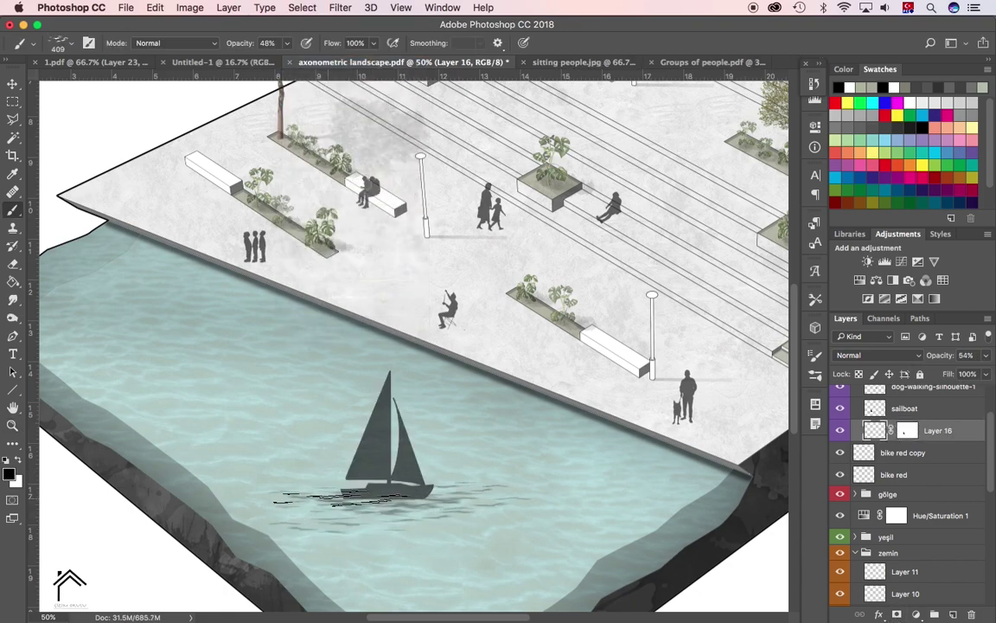
drag(339, 490, 328, 493)
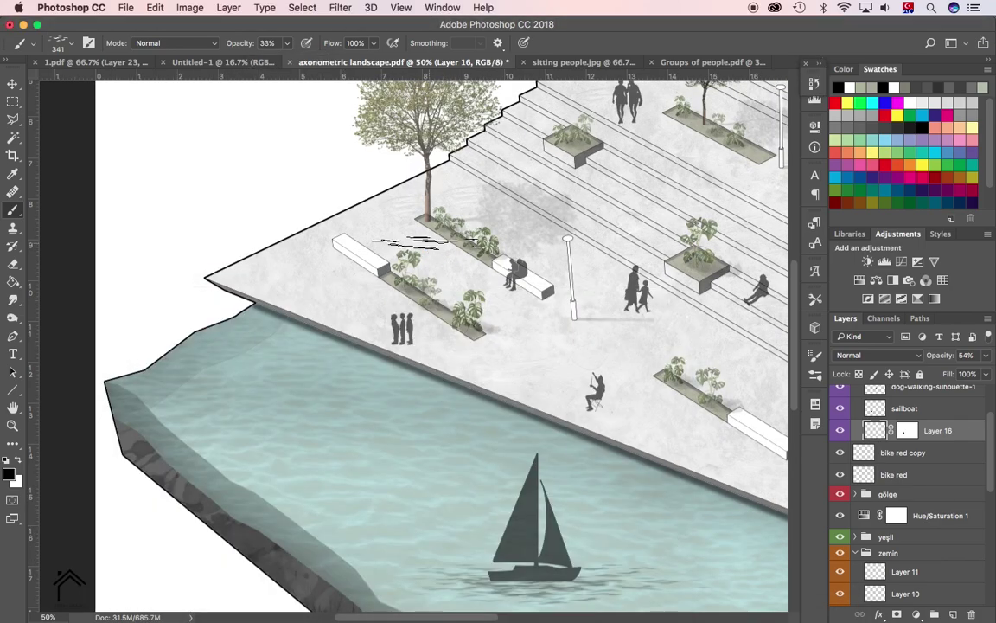
Step: Place the kite image, rasterize it, and move its layer below Layer 16
key(z)
alt+click(61, 329)
right_click(900, 500)
click(820, 256)
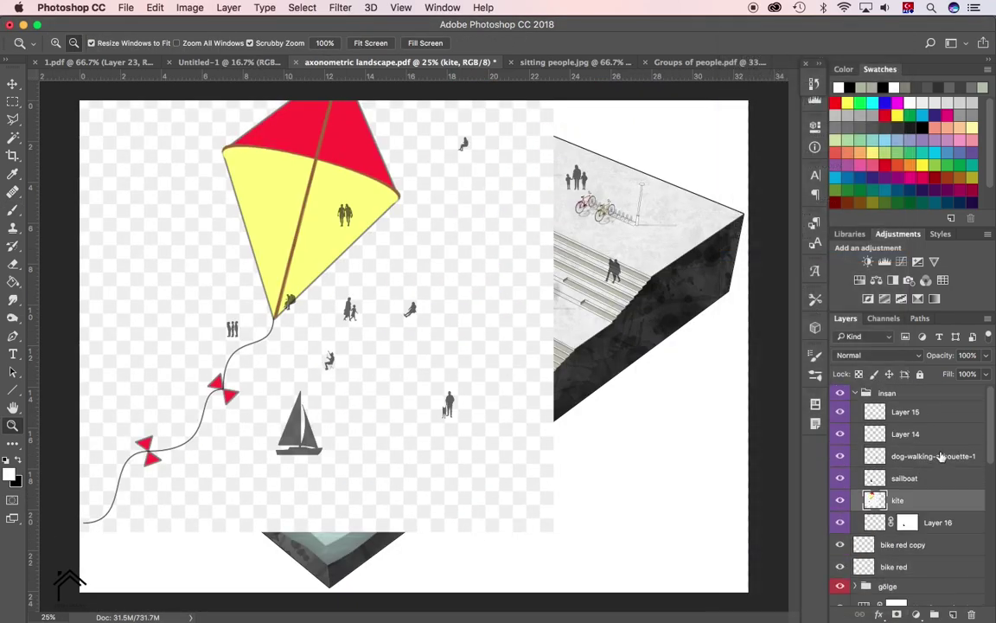
drag(899, 499, 900, 529)
Step: Delete the kite's white background with the Magic Wand and shrink it over the water
key(w)
click(232, 325)
key(Delete)
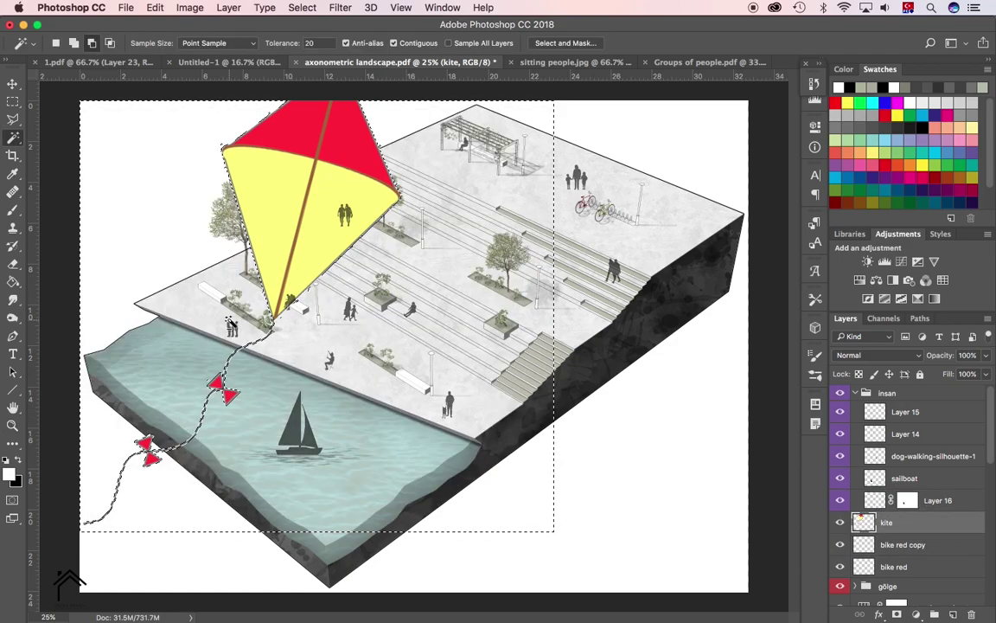
key(ctrl+t)
mouse_move(552, 86)
mouse_down()
mouse_move(412, 222)
mouse_move(249, 345)
mouse_up()
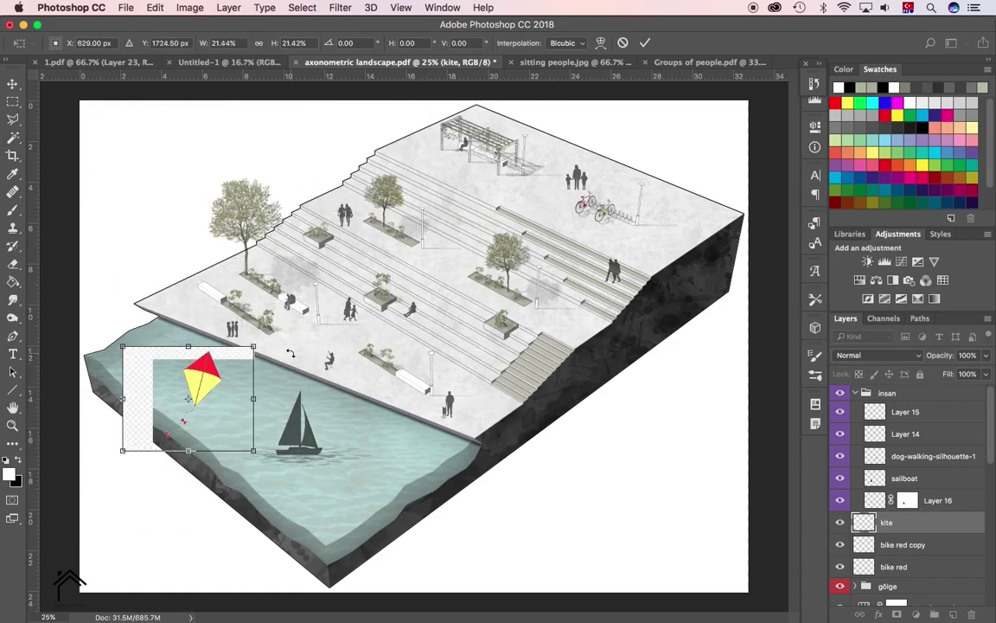
key(Return)
Step: Shrink the kite further and make it grey with Hue/Saturation Lightness -100
key(z)
click(165, 367)
key(ctrl+t)
drag(284, 489, 200, 334)
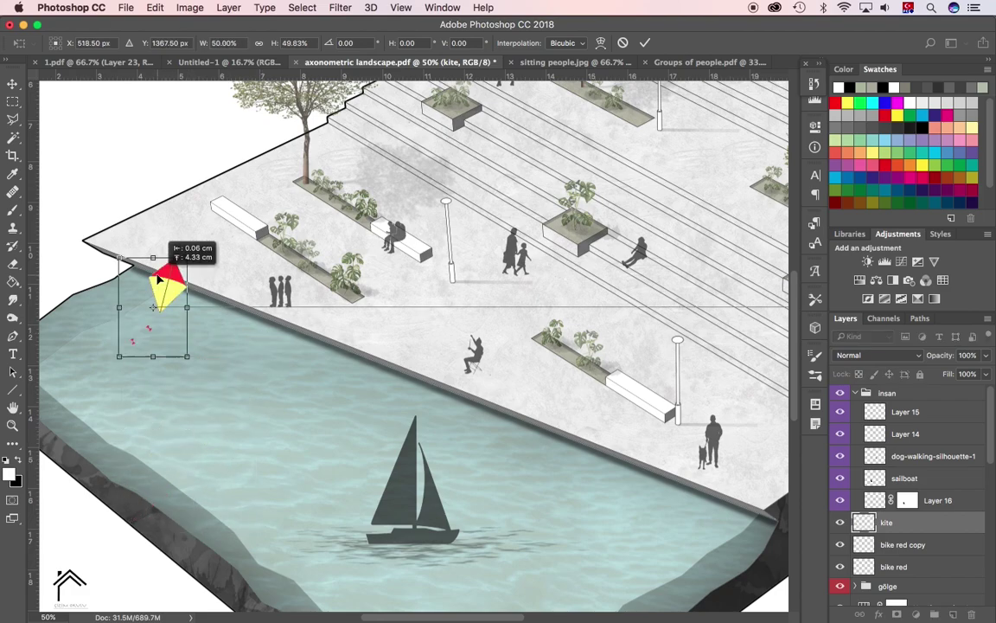
click(189, 8)
click(346, 117)
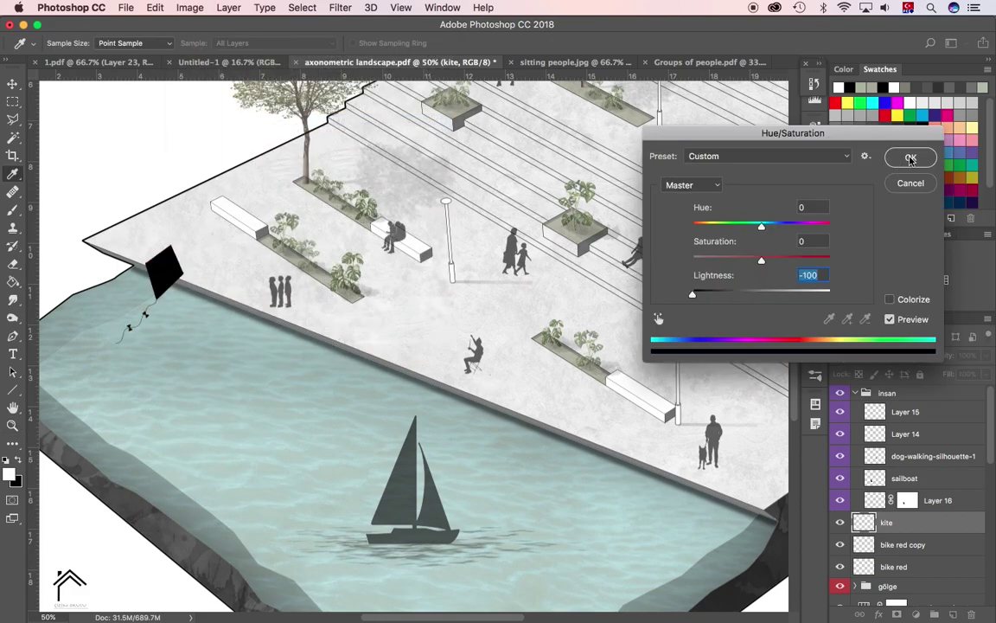
click(910, 158)
Step: Flip the kite horizontally and position it above the promenade's left edge
click(155, 8)
click(178, 314)
click(367, 470)
key(v)
mouse_move(216, 170)
mouse_down()
mouse_move(313, 192)
mouse_move(264, 197)
mouse_move(258, 212)
mouse_up()
key(ctrl+t)
key(Return)
Step: Move the kite layer into the insan group and tilt the kite about 9 degrees
key(z)
click(255, 229)
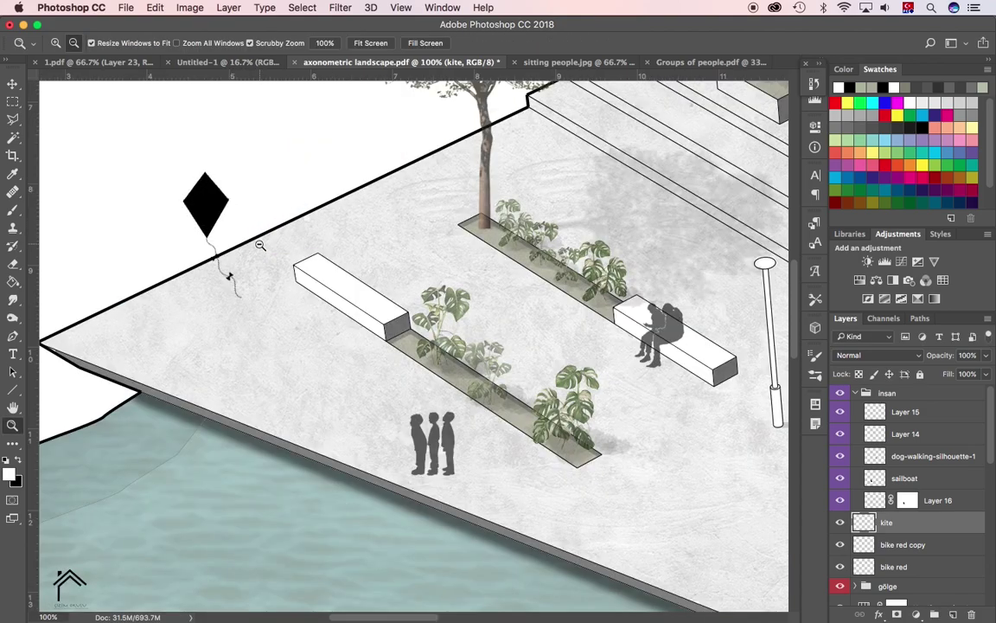
drag(910, 481, 910, 489)
text(60)
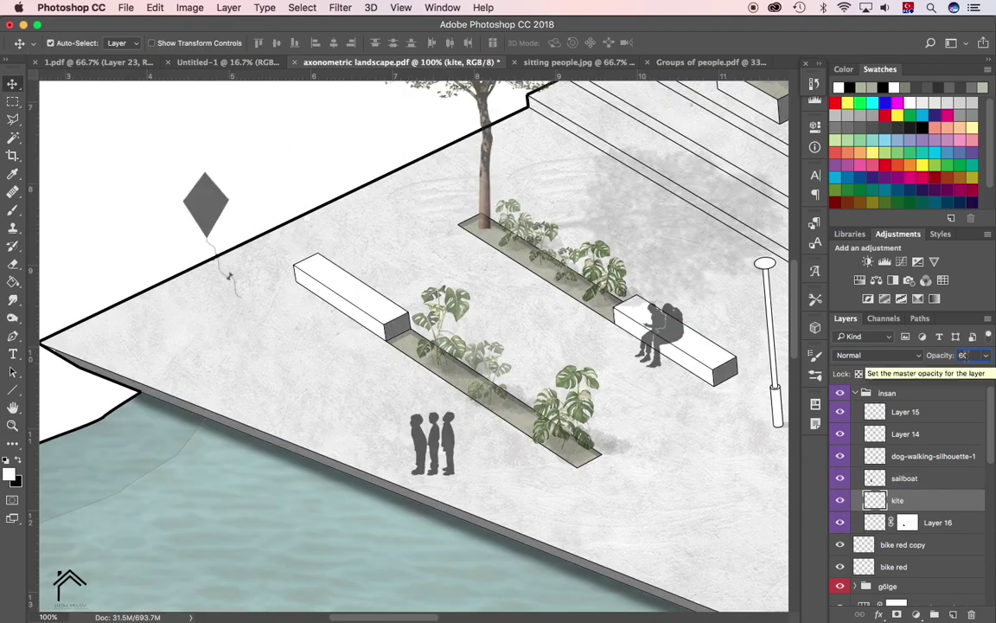
drag(198, 209, 218, 239)
key(ctrl+t)
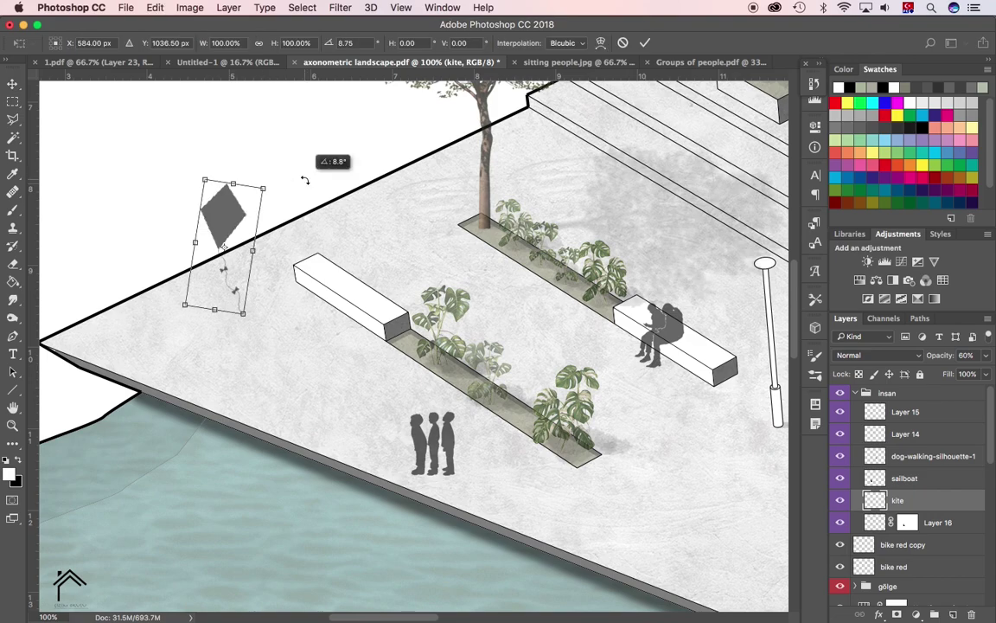
drag(294, 169, 323, 193)
key(Return)
Step: Brush a thin kite string with a fine tip and zoom out to view the drawing
key(b)
click(72, 46)
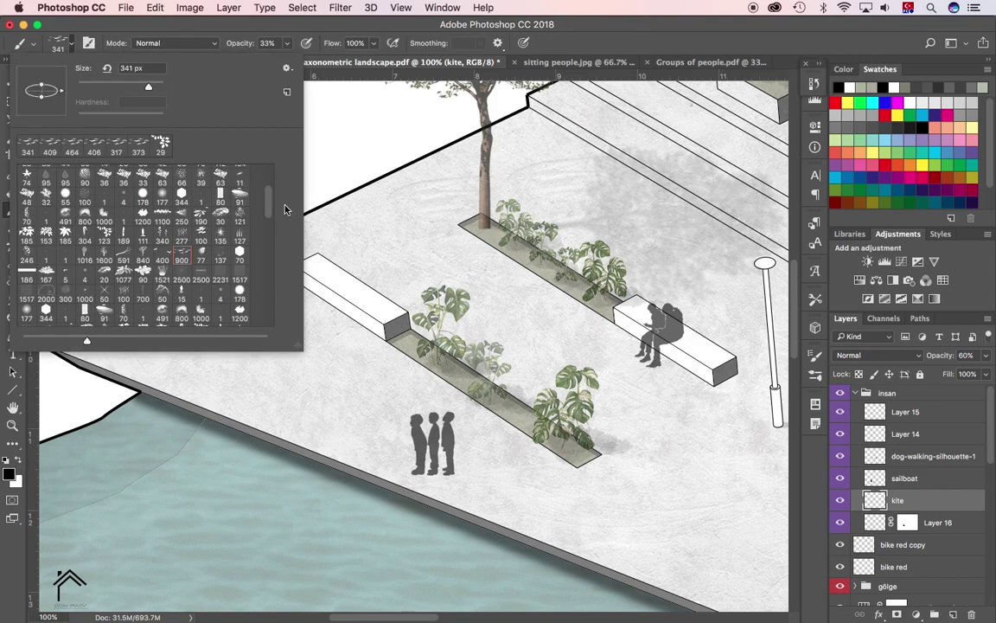
double_click(49, 177)
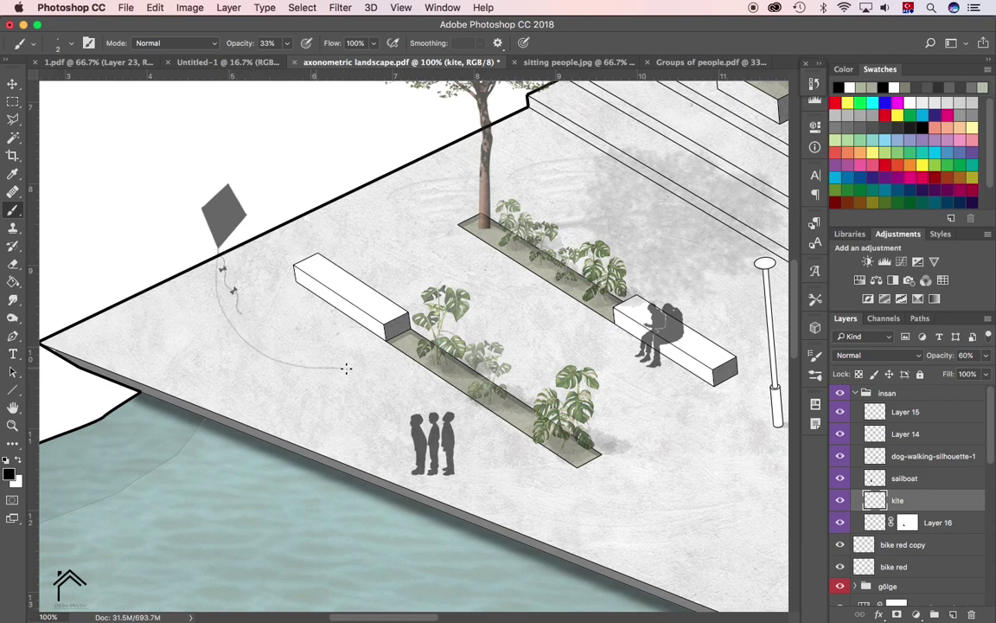
key(z)
alt+click(523, 275)
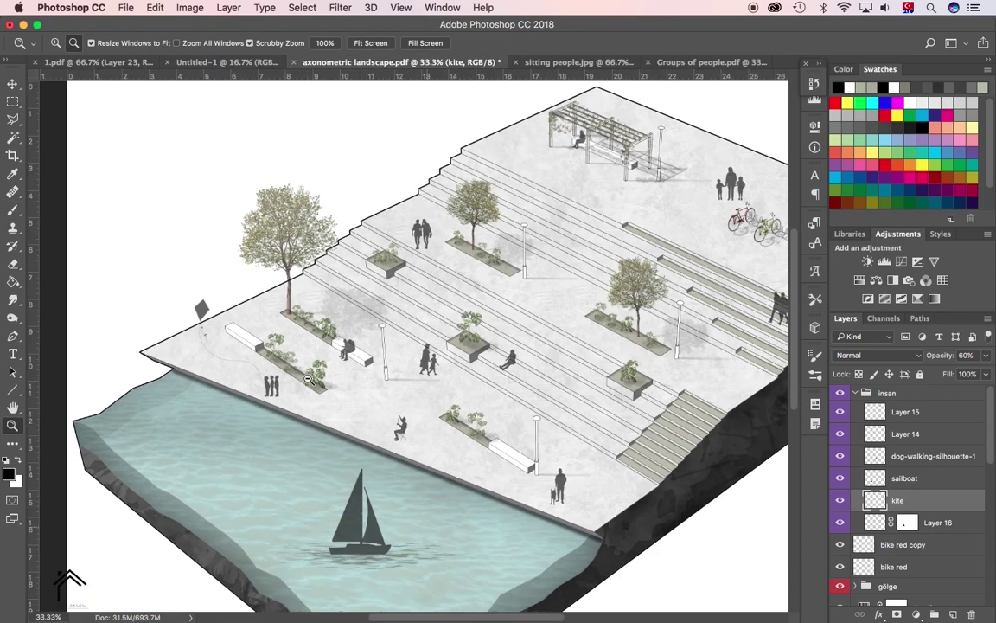
alt+click(523, 275)
alt+click(451, 341)
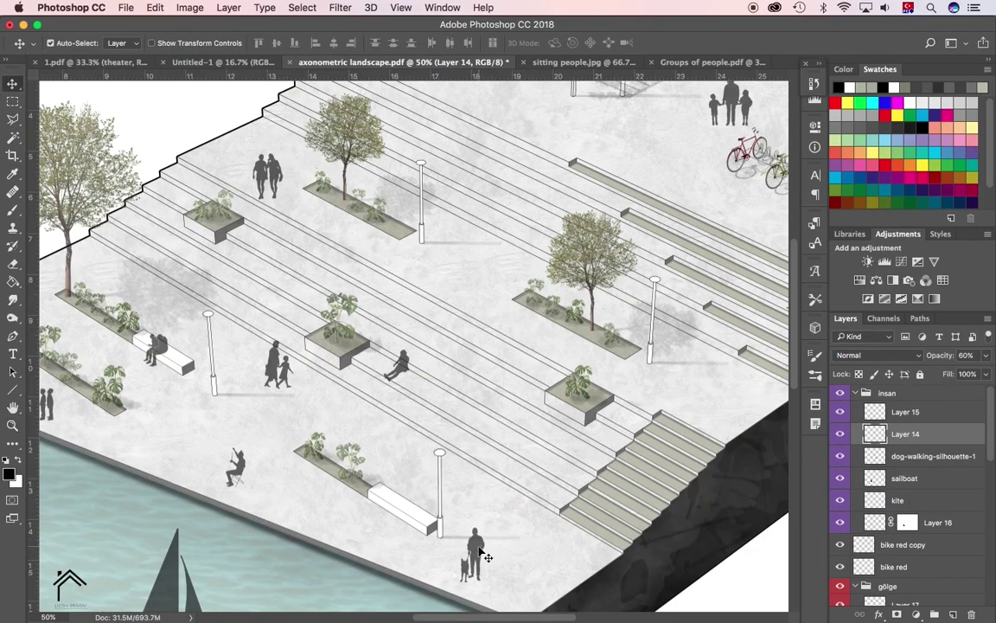
Step: Add a new shadow layer in the gölge group and choose a soft brush tip
click(474, 540)
key(ctrl+shift+alt+n)
key(z)
click(286, 381)
drag(291, 417, 517, 432)
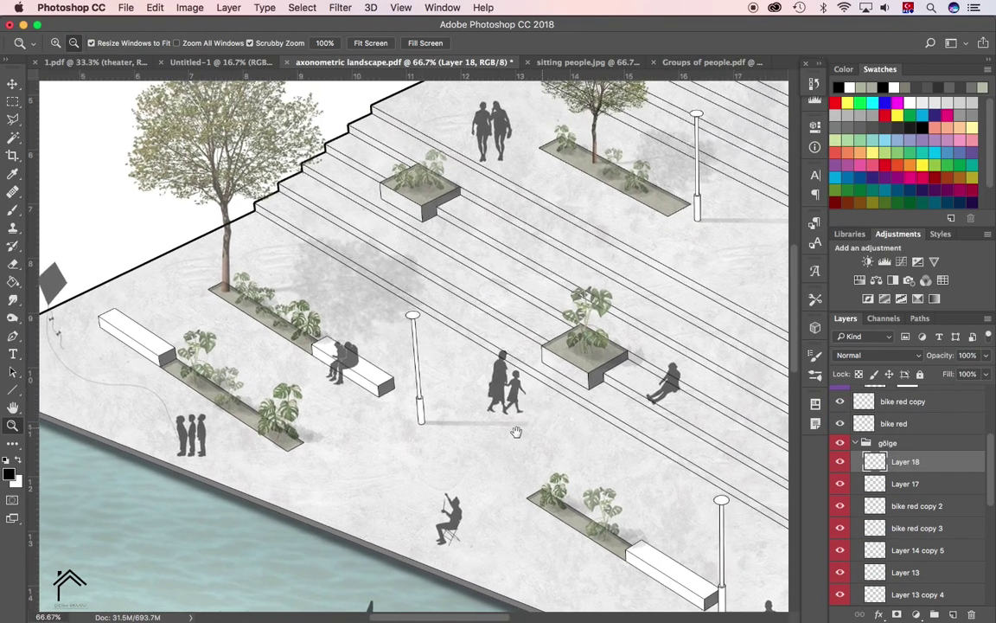
key(b)
click(58, 43)
drag(470, 395, 327, 296)
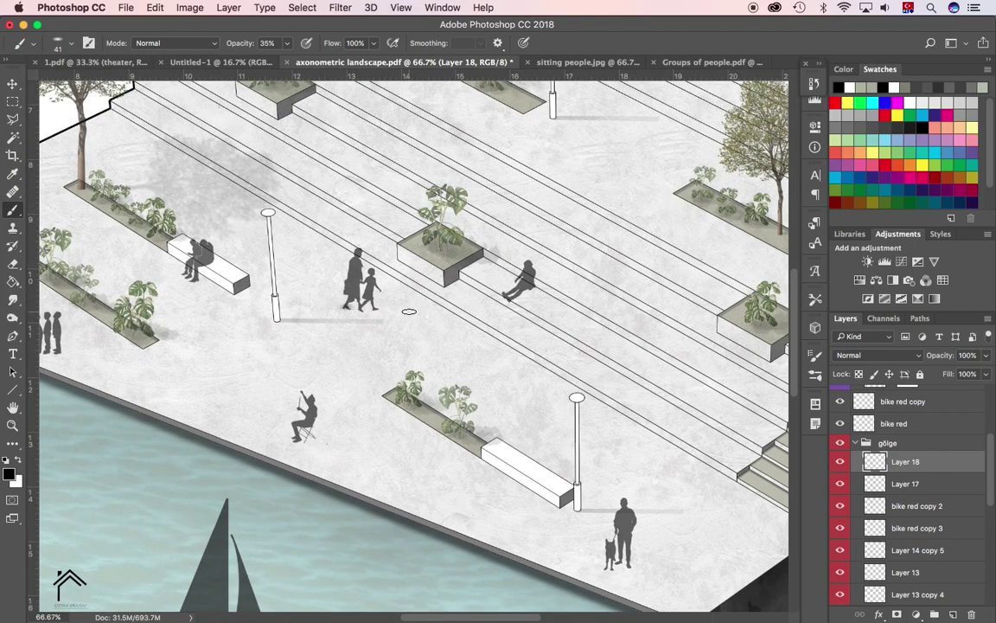
Step: Paint soft grey shadows around the promenade figures and the pergola bench
scroll(446, 401, up, 5)
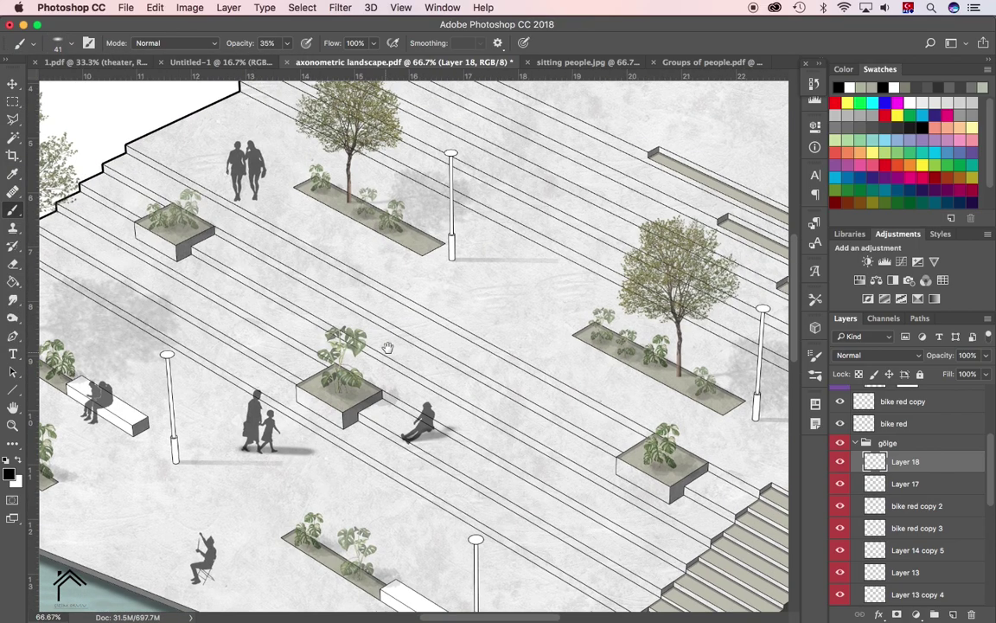
scroll(446, 400, left, 5)
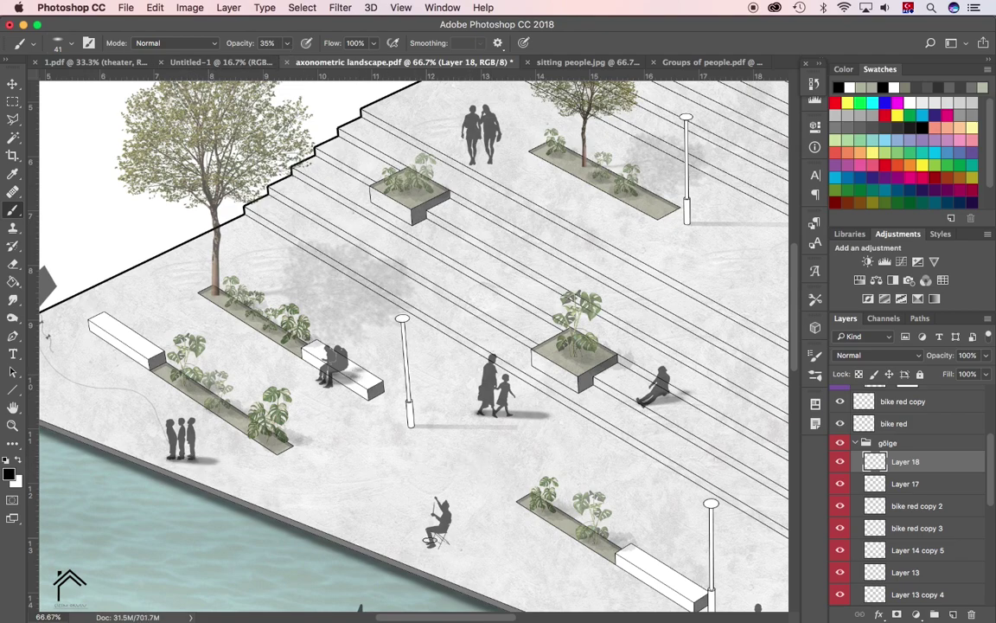
scroll(454, 544, down, 5)
scroll(454, 544, right, 5)
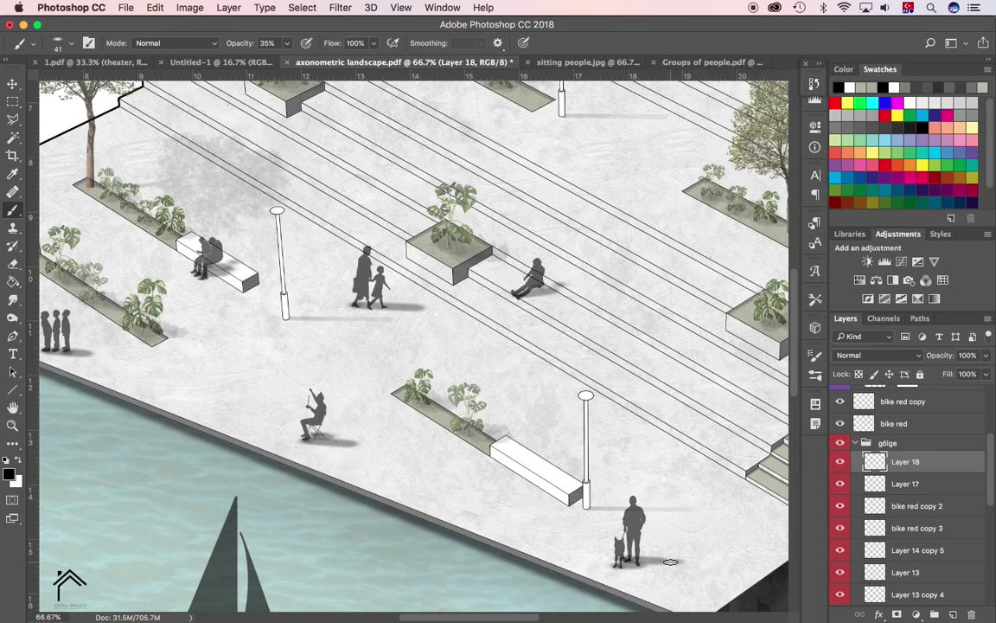
scroll(670, 563, up, 10)
scroll(542, 275, up, 5)
scroll(541, 274, right, 5)
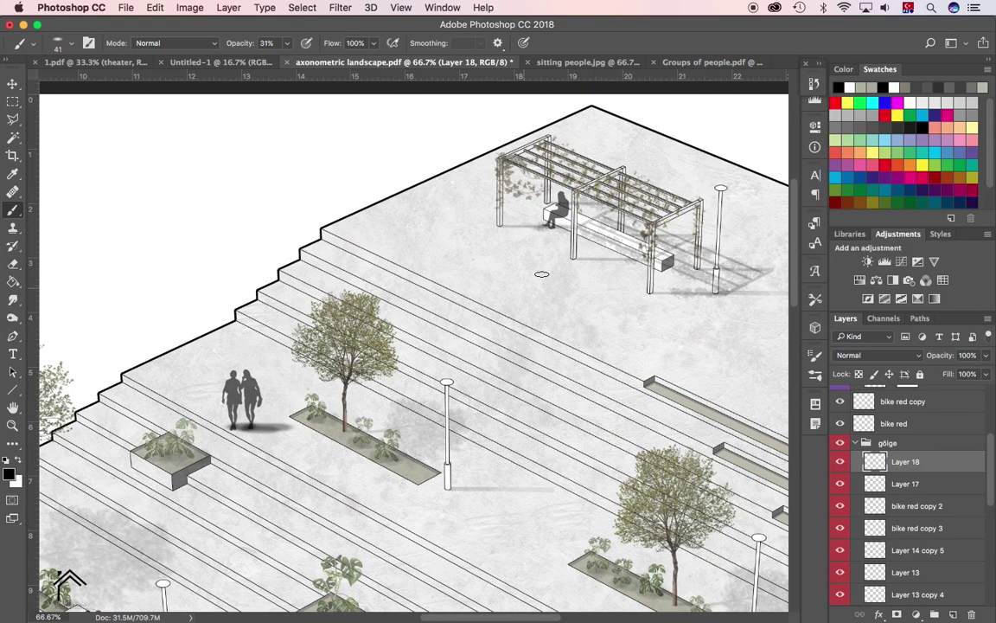
key(z)
click(563, 234)
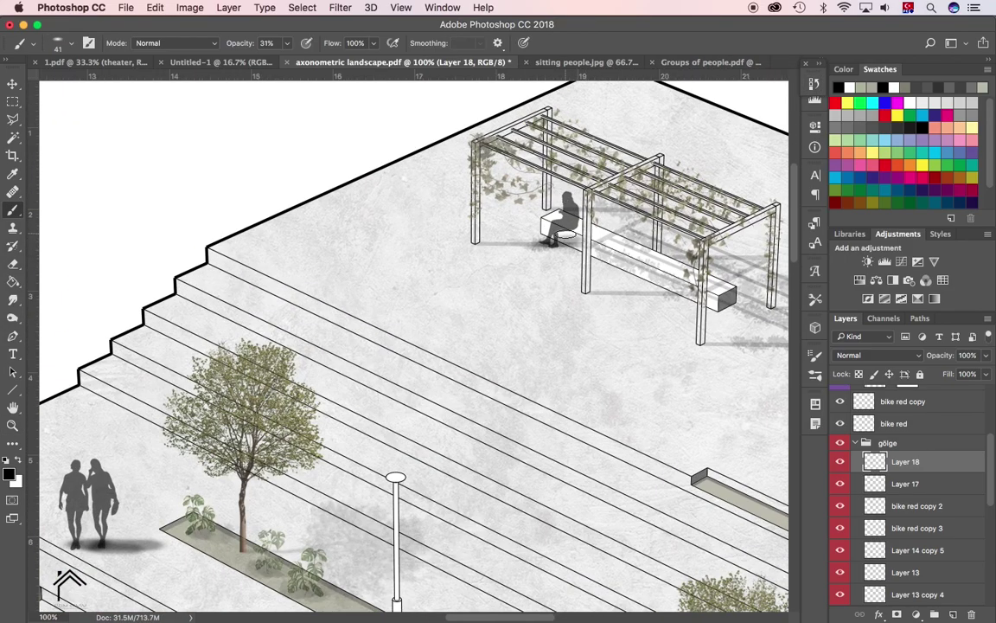
Step: Review the shadow brush strokes in the History panel while panning the terrace
key(z)
alt+click(494, 292)
scroll(511, 310, right, 7)
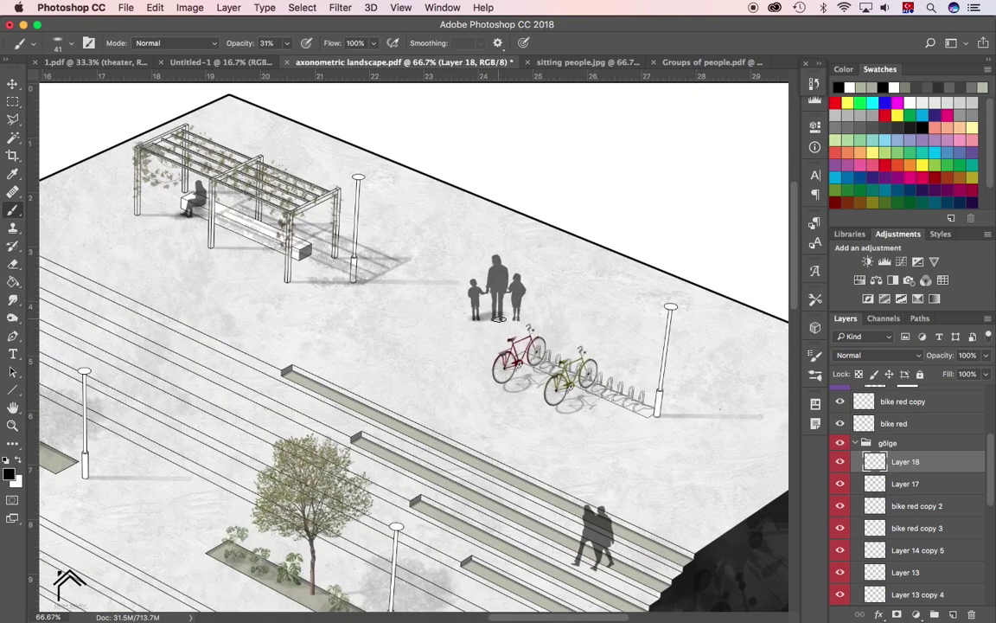
key(F9)
scroll(577, 312, down, 5)
scroll(577, 312, left, 3)
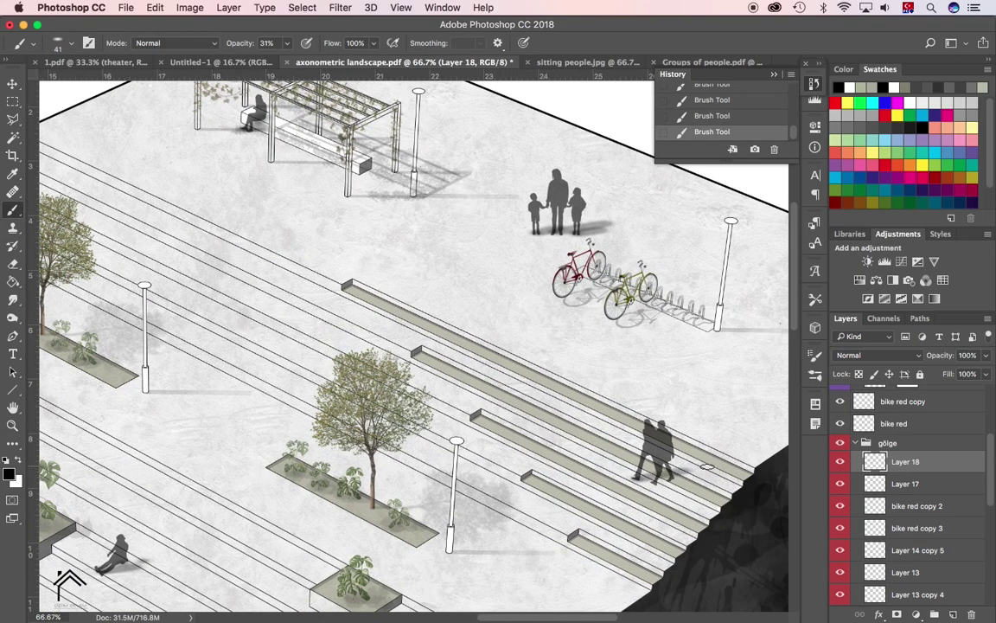
scroll(703, 478, down, 10)
scroll(703, 479, left, 4)
Step: Erase excess shadow near the dog walker and zoom out over the waterfront
key(e)
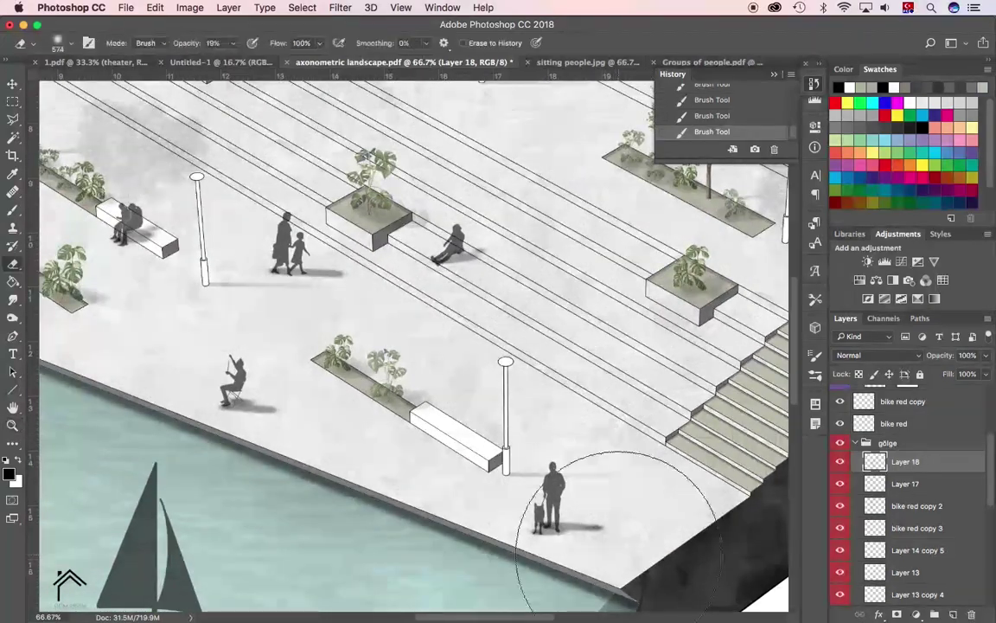
drag(646, 453, 546, 484)
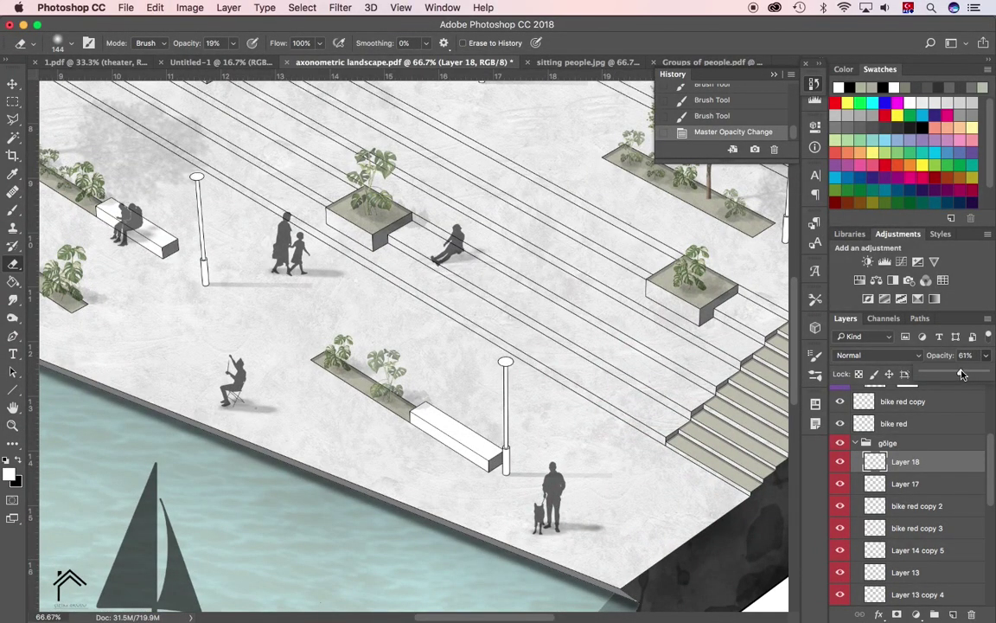
scroll(479, 334, left, 4)
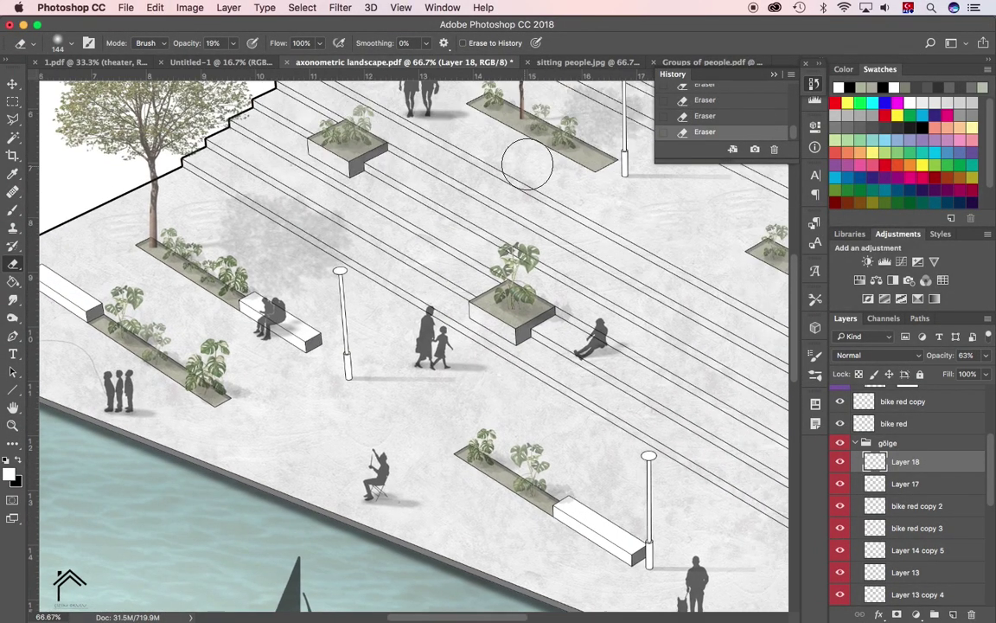
scroll(525, 159, up, 5)
scroll(493, 262, up, 5)
scroll(685, 365, down, 5)
key(z)
key(ctrl+minus)
key(ctrl+minus)
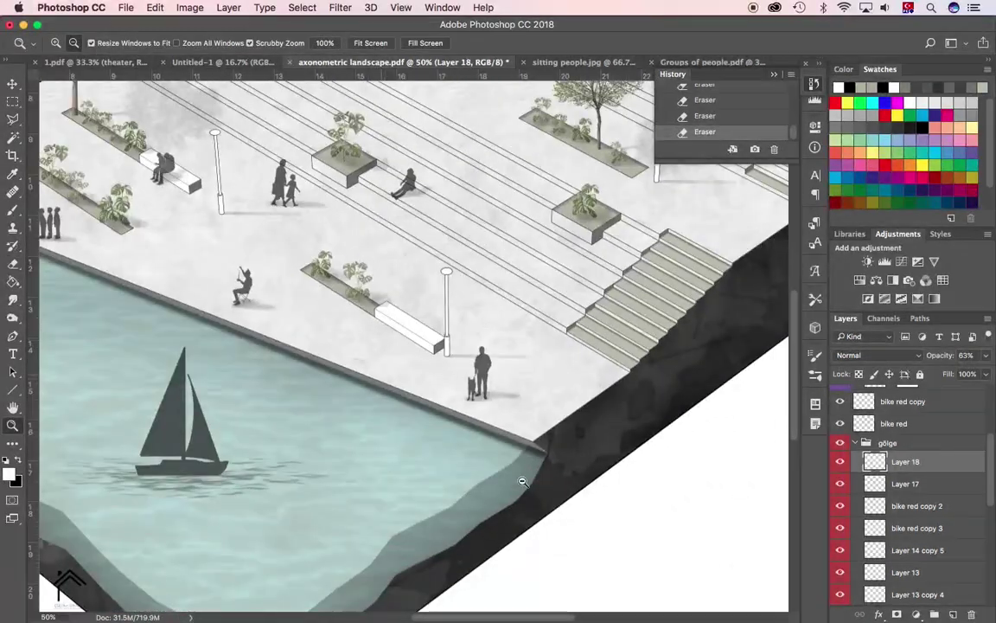
Step: Place the six activity icons into the landscape and move the theater layer up the stack
scroll(467, 393, up, 3)
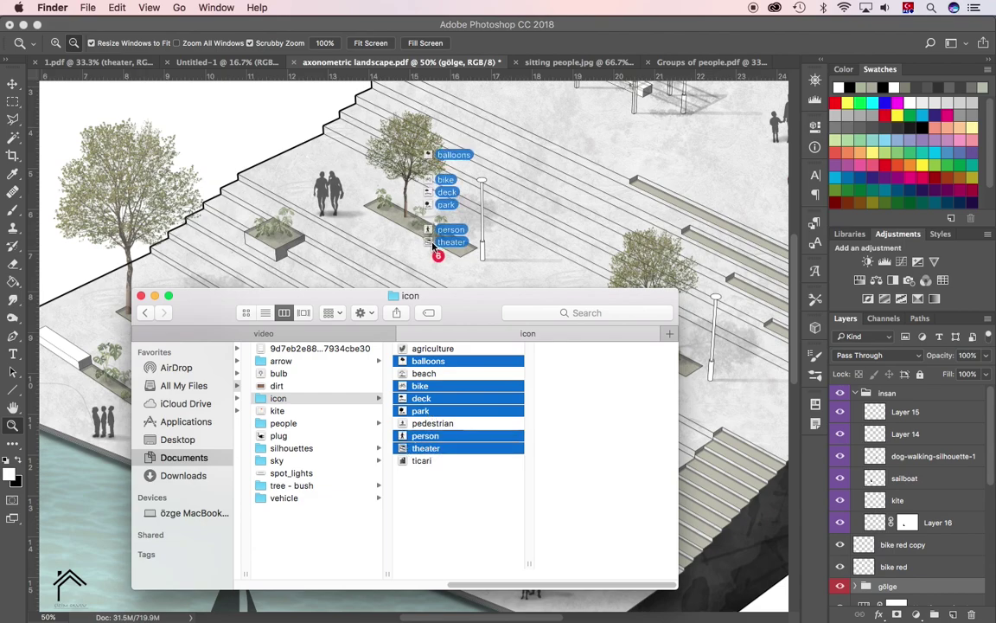
drag(434, 247, 428, 260)
key(Return)
key(Return)
key(Return)
key(Return)
key(Return)
key(Return)
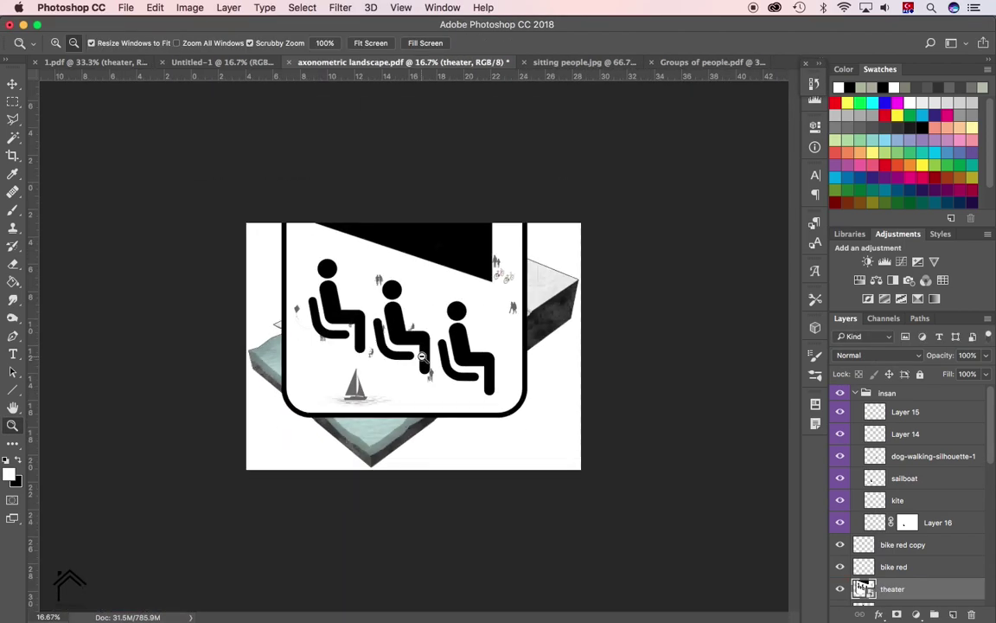
key(v)
mouse_move(892, 588)
mouse_down()
mouse_move(888, 381)
mouse_move(890, 394)
mouse_up()
right_click(891, 394)
Step: Group the icon layers as 'ikon' with a yellow label
key(Escape)
key(super+g)
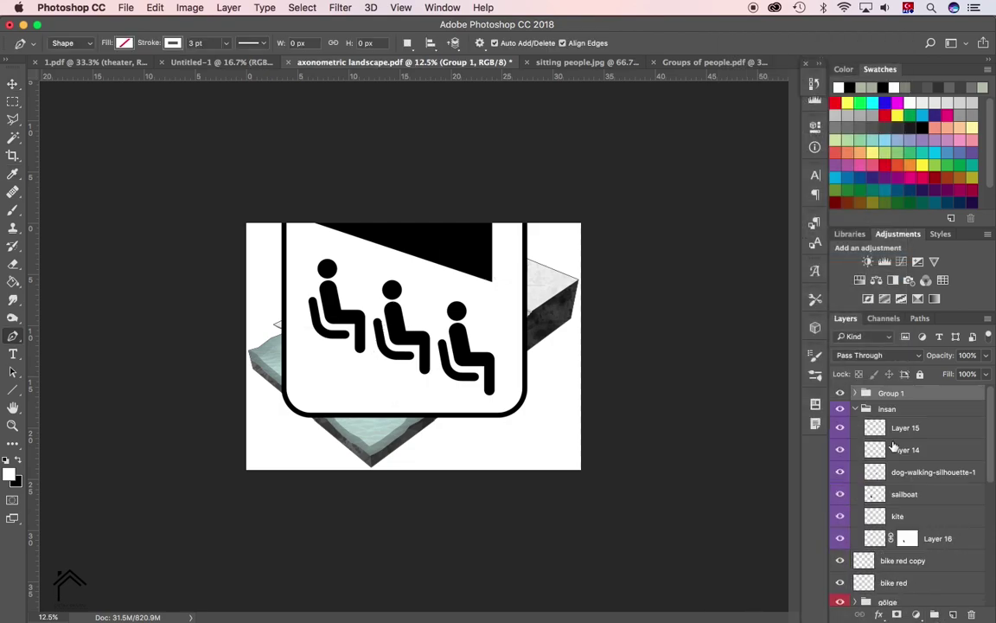
click(855, 408)
right_click(886, 393)
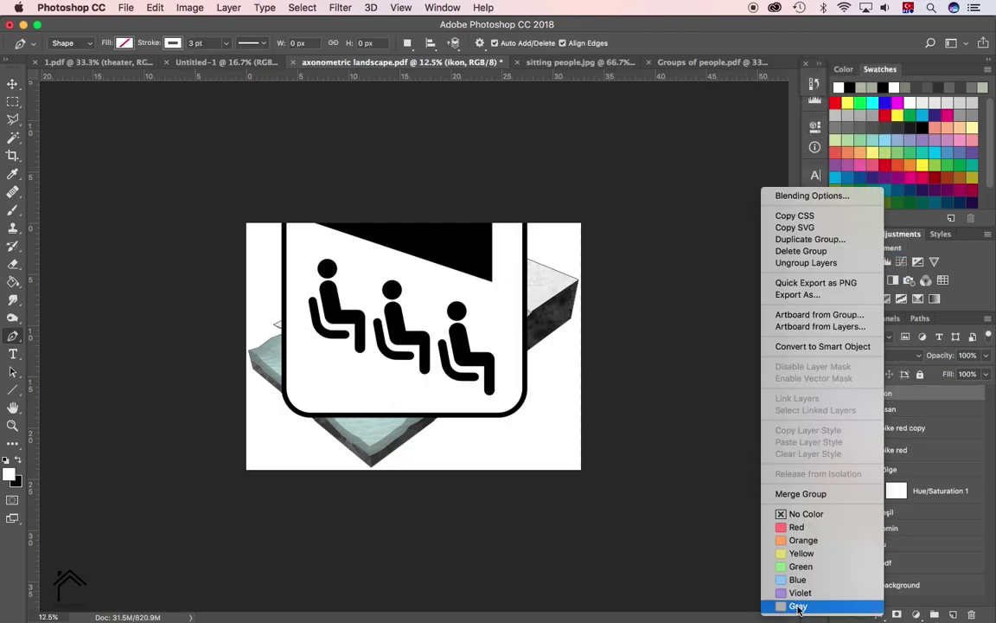
click(787, 551)
click(855, 394)
Step: Shrink the theater icon and position it beside the cliff
key(super+t)
mouse_move(280, 169)
mouse_down()
mouse_move(467, 294)
mouse_move(515, 375)
mouse_up()
key(Return)
click(391, 341)
Step: Enlarge the park icon and scale the bike and umbrella icons down
click(900, 478)
key(super+t)
drag(417, 324, 445, 273)
key(Return)
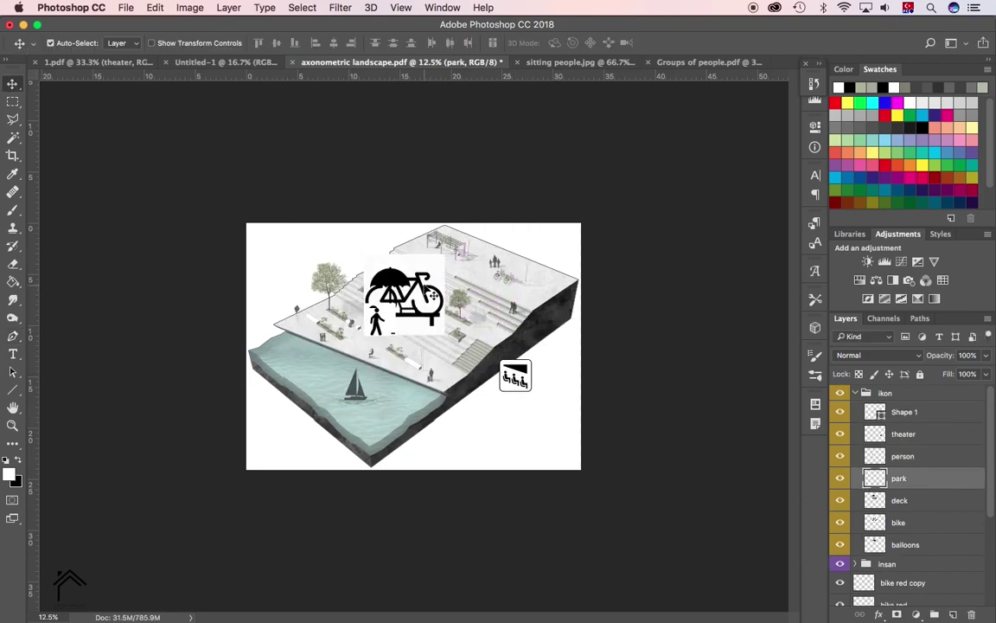
key(super+equal)
shift+click(899, 499)
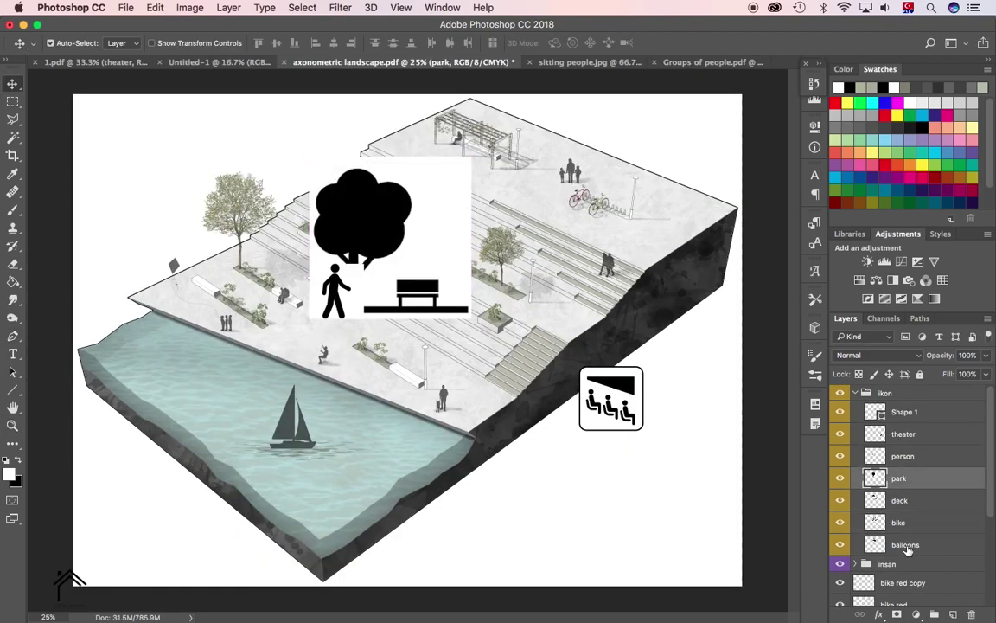
key(super+t)
drag(471, 160, 384, 226)
key(Return)
key(alt+comma)
Step: Enlarge the canvas to 50 × 40 cm and fill the new border white
click(190, 7)
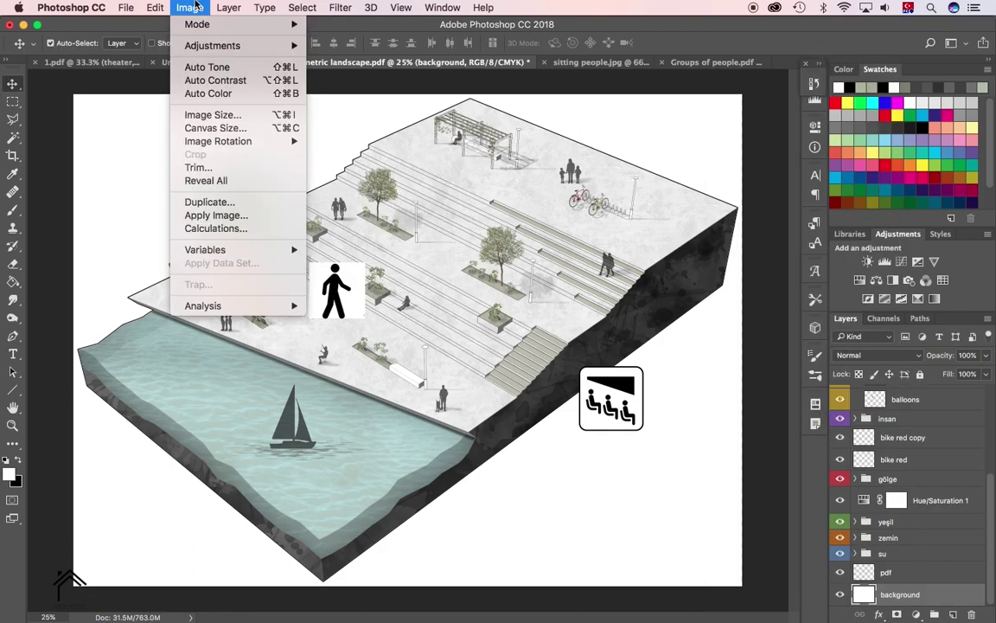
click(199, 141)
text(40)
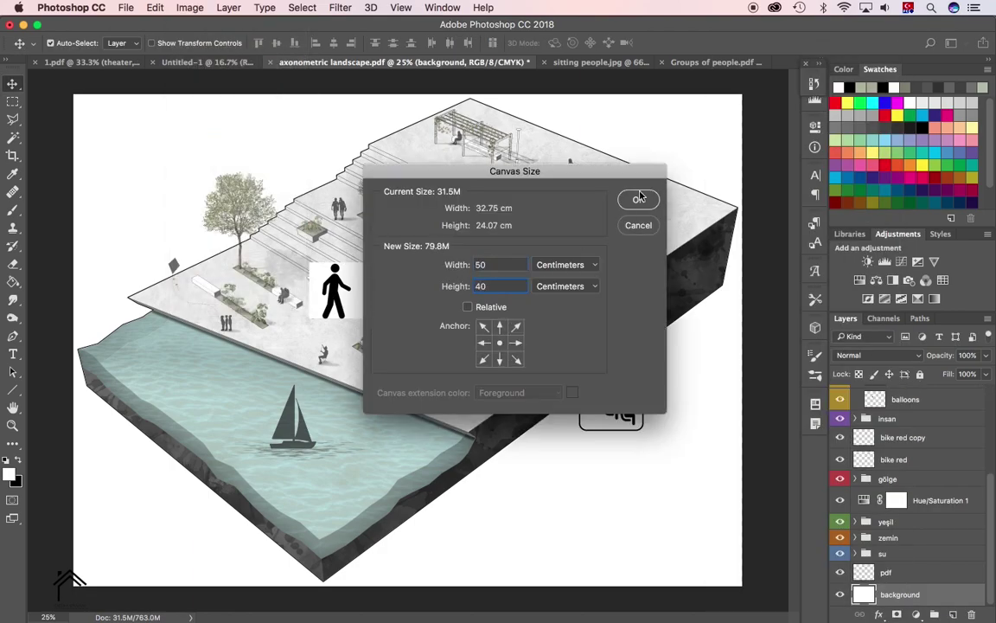
key(Return)
key(g)
click(87, 334)
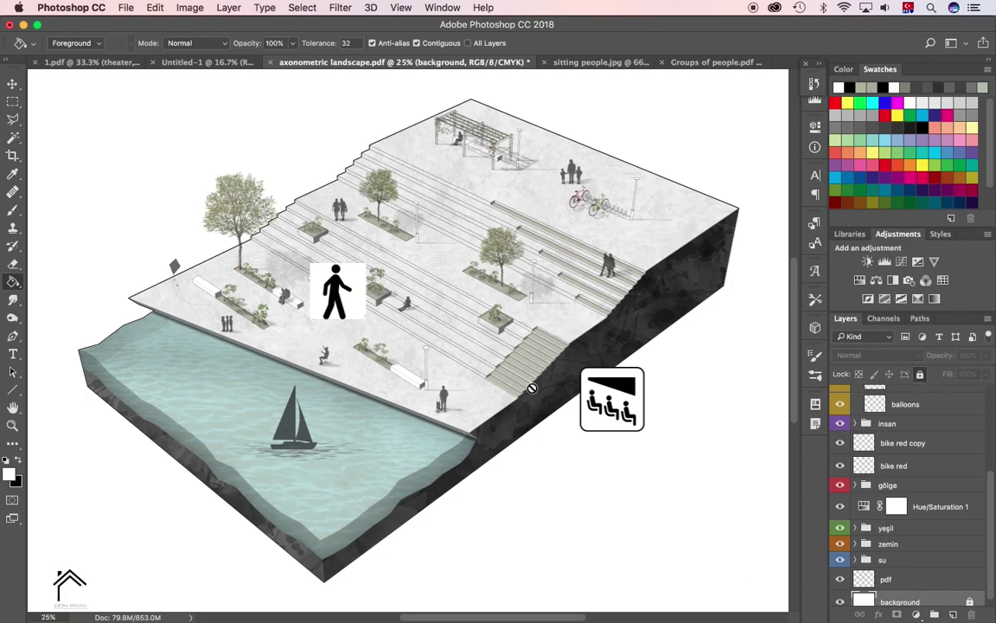
Step: Delete the theater icon's frame and wedge and the person icon's white background
super+click(609, 414)
scroll(610, 414, up, 1)
key(w)
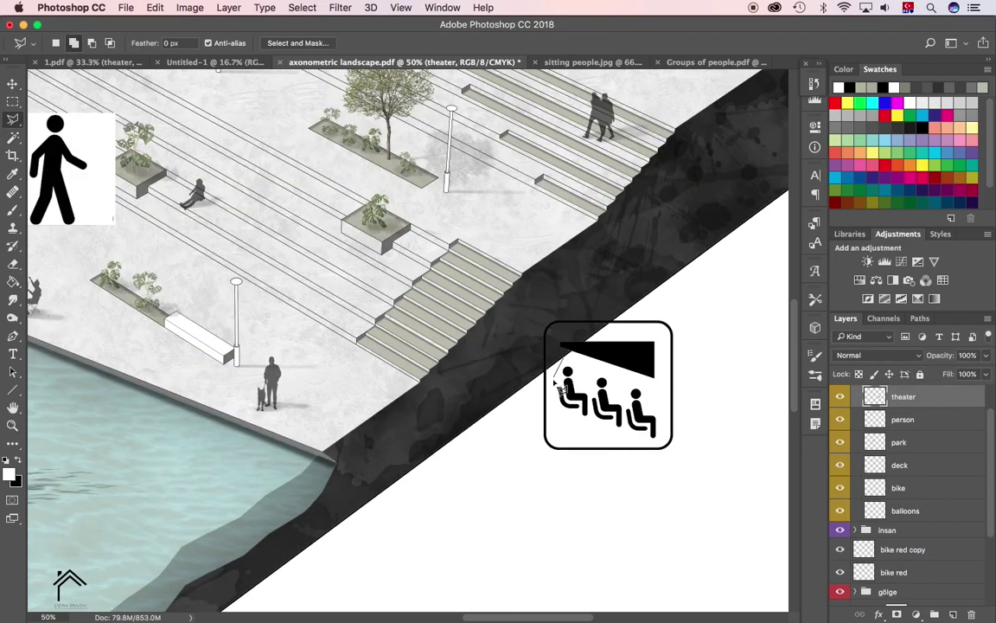
click(301, 7)
click(311, 211)
key(Delete)
scroll(571, 364, up, 5)
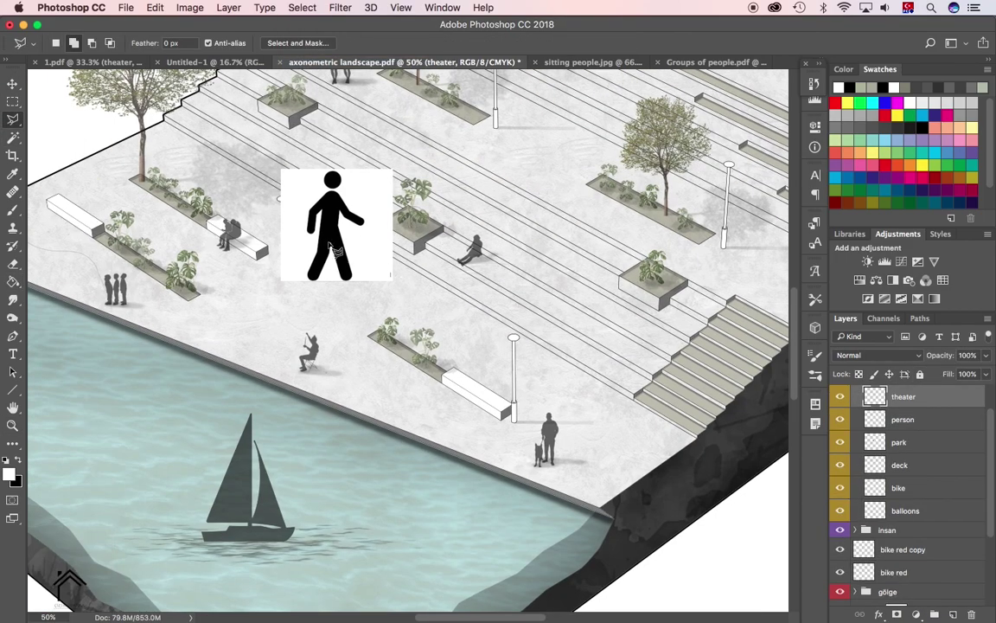
key(w)
super+click(329, 330)
key(Delete)
Step: Remove the park and deck icons' white backgrounds and move them along the waterfront
click(367, 223)
key(Delete)
drag(367, 222, 251, 326)
super+click(324, 244)
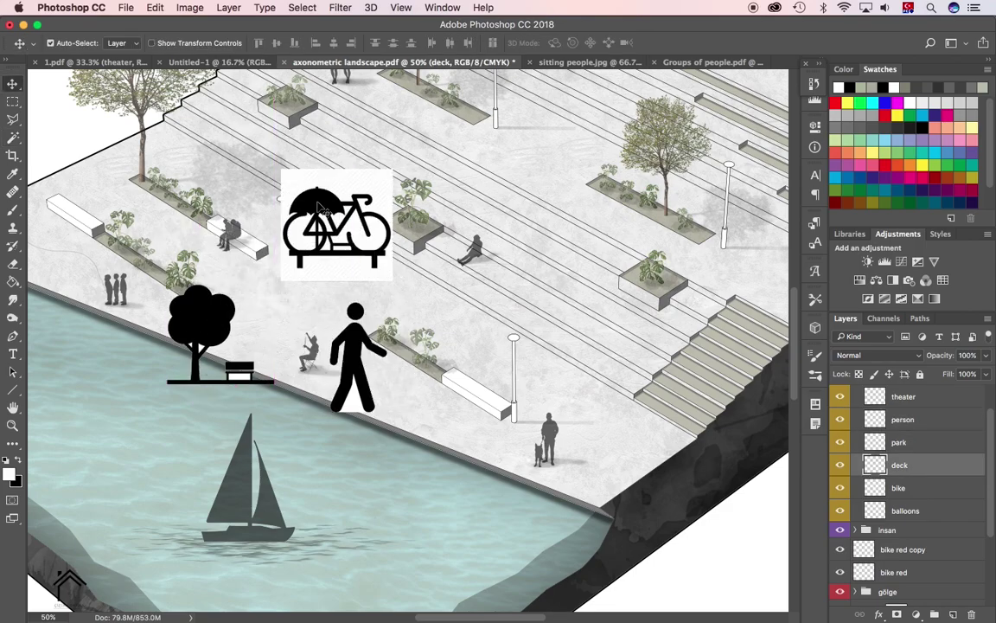
click(324, 244)
key(Delete)
drag(324, 244, 478, 348)
Step: Clear the bike icon's white fills and move it onto the plaza
super+click(334, 223)
key(z)
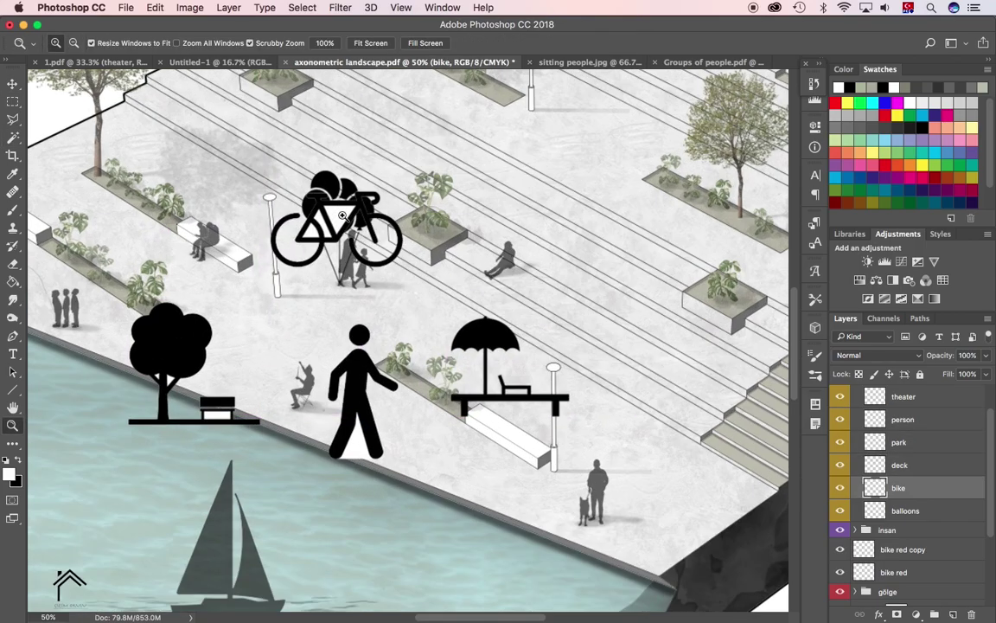
click(346, 222)
key(w)
click(300, 249)
key(Delete)
drag(300, 248, 534, 318)
scroll(908, 449, up, 3)
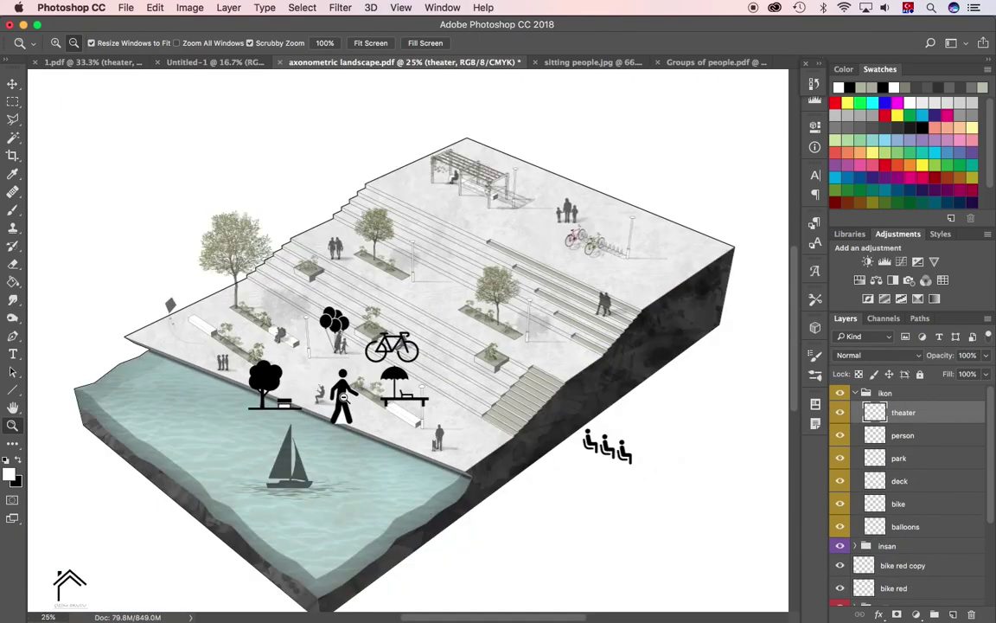
click(150, 279)
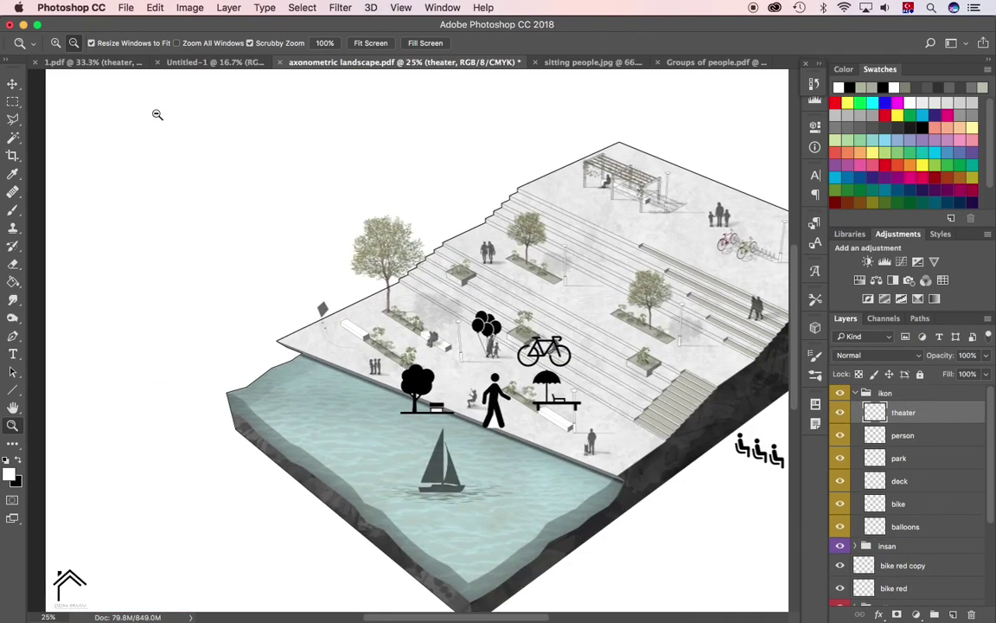
Step: On a new layer, brush a black dot with a thin vertical leader line rising from it
click(952, 614)
key(b)
click(73, 43)
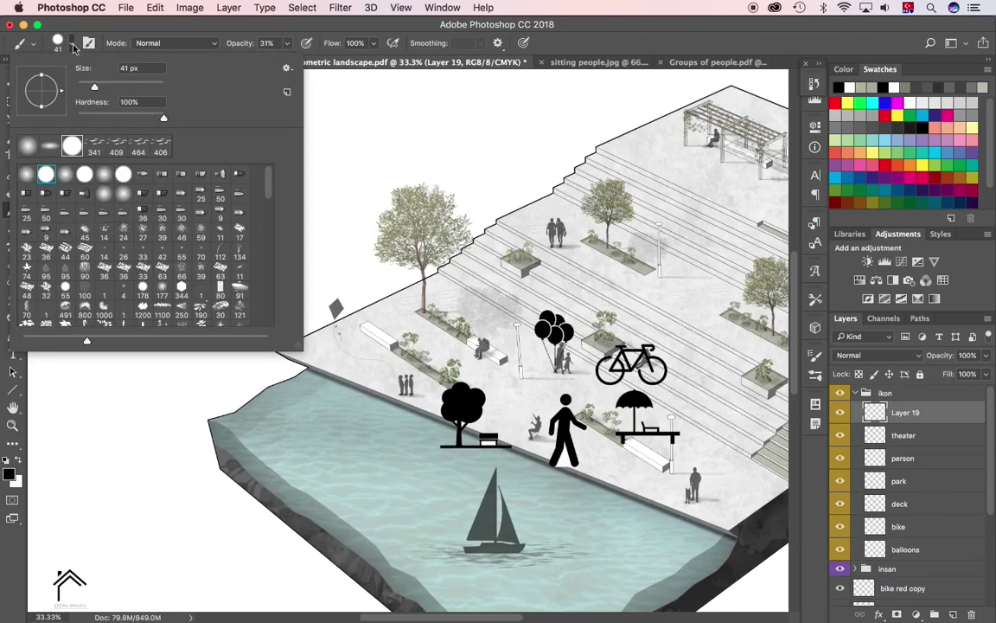
key(Return)
super+click(243, 409)
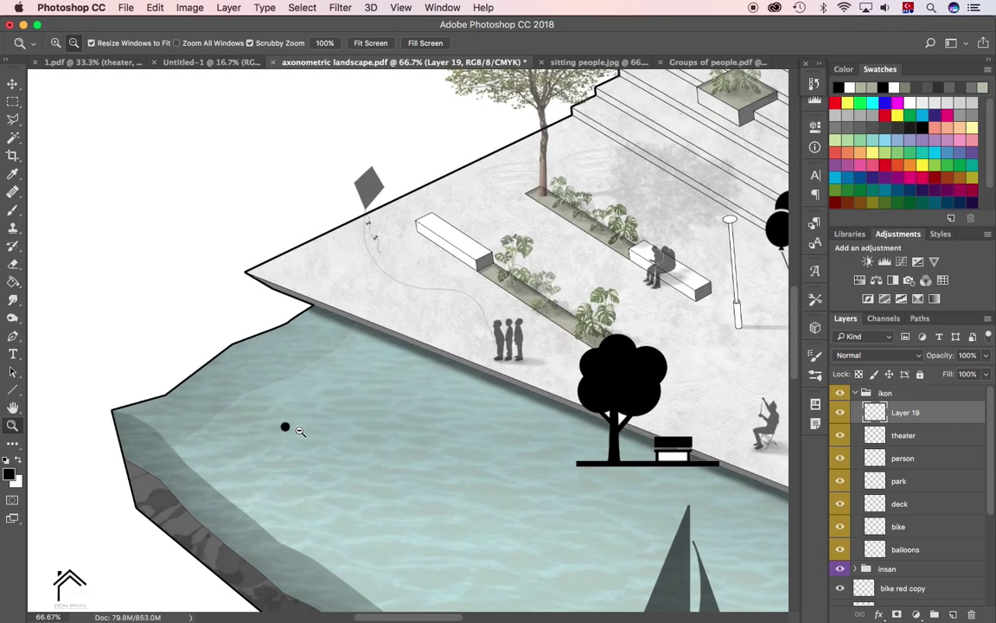
click(58, 44)
key(Return)
alt+super+click(344, 446)
shift+click(346, 249)
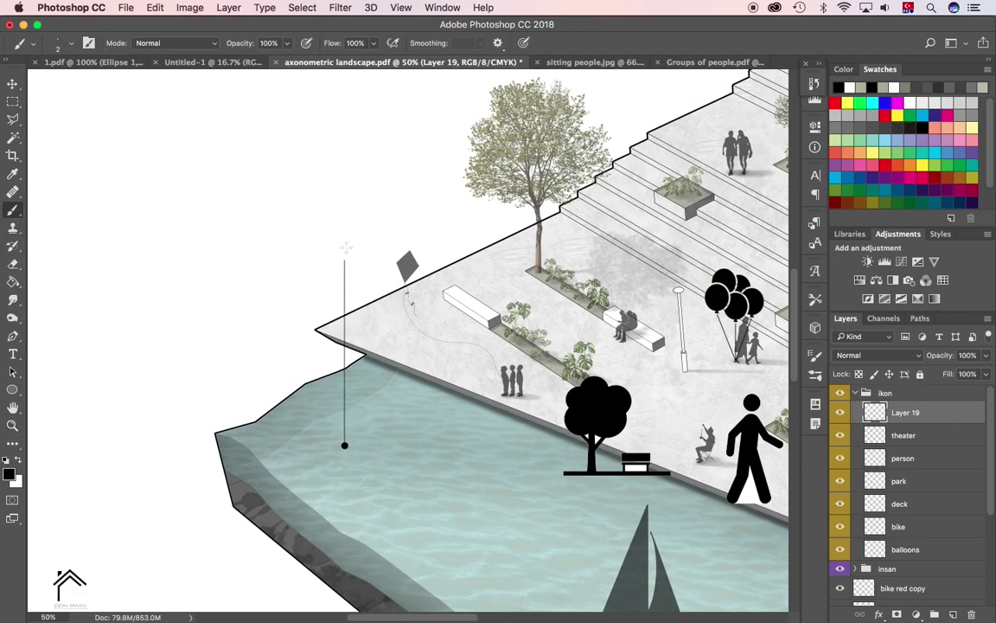
Step: Alt-drag copies of the leader line to several more spots across the plaza
key(v)
drag(345, 259, 518, 273)
scroll(519, 273, up, 5)
drag(383, 260, 709, 222)
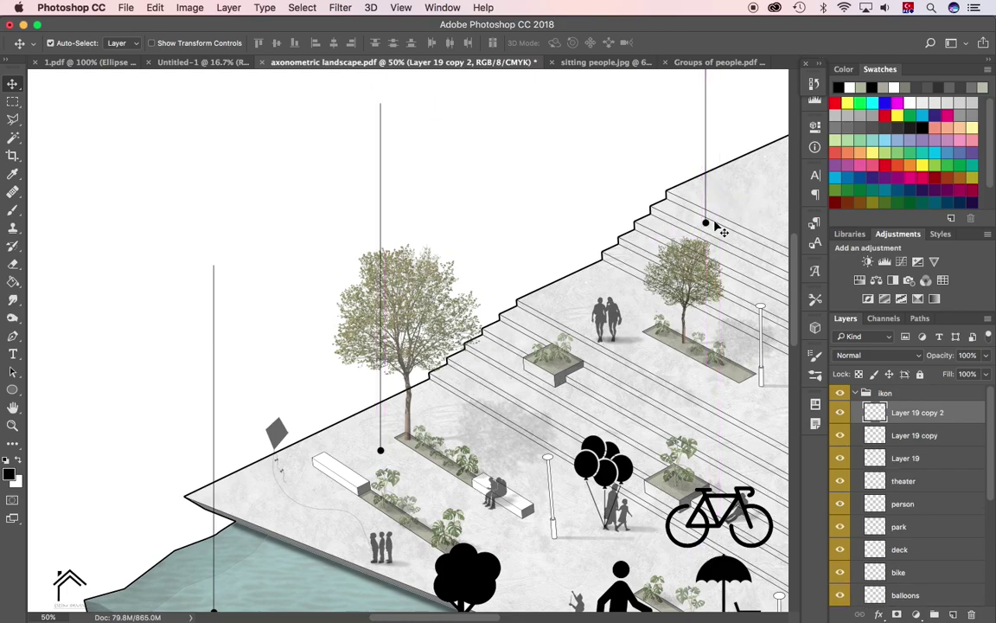
scroll(709, 221, right, 5)
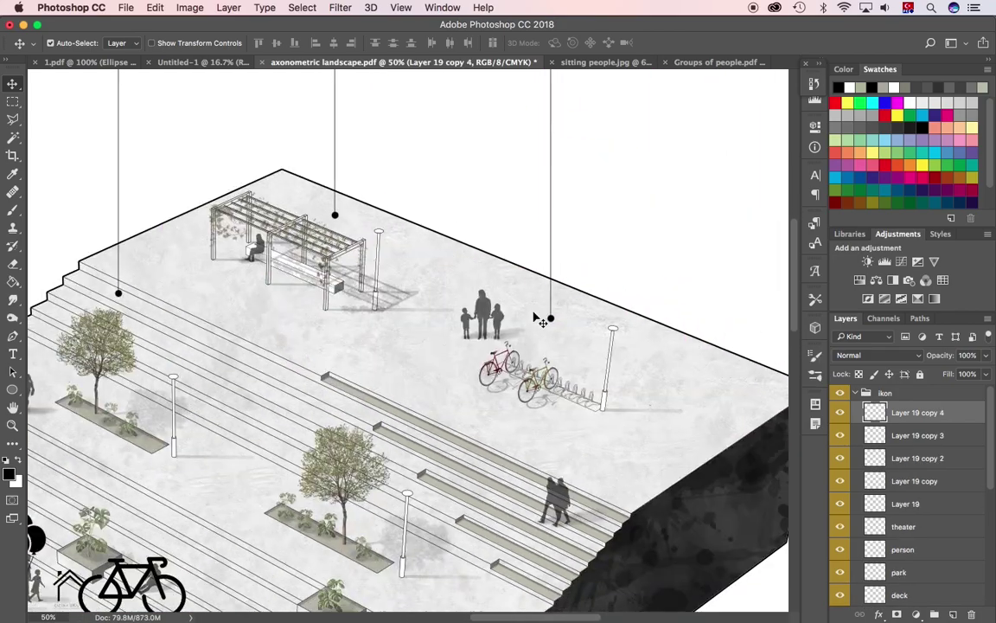
drag(545, 319, 558, 346)
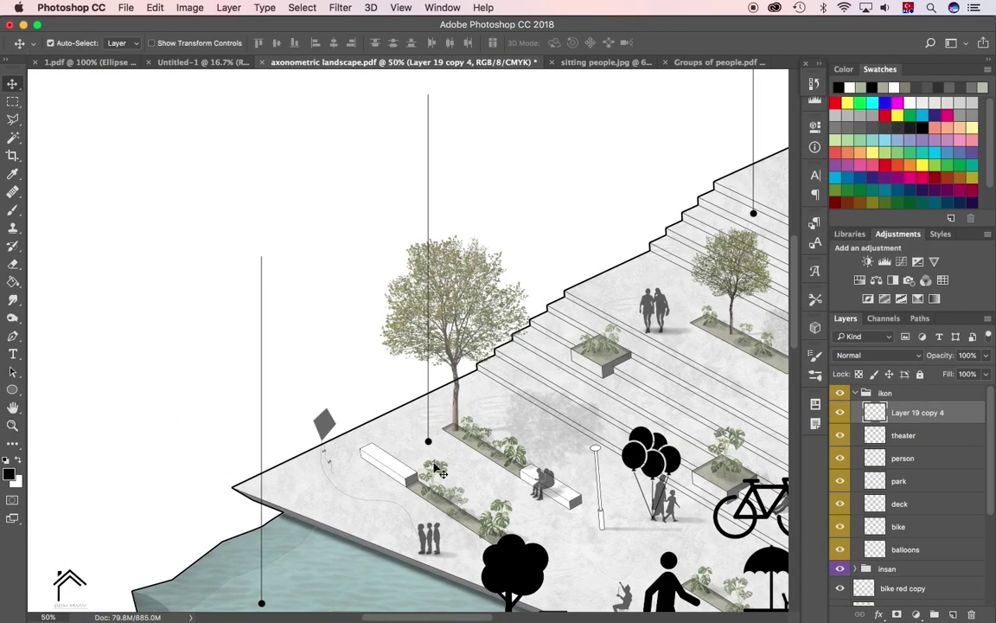
scroll(389, 278, up, 5)
scroll(392, 337, up, 5)
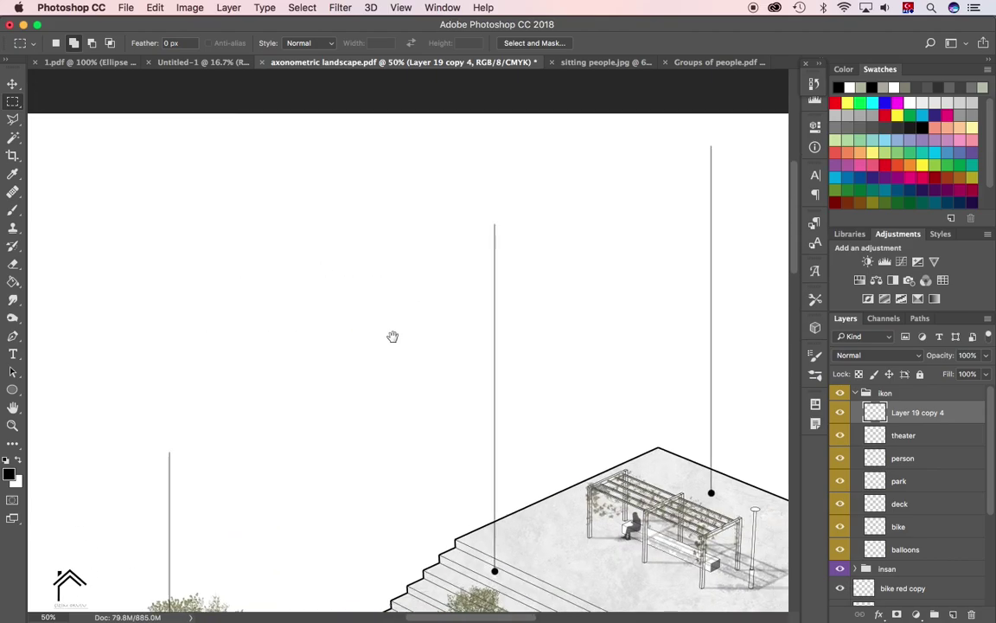
scroll(605, 126, down, 5)
scroll(404, 247, down, 5)
Step: Draw a small white-filled ellipse and move it onto a leader line top
key(z)
alt+click(350, 284)
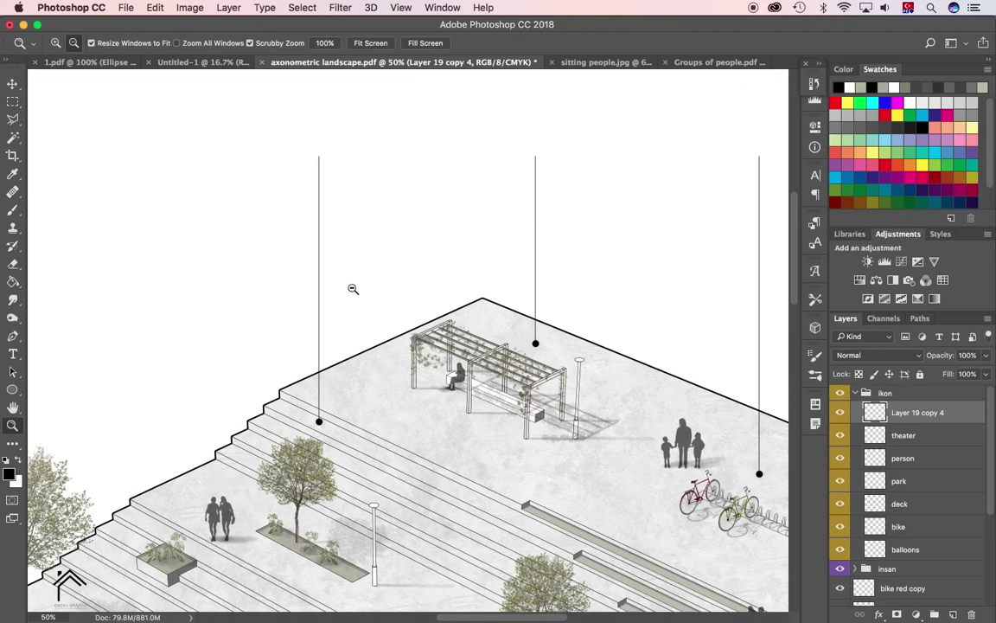
scroll(280, 324, left, 5)
click(280, 323)
right_click(13, 389)
click(52, 374)
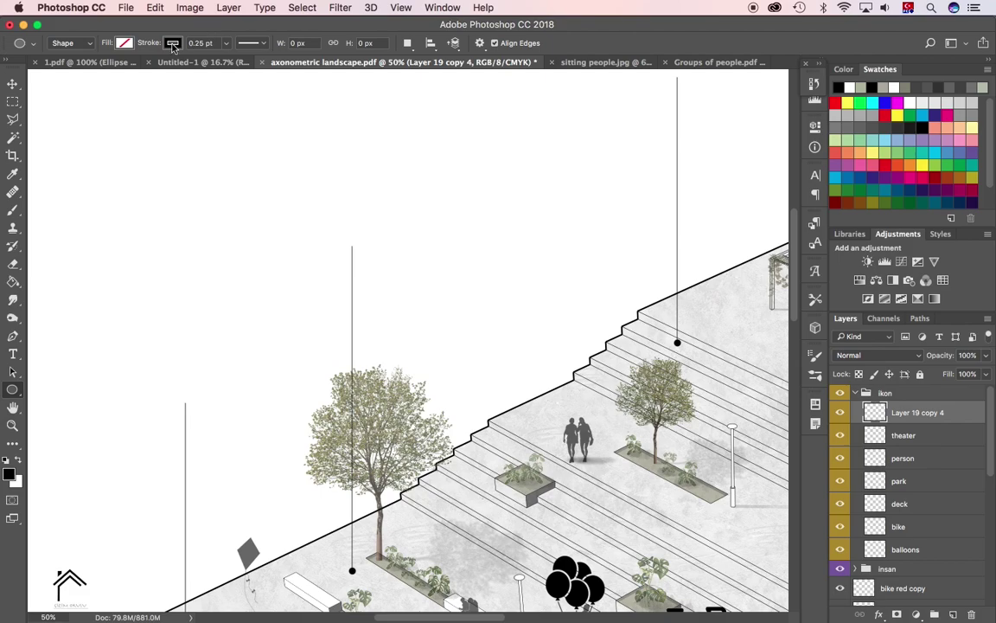
click(173, 47)
click(124, 42)
click(53, 102)
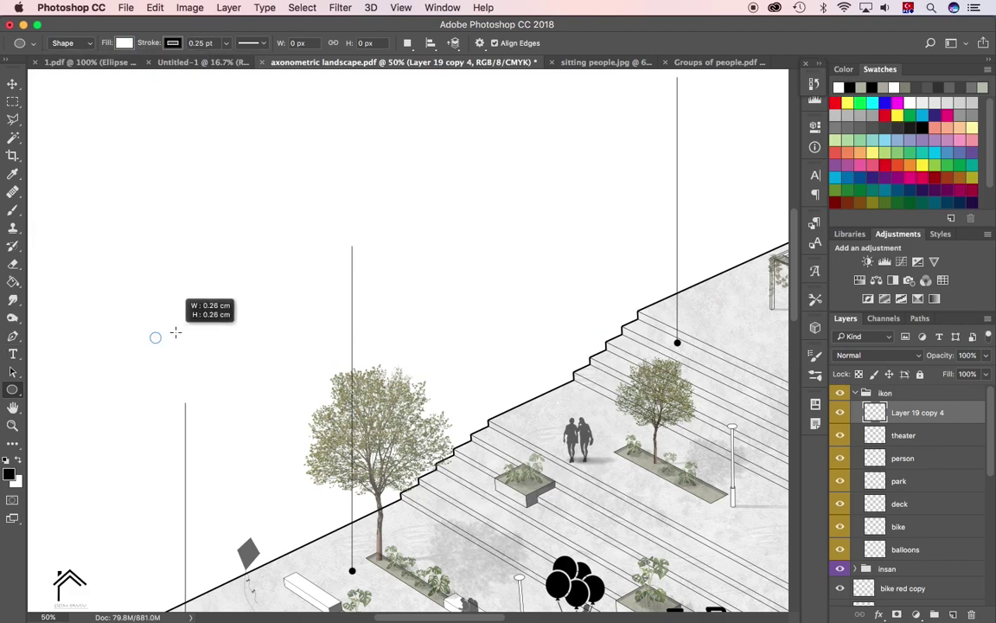
drag(234, 313, 234, 313)
key(v)
mouse_move(151, 356)
mouse_down()
mouse_move(200, 358)
mouse_move(198, 396)
mouse_move(200, 363)
mouse_move(493, 93)
mouse_up()
Step: Show the rulers and fine-tune the first label circle's placement
key(ctrl+r)
key(a)
key(v)
scroll(199, 396, up, 1)
click(774, 118)
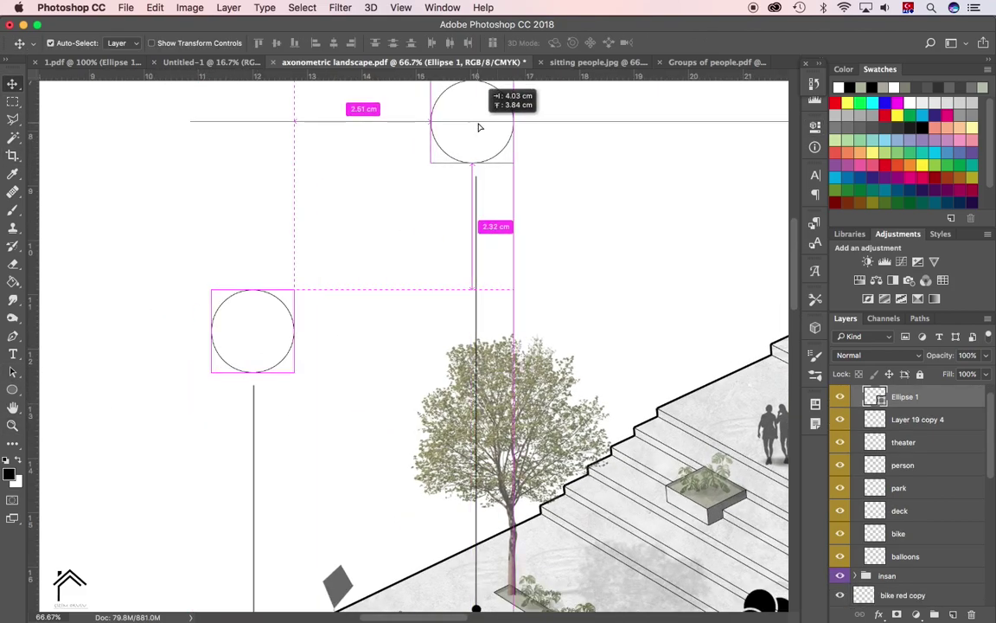
scroll(540, 160, up, 3)
Step: Duplicate the circle onto the other leader lines, aligned to a horizontal guide
drag(334, 260, 220, 462)
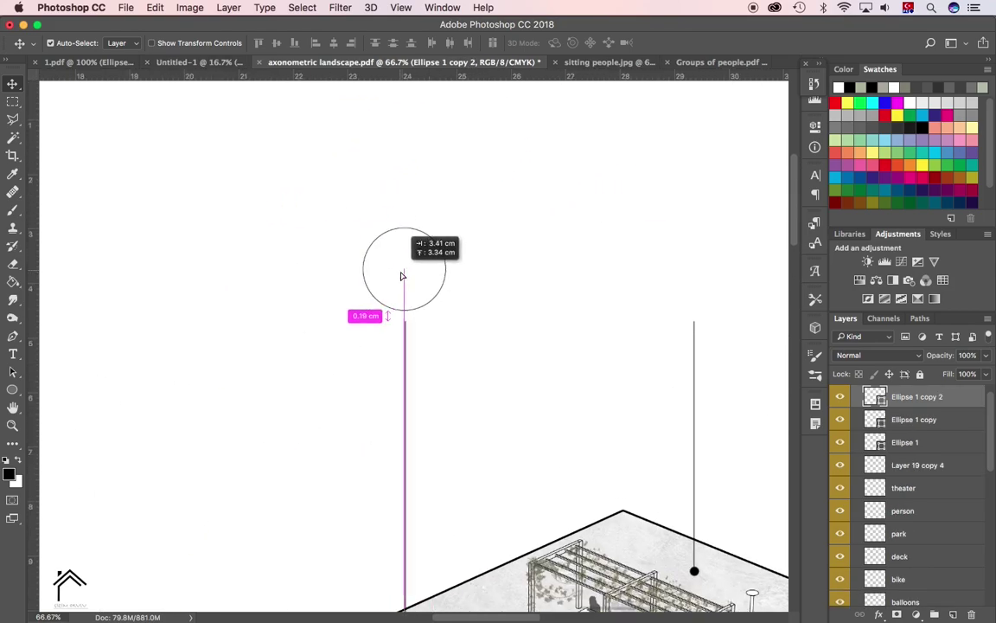
drag(462, 301, 461, 304)
drag(409, 287, 700, 287)
drag(640, 282, 150, 282)
drag(211, 288, 511, 287)
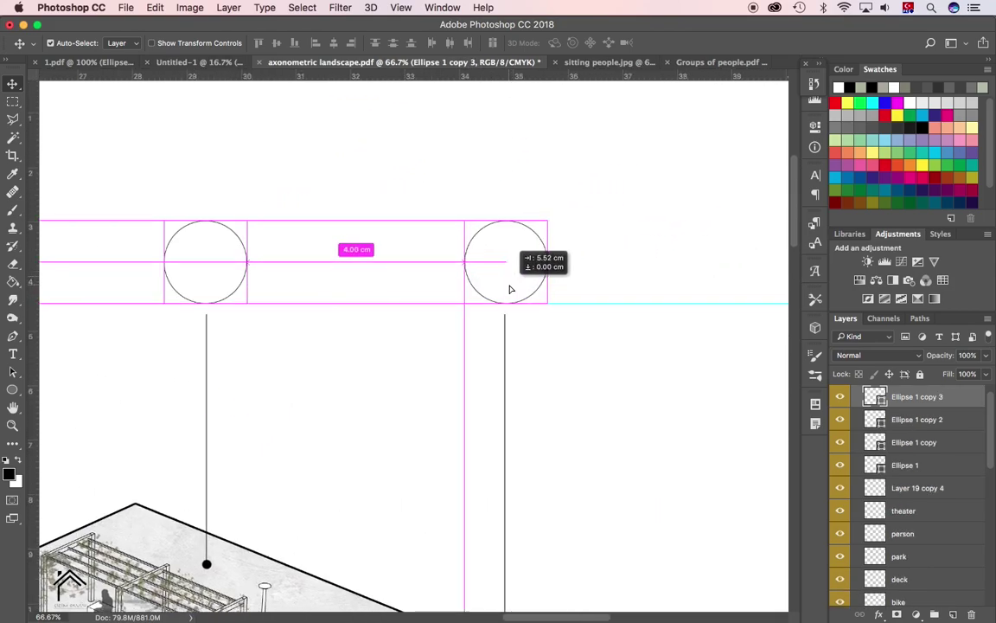
Step: Move the last circle down onto the rightmost leader line
key(z)
alt+click(449, 311)
alt+click(421, 291)
scroll(422, 291, down, 1)
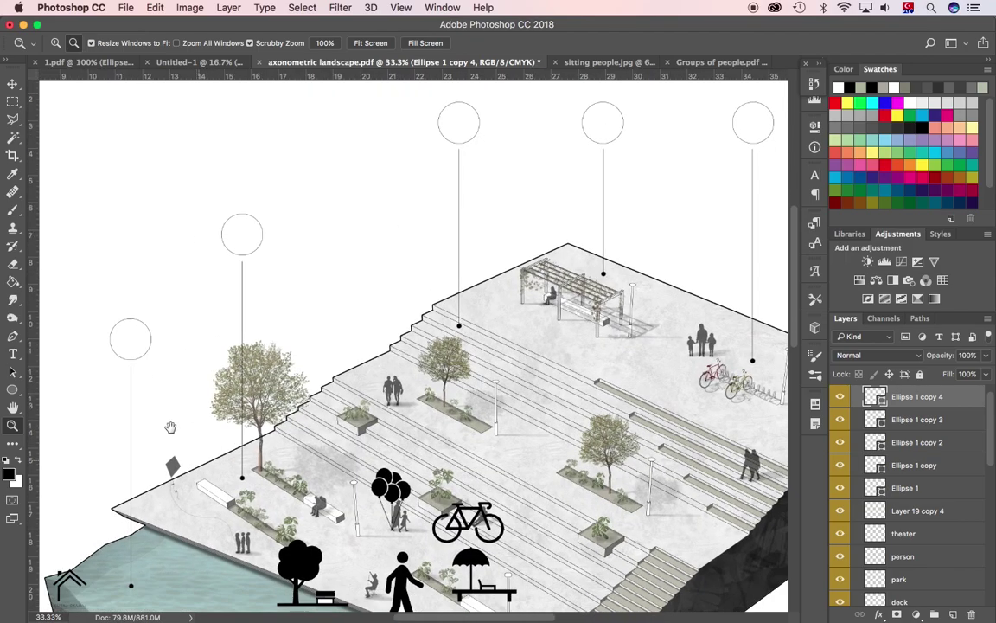
scroll(647, 117, right, 3)
click(647, 117)
key(v)
drag(645, 154, 649, 167)
Step: Stack the balloons icon above the circle layers and centre it in the top circle
click(645, 596)
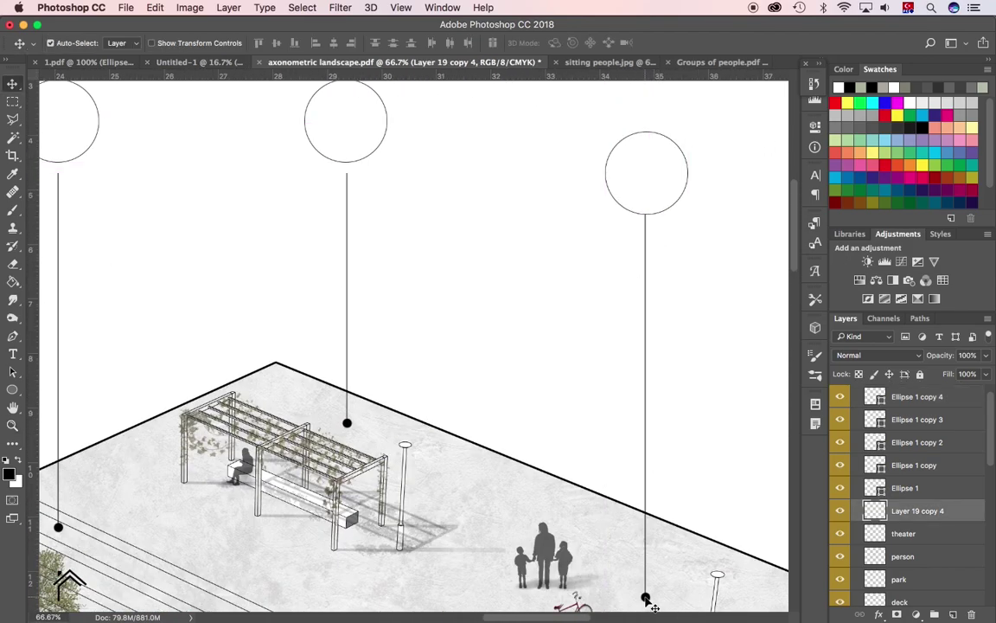
key(m)
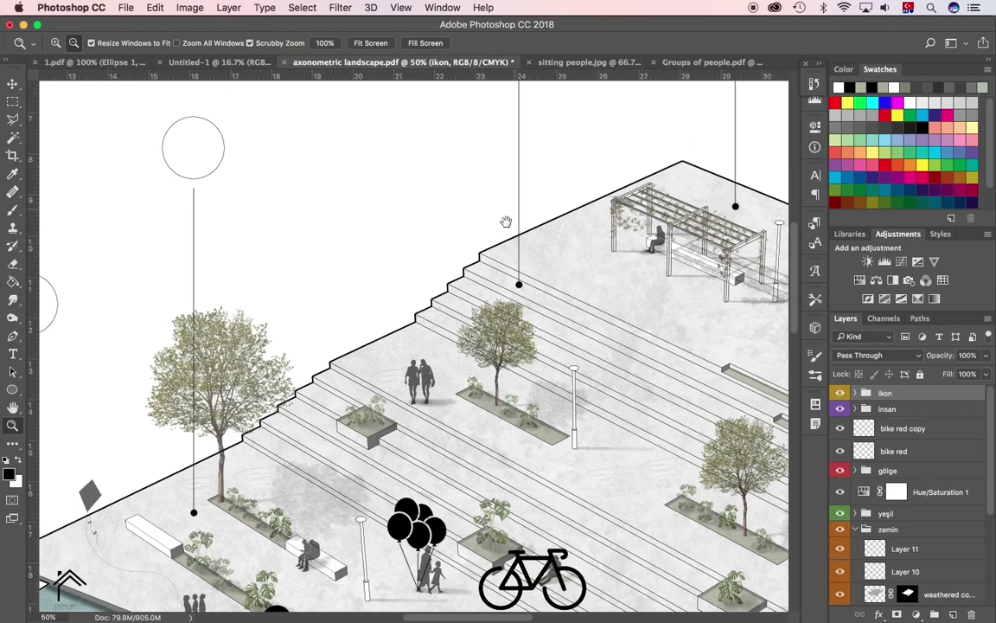
key(v)
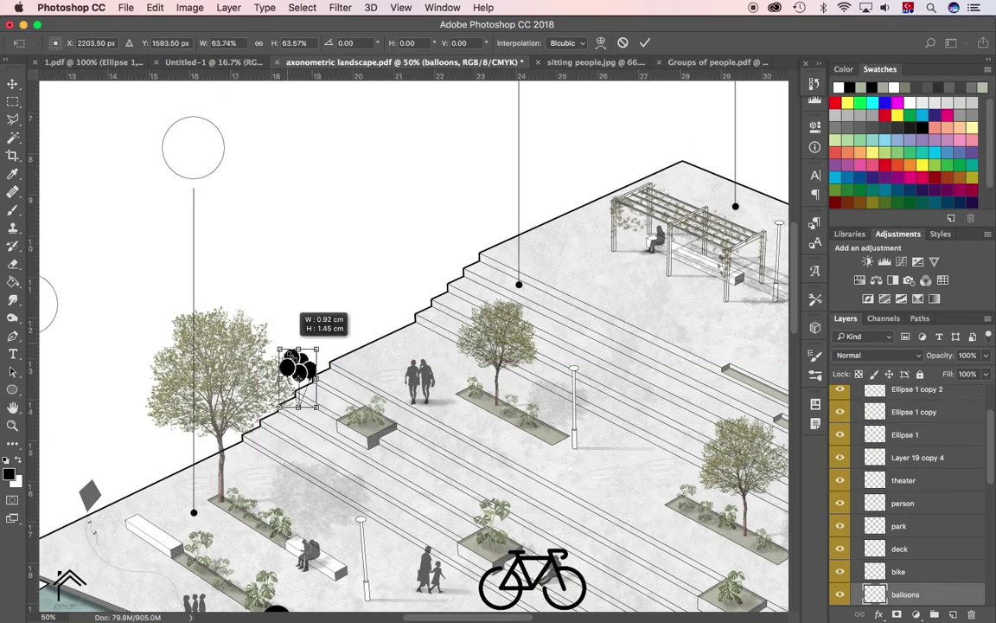
drag(416, 523, 190, 147)
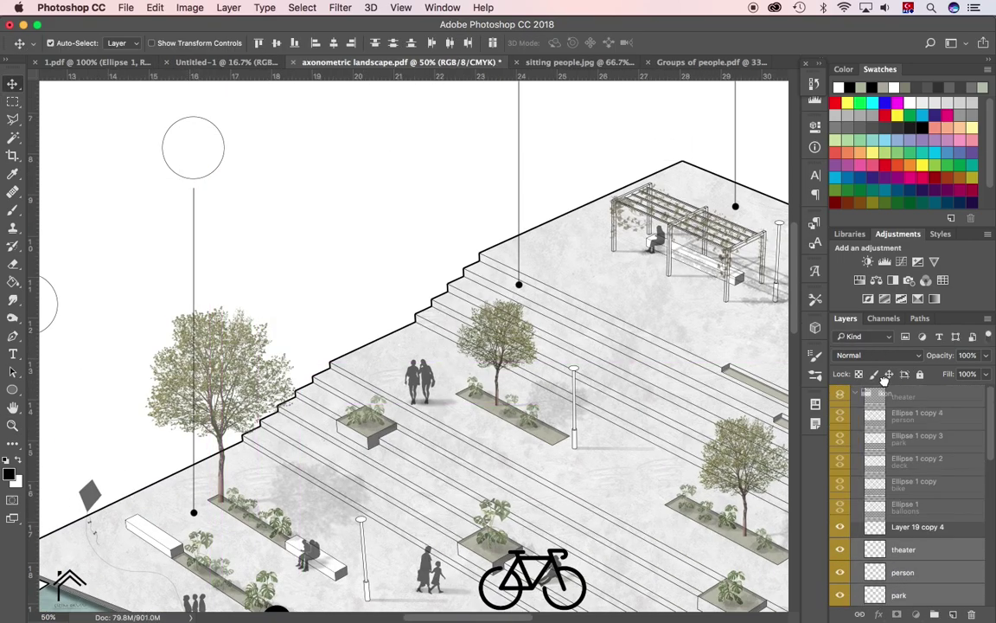
drag(923, 548, 879, 381)
scroll(316, 201, left, 3)
click(294, 185)
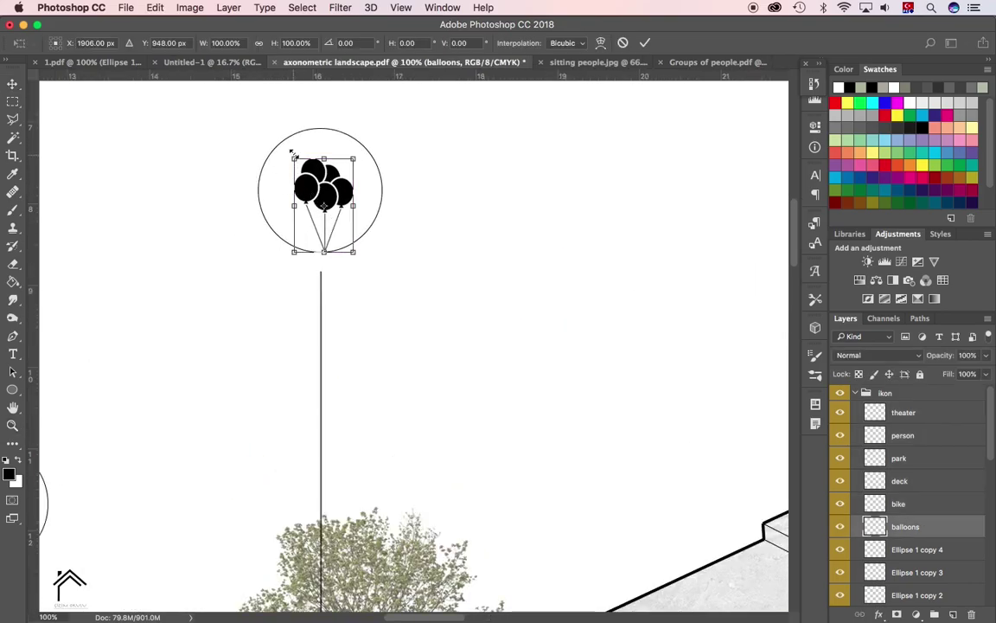
drag(320, 205, 325, 183)
key(ctrl+minus)
key(ctrl+minus)
key(ctrl+minus)
Step: Move the walking person aside and copy the tree and umbrella icons toward their circles
drag(494, 345, 346, 260)
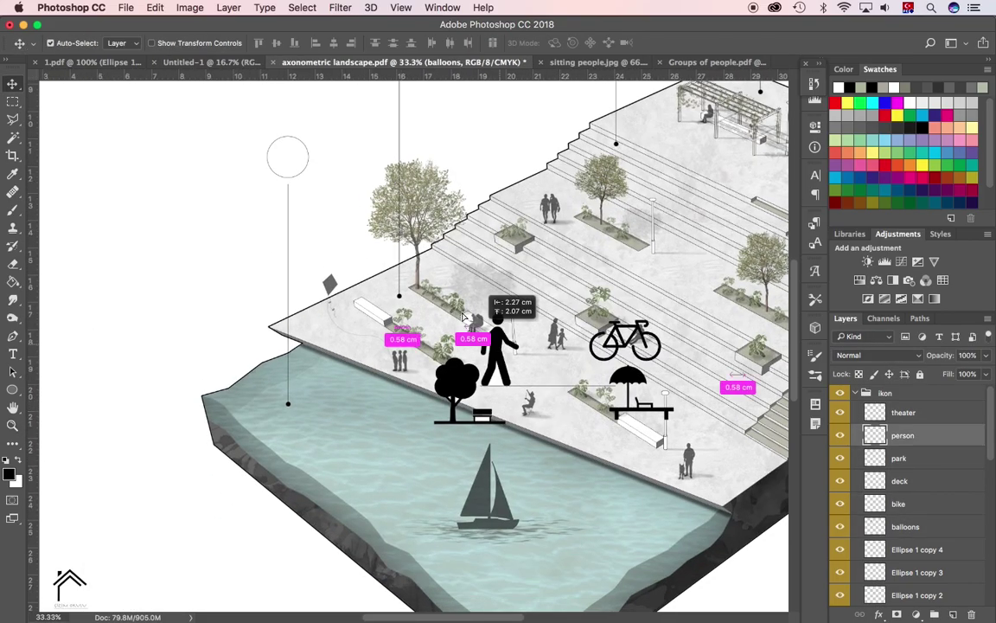
drag(462, 124, 424, 237)
drag(417, 506, 472, 284)
drag(597, 503, 270, 268)
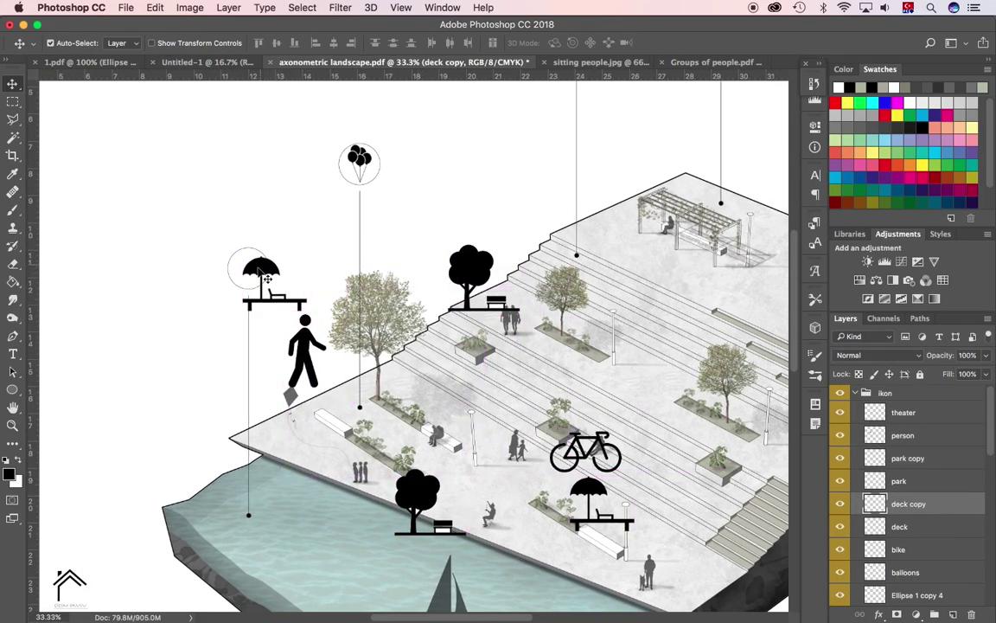
Step: Shrink the umbrella icon into the leftmost circle and delete the original icons
key(ctrl+plus)
key(ctrl+plus)
key(ctrl+t)
drag(355, 355, 295, 311)
drag(259, 285, 228, 265)
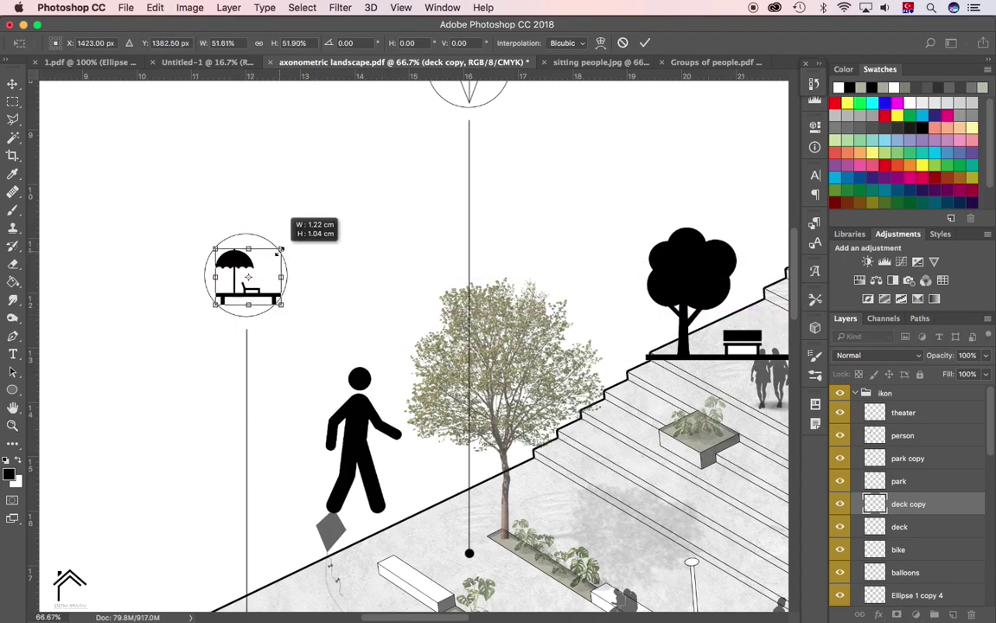
key(Return)
key(ctrl+minus)
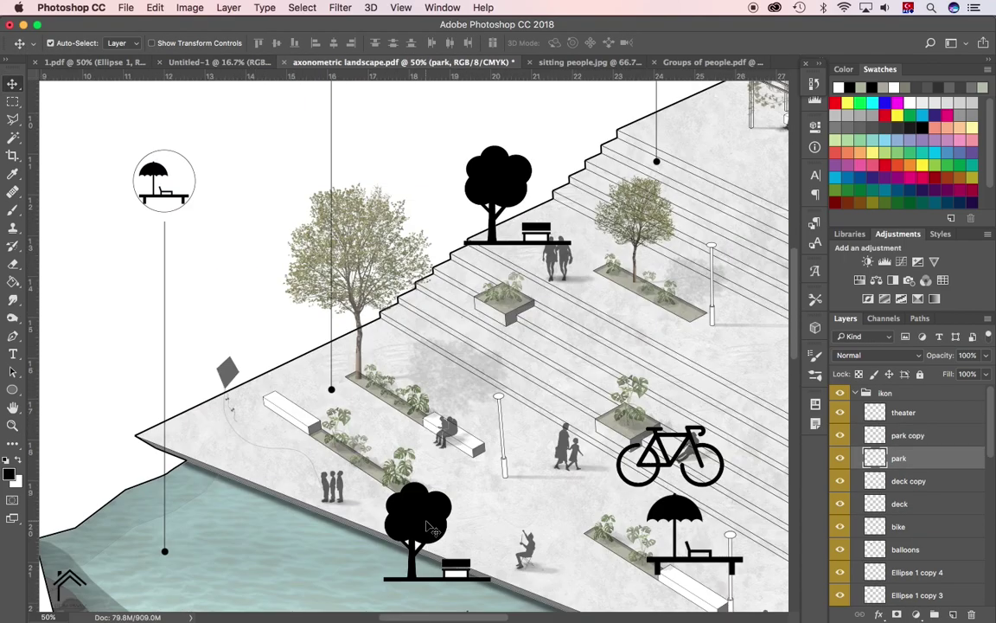
scroll(427, 526, right, 5)
key(Delete)
key(Delete)
Step: Scale the bike and seated-people icons down to fit inside their circles
click(539, 495)
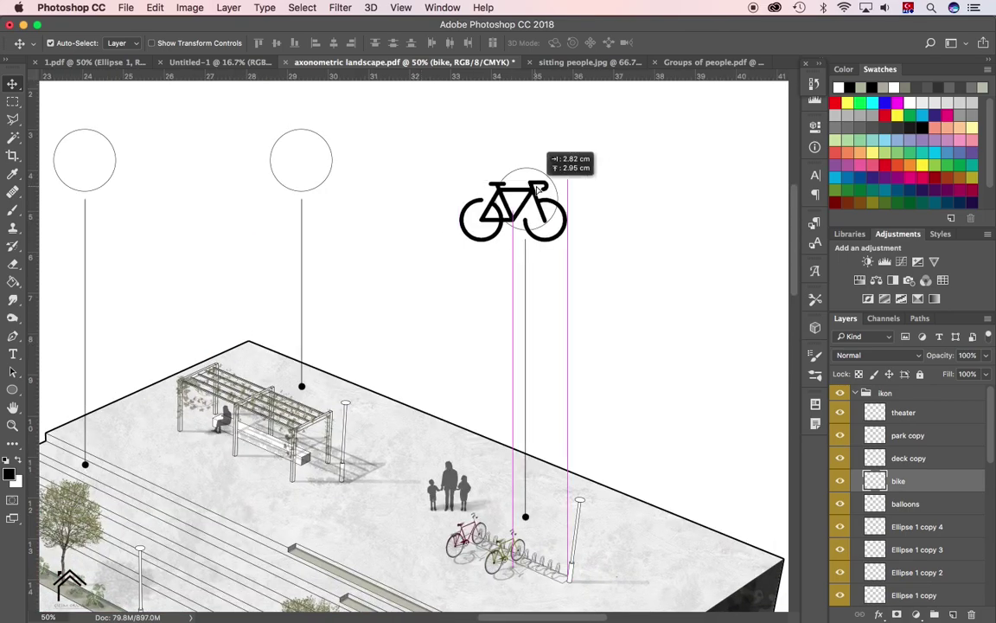
drag(563, 186, 554, 185)
key(Return)
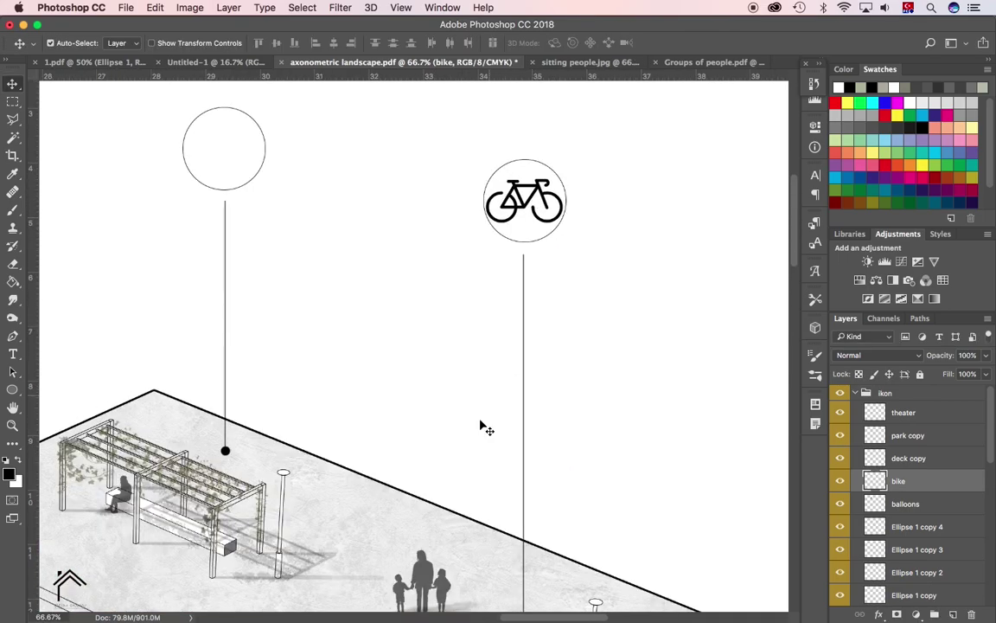
click(904, 413)
click(155, 6)
click(339, 363)
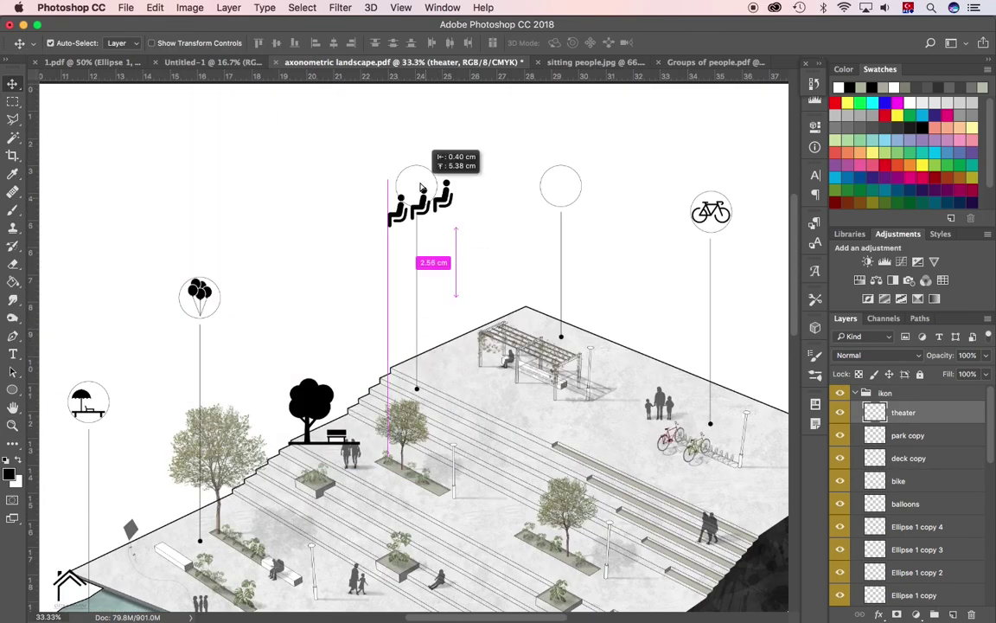
drag(362, 144, 393, 166)
key(Return)
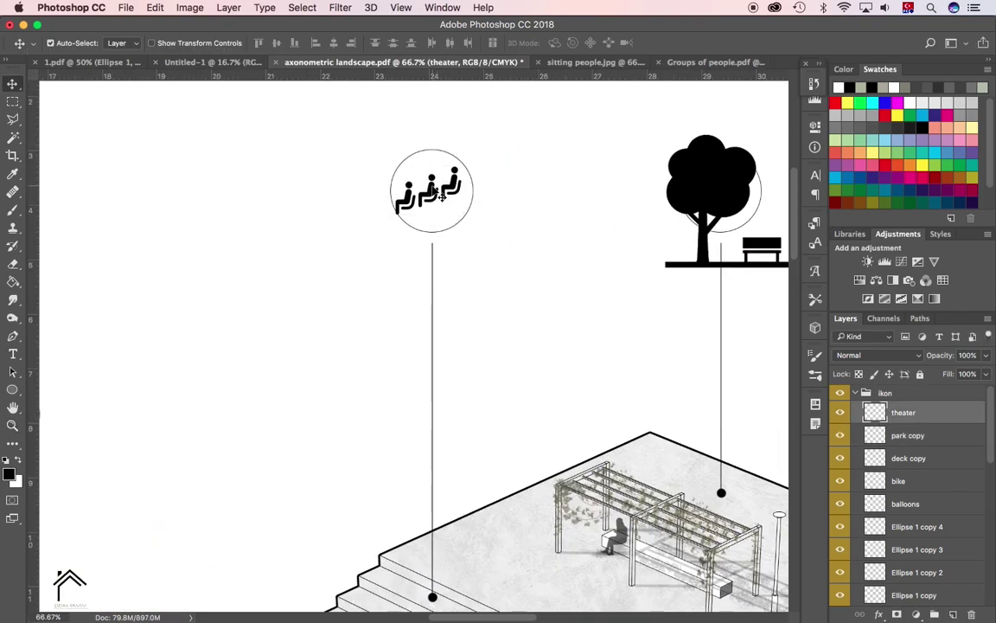
Step: Shrink the tree-and-bench icon copy to fit inside its circle
scroll(433, 346, right, 5)
click(562, 186)
key(cmd+t)
drag(638, 134, 610, 181)
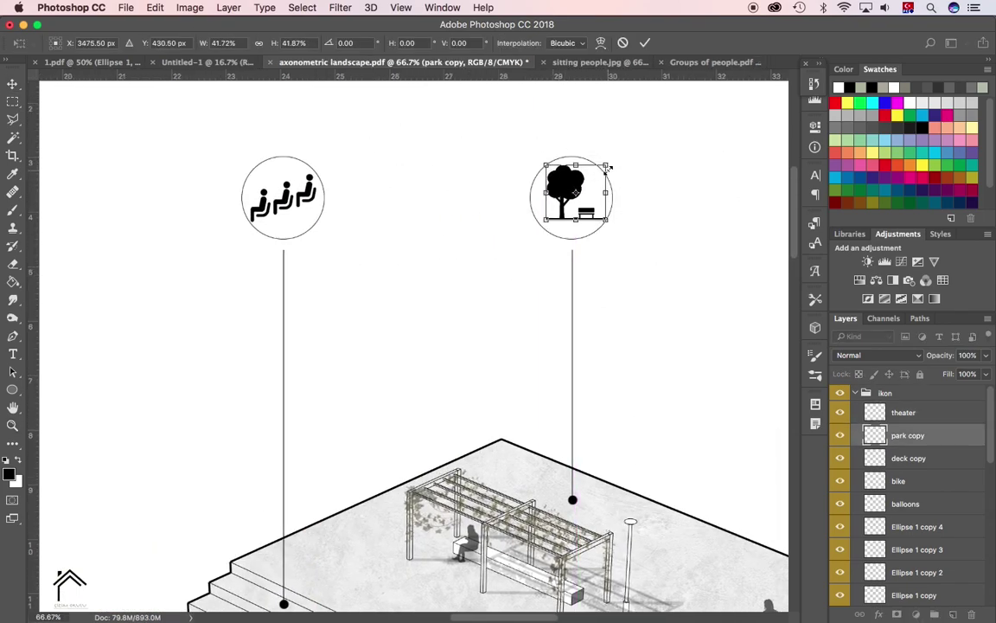
key(Return)
key(cmd+minus)
key(cmd+minus)
key(cmd+minus)
Step: Collapse the ikon layer group and select the pdf layer
key(i)
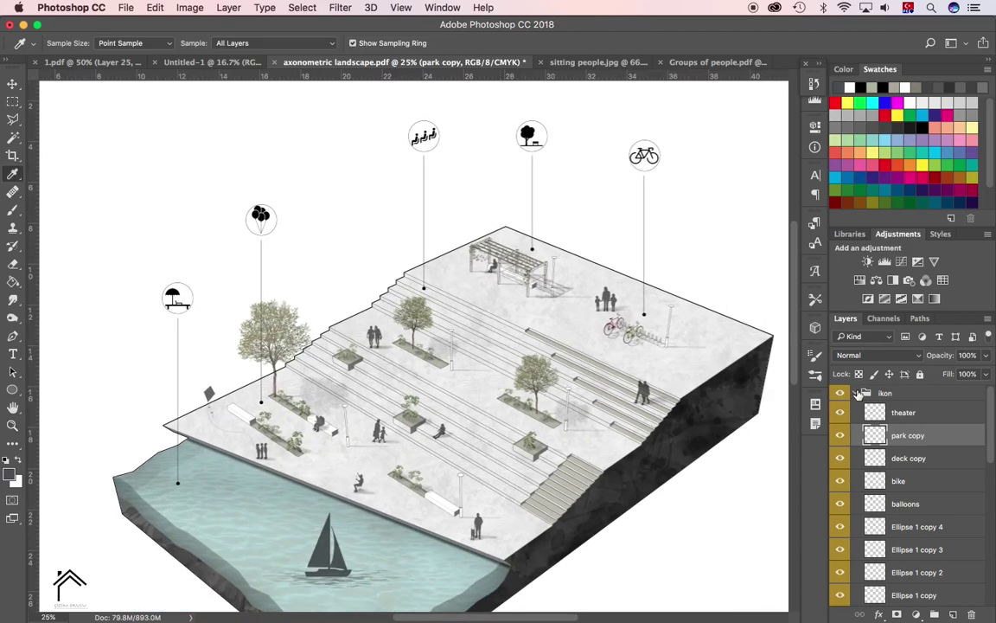
click(855, 393)
scroll(929, 484, down, 2)
scroll(929, 501, down, 4)
click(925, 571)
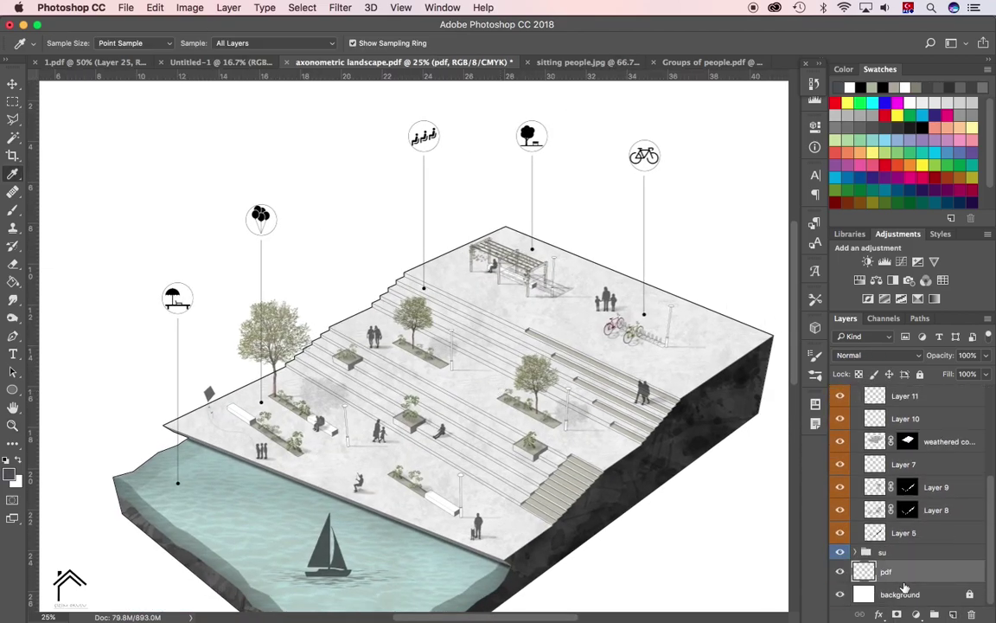
key(w)
Step: Fill a new layer around the platform with dark grey at 57% opacity
click(605, 285)
key(cmd+shift+alt+n)
key(g)
click(11, 473)
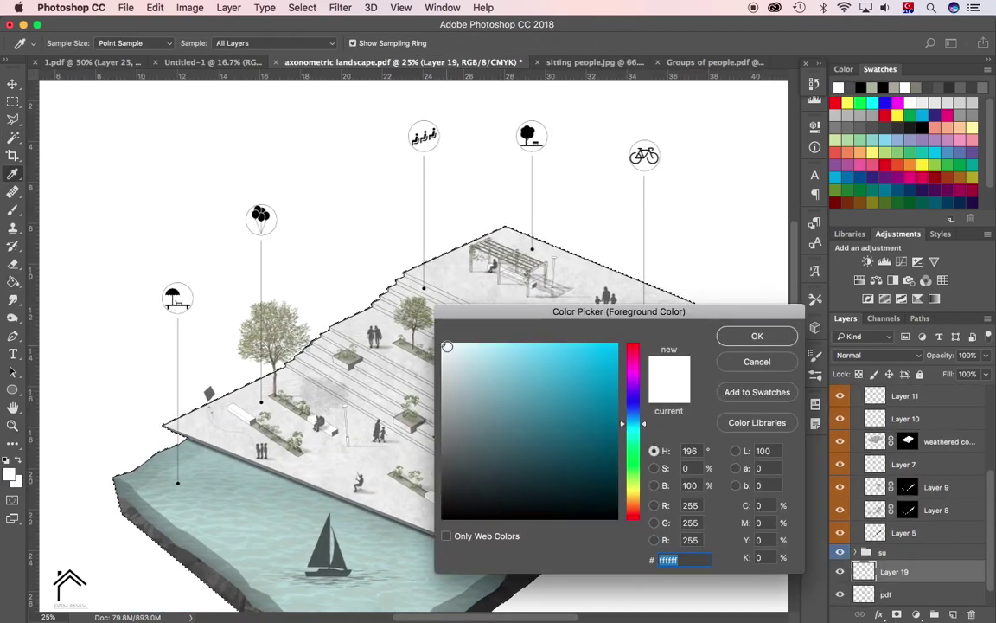
click(757, 336)
key(alt+BackSpace)
key(z)
key(cmd+minus)
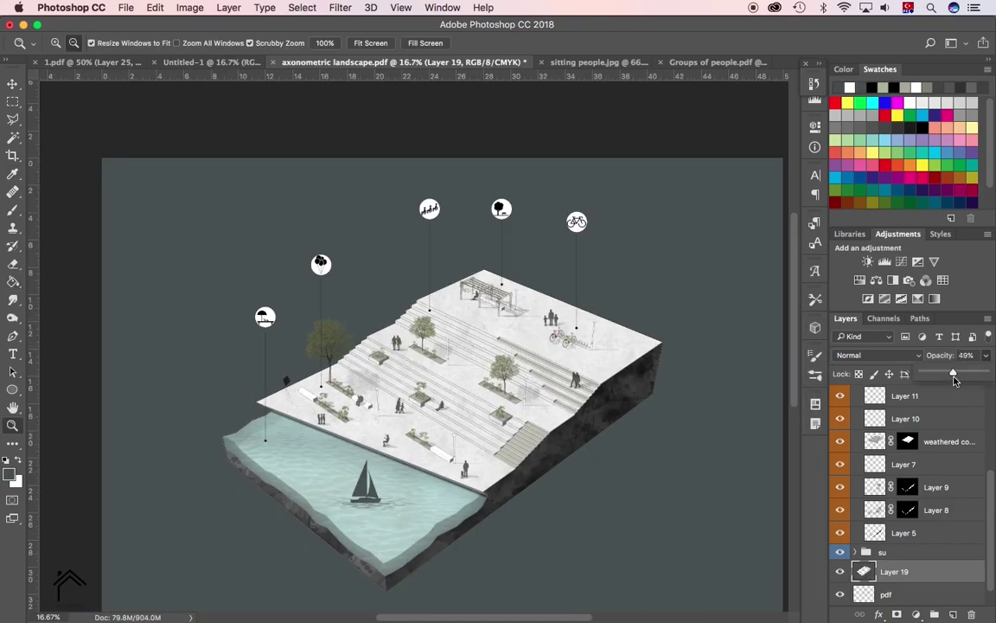
drag(954, 379, 959, 378)
Step: Review the icon circles and select the theater layer in the ikon group
click(598, 192)
alt+click(519, 278)
key(v)
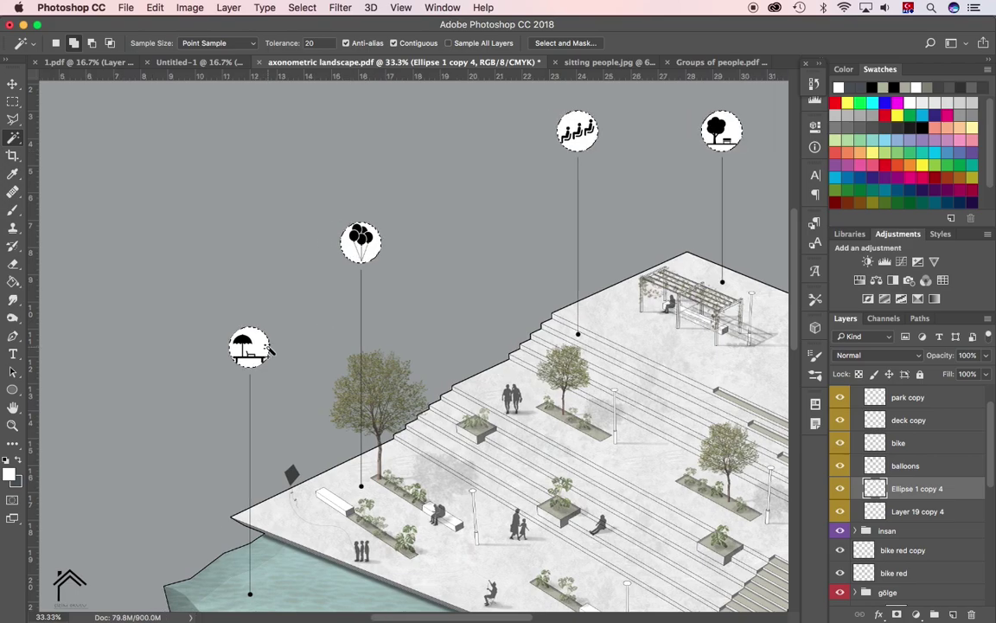
key(w)
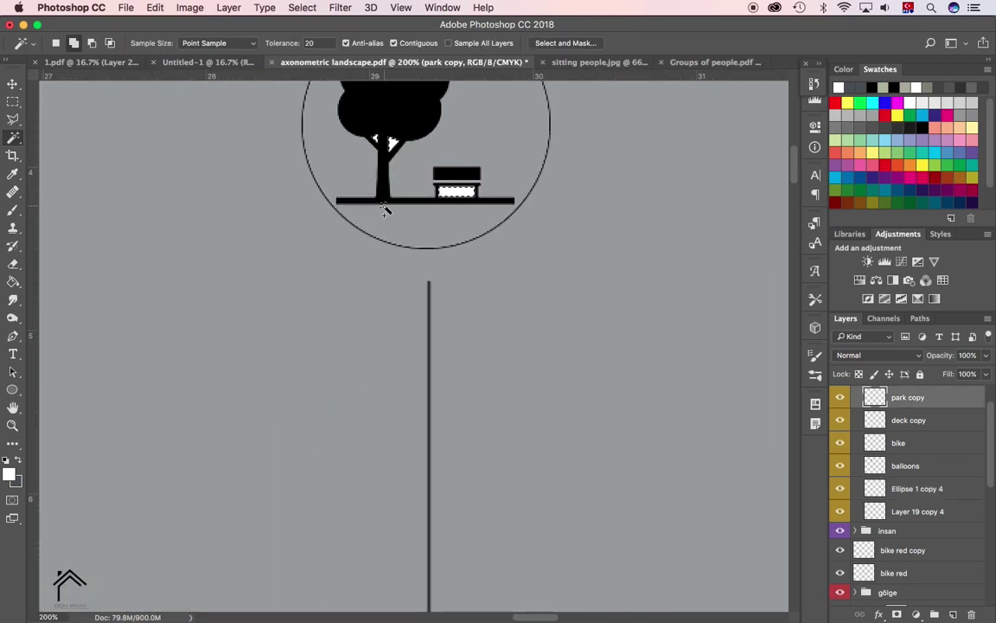
key(z)
key(ctrl+minus)
key(ctrl+minus)
key(ctrl+minus)
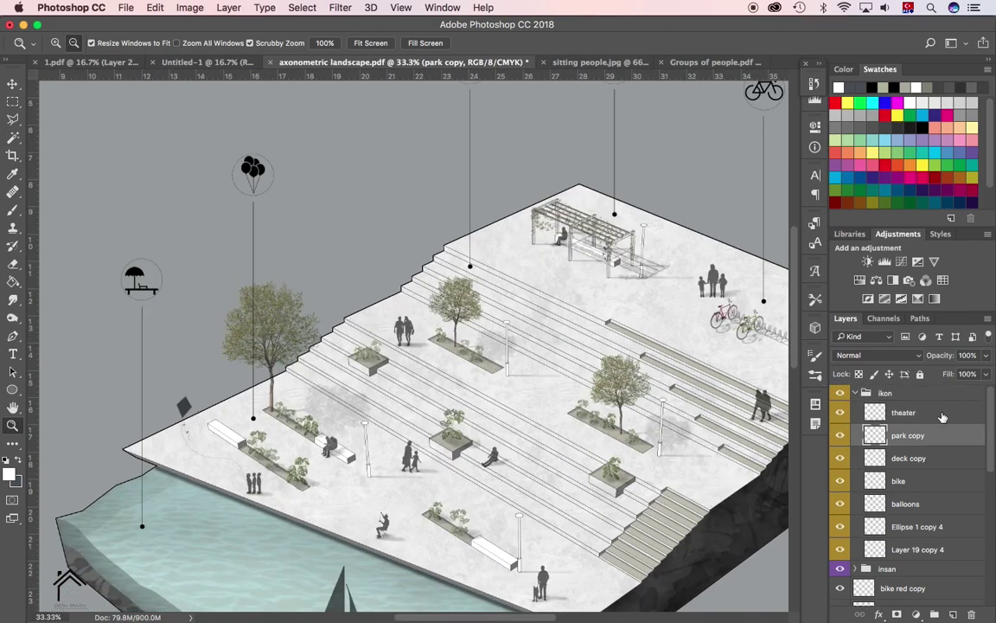
click(943, 414)
key(t)
scroll(229, 300, up, 5)
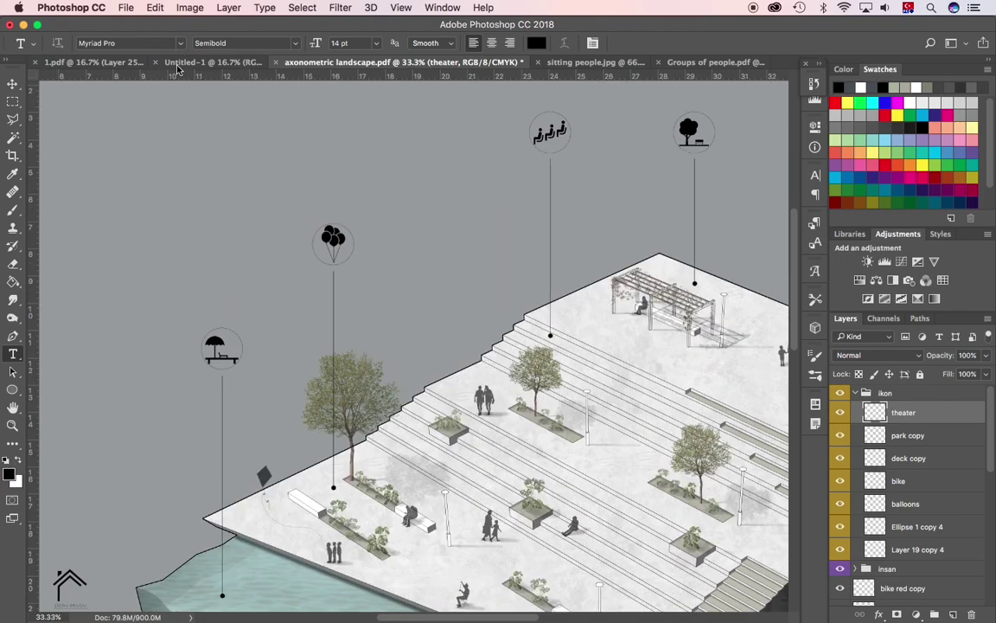
Step: Add the İSKELE text label above the umbrella circle
click(191, 317)
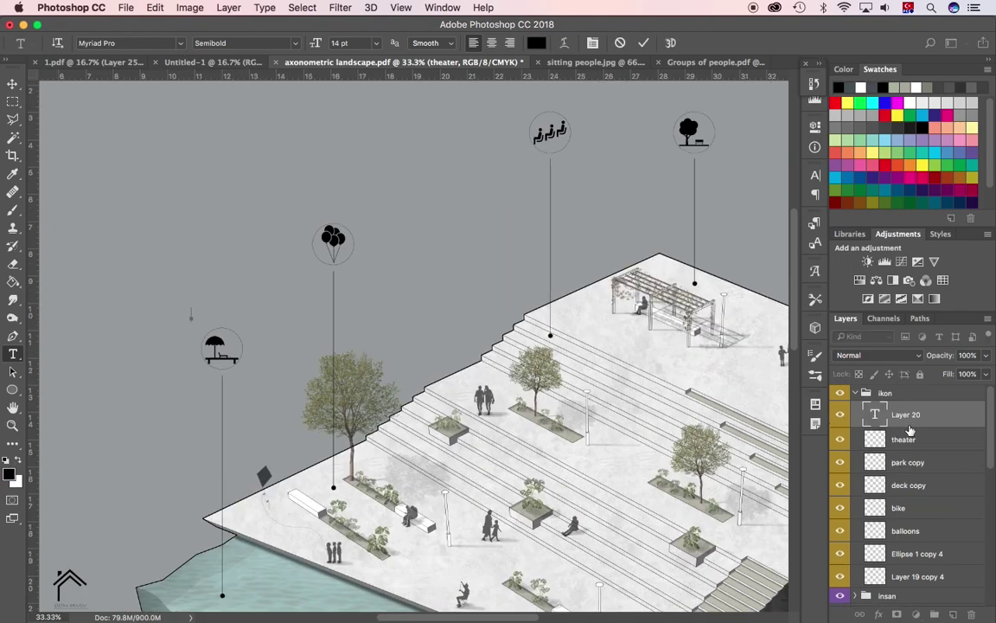
text(İSKELE)
key(ctrl+Return)
key(v)
drag(201, 318, 212, 318)
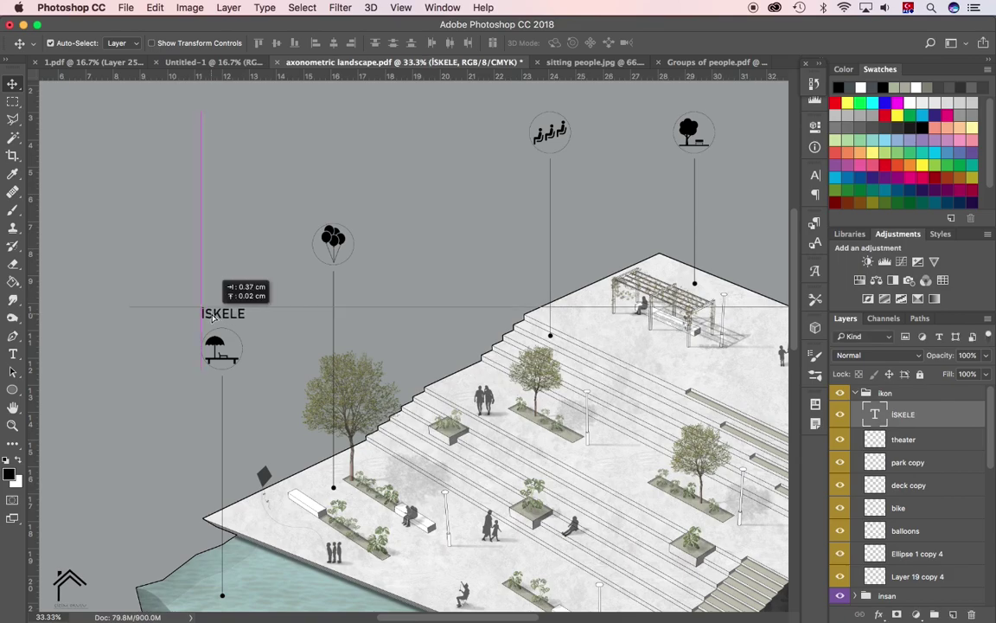
Step: Copy the label above the balloons icon as a centred ETKİNLİK ALANI
key(ctrl+plus)
drag(366, 364, 556, 155)
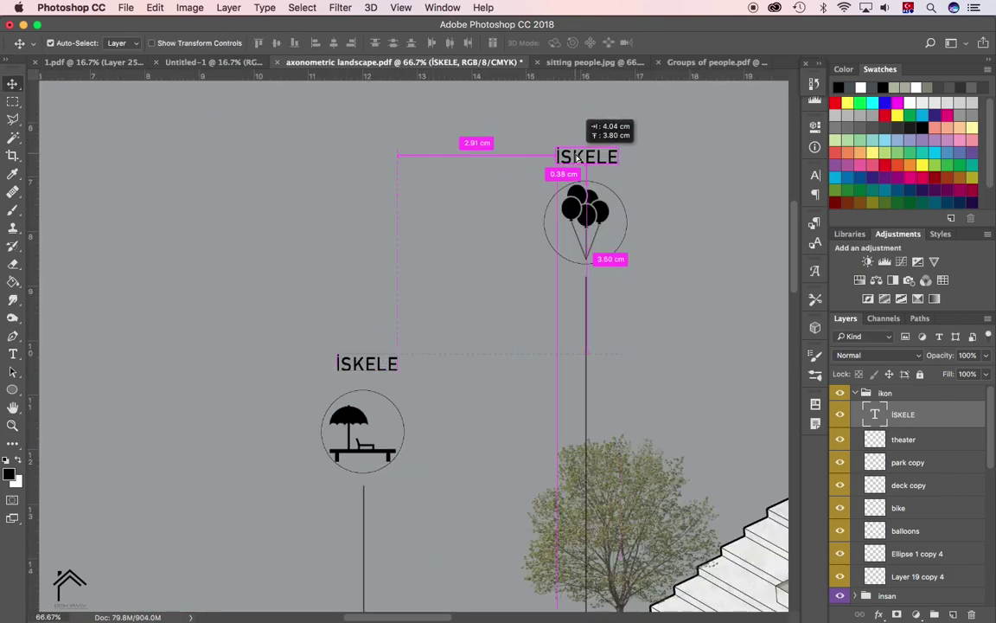
key(t)
key(ctrl+shift+c)
click(13, 88)
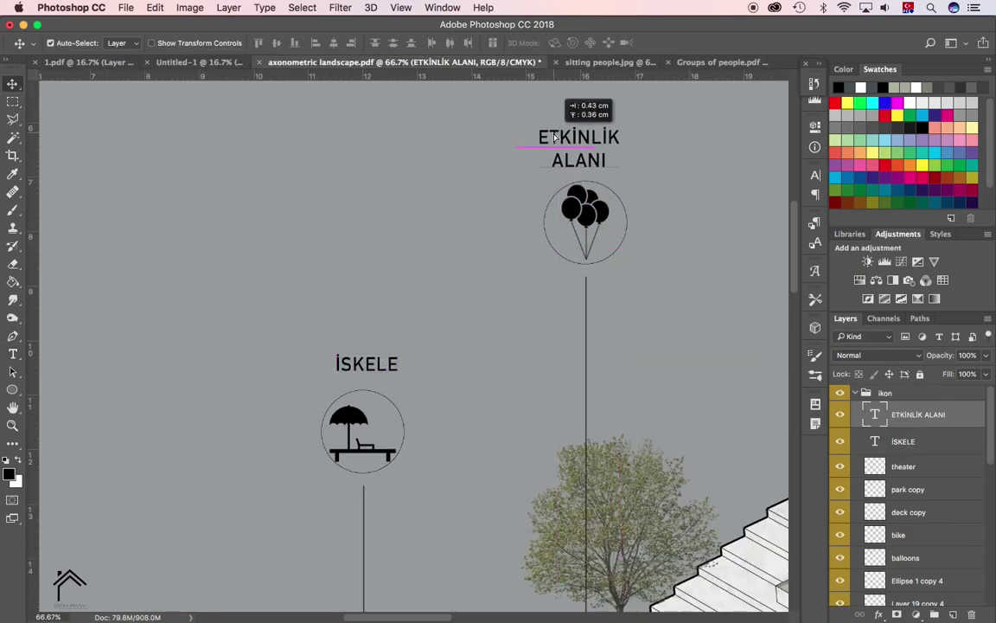
Step: Place an OTURMA BİRİMLERİ label copy above the seated-people icon
key(t)
mouse_move(554, 137)
mouse_down()
mouse_move(442, 285)
mouse_move(734, 290)
mouse_up()
key(ctrl+Return)
key(v)
Step: Place a PARK label copy above the tree icon
scroll(475, 315, right, 5)
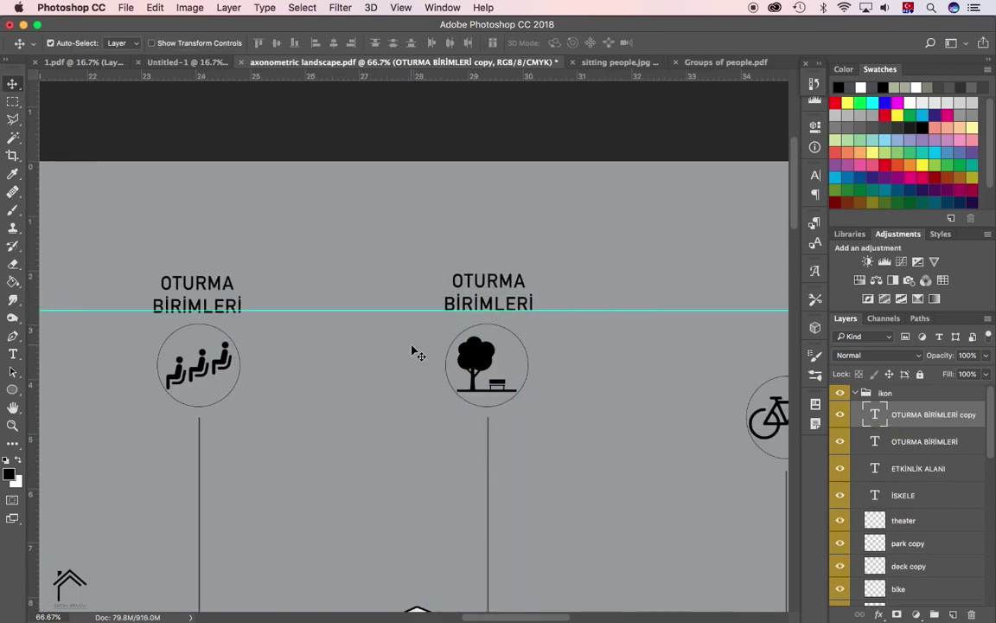
drag(412, 351, 385, 285)
double_click(875, 415)
key(ctrl+Return)
key(v)
drag(504, 241, 504, 305)
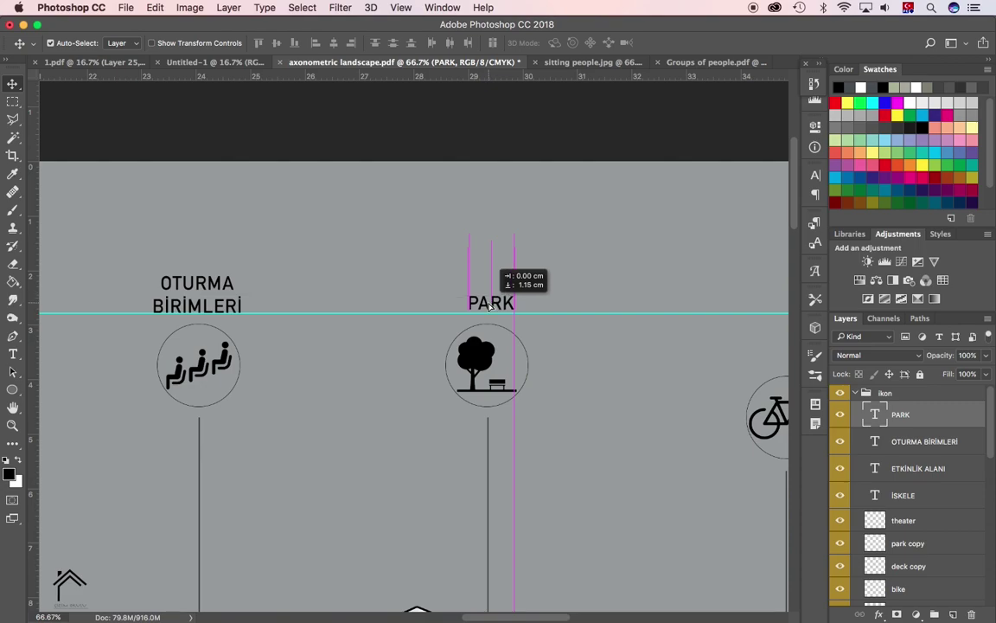
Step: Copy the PARK label above the bike icon and retype it as BİSİKLET PARK ALANI
scroll(502, 307, right, 5)
drag(173, 319, 469, 369)
double_click(875, 415)
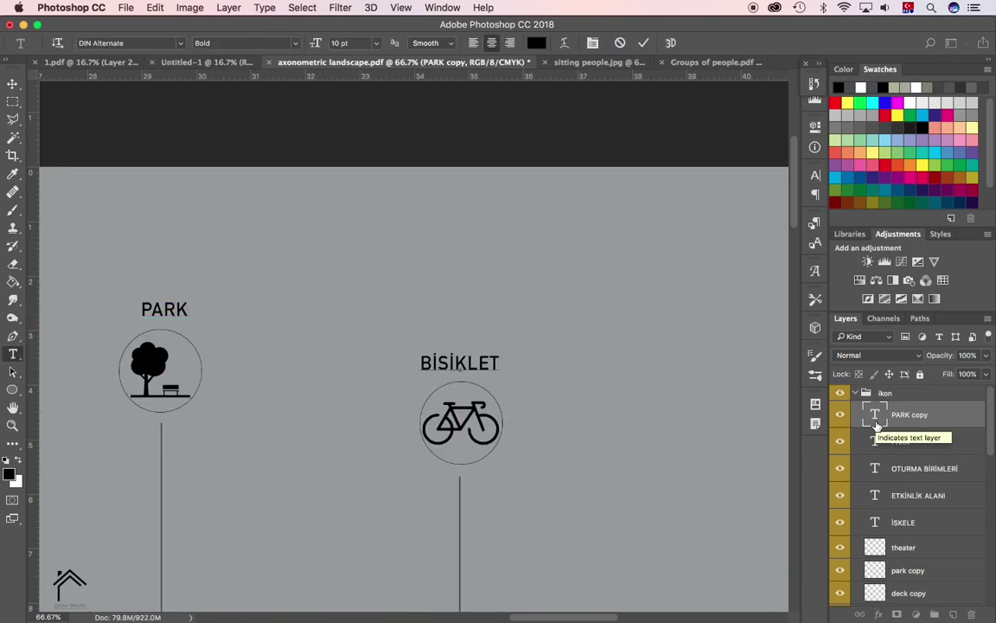
text(NI)
key(ctrl+Return)
key(v)
scroll(484, 346, down, 5)
Step: Outline the shadow shape with the Polygonal Lasso from the block corner to the water corner
key(l)
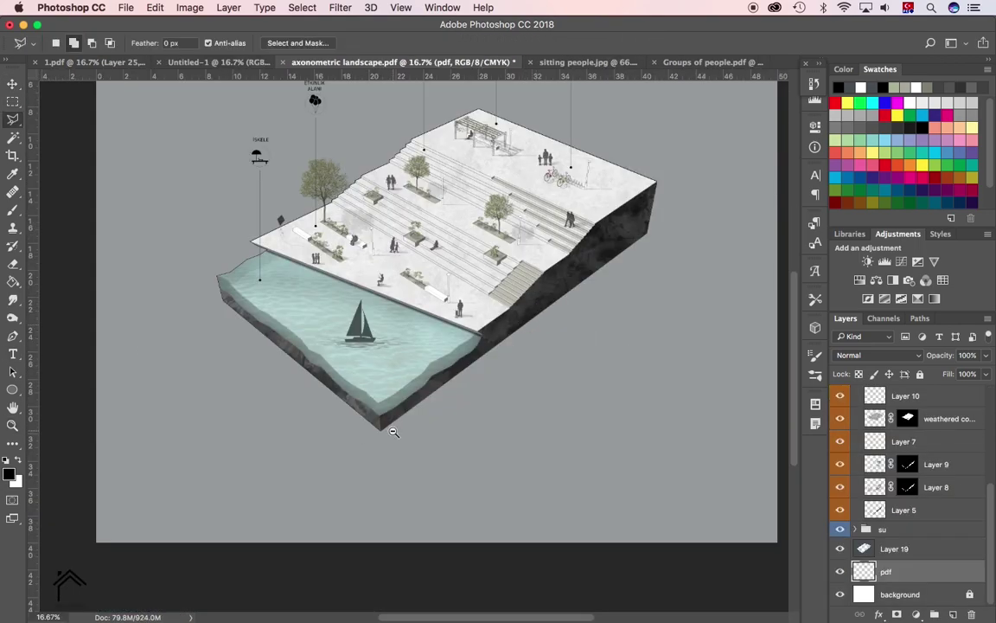
scroll(372, 435, up, 3)
scroll(371, 435, right, 10)
click(447, 350)
scroll(591, 322, down, 3)
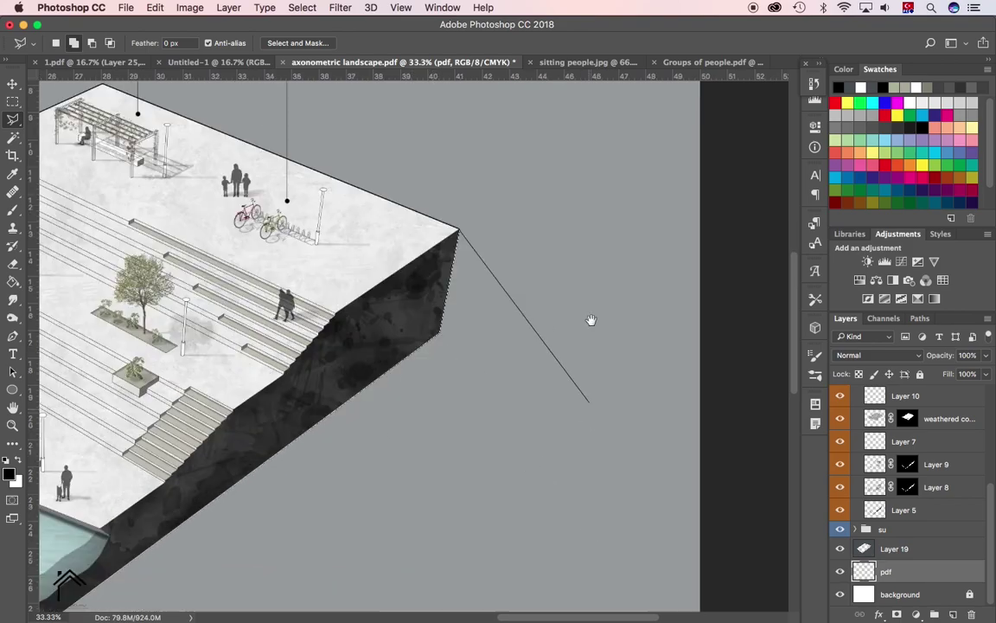
scroll(591, 322, down, 3)
scroll(270, 445, left, 10)
scroll(269, 445, up, 5)
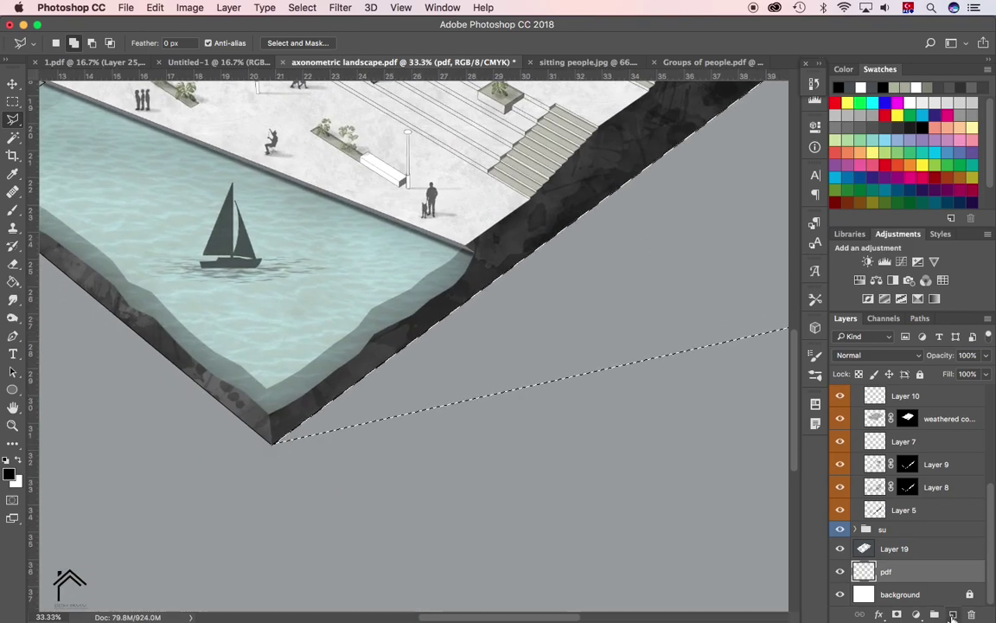
click(952, 614)
Step: Fill the shadow outline with black on a new layer
key(g)
click(573, 345)
key(ctrl+d)
key(z)
alt+click(510, 270)
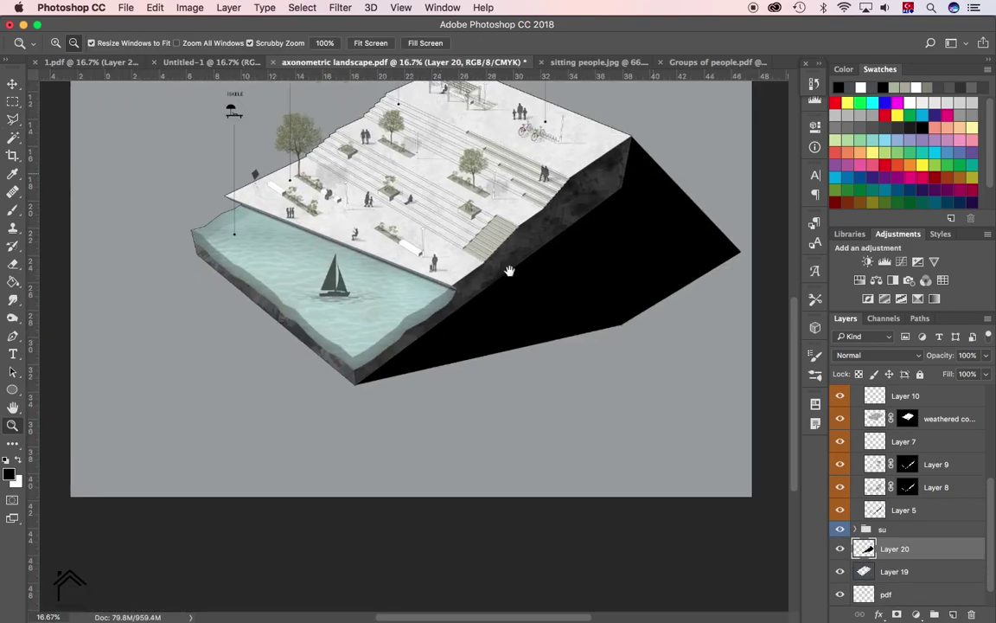
drag(510, 270, 357, 379)
Step: Apply Gaussian Blur to the shadow and add a layer mask
click(340, 8)
click(356, 26)
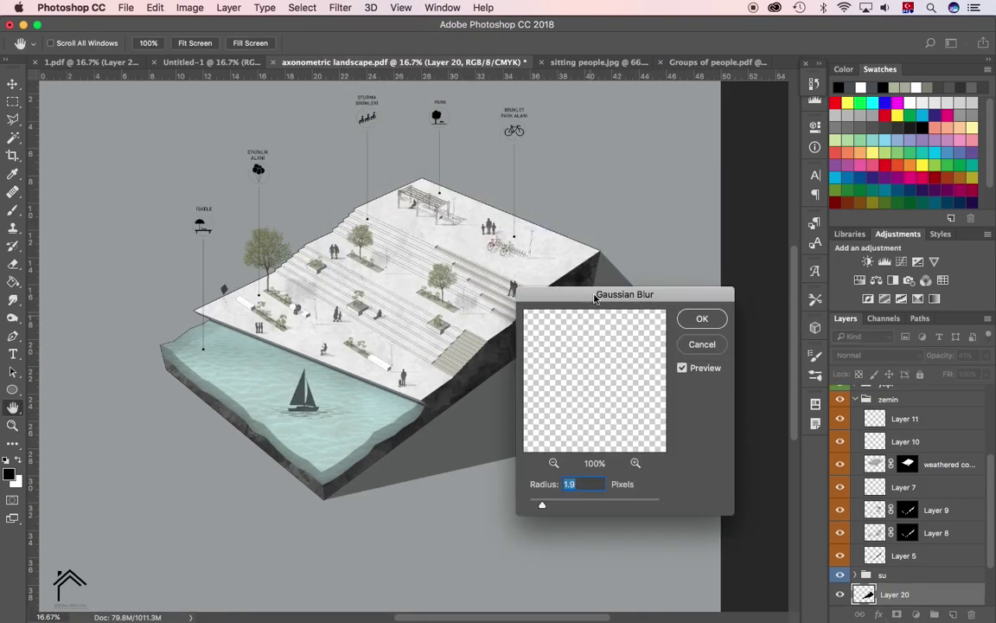
key(Return)
key(b)
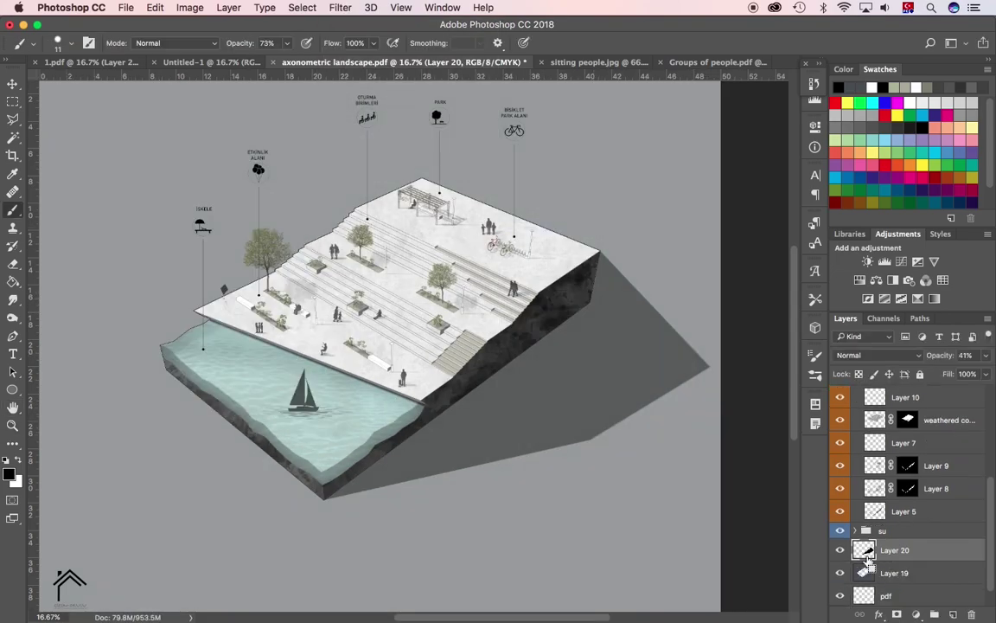
alt+click(916, 614)
Step: Brush the mask with a large low-opacity brush to fade the shadow away from the block
click(59, 42)
key(Escape)
key(ctrl+plus)
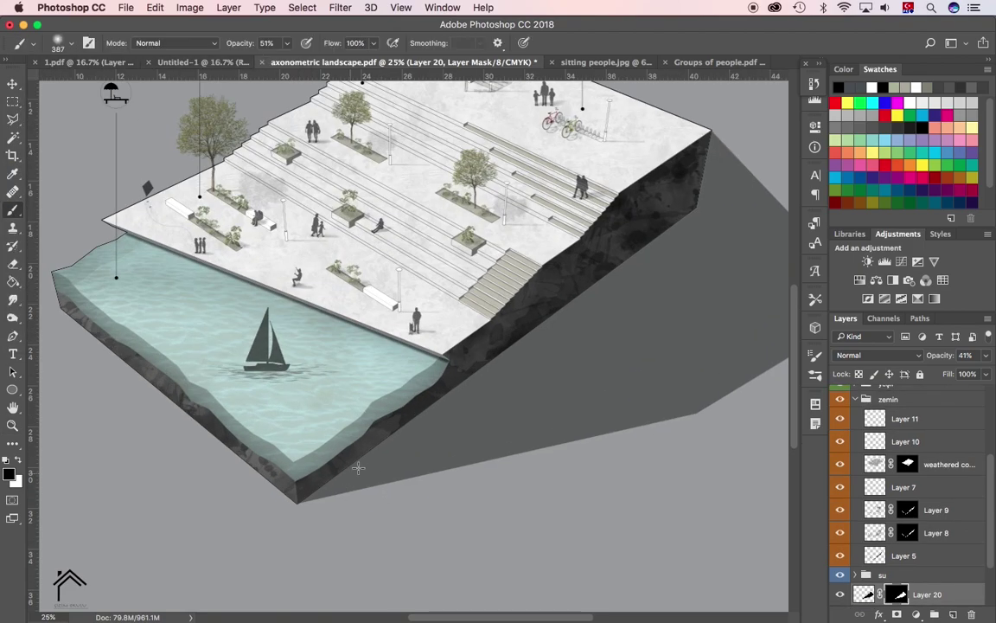
scroll(471, 425, right, 3)
key(5)
key(1)
drag(261, 529, 614, 277)
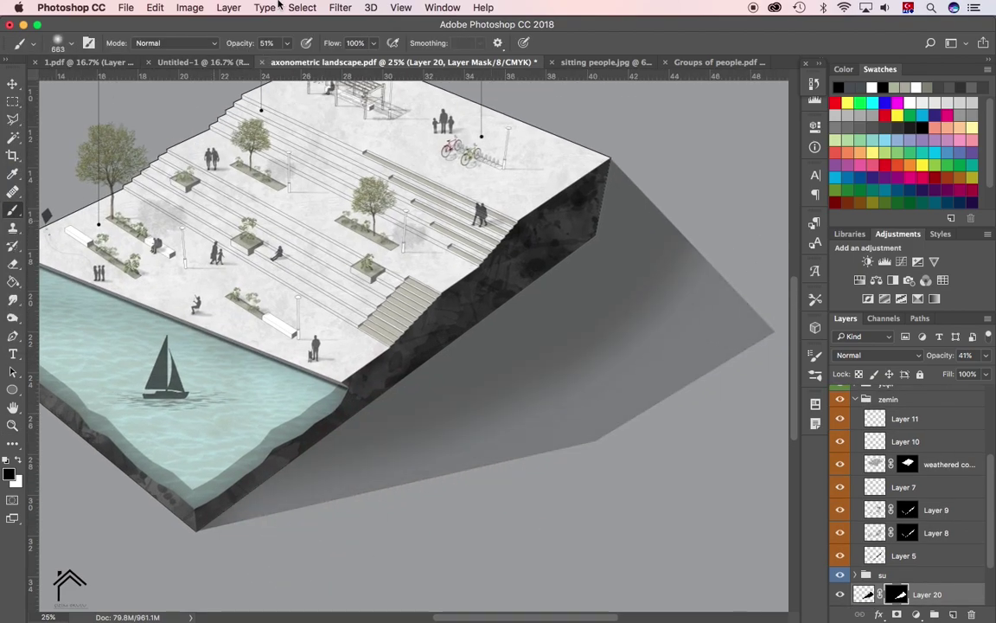
key(z)
alt+click(349, 334)
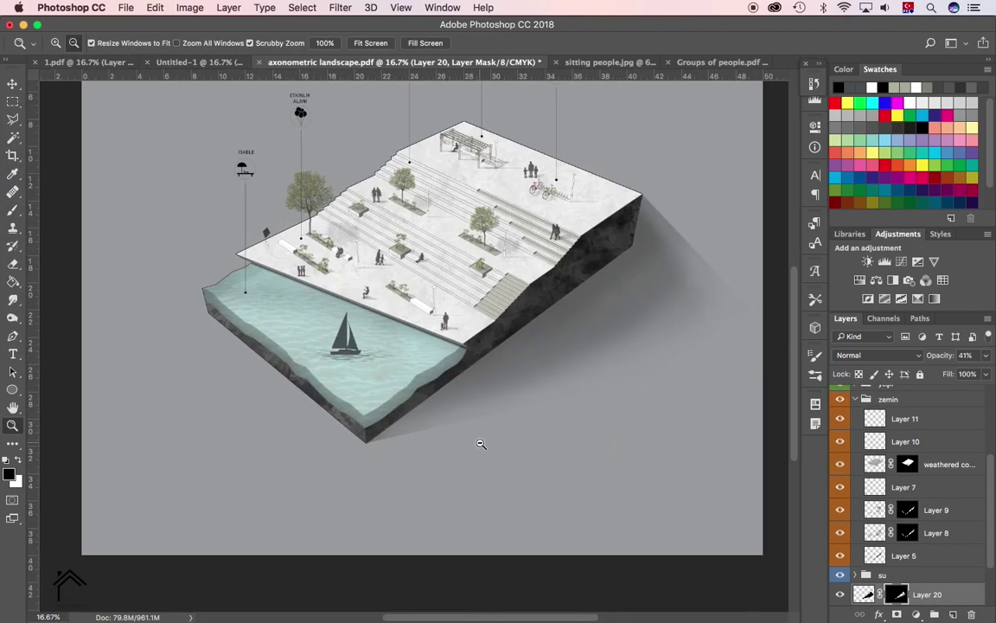
click(377, 255)
scroll(377, 256, up, 5)
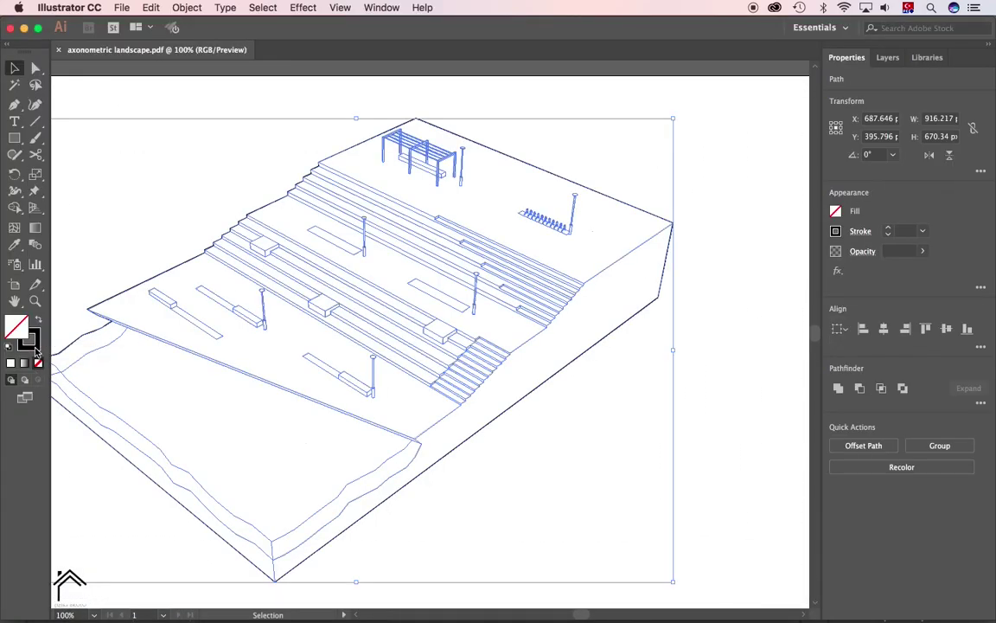
Step: Save the Illustrator line drawing as a new Adobe PDF with 'B' appended to its name
key(z)
alt+click(363, 281)
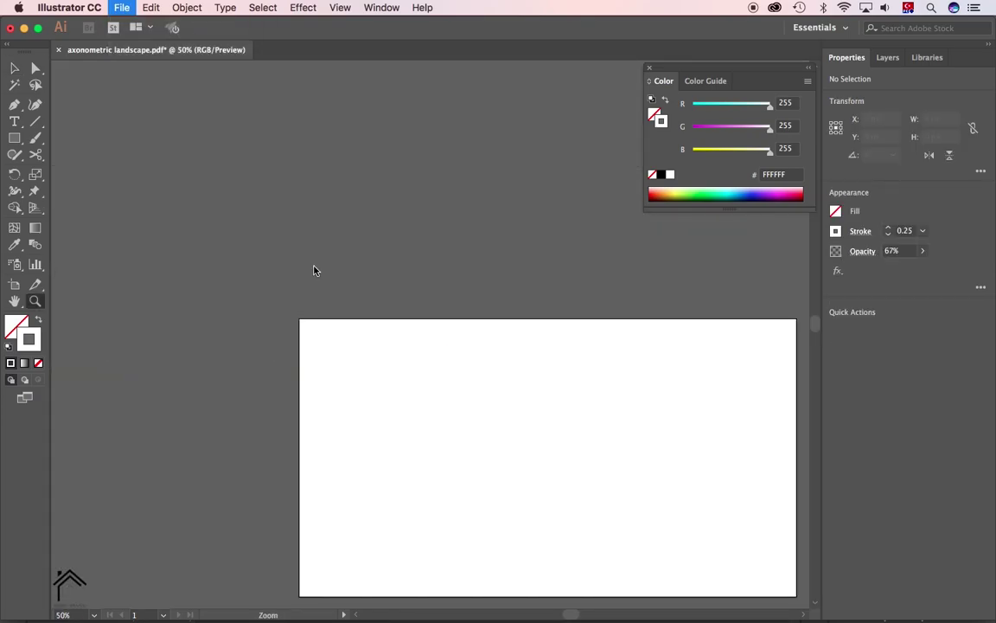
key(super+shift+s)
click(599, 164)
key(Right)
text(B)
key(Return)
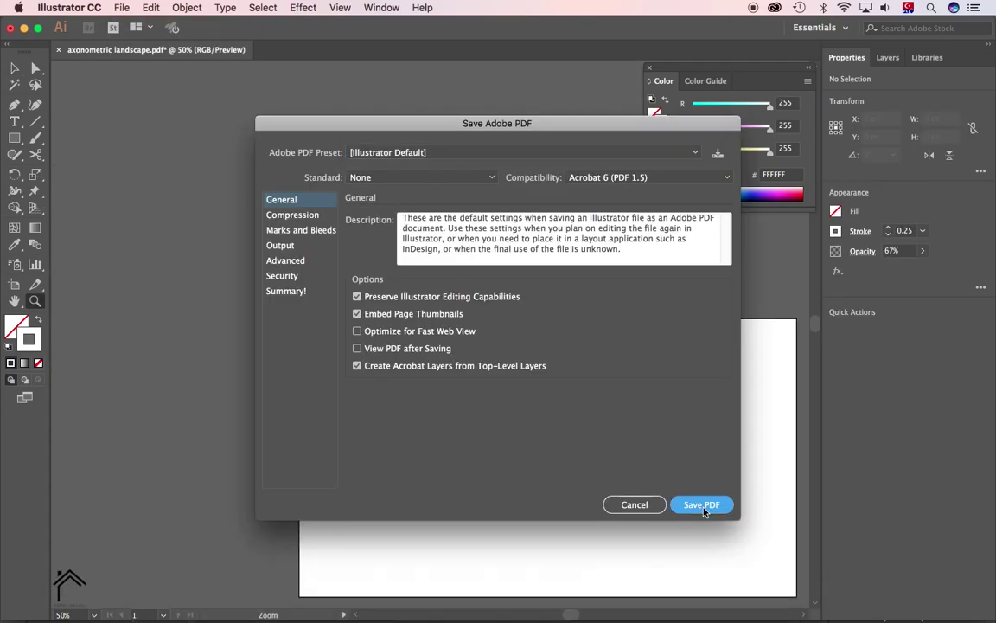
key(Return)
click(429, 600)
click(571, 62)
Step: Open the white linework PDF 'axonometric landscape beyaz.pdf' from the axonometric landscape folder
key(super+o)
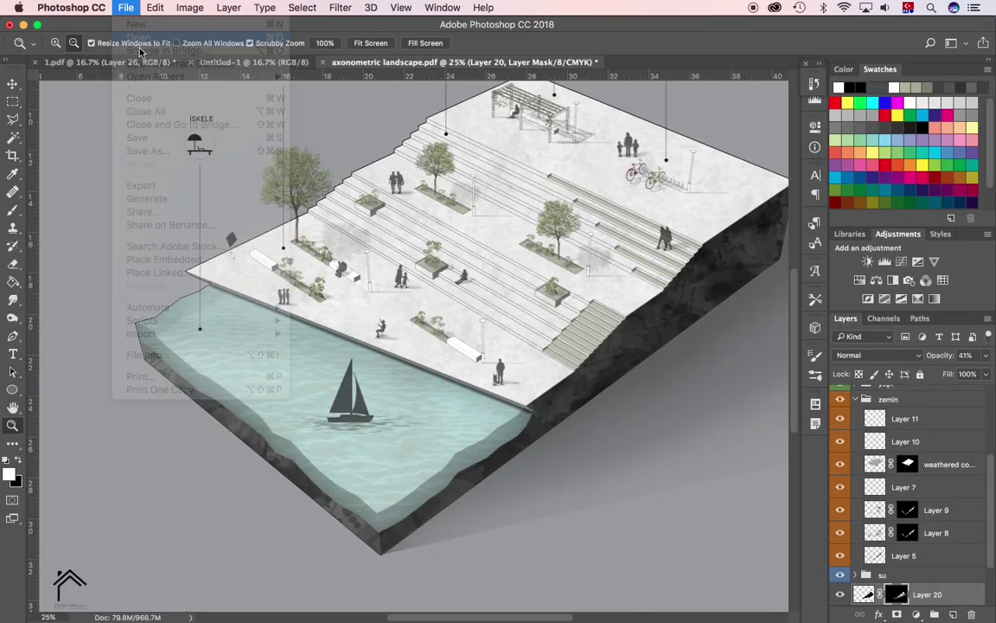
click(307, 211)
click(398, 195)
click(569, 208)
click(683, 145)
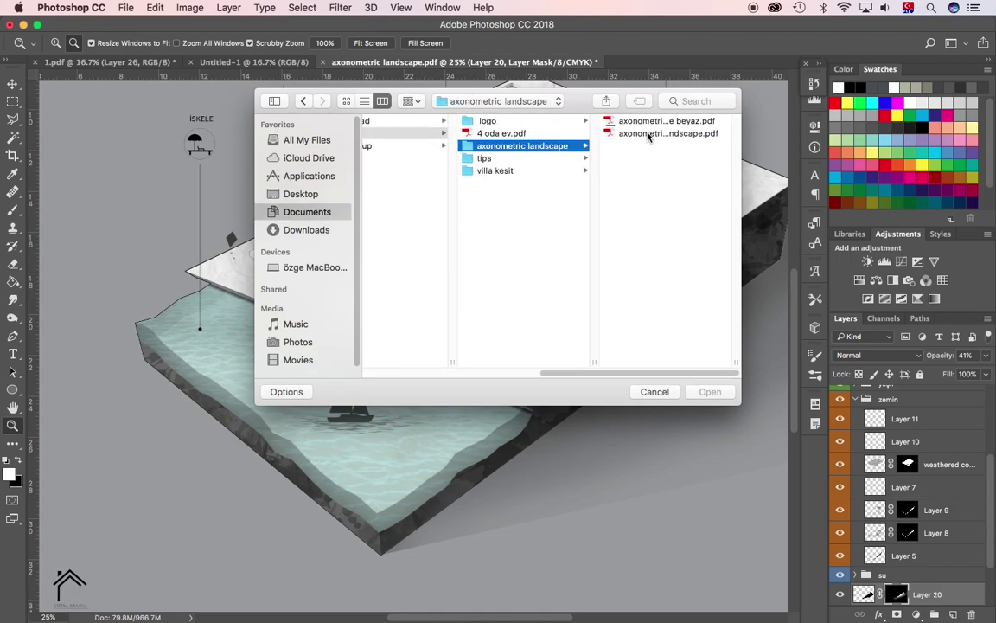
double_click(645, 127)
click(702, 440)
Step: Add a black-filled layer beneath the white linework
click(953, 613)
key(g)
click(415, 346)
drag(928, 404, 927, 428)
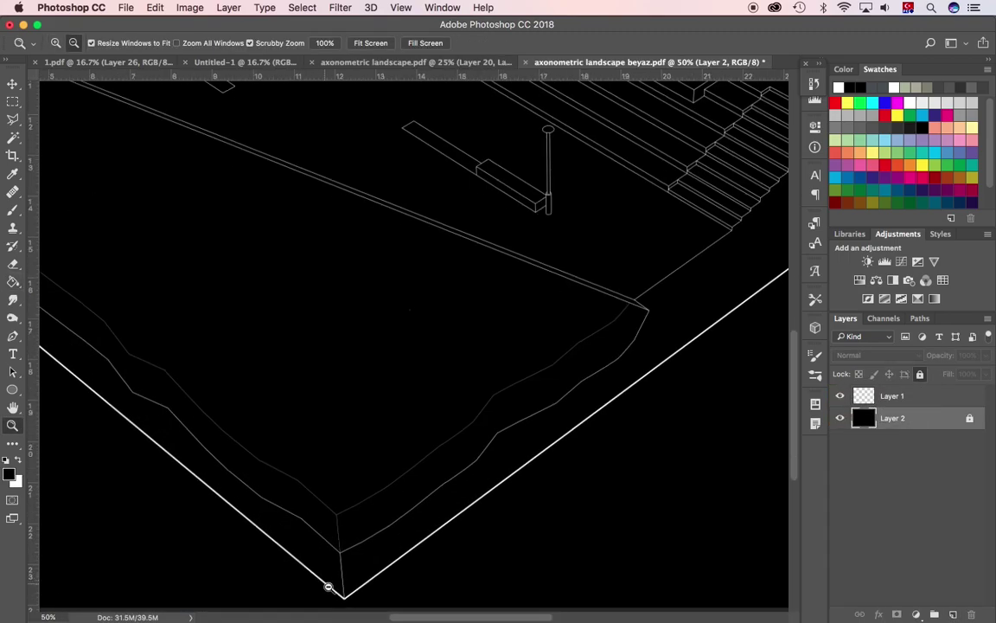
Step: Bring the linework into the landscape render as Layer 21 and align it over the drawing
click(415, 63)
key(z)
click(321, 542)
key(v)
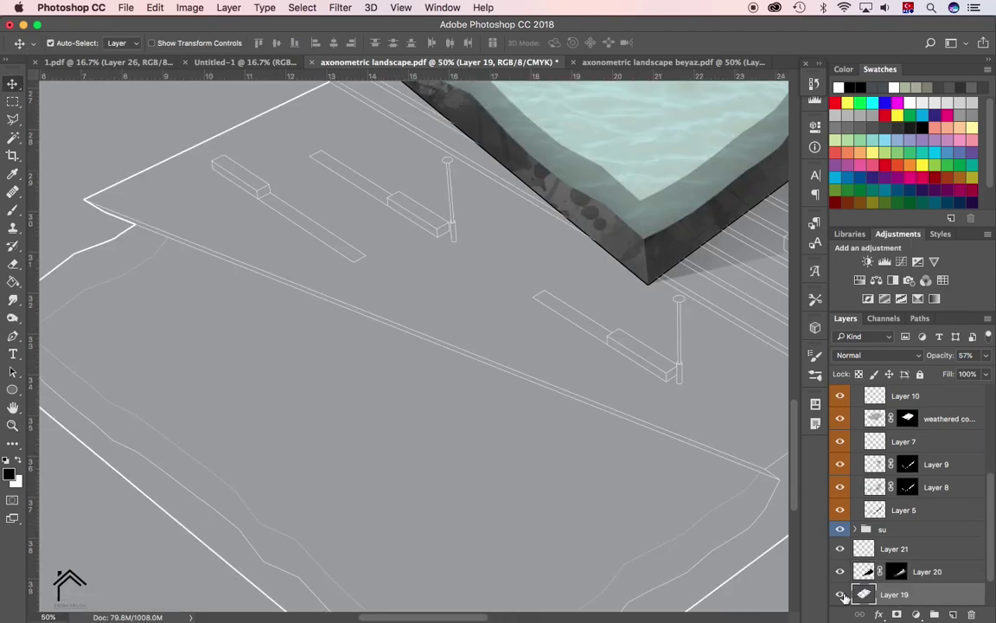
drag(893, 571, 894, 394)
drag(82, 144, 164, 303)
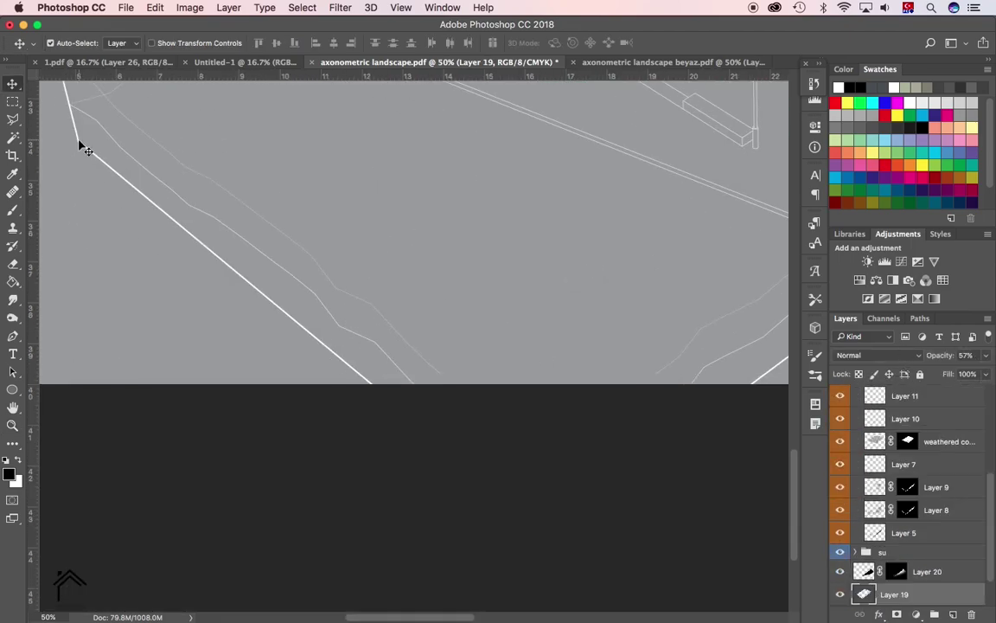
Step: Move the white linework layer beneath the yeşil group
key(z)
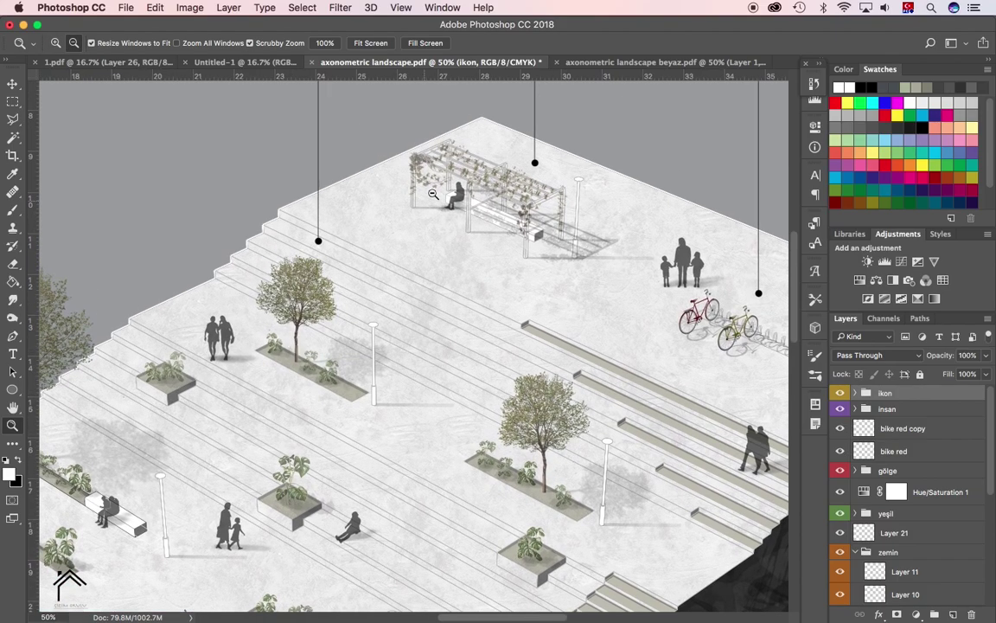
drag(504, 160, 503, 200)
scroll(502, 201, down, 3)
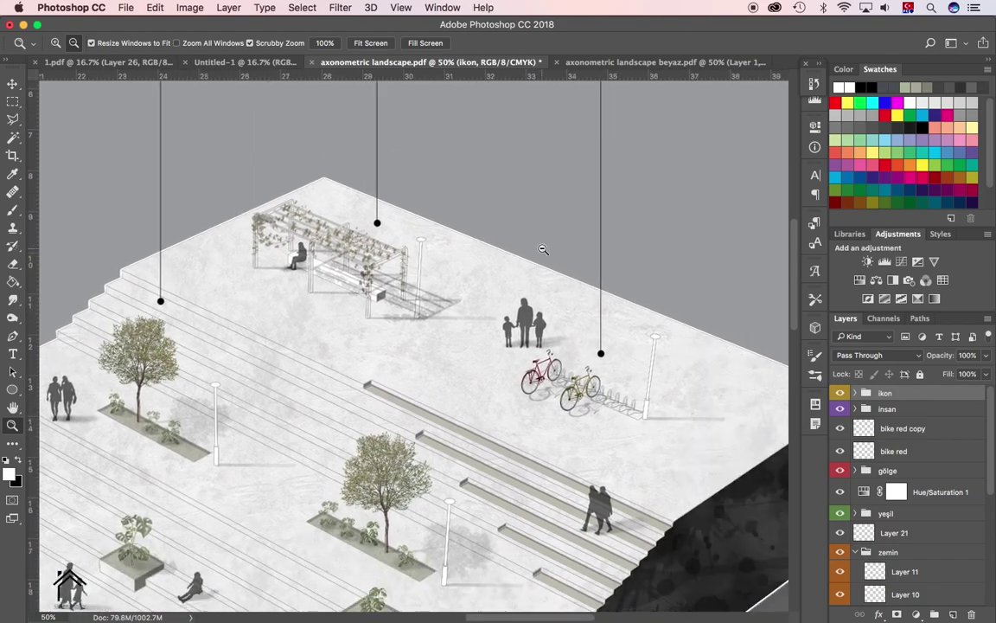
scroll(459, 242, down, 3)
scroll(415, 286, down, 1)
scroll(348, 346, down, 3)
drag(348, 346, 683, 298)
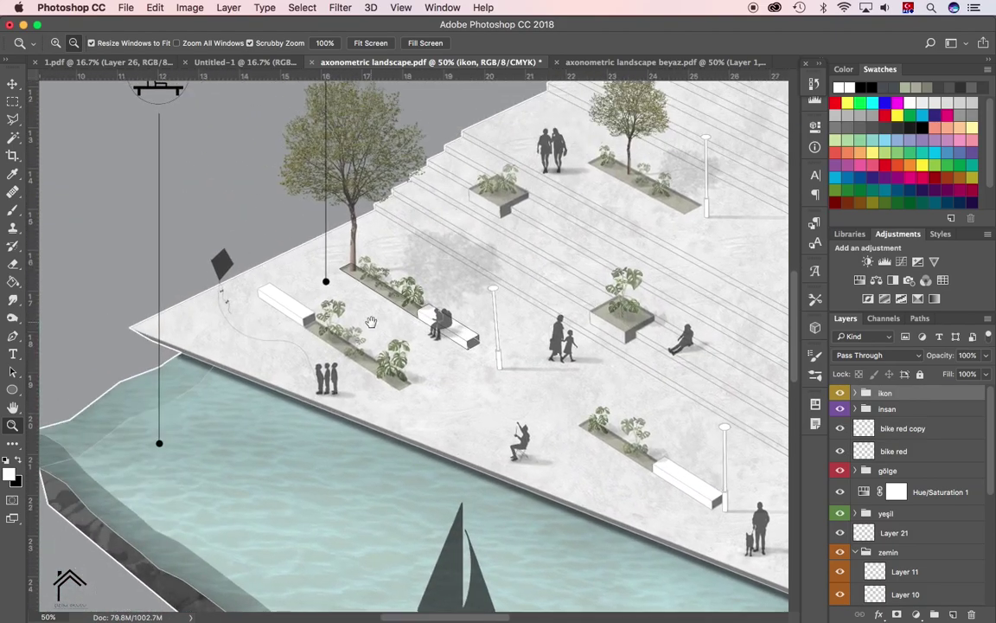
Step: Set the ikon group to 60% opacity and gather all artwork layers into Group 1
key(v)
click(855, 393)
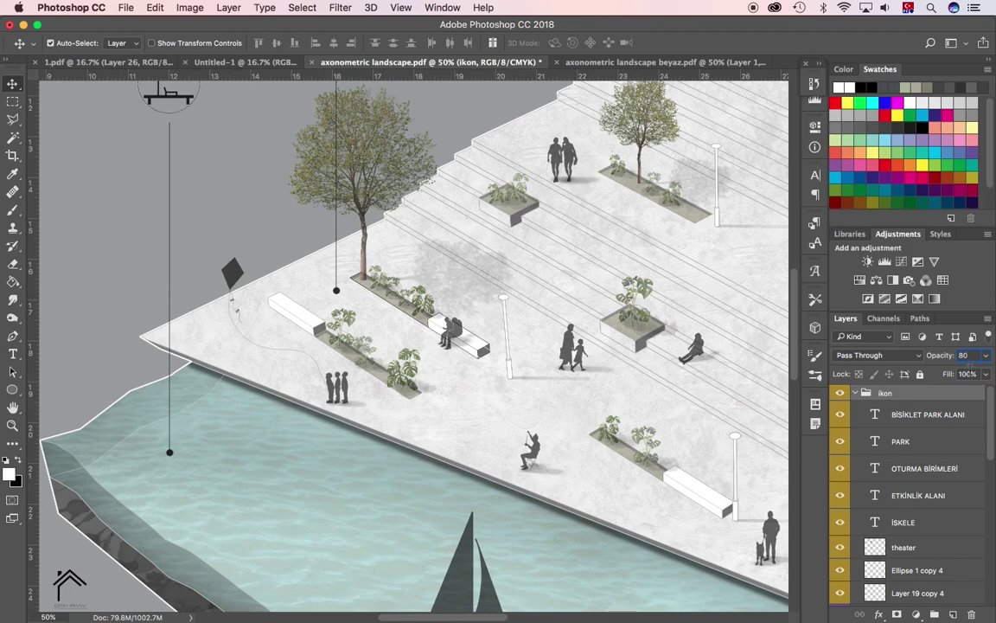
key(z)
drag(278, 373, 366, 323)
click(855, 393)
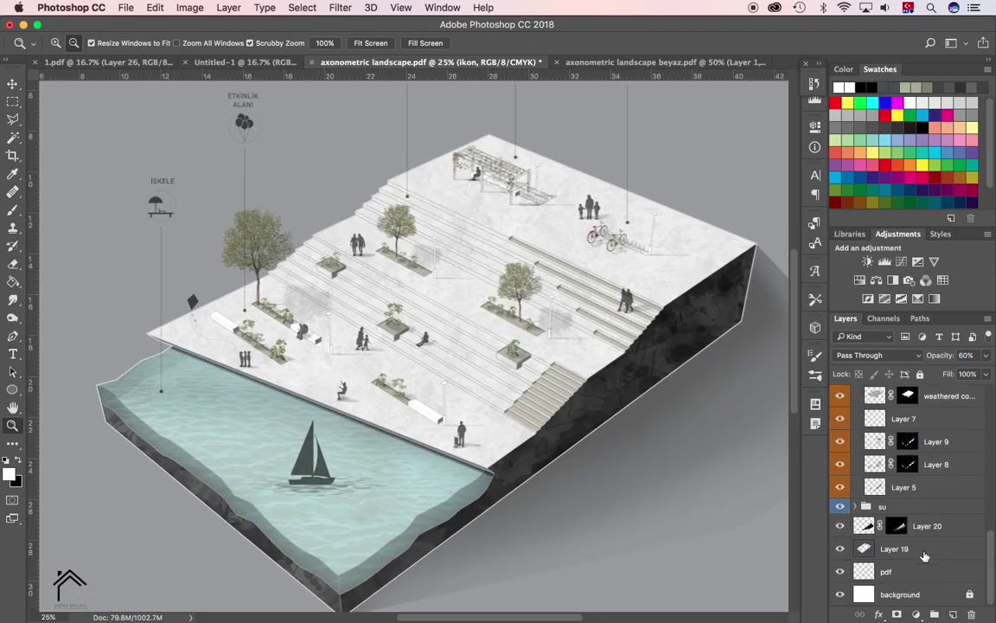
click(839, 393)
click(840, 393)
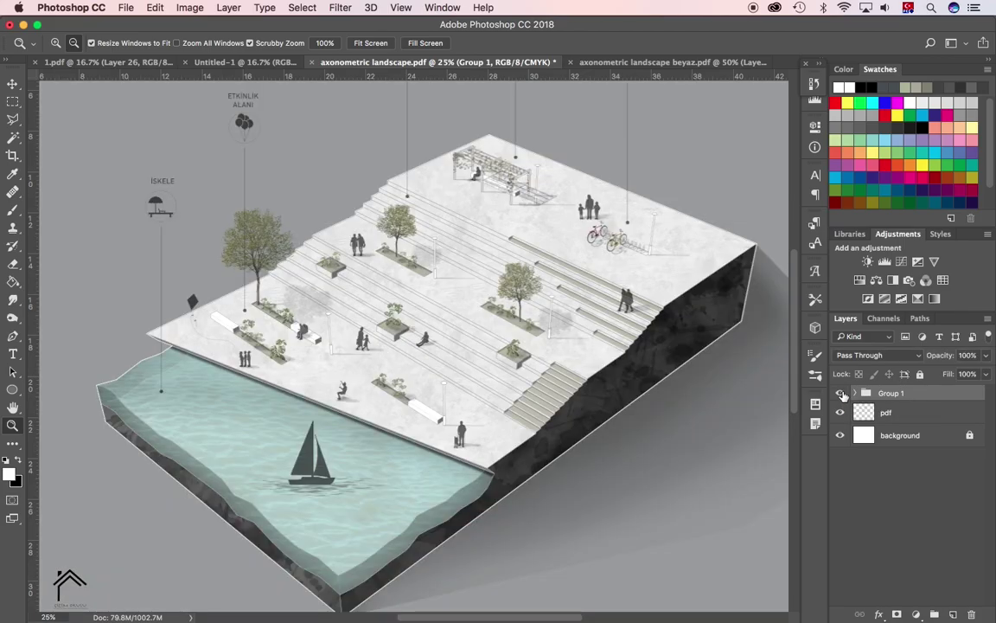